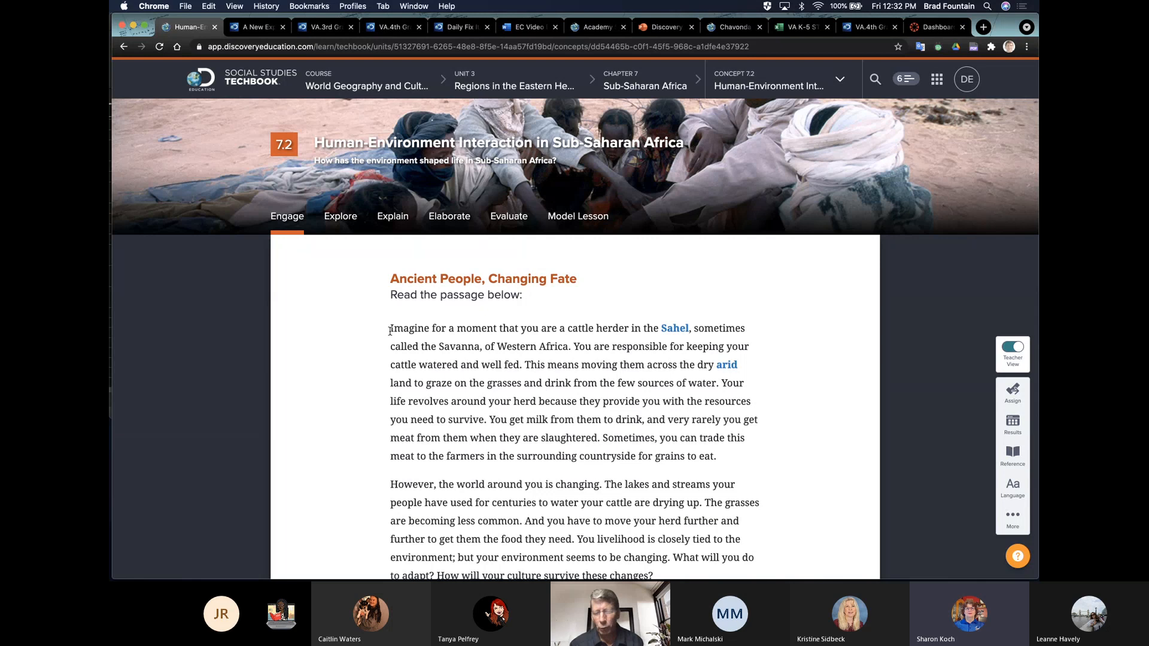
Open the World Geography and Cultures course overview, and switch the course to United States History (Civil War - Present).
left_click(385, 86)
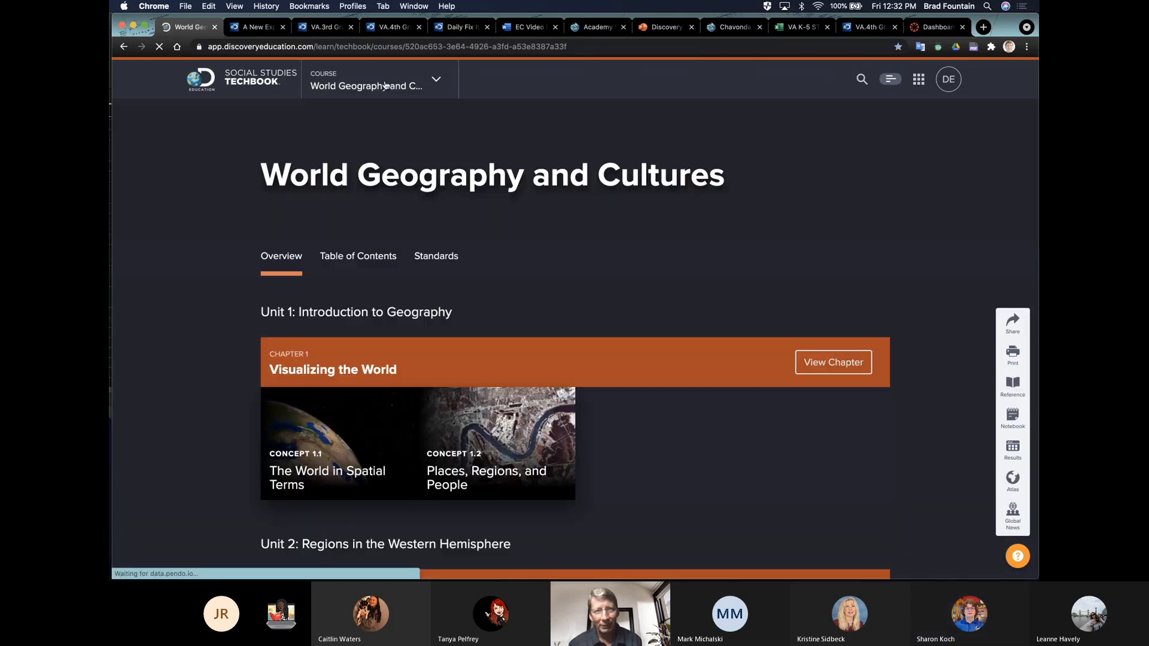
left_click(386, 86)
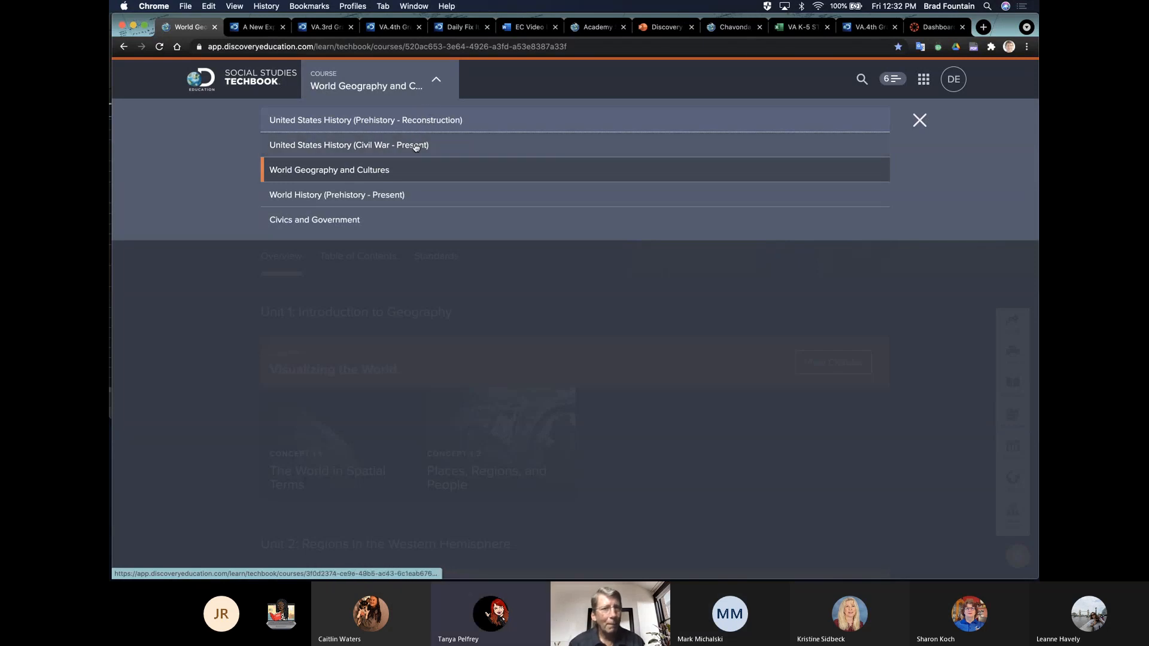
left_click(389, 145)
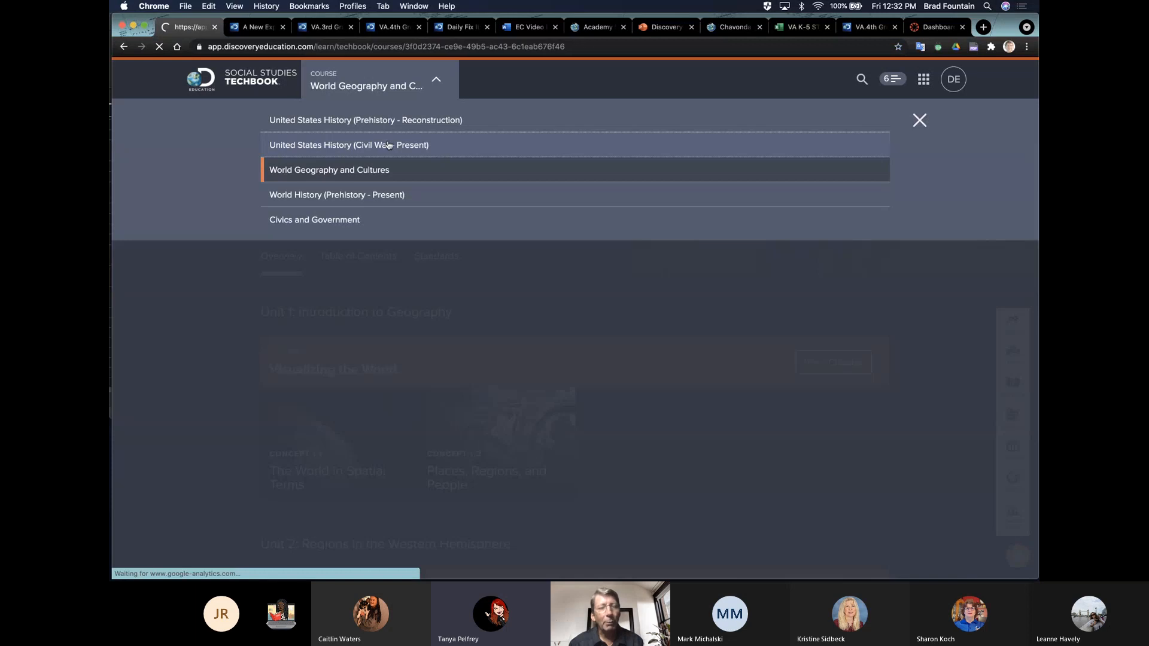
Open concept 8.3, The War in the Pacific, from the World War II (1931-1945) chapter.
scroll(185, 350, "down", 4)
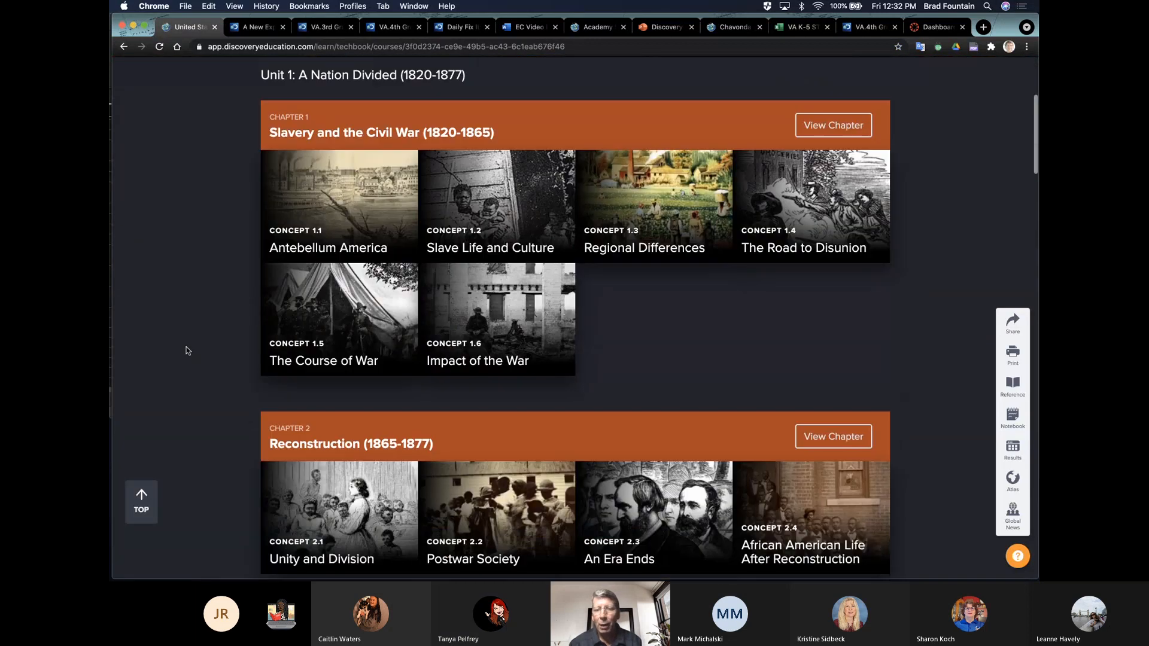
scroll(185, 351, "down", 2)
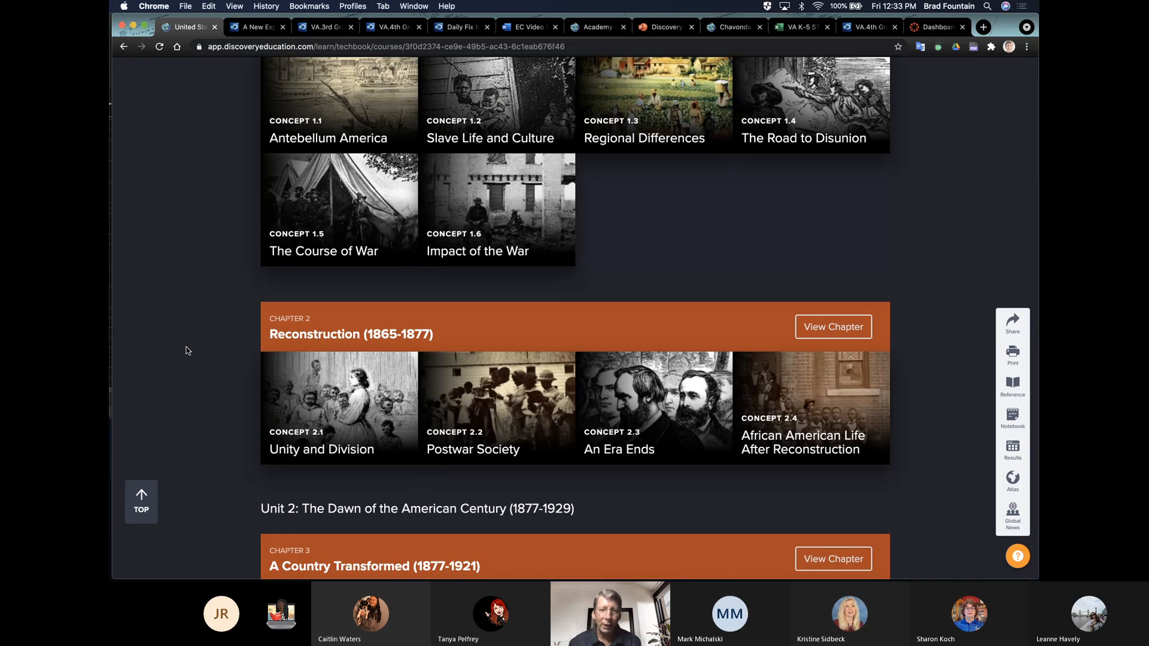
scroll(187, 351, "down", 18)
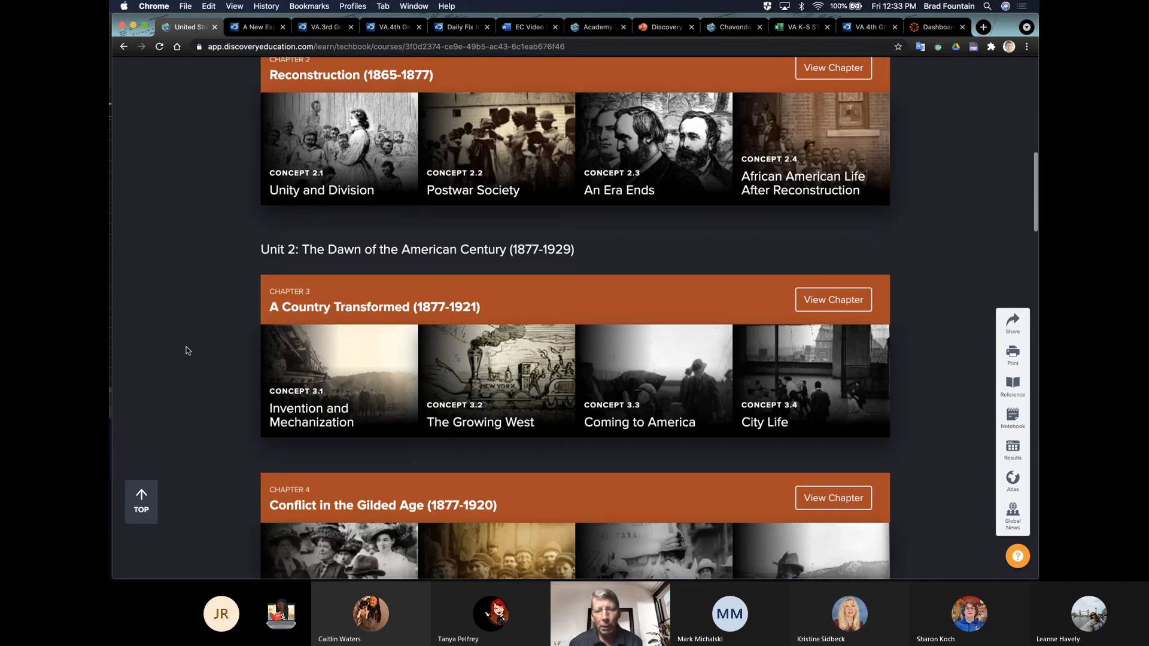
scroll(186, 350, "down", 5)
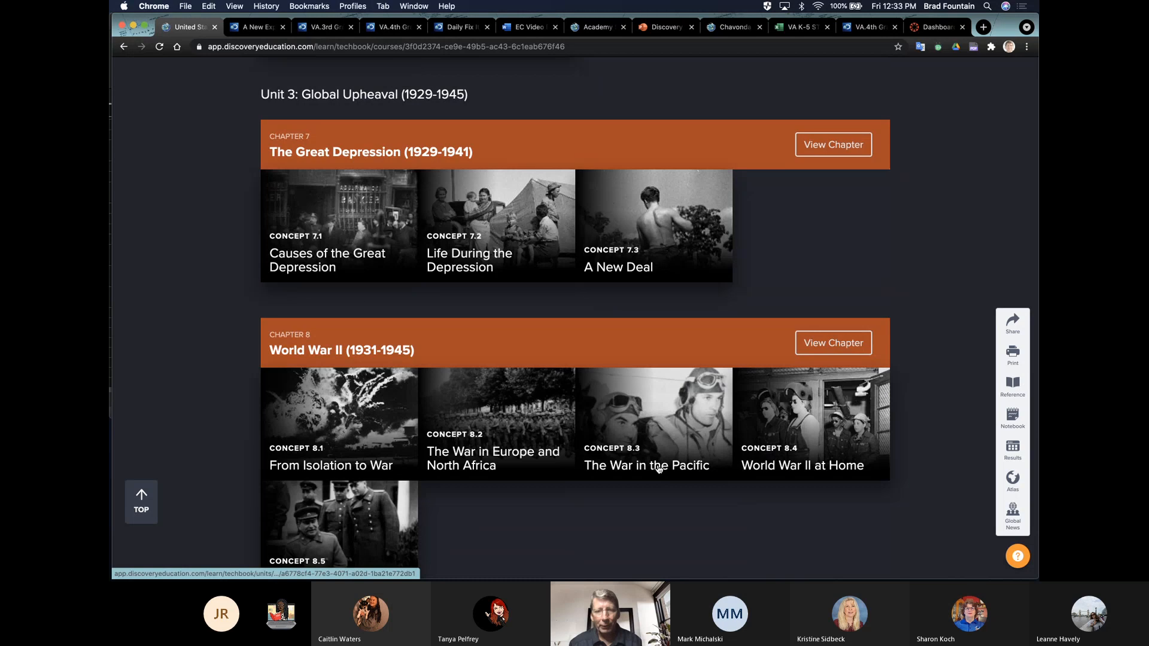
left_click(658, 469)
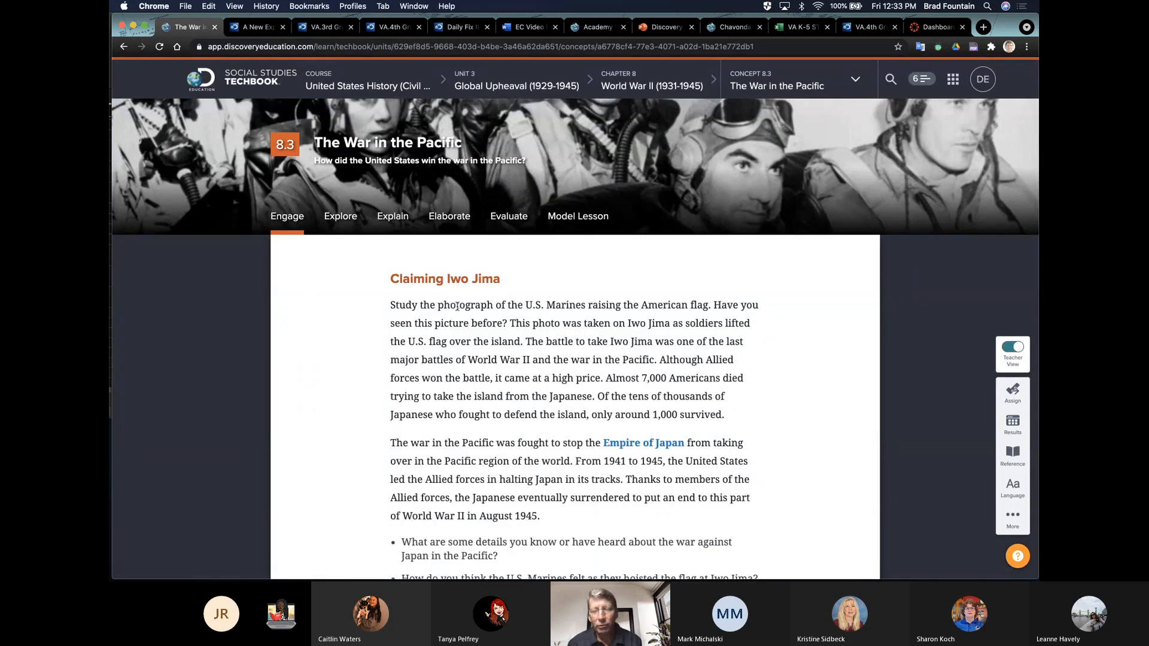
Review the concept's Engage content and Explore pages 3 and 1, highlighting the heading "War in the Pacific Begins" on page 1.
scroll(456, 307, "down", 8)
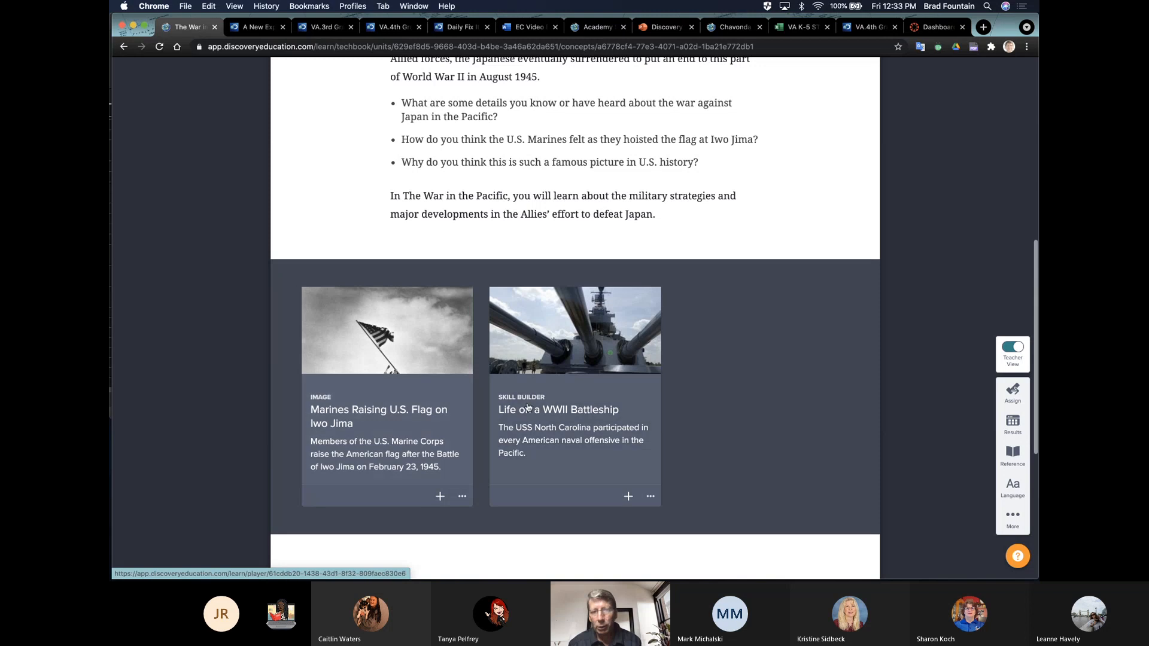
scroll(491, 236, "up", 8)
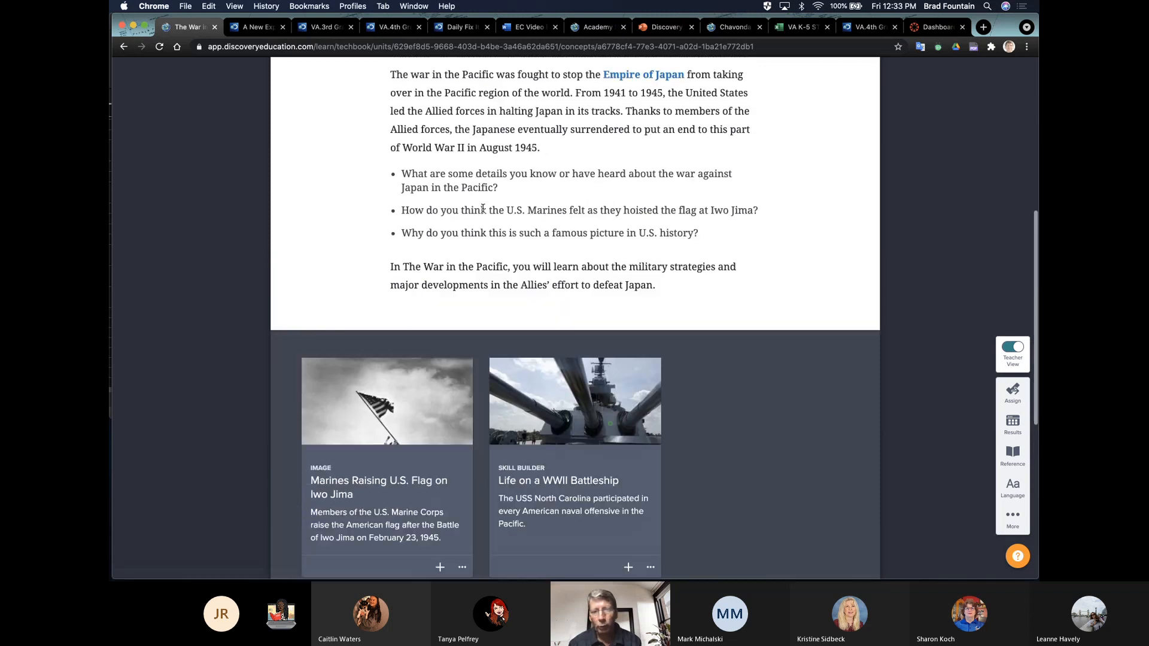
left_click(339, 216)
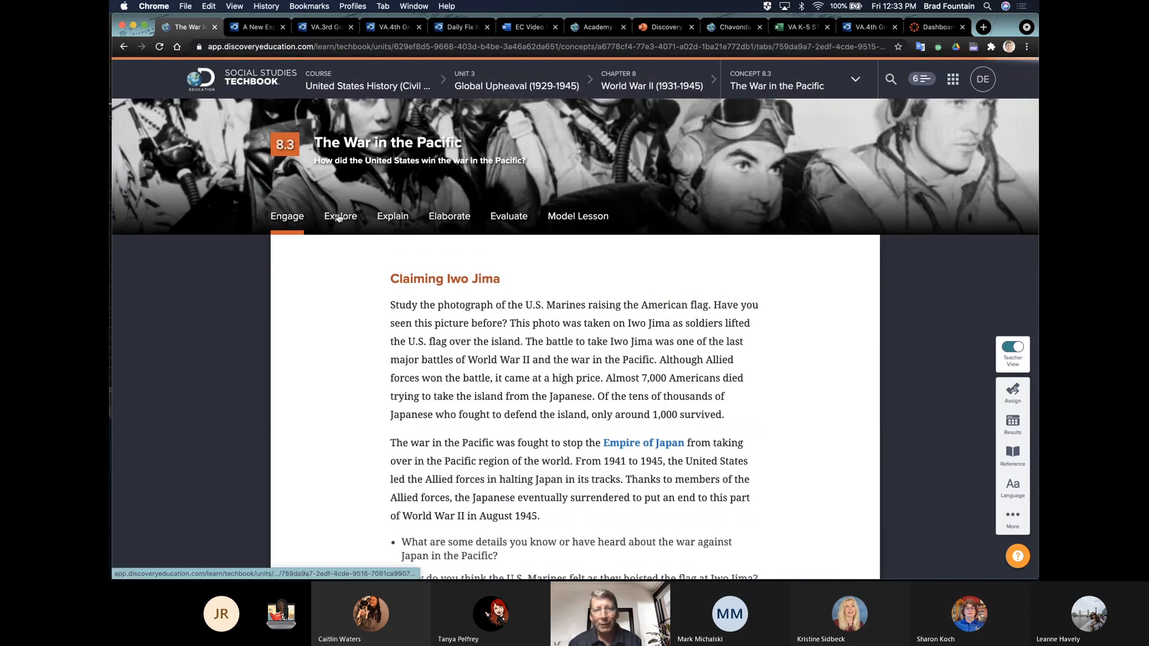
scroll(328, 383, "down", 1)
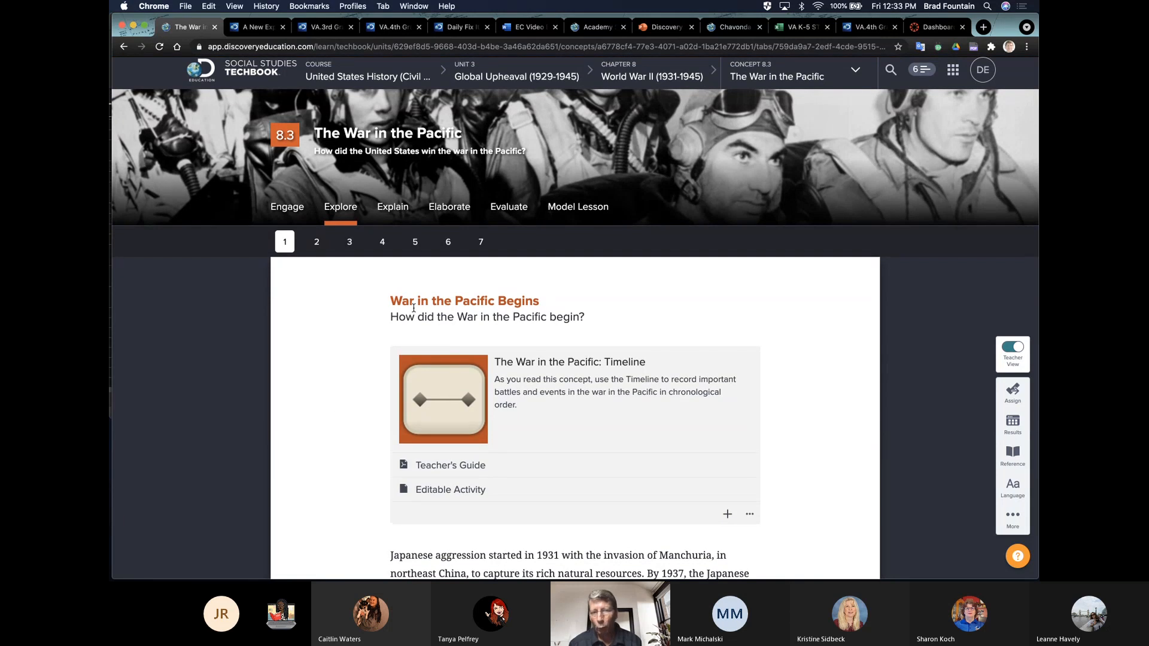
left_click(344, 248)
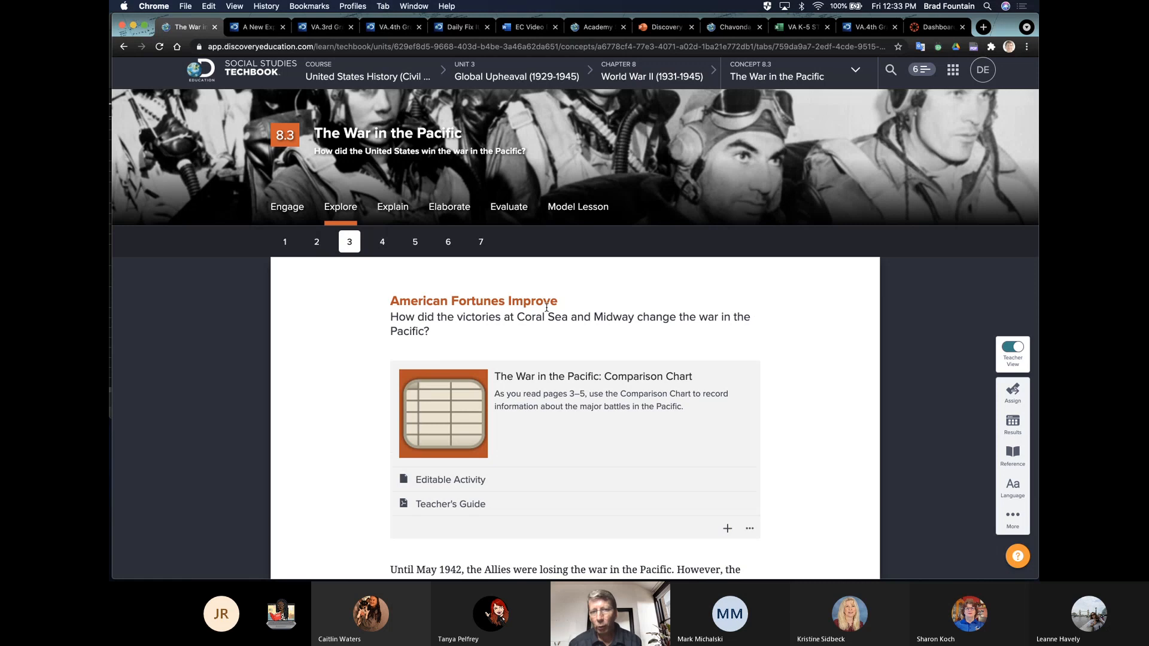
left_click(284, 241)
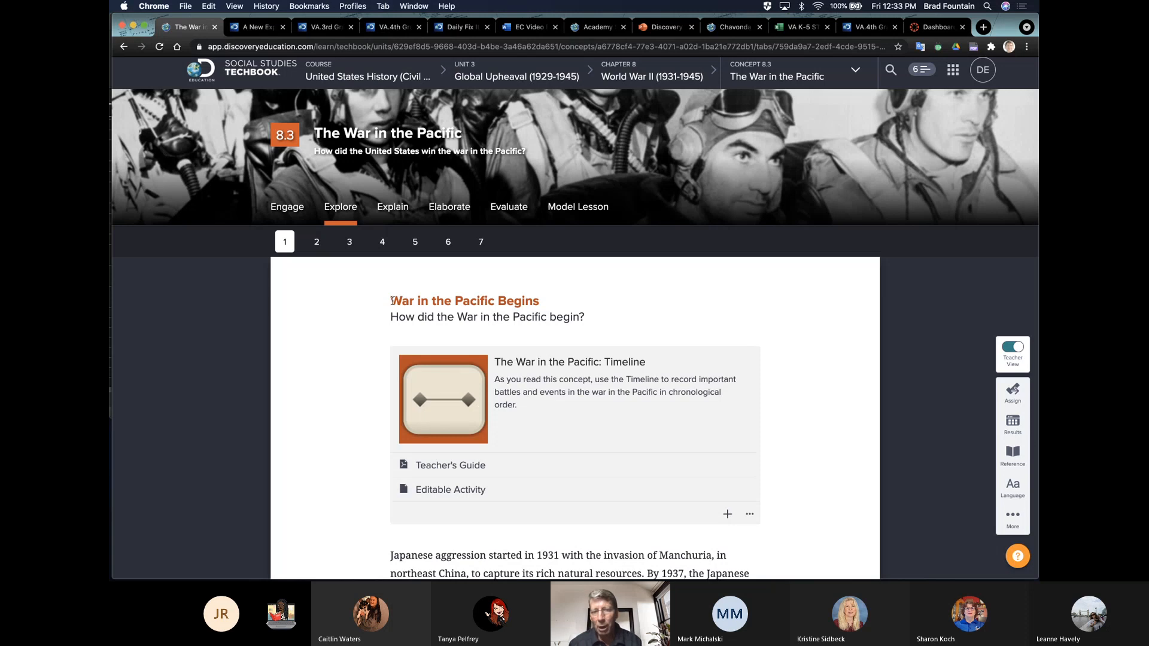
left_click_drag(392, 301, 537, 299)
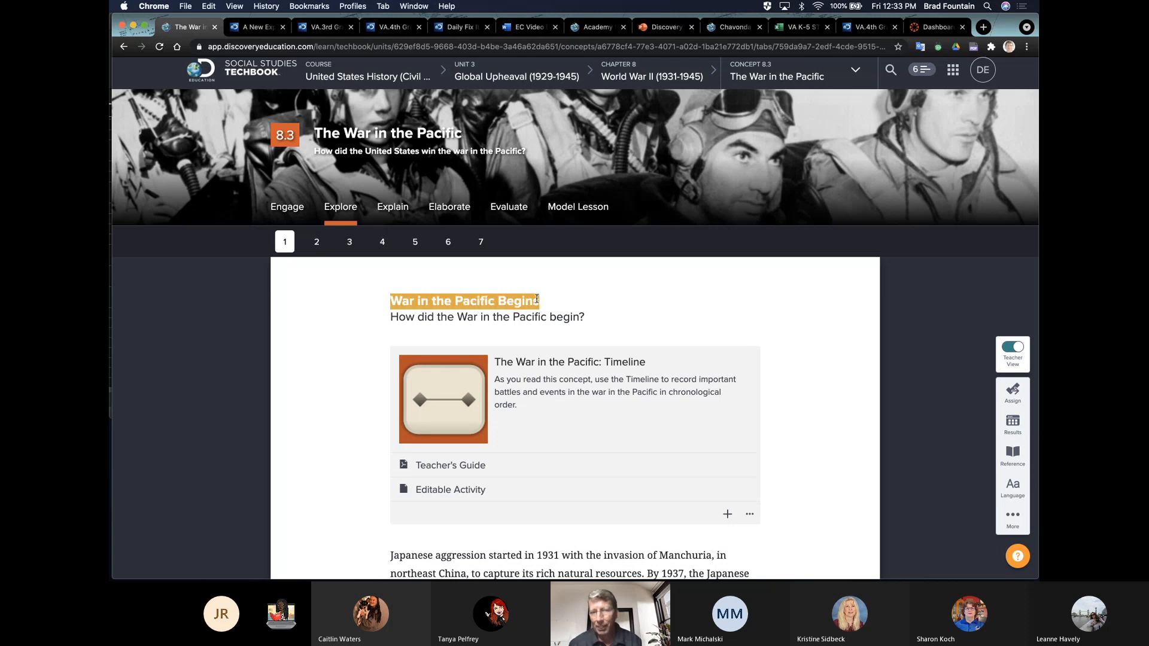
left_click(657, 279)
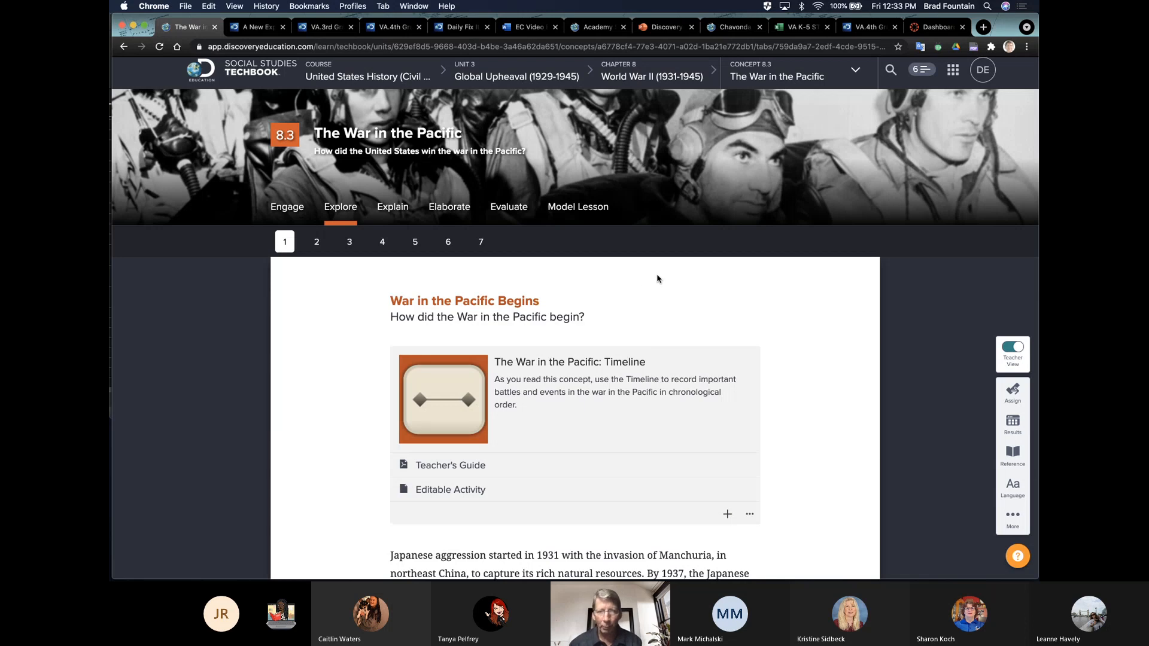
Switch to the Canvas dashboard and open the assignment list of EC Course.
left_click(934, 30)
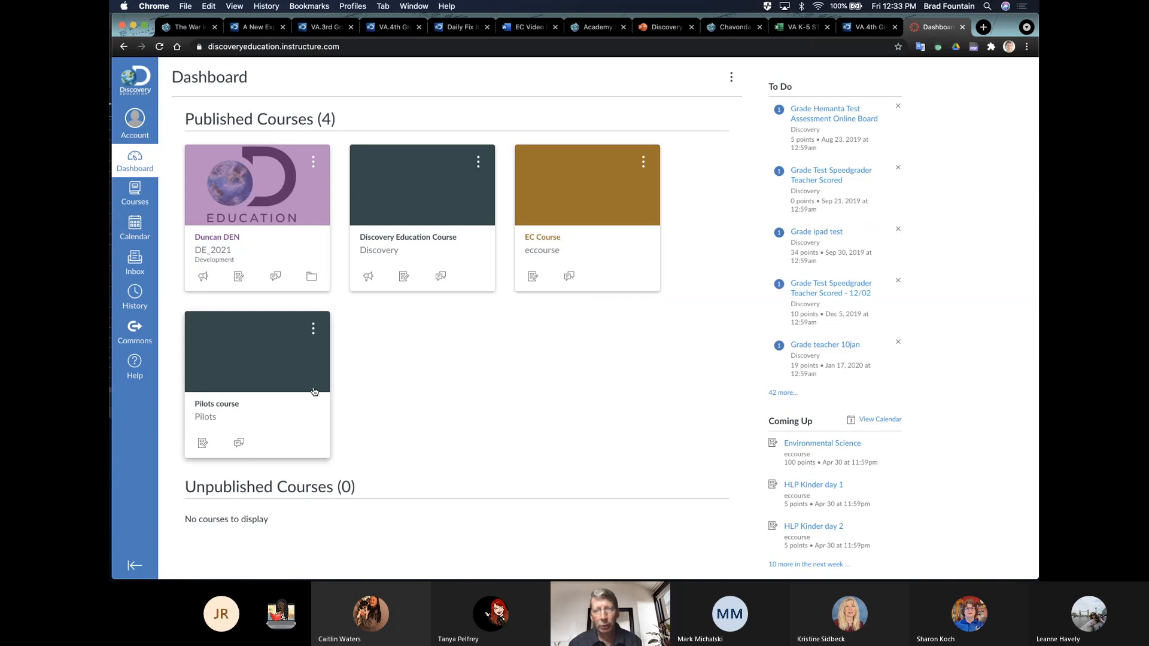
left_click(549, 243)
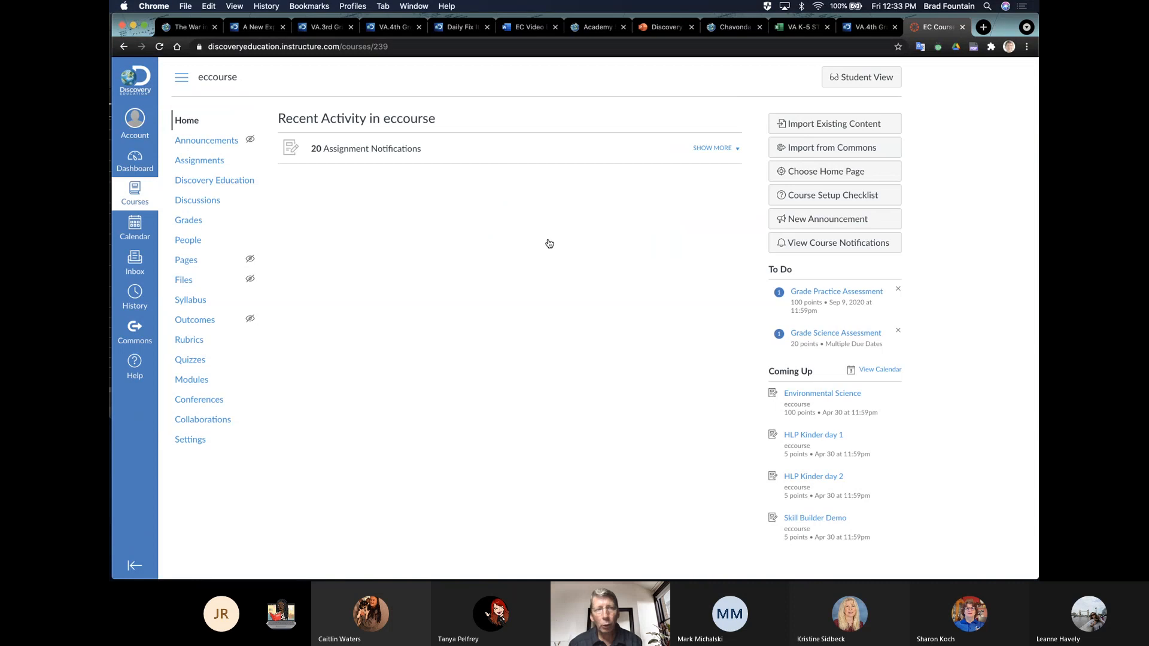
left_click(204, 162)
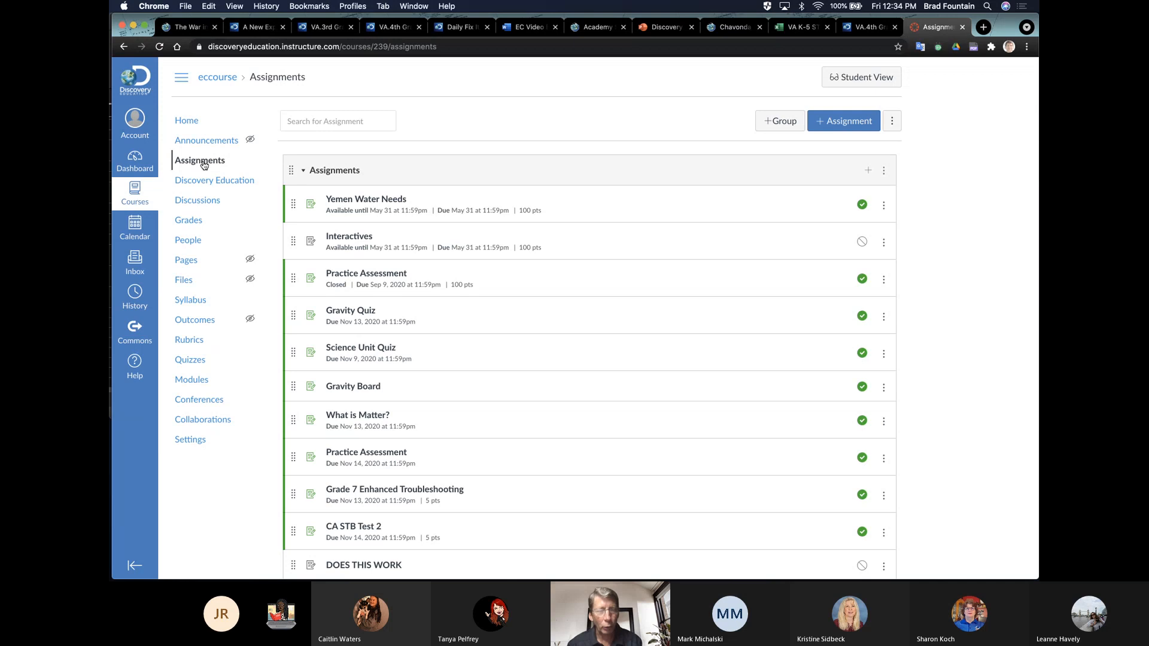
Start a new assignment in the course and name it "War in the Pacific".
left_click(830, 123)
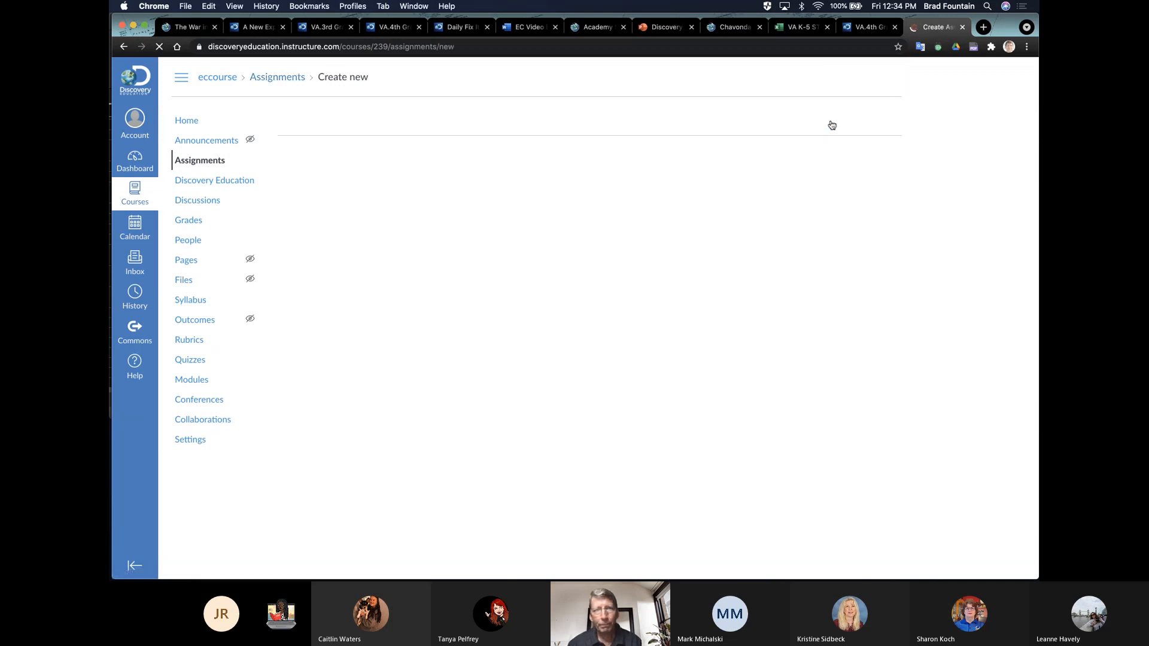
left_click(370, 161)
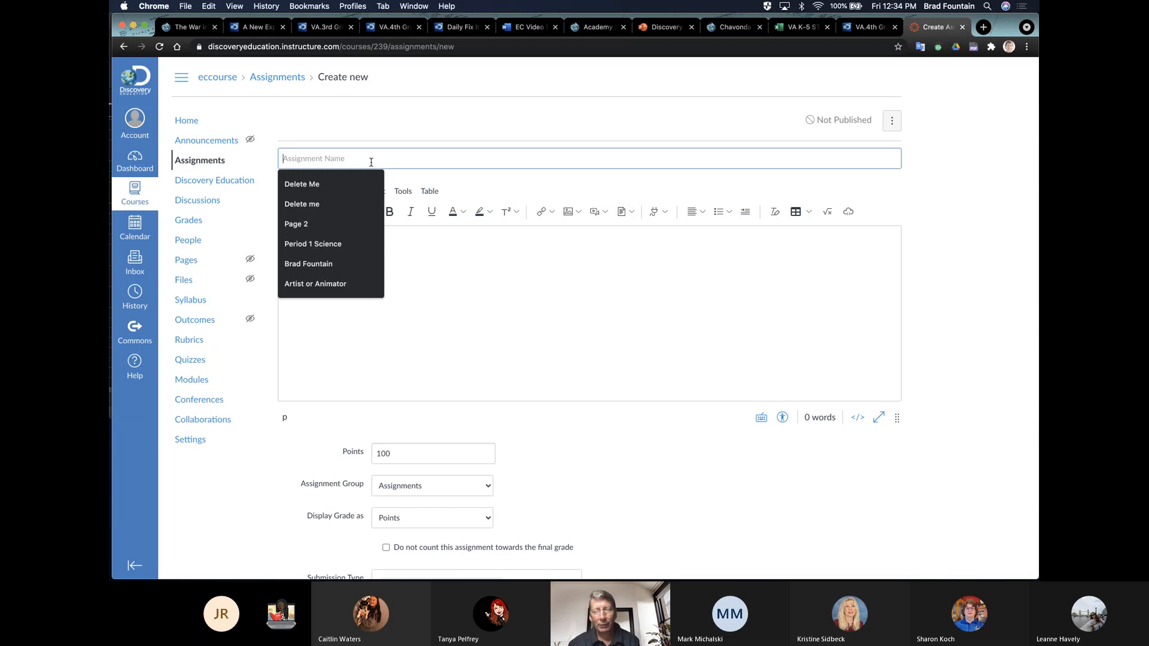
type("W")
key("BackSpace")
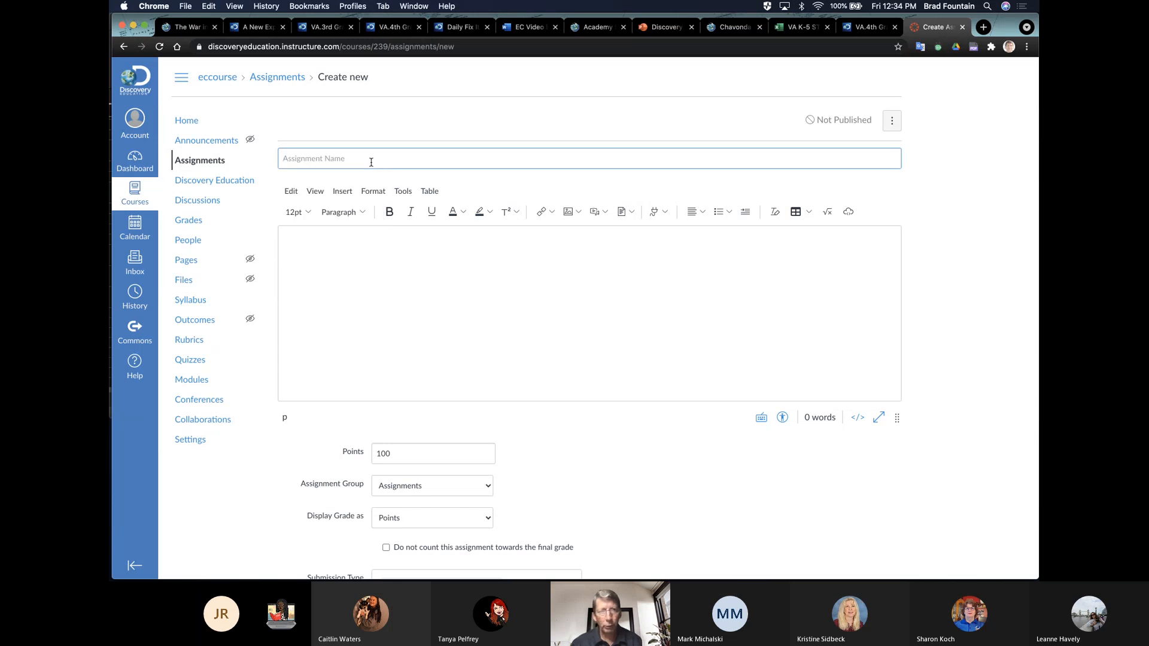
type("War in the PA")
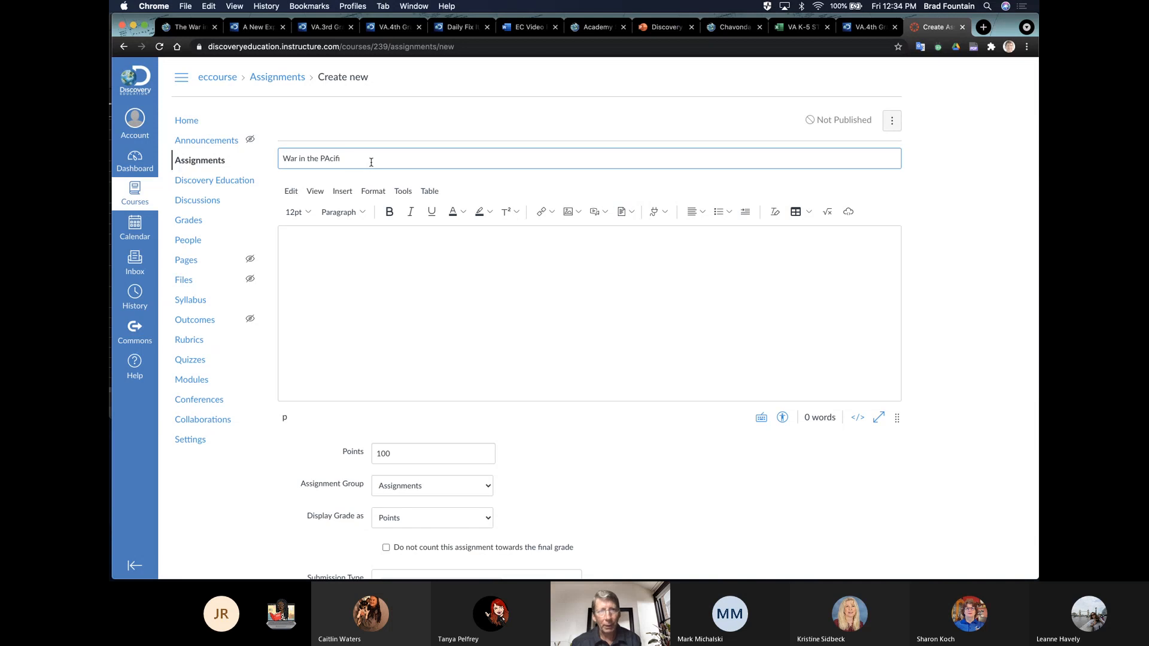
type("cif")
Enter "Instructions for students." as the assignment description and show the external tools available in its editor.
left_click(348, 238)
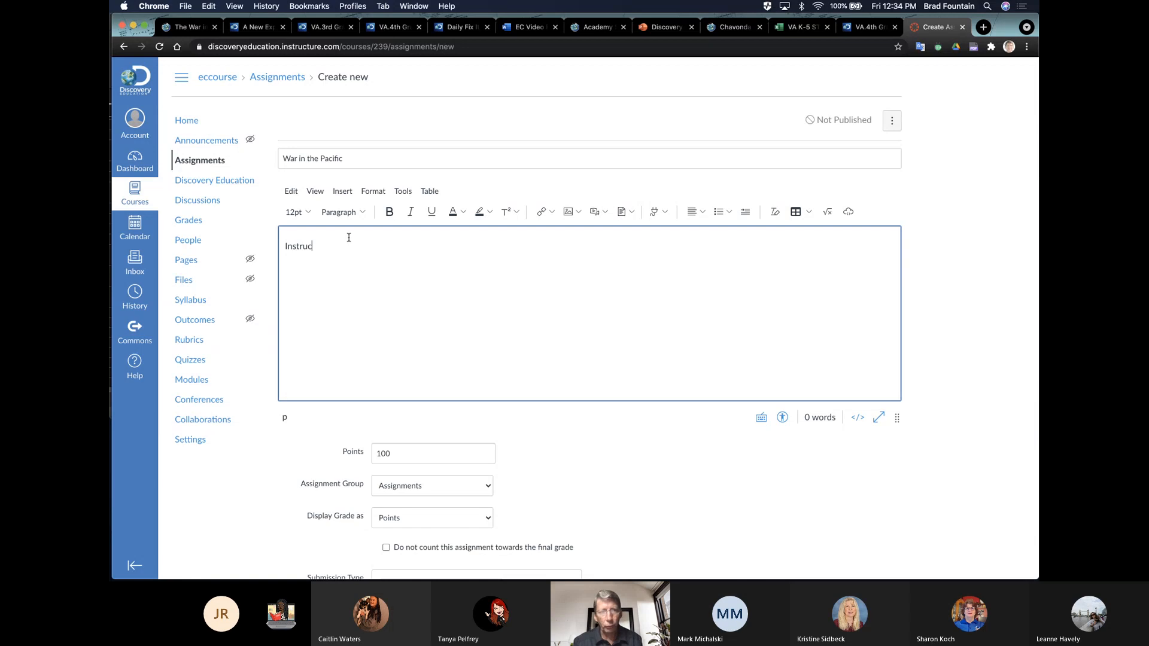
type("Instructions fo")
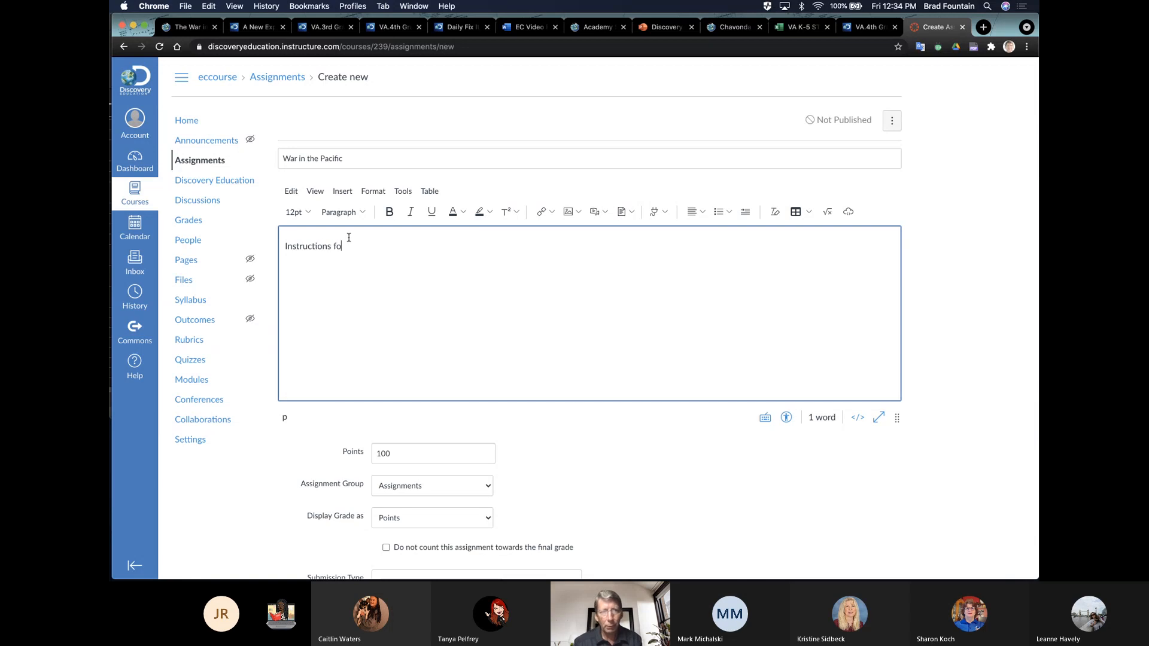
type("r students.")
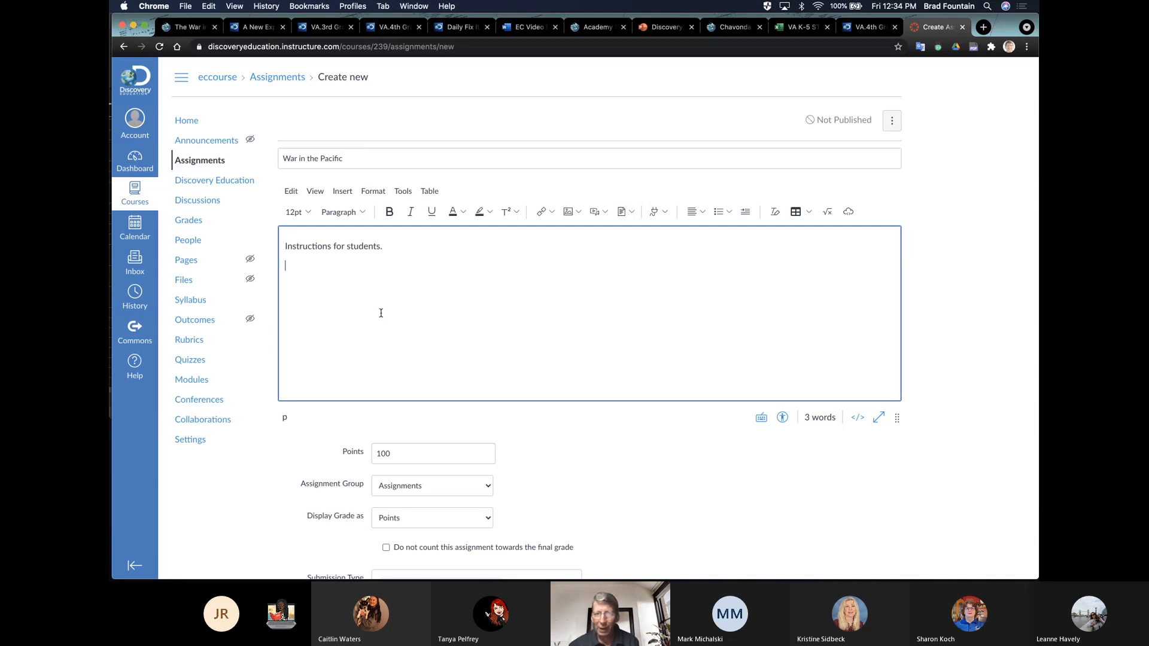
left_click(664, 214)
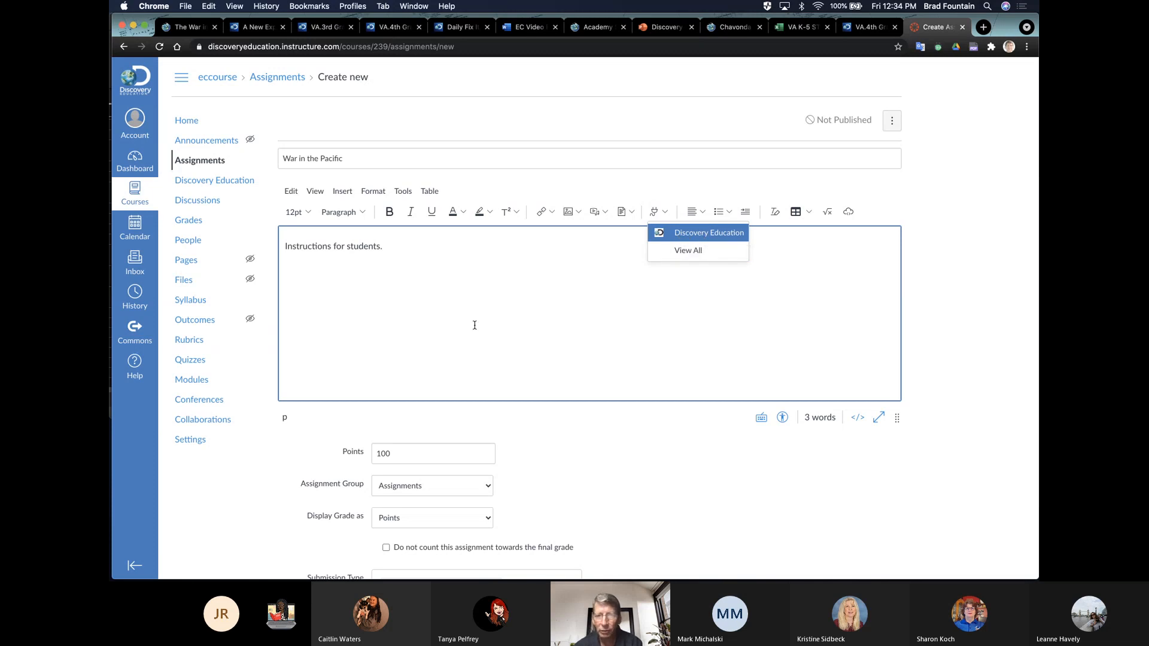
Open the course settings and examine the Discovery Education entry among the external apps.
left_click(193, 443)
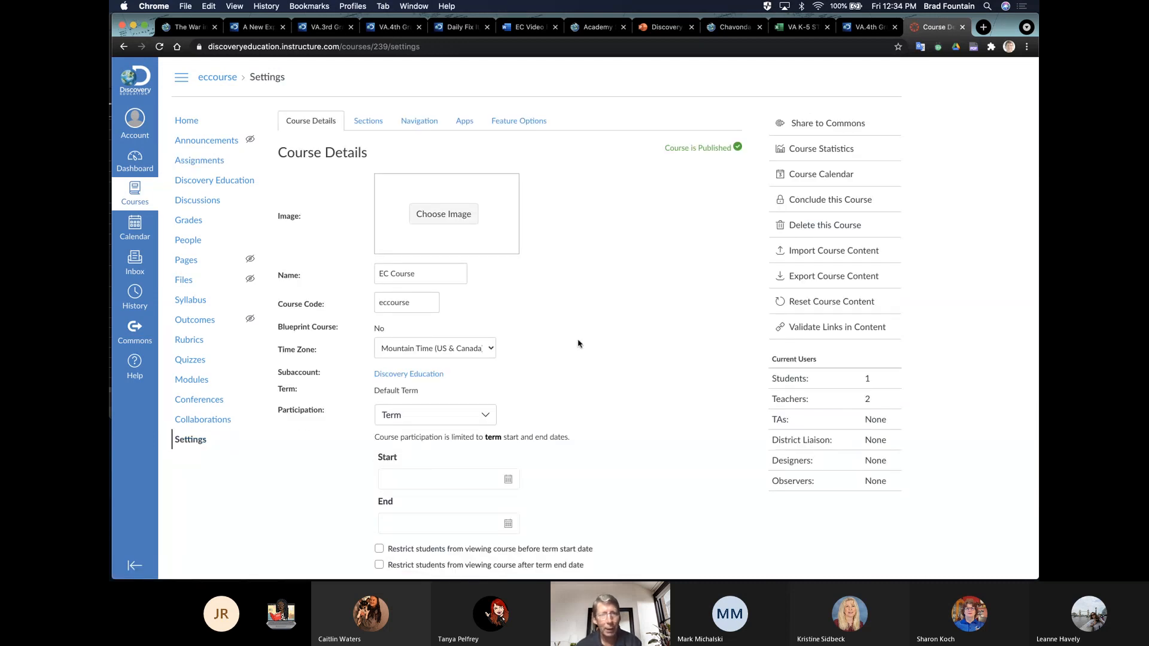
scroll(577, 343, "down", 7)
scroll(578, 343, "up", 7)
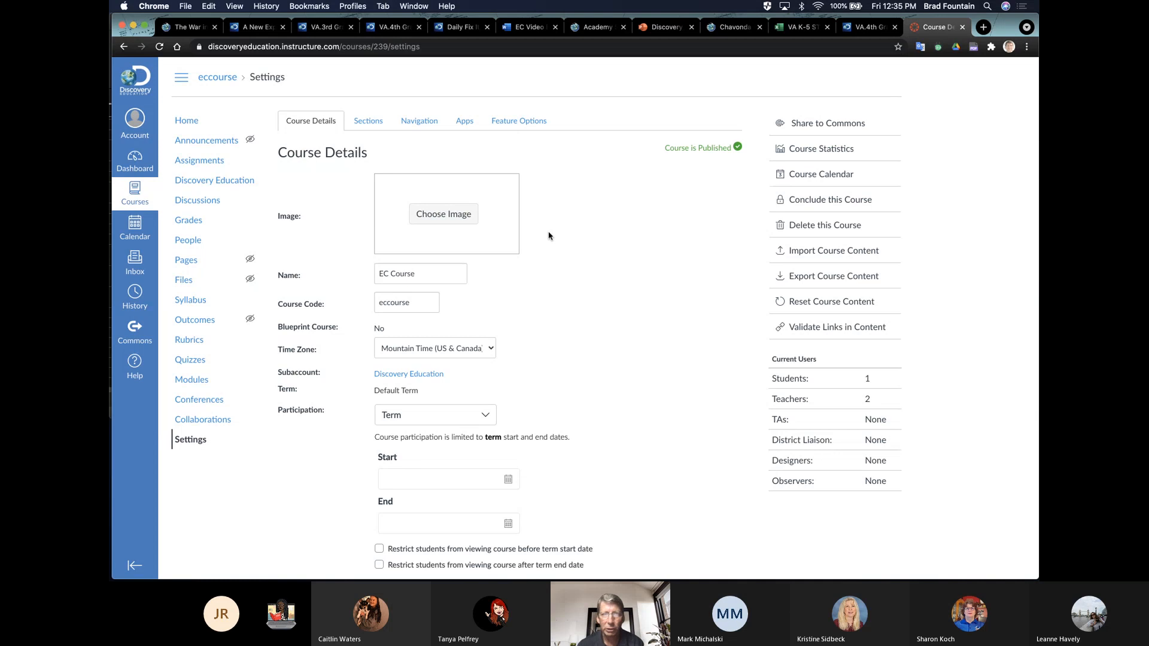
left_click(464, 121)
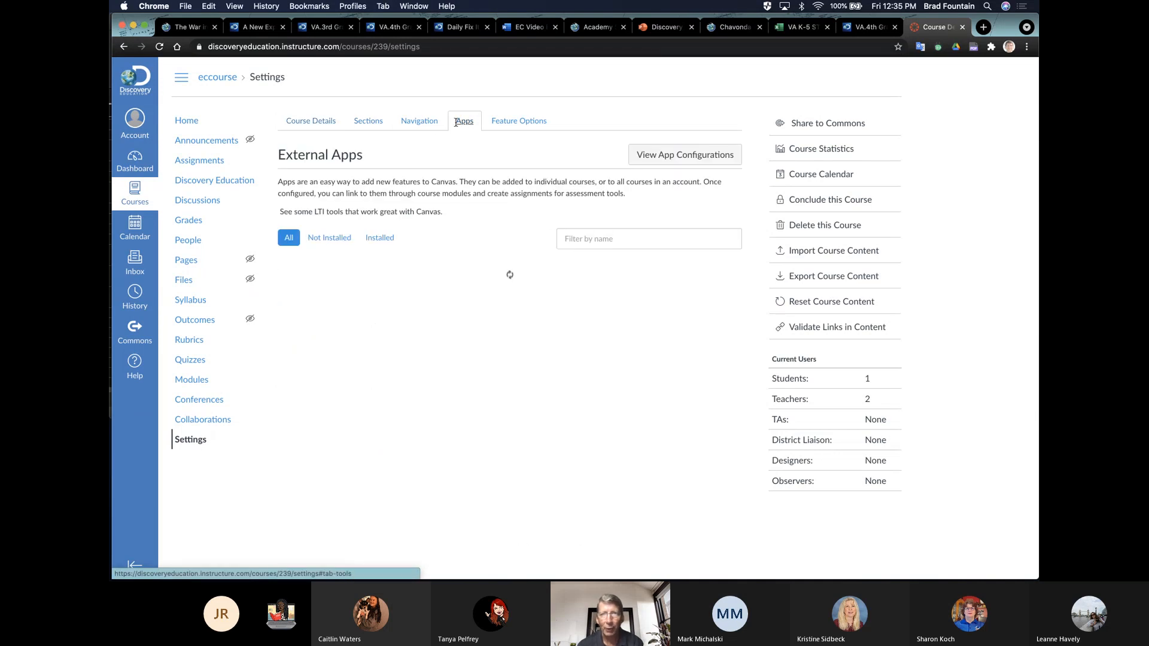
mouse_move(352, 322)
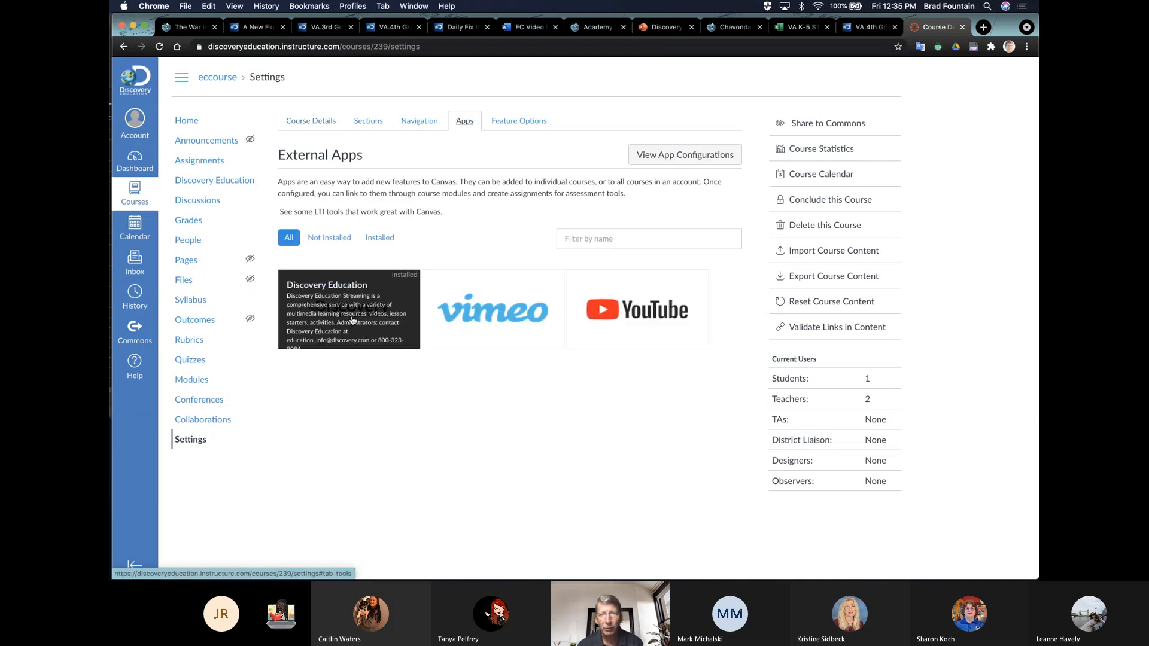
left_click(352, 322)
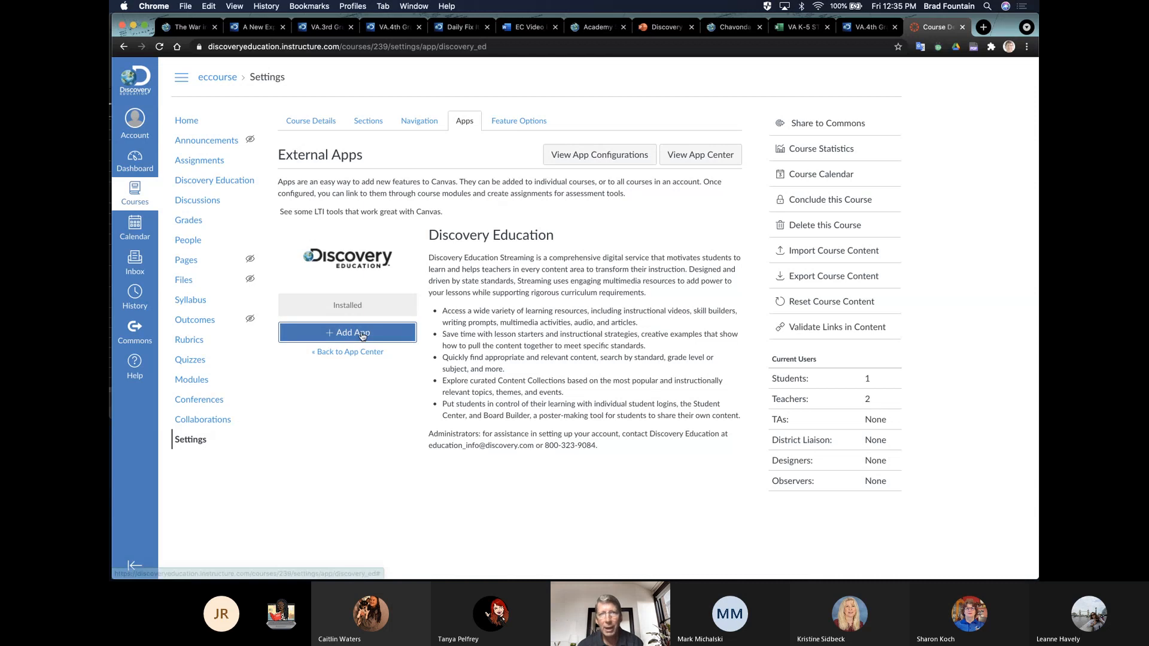
Examine the order and visibility of the items in the course's navigation settings.
left_click(368, 121)
left_click(418, 118)
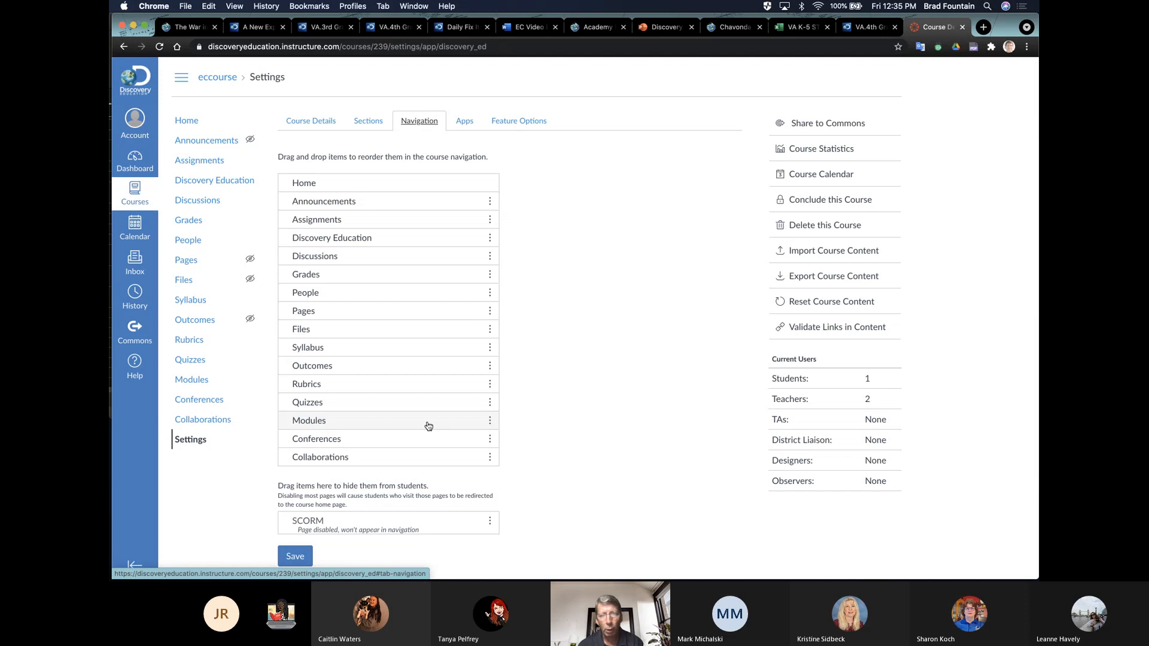
scroll(428, 426, "down", 1)
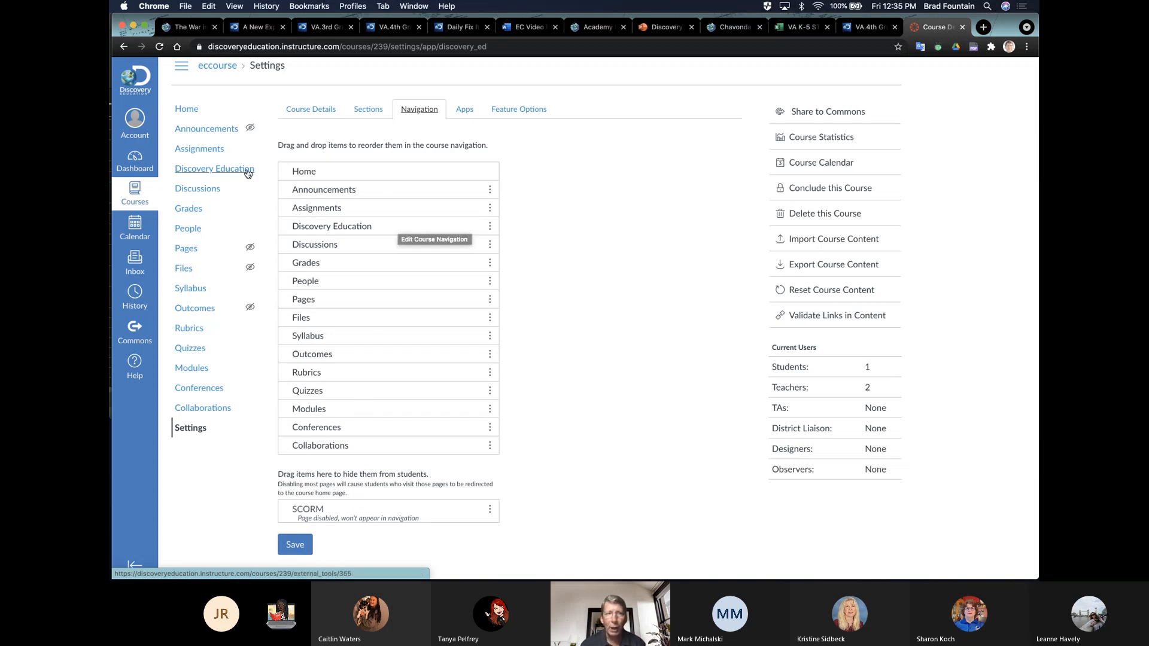
Look through the course's list of existing assignments.
left_click(205, 149)
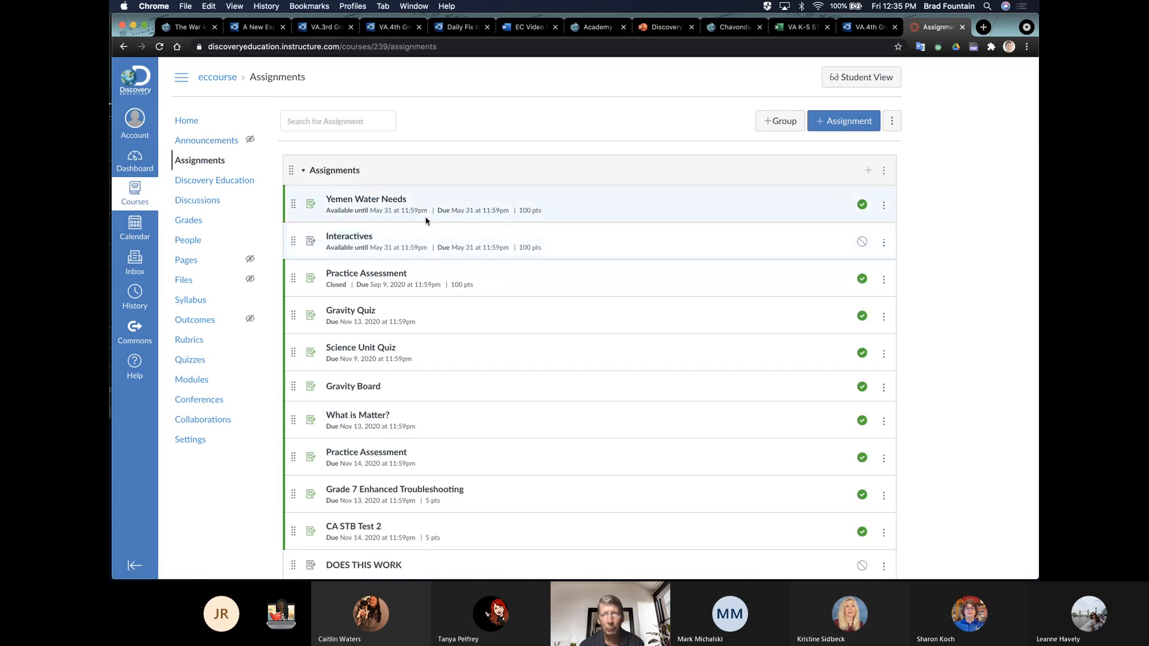
scroll(428, 219, "down", 8)
scroll(429, 220, "down", 4)
scroll(429, 220, "up", 3)
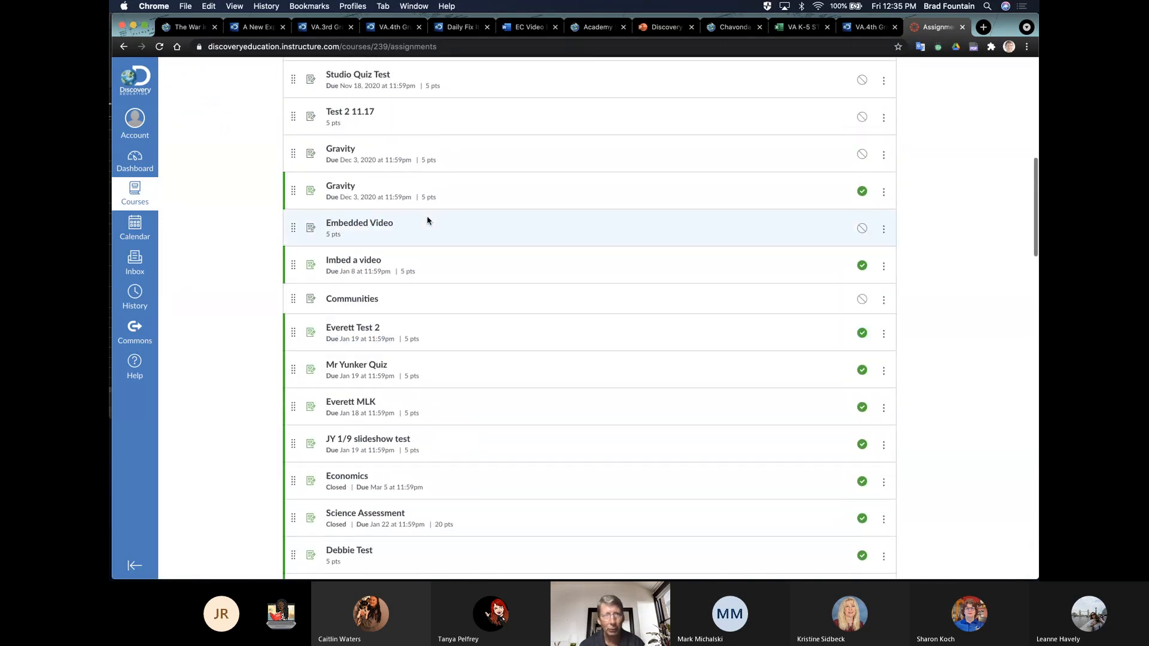
scroll(428, 220, "down", 10)
scroll(428, 220, "down", 12)
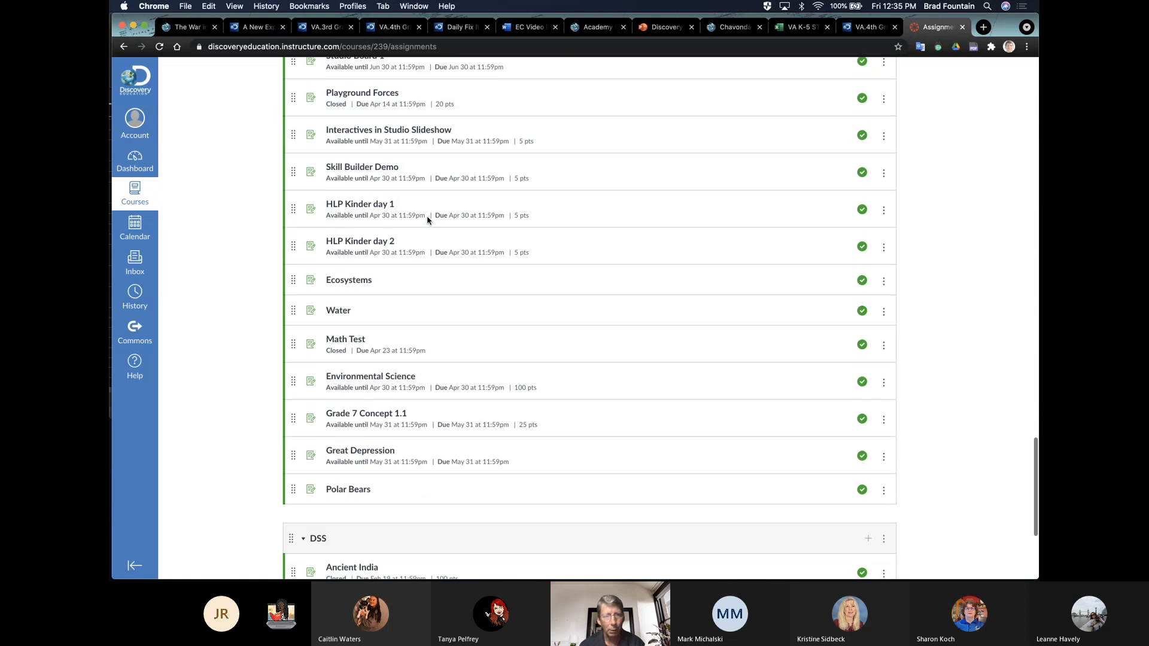
scroll(364, 353, "up", 20)
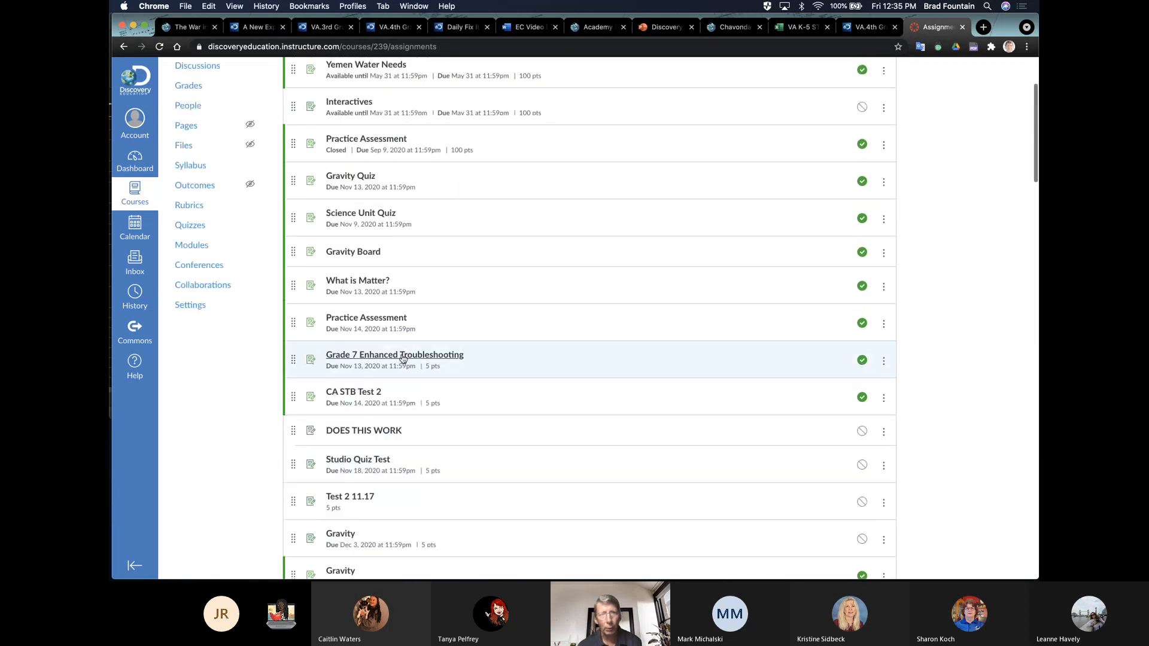
Start a new assignment with the auto-saved description restored and name it "War In Pacific".
left_click(830, 126)
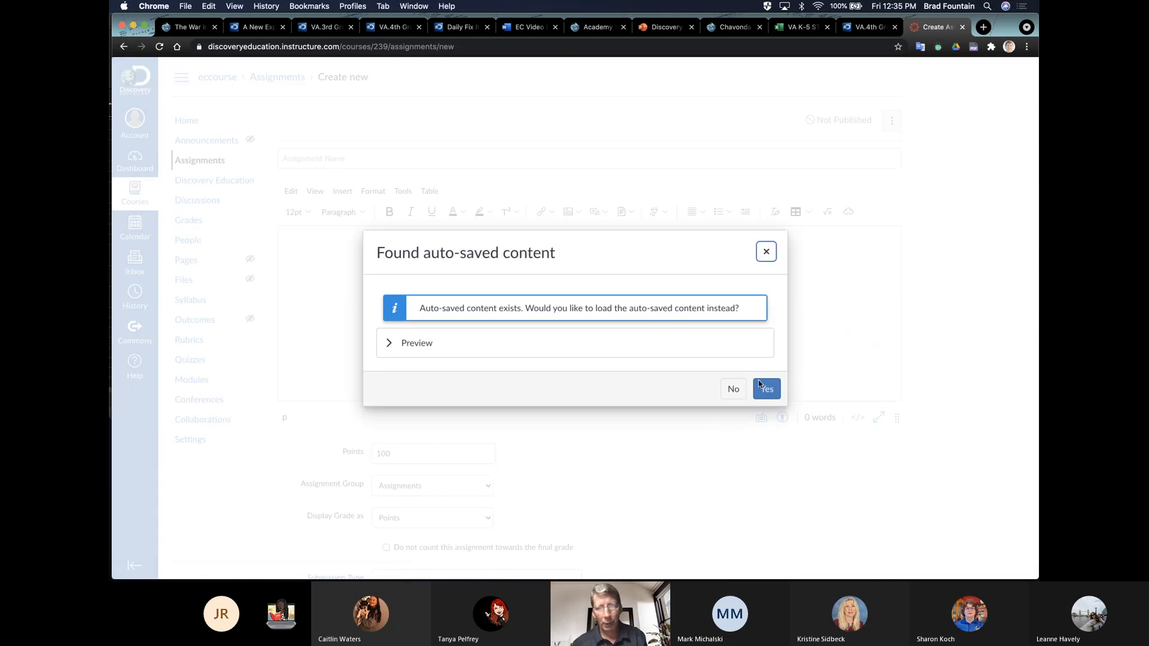
left_click(760, 385)
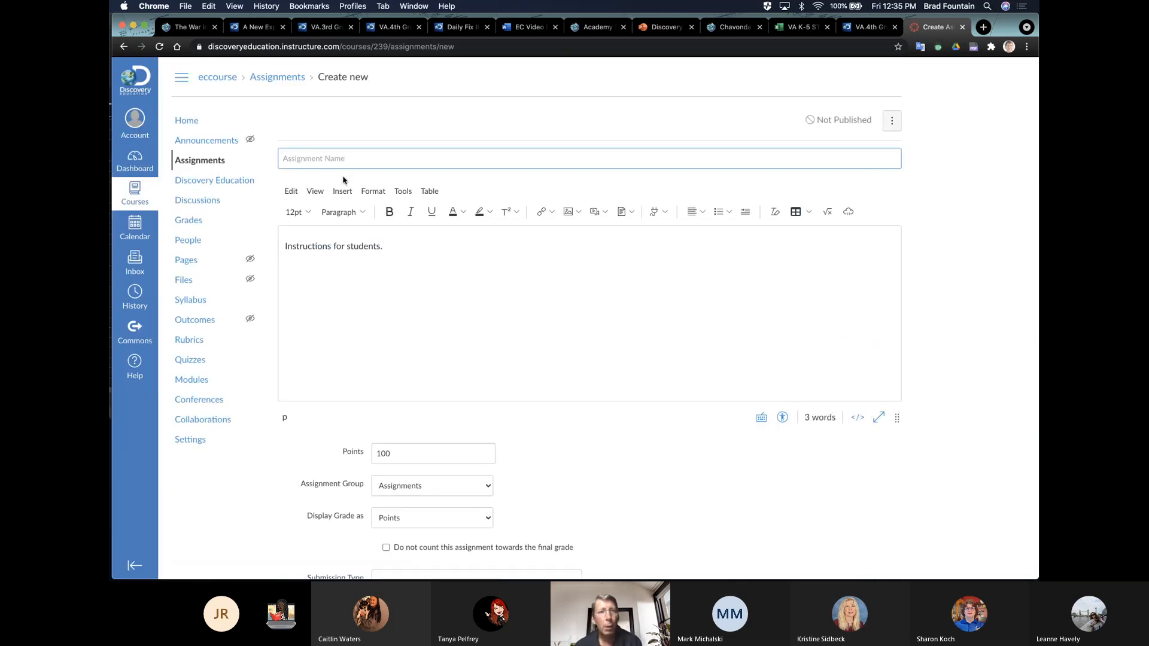
left_click(333, 158)
type("Wa")
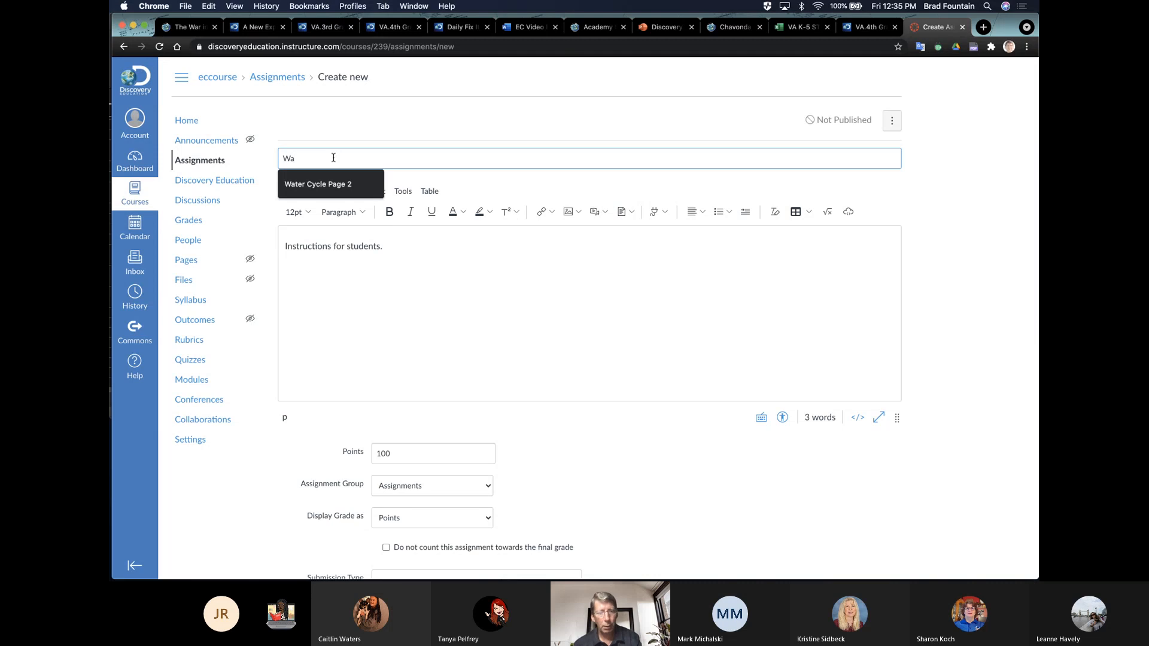
type("r In Pacific")
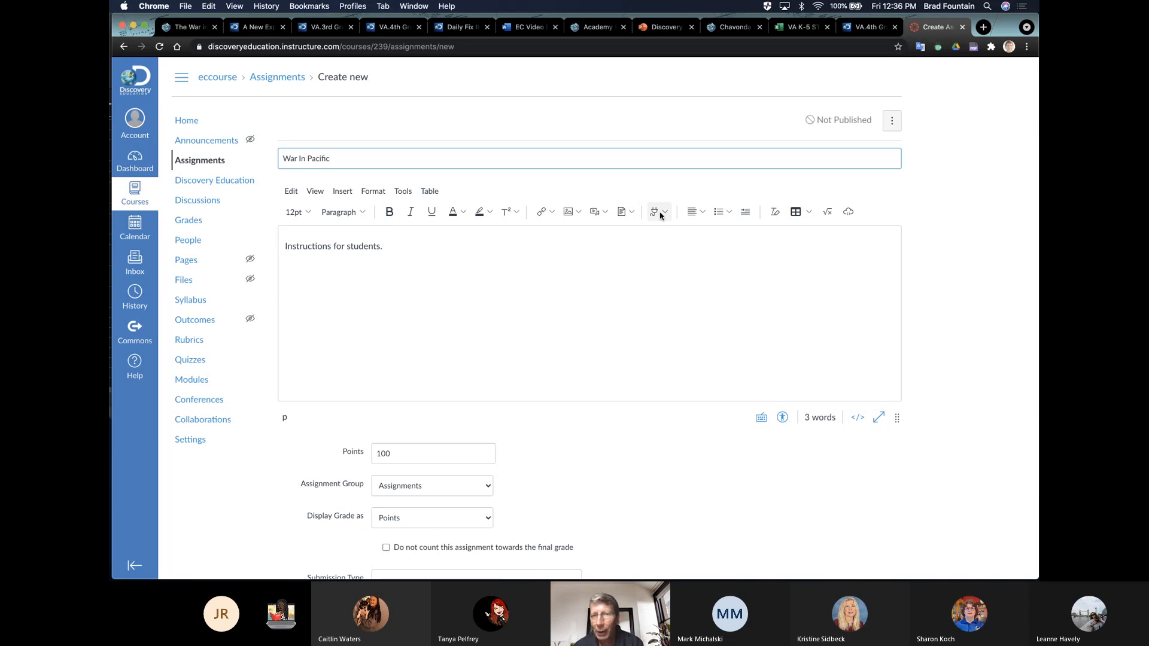
Launch the Discovery Education external tool from the description editor and search its resources for "War in the Pacific Begins".
left_click(661, 215)
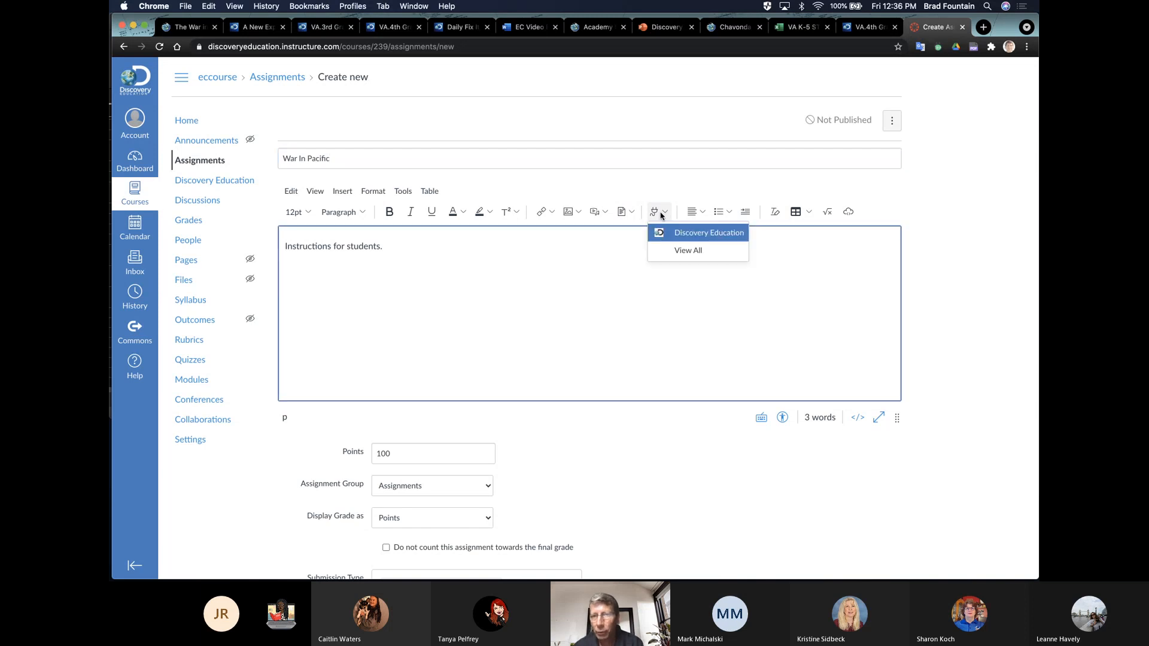
left_click(693, 238)
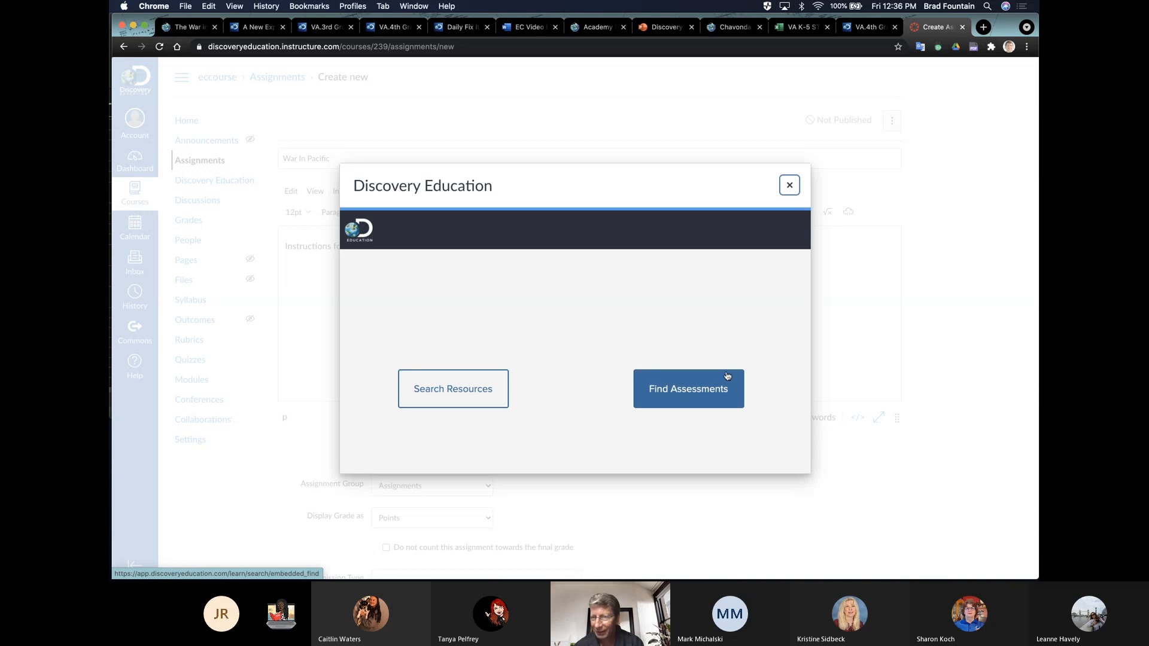
left_click(448, 395)
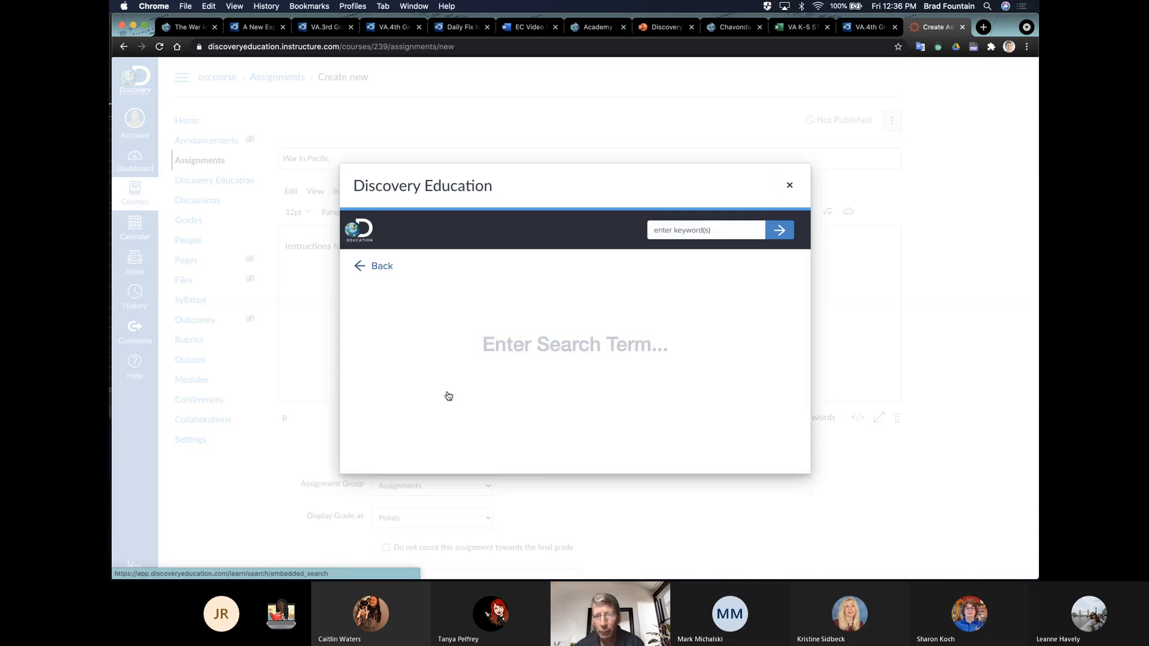
left_click(668, 229)
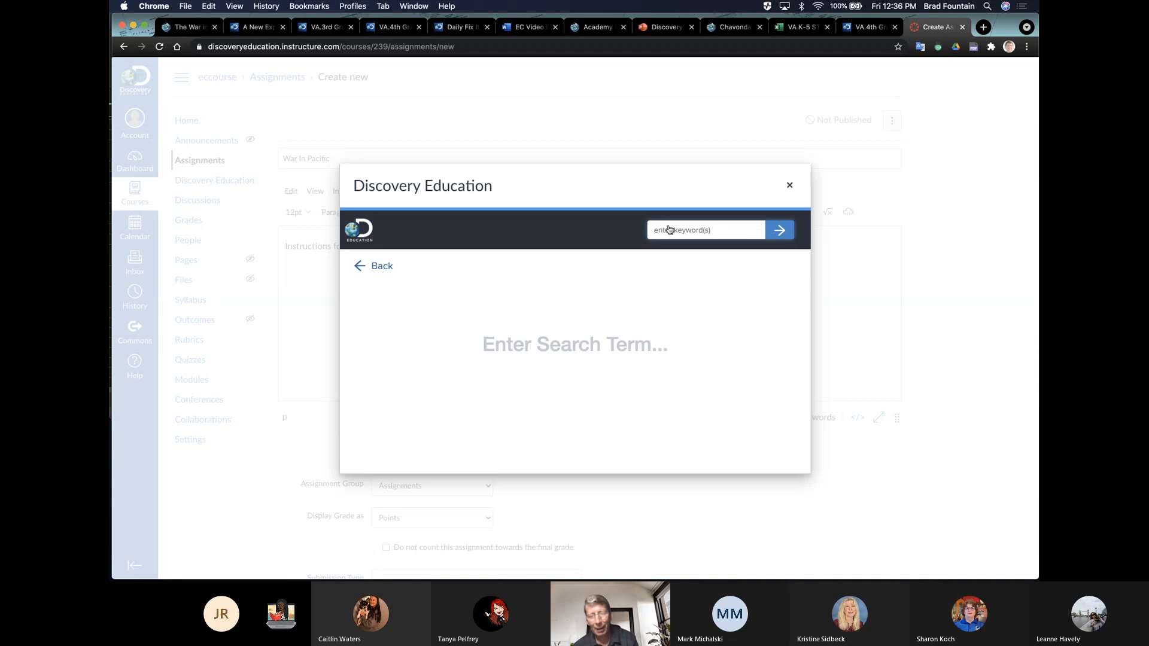
type("War in the Pacific Begins")
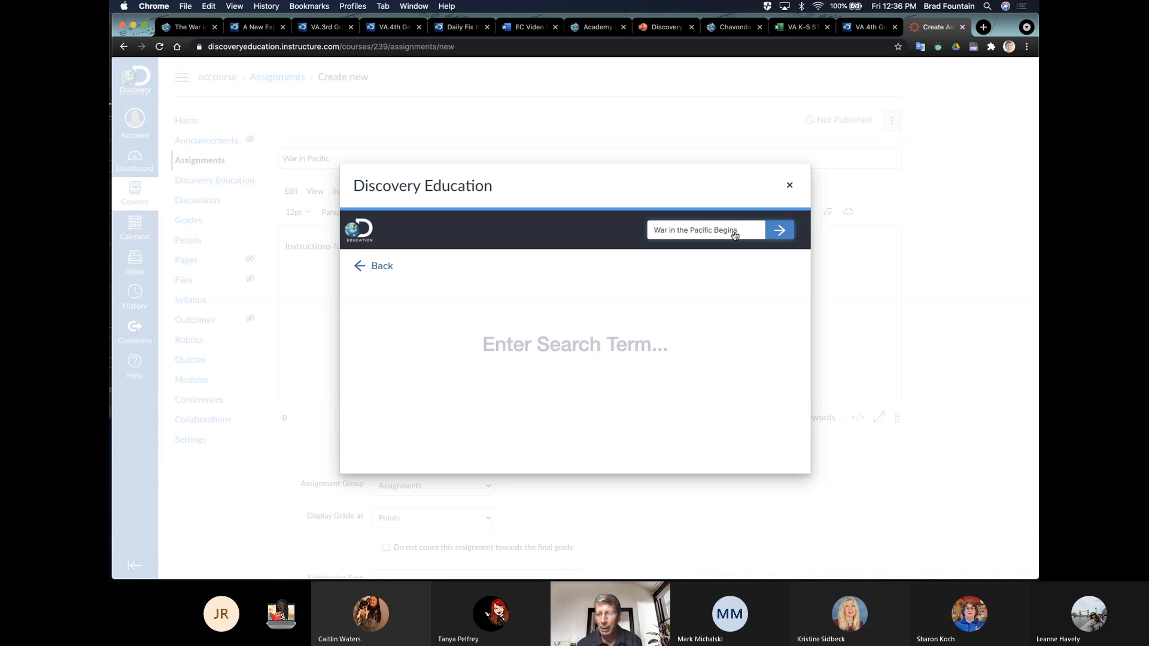
key("Return")
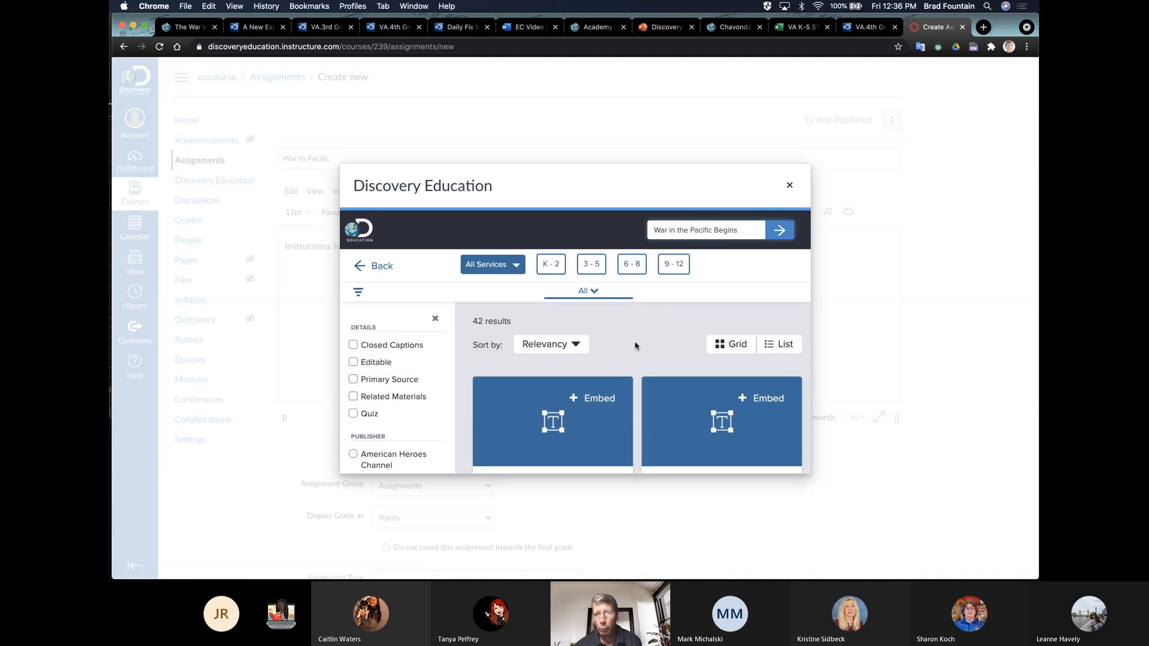
Embed the Reading Level A "War in the Pacific Begins" core interactive text in the assignment description.
scroll(599, 359, "down", 2)
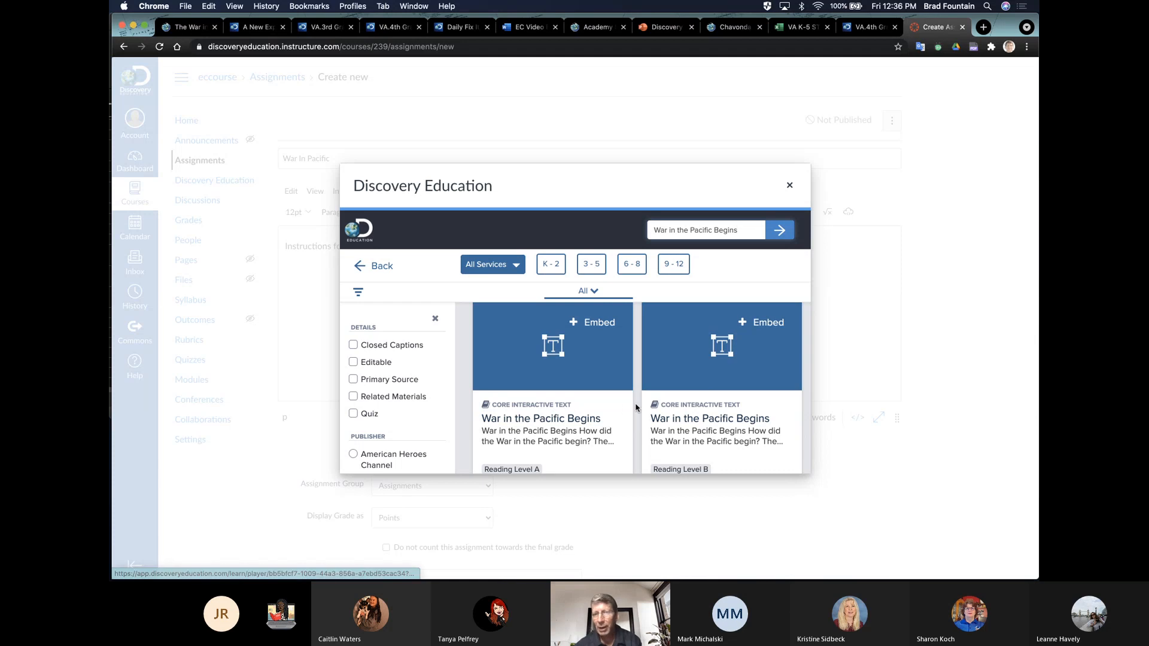
scroll(616, 407, "down", 1)
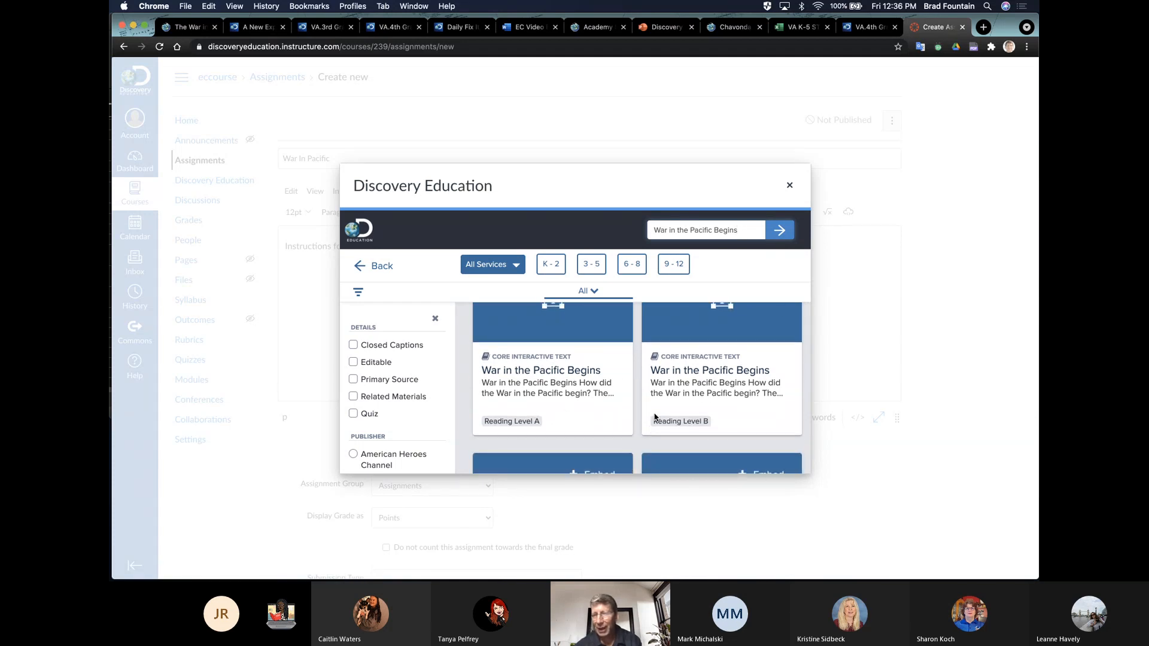
scroll(635, 395, "down", 3)
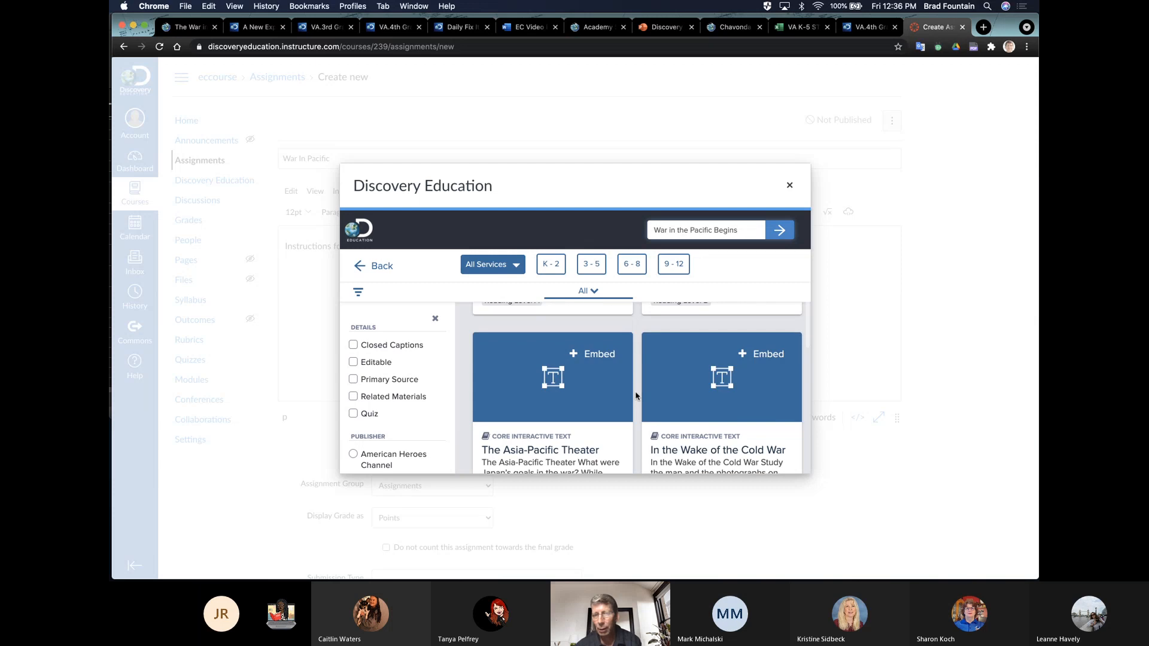
scroll(636, 395, "up", 4)
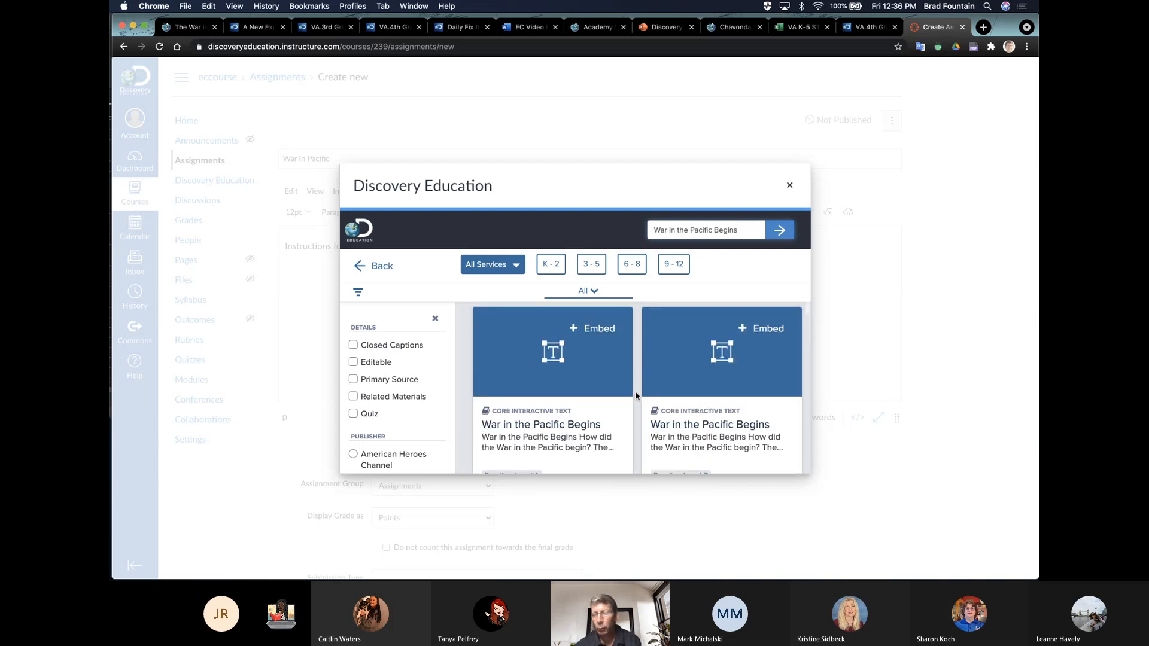
left_click(584, 328)
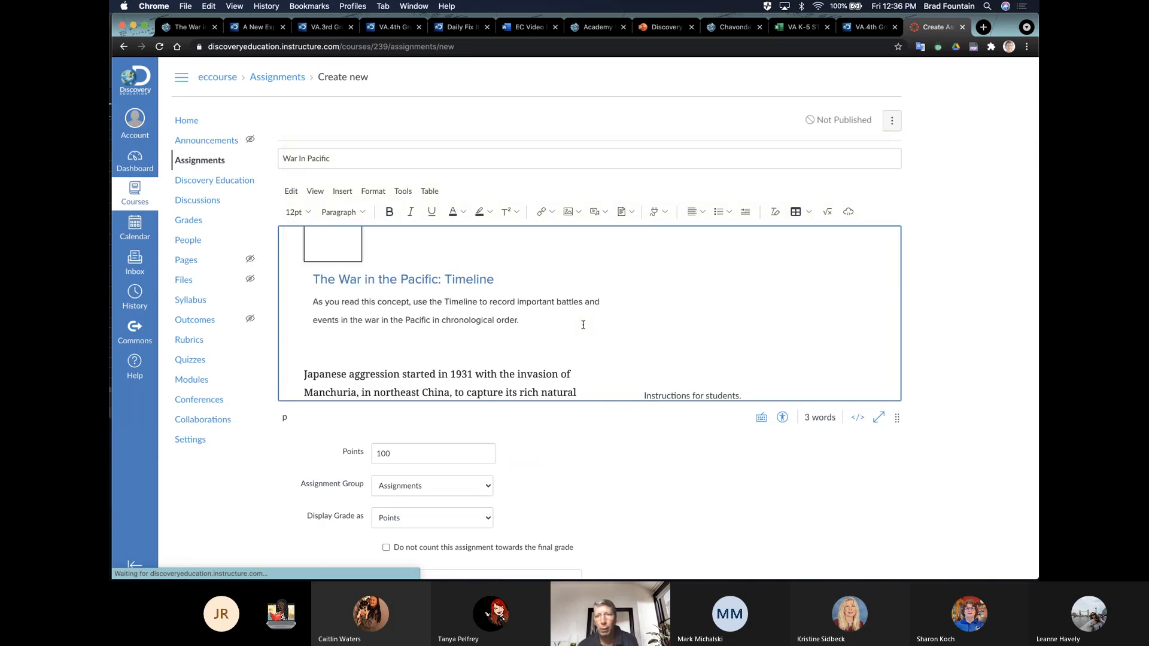
Try to move the "Instructions for students." text from after the embedded Techbook page to in front of it.
scroll(658, 383, "down", 4)
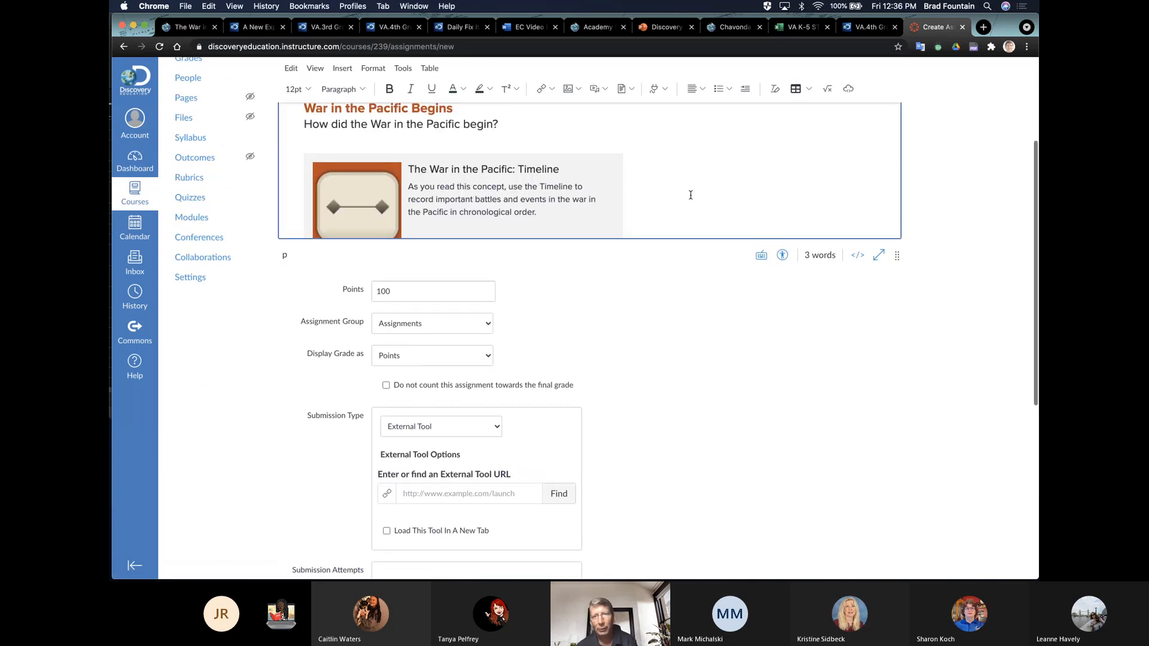
scroll(760, 193, "down", 3)
left_click_drag(759, 197, 644, 201)
key("super+space")
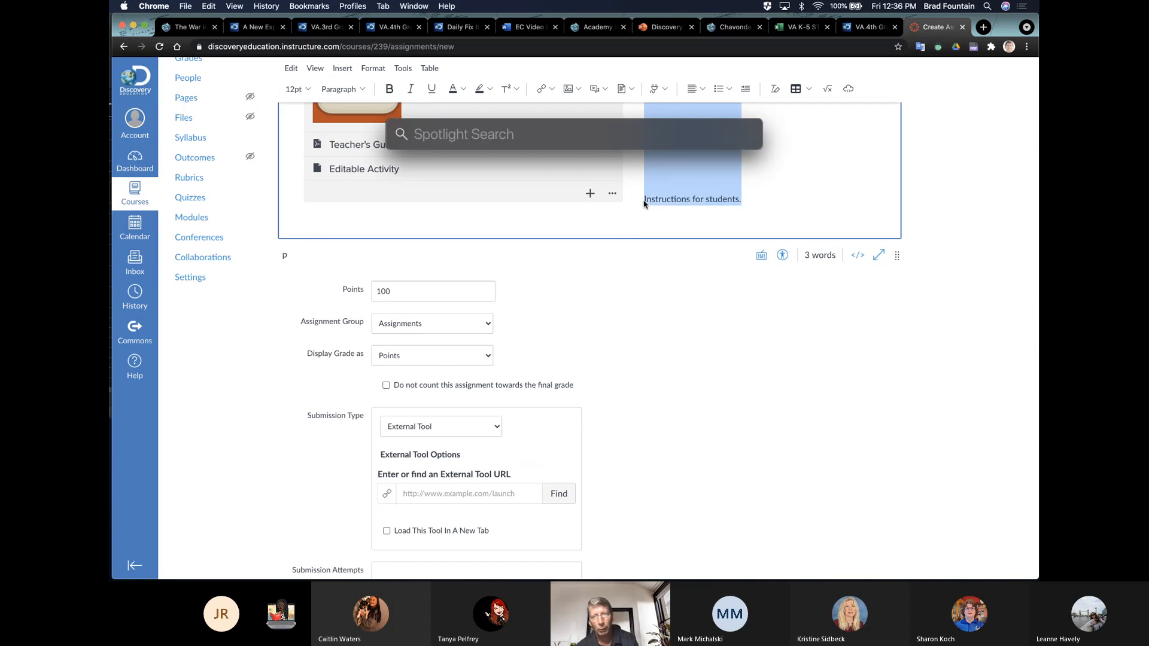
key("Escape")
key("BackSpace")
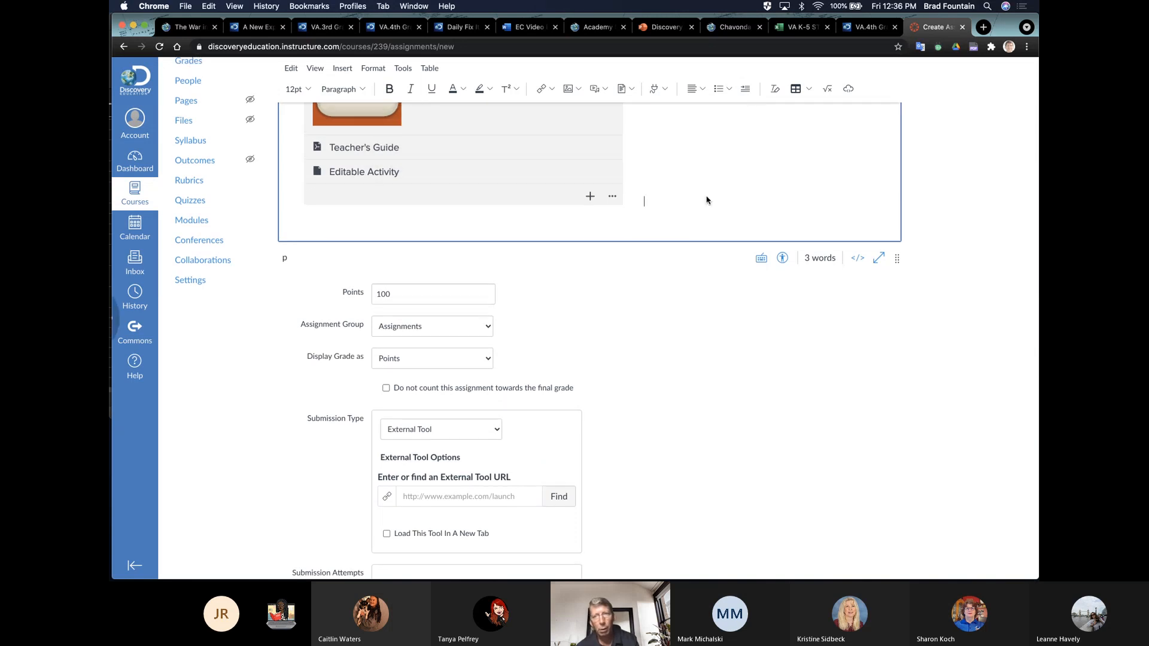
scroll(705, 198, "up", 3)
scroll(574, 312, "up", 3)
scroll(573, 311, "up", 2)
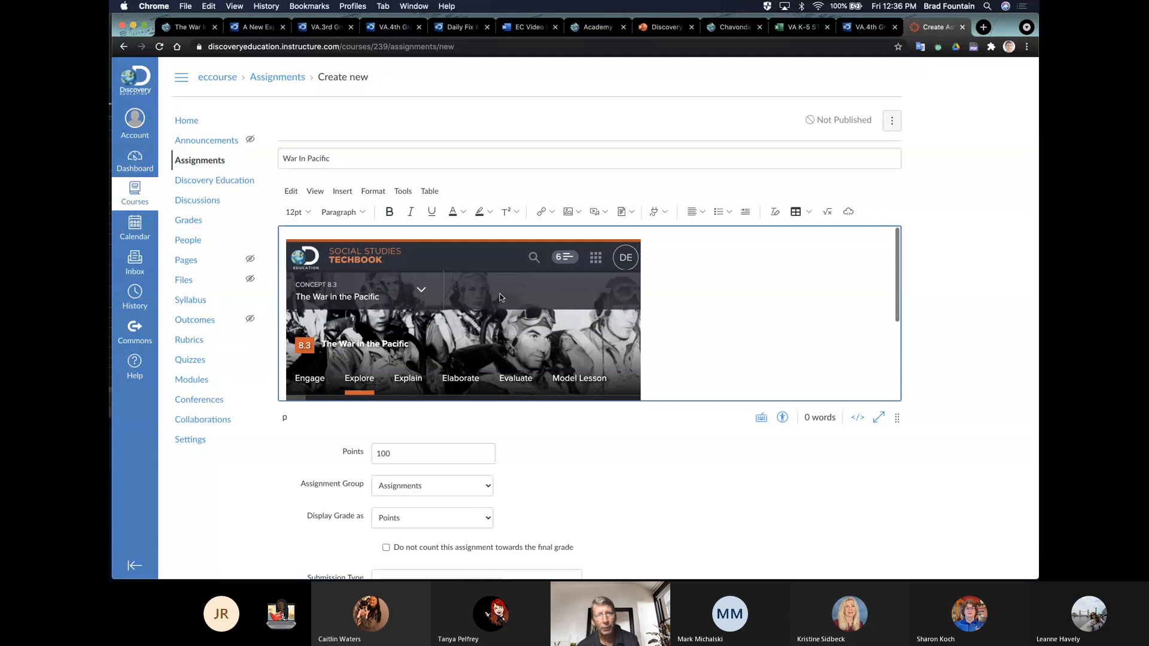
left_click(286, 247)
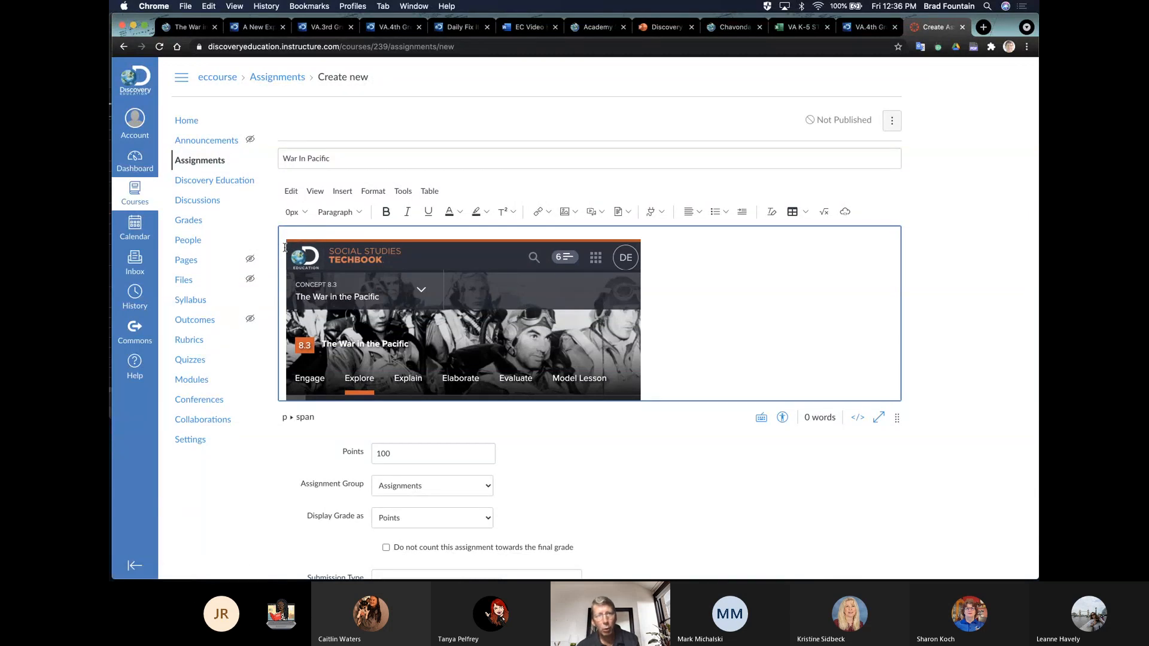
key("super+z")
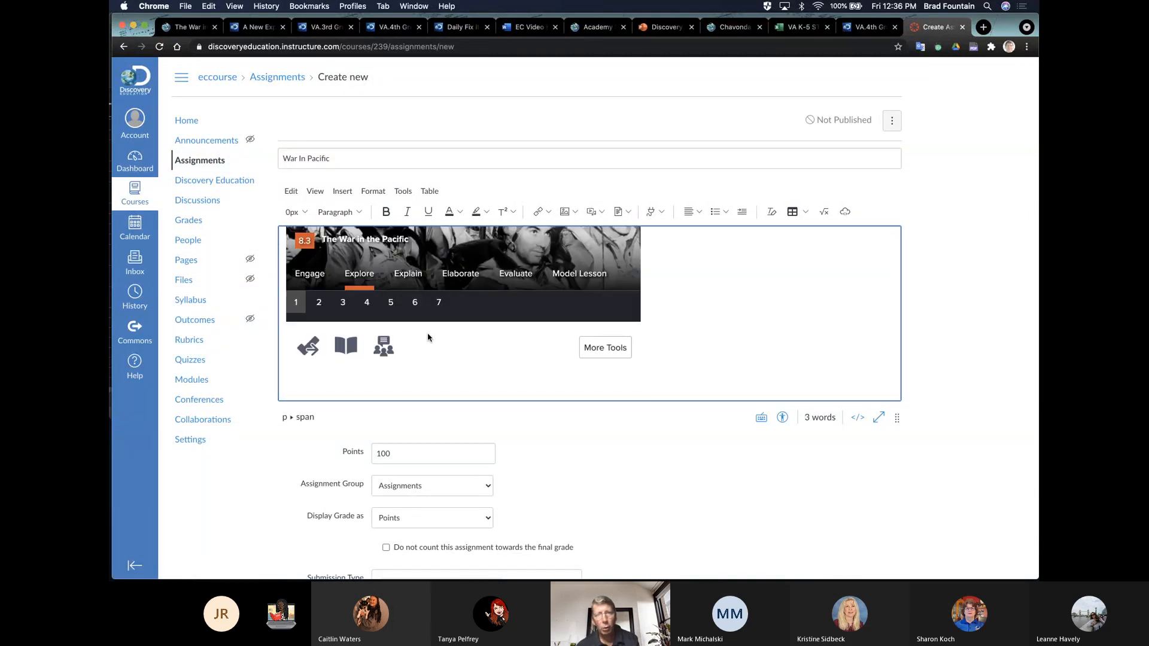
Examine the embedded Techbook page in the description, including its header, timeline activity, resource links and reading passage.
scroll(429, 333, "up", 3)
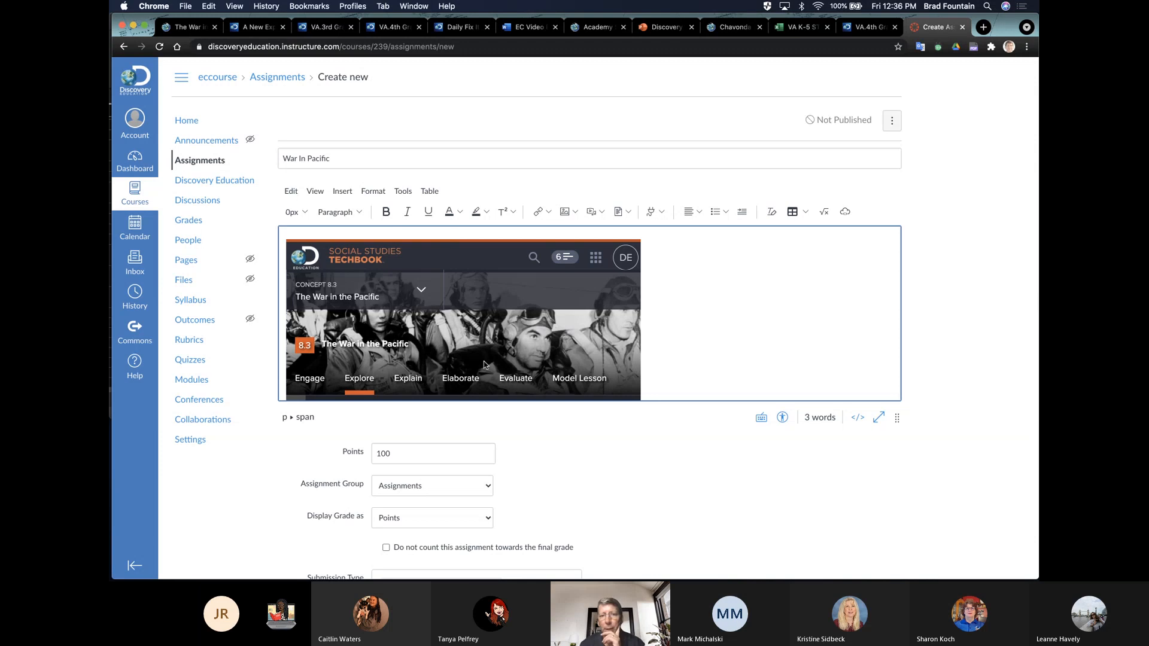
scroll(667, 330, "down", 4)
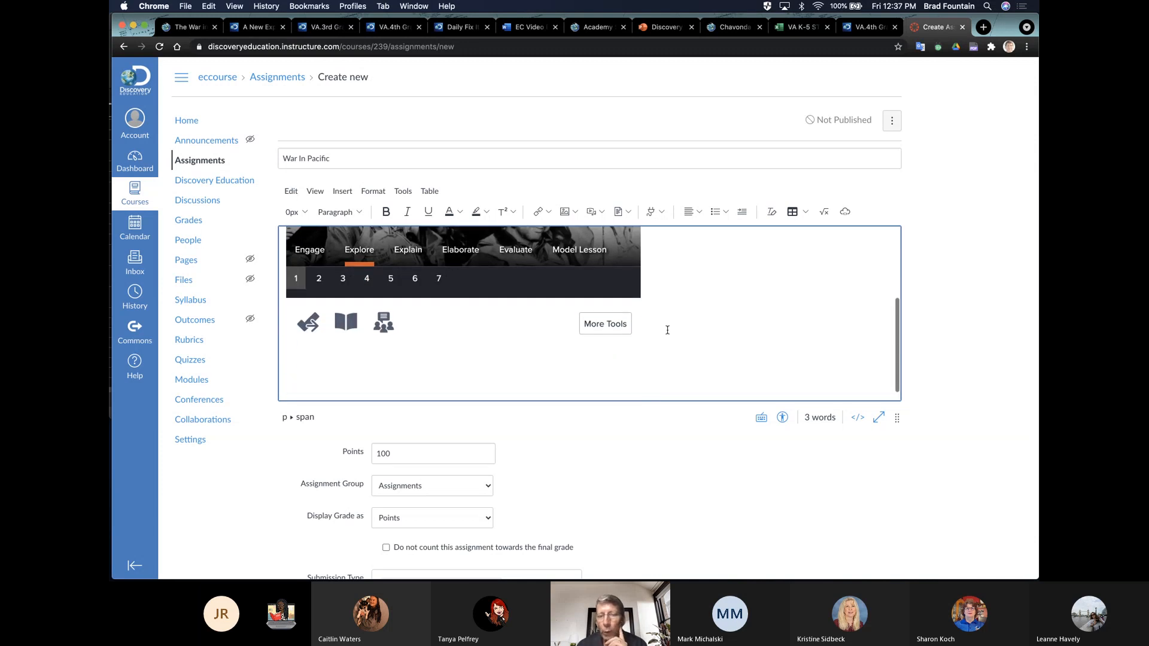
scroll(667, 329, "up", 1)
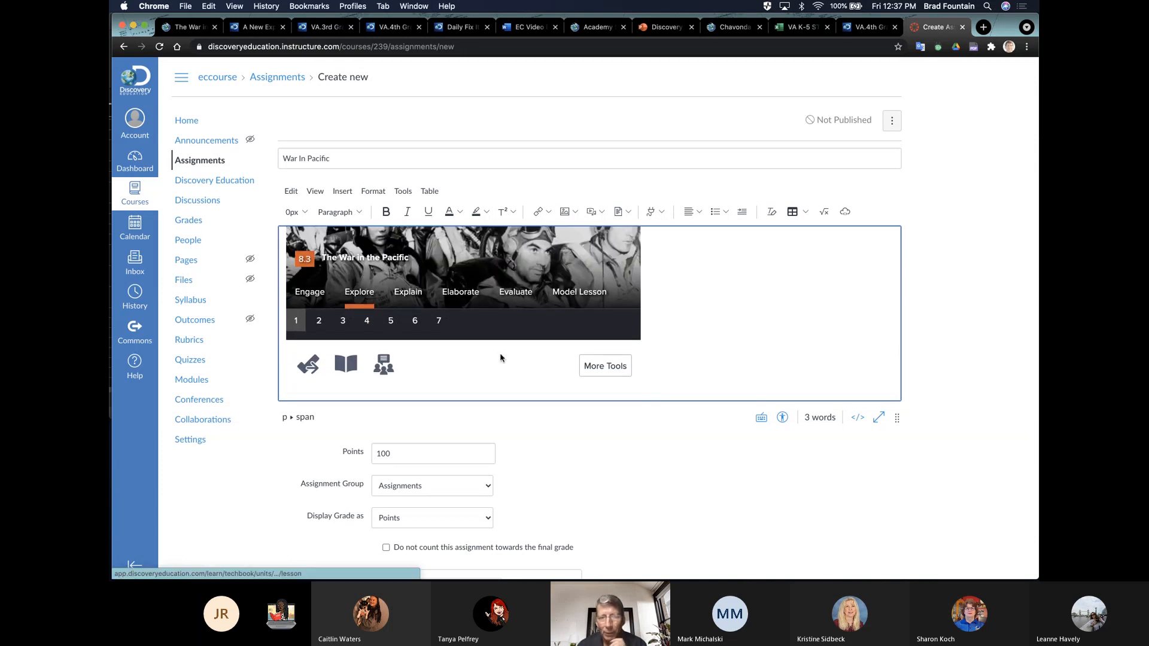
scroll(500, 354, "down", 5)
scroll(499, 358, "down", 5)
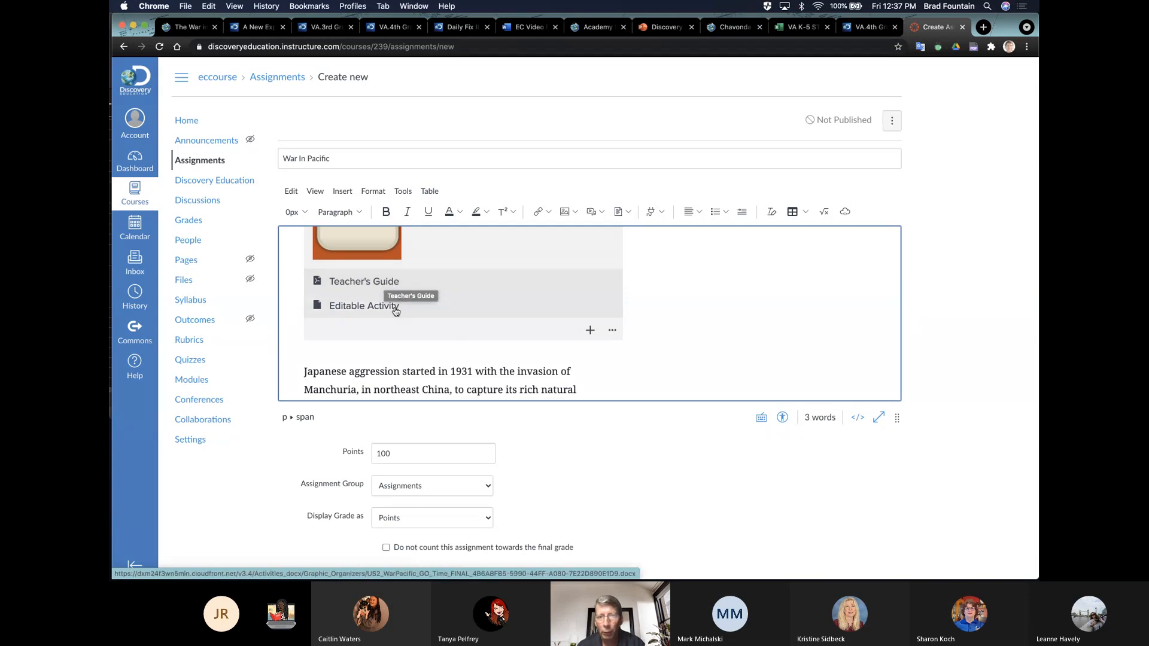
scroll(392, 285, "up", 10)
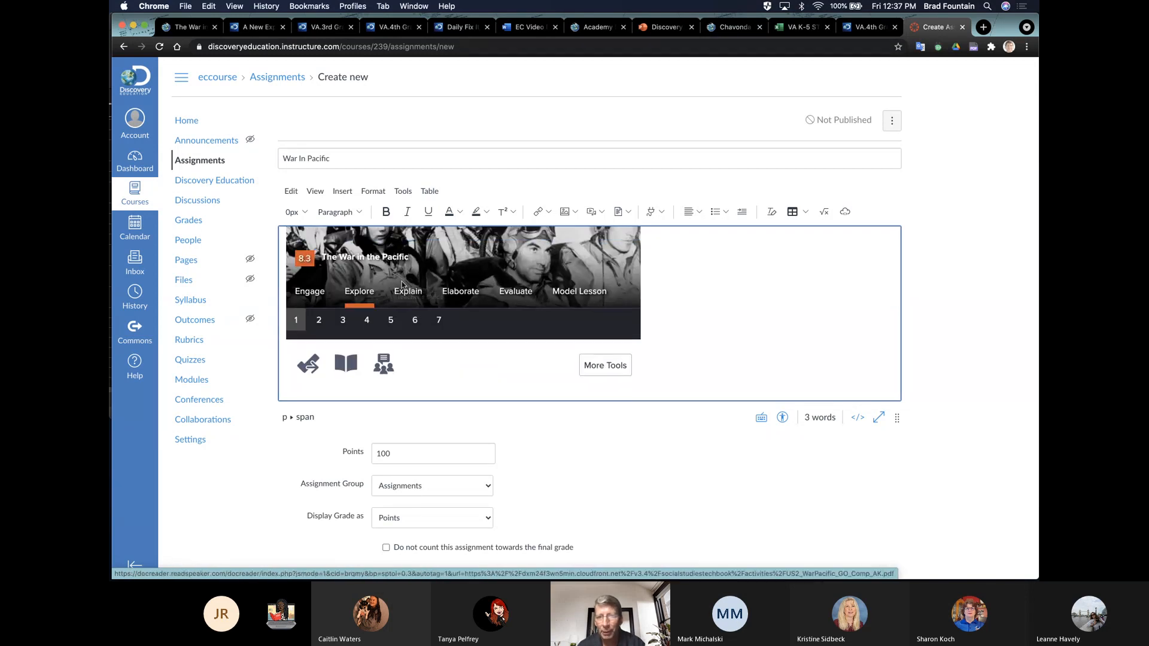
scroll(537, 343, "down", 2)
scroll(536, 343, "down", 8)
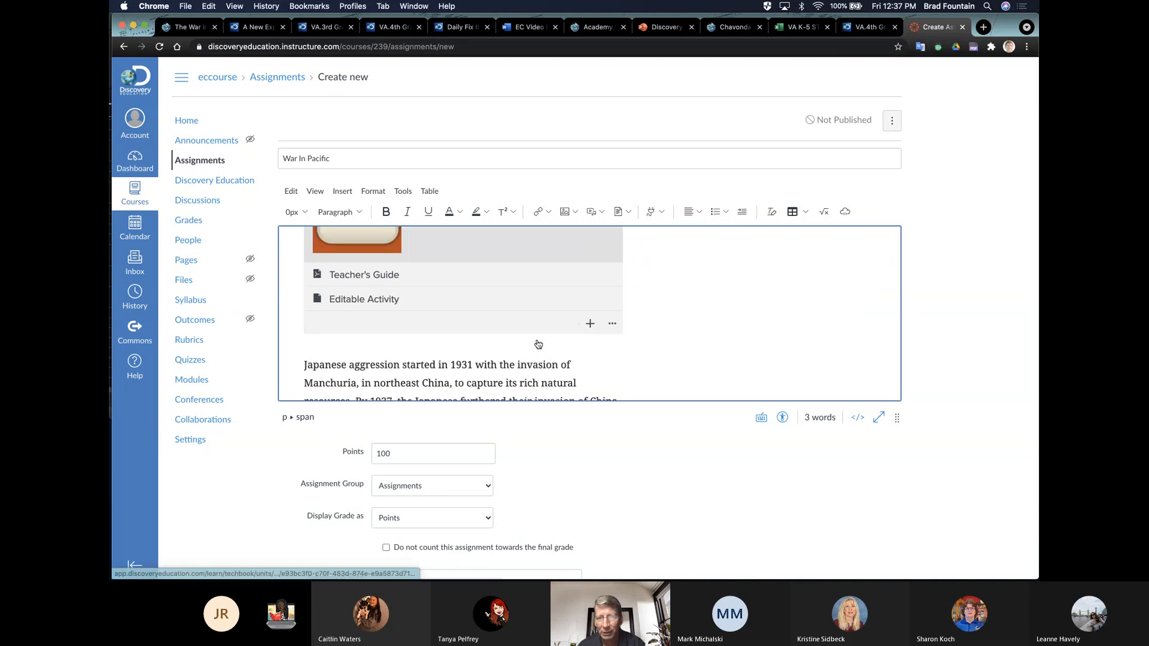
scroll(536, 343, "down", 10)
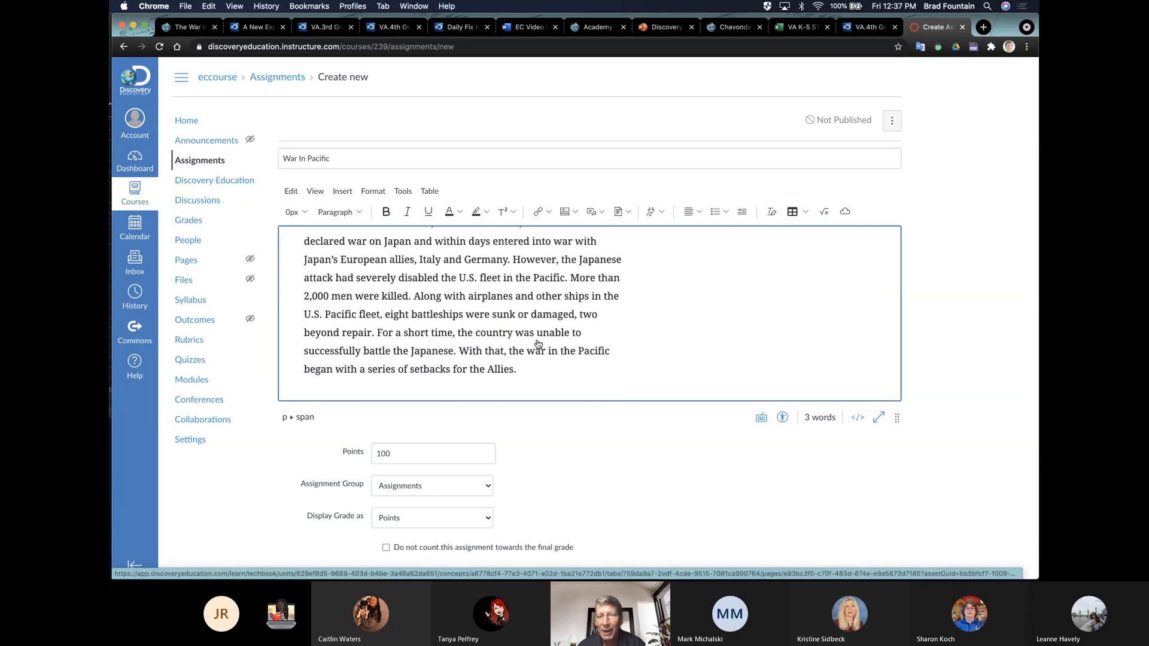
scroll(538, 343, "down", 4)
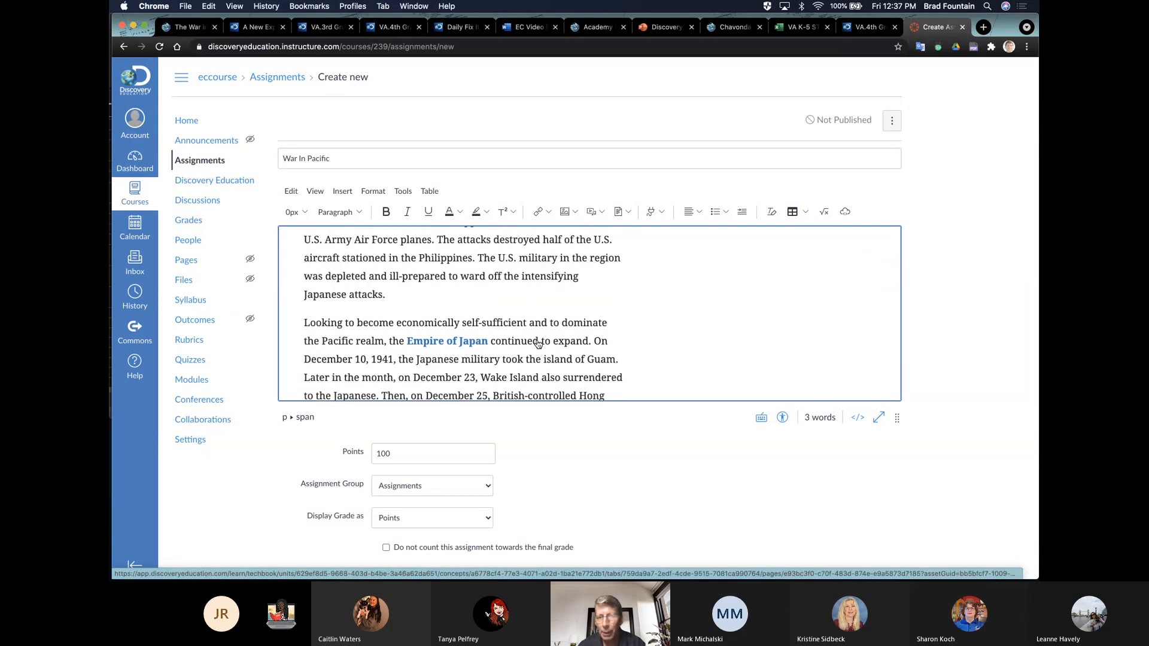
scroll(538, 344, "up", 20)
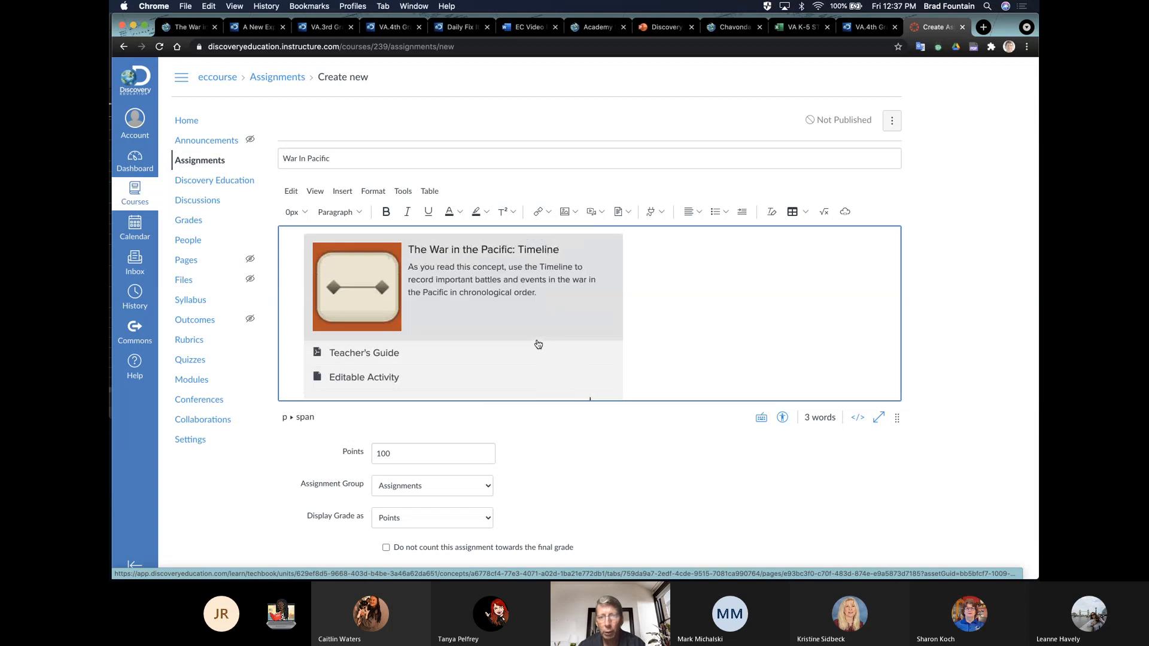
scroll(534, 343, "down", 8)
scroll(302, 269, "up", 2)
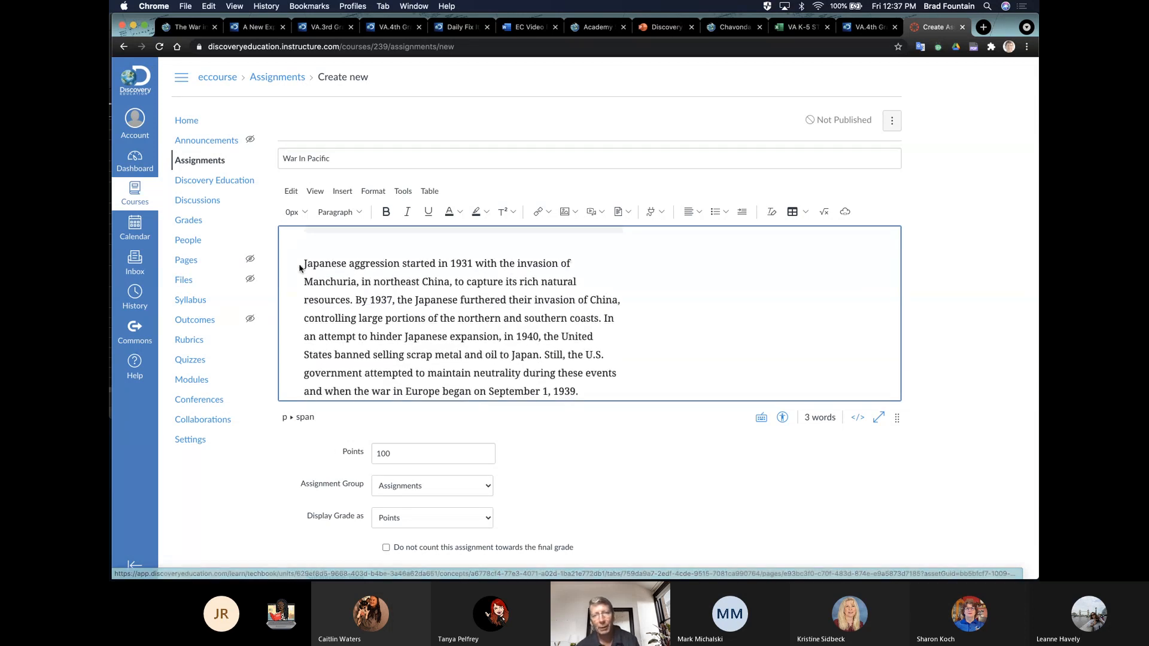
Check the text tools offered for the embedded passage's first sentence and review the remaining reading and video segments.
left_click_drag(305, 264, 349, 299)
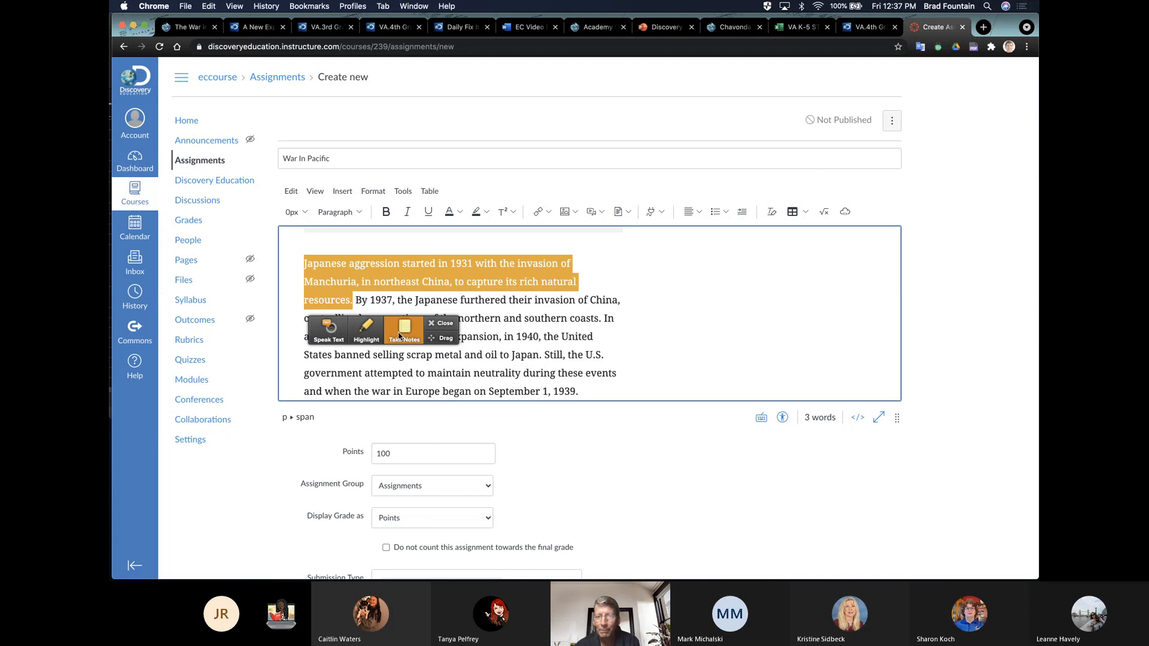
left_click(445, 325)
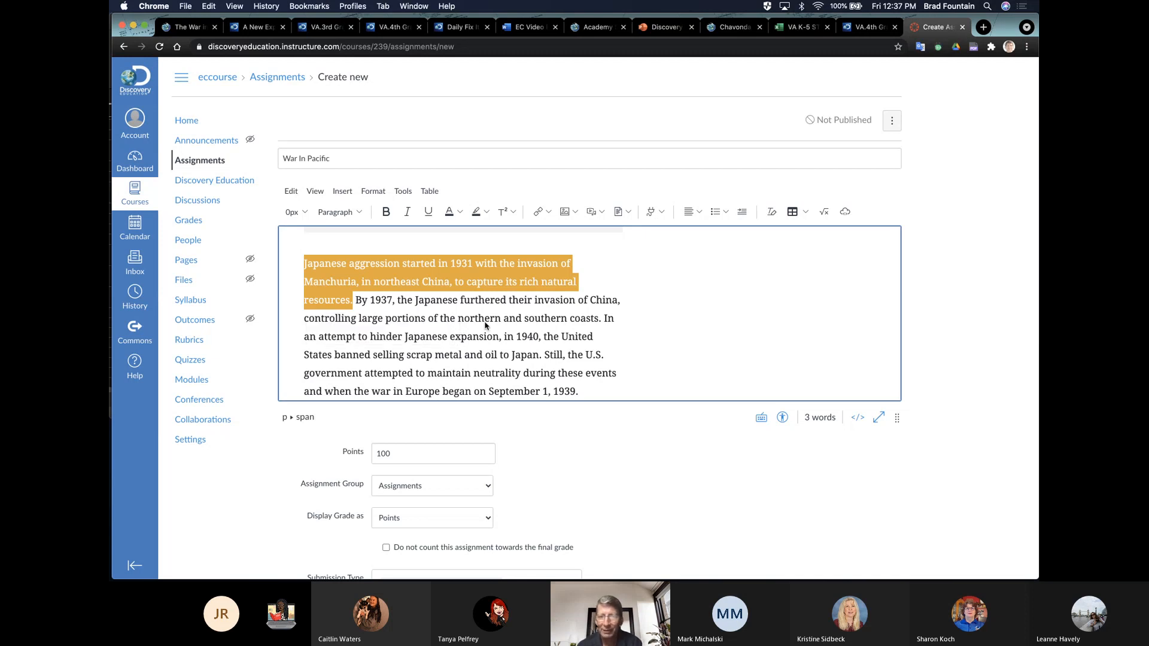
scroll(608, 321, "down", 8)
scroll(608, 320, "down", 10)
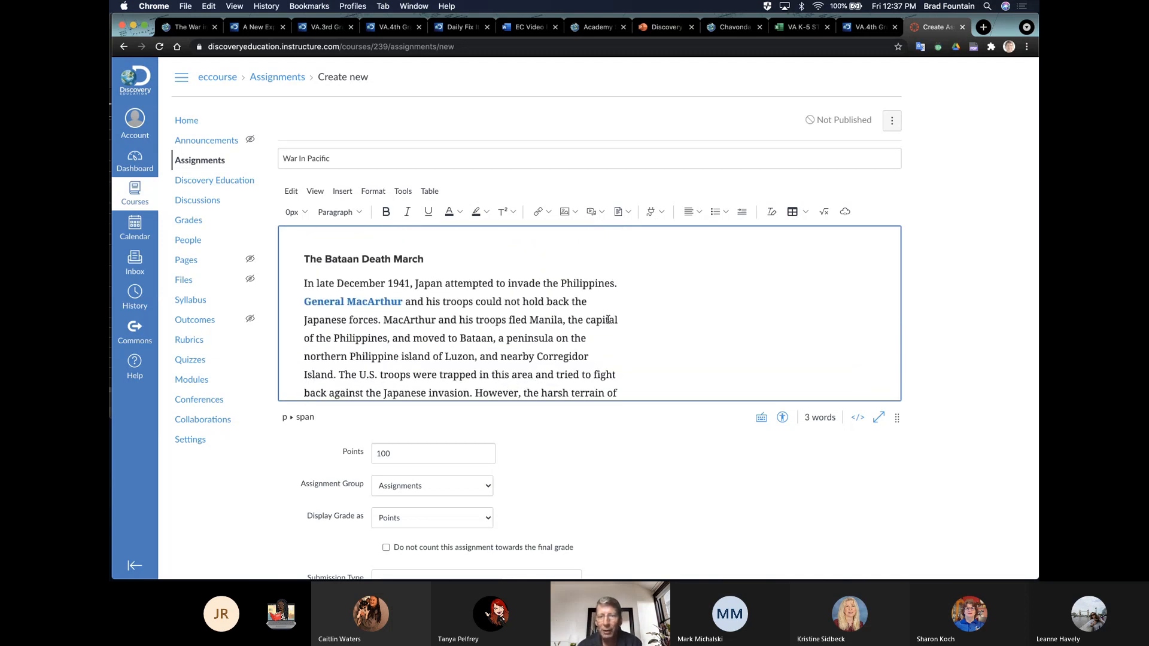
scroll(607, 320, "down", 2)
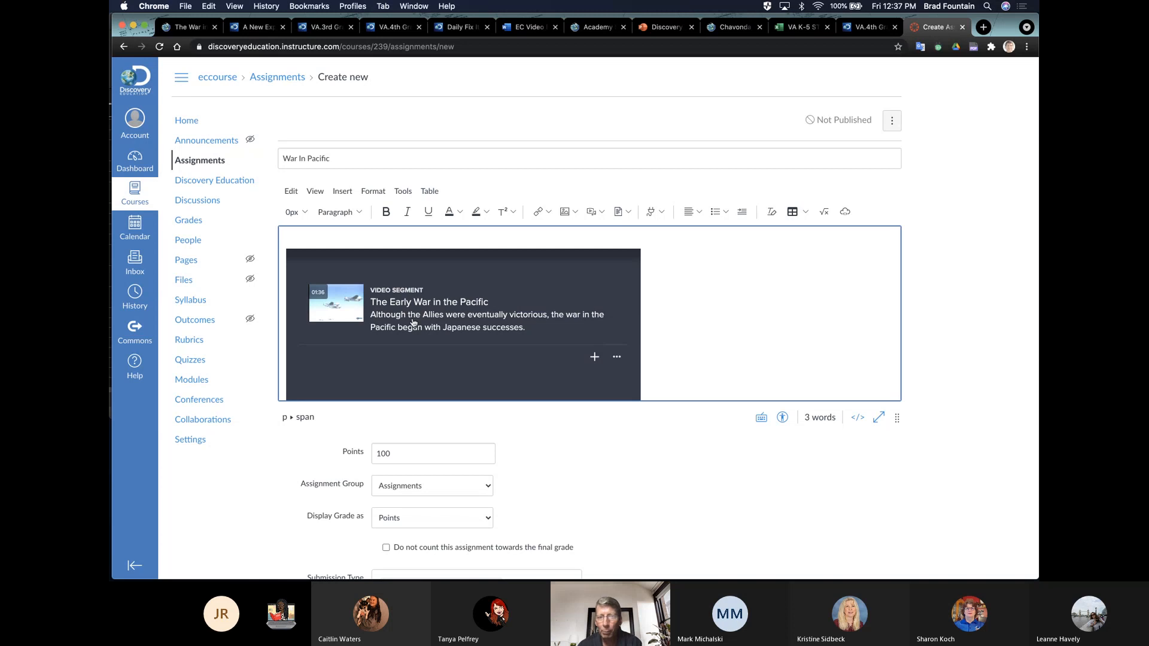
scroll(515, 323, "down", 4)
scroll(514, 323, "down", 6)
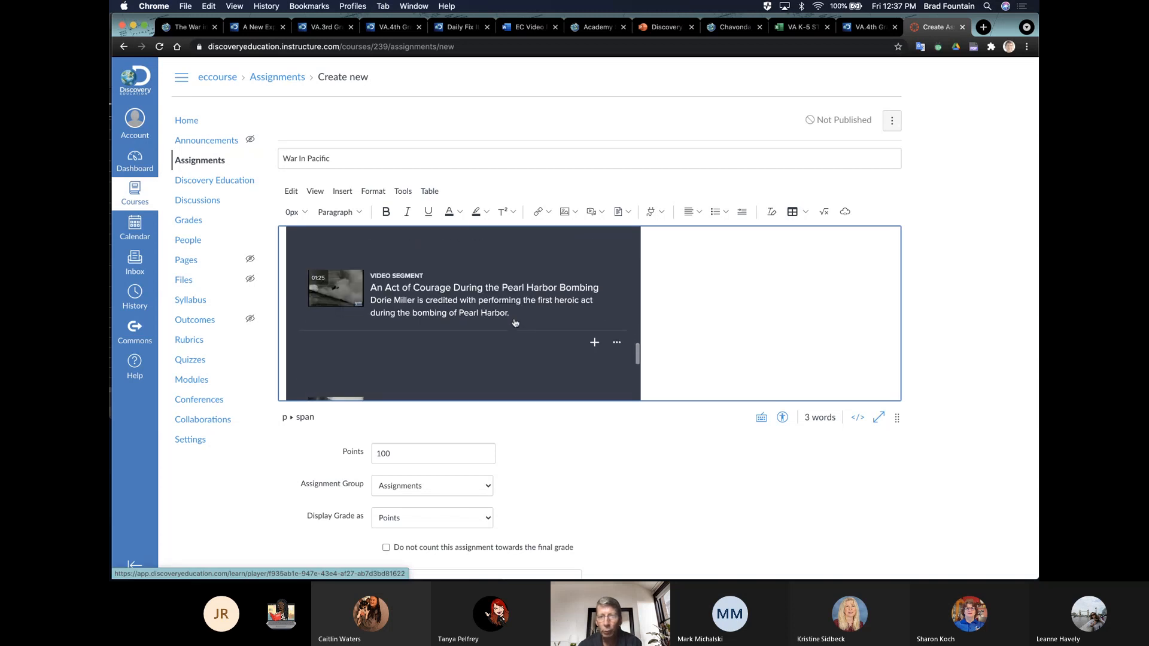
scroll(515, 323, "down", 5)
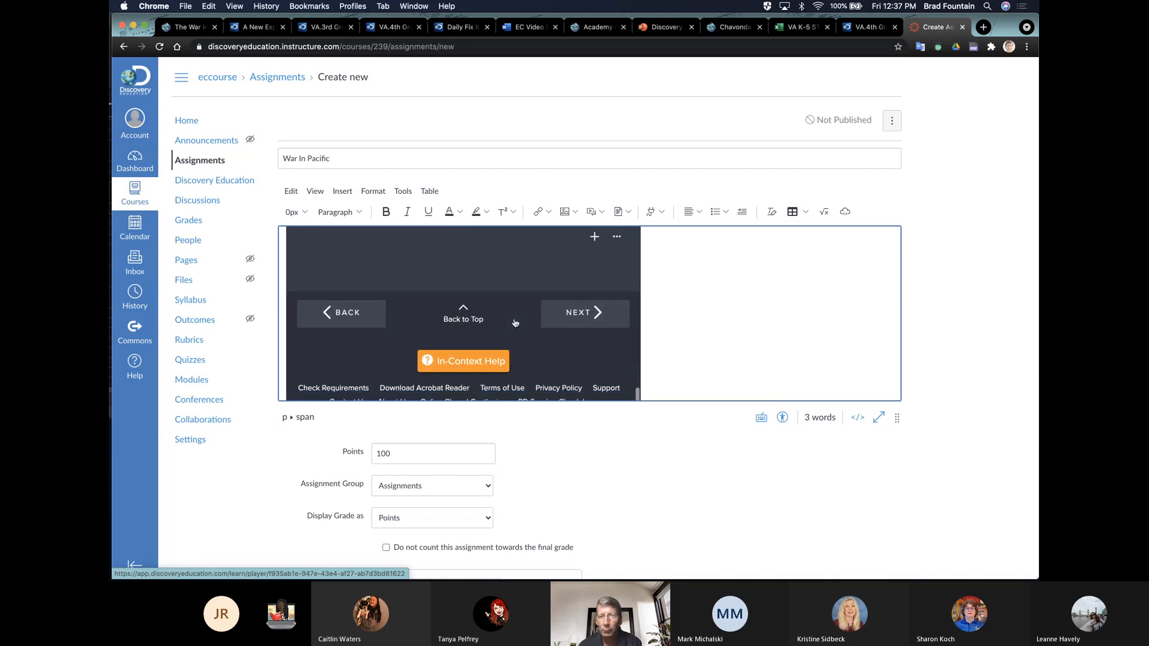
Review the embedded Techbook page's additional tools, including Teacher View, the language and reading levels, and the resources.
scroll(514, 323, "up", 15)
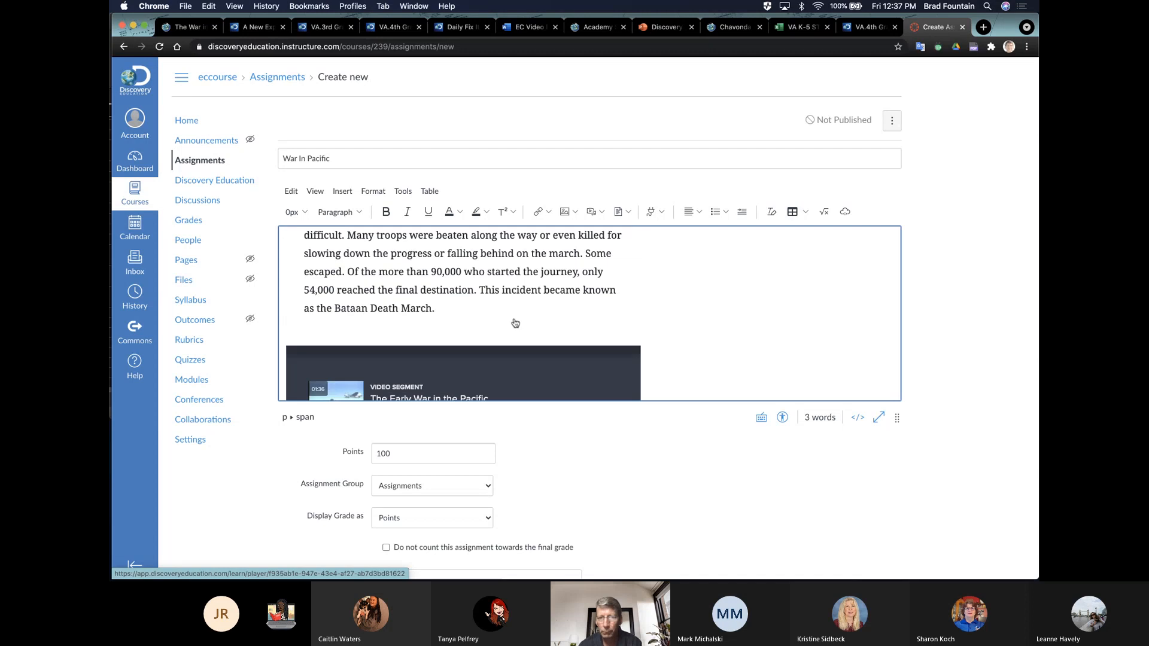
scroll(514, 323, "up", 2)
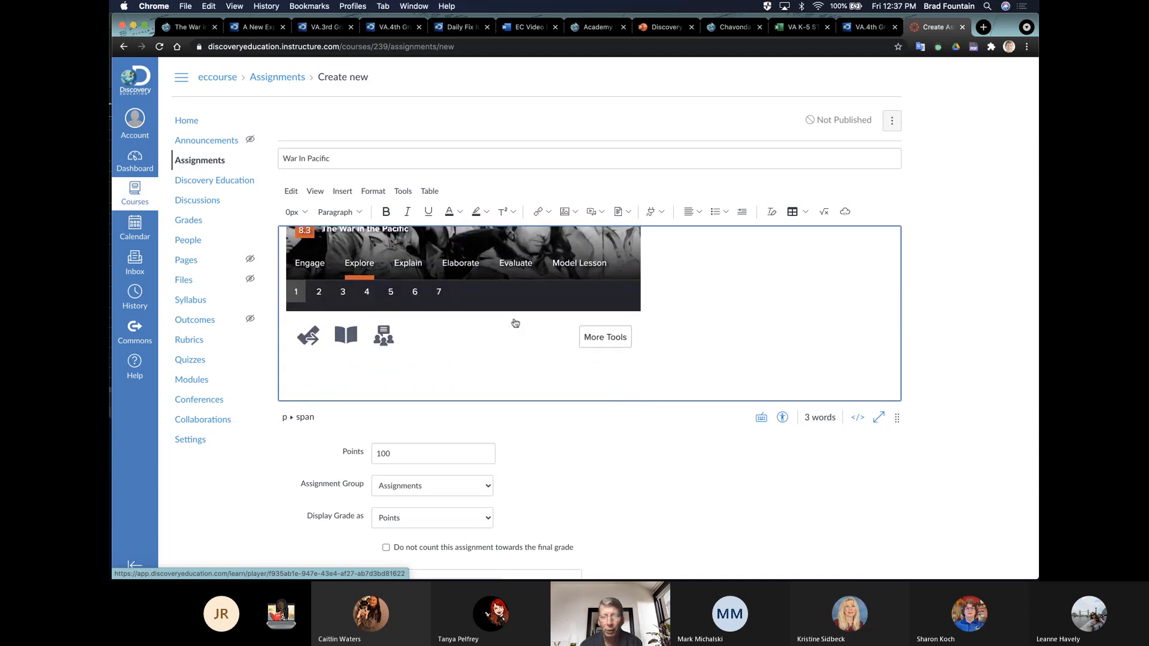
left_click(591, 339)
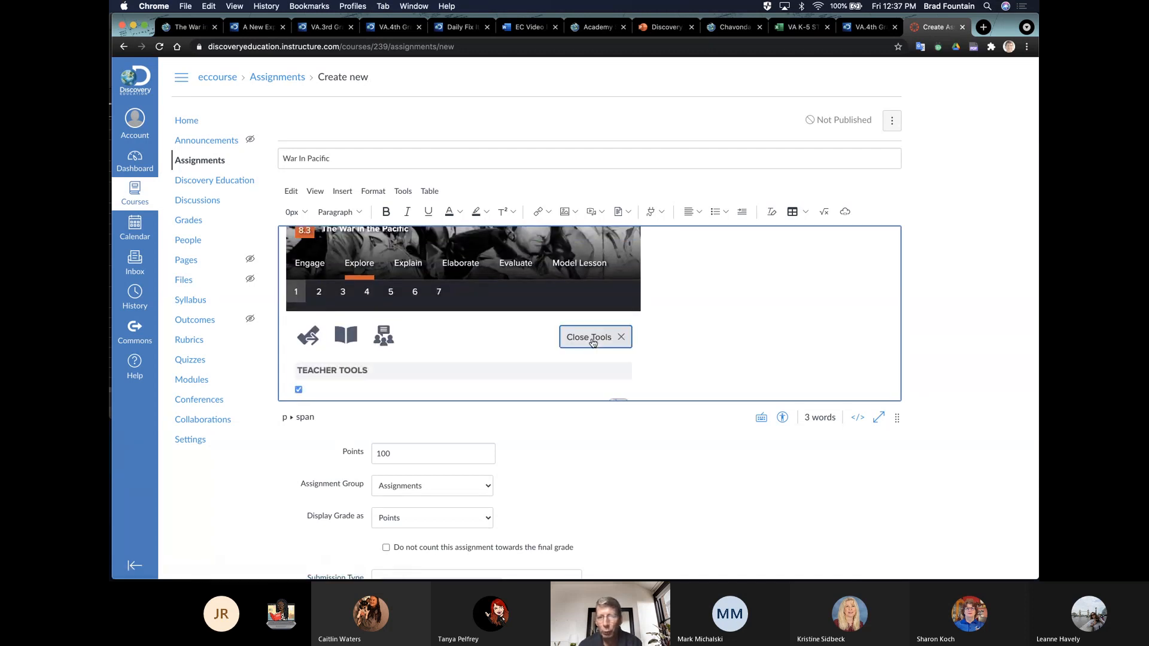
scroll(472, 346, "down", 5)
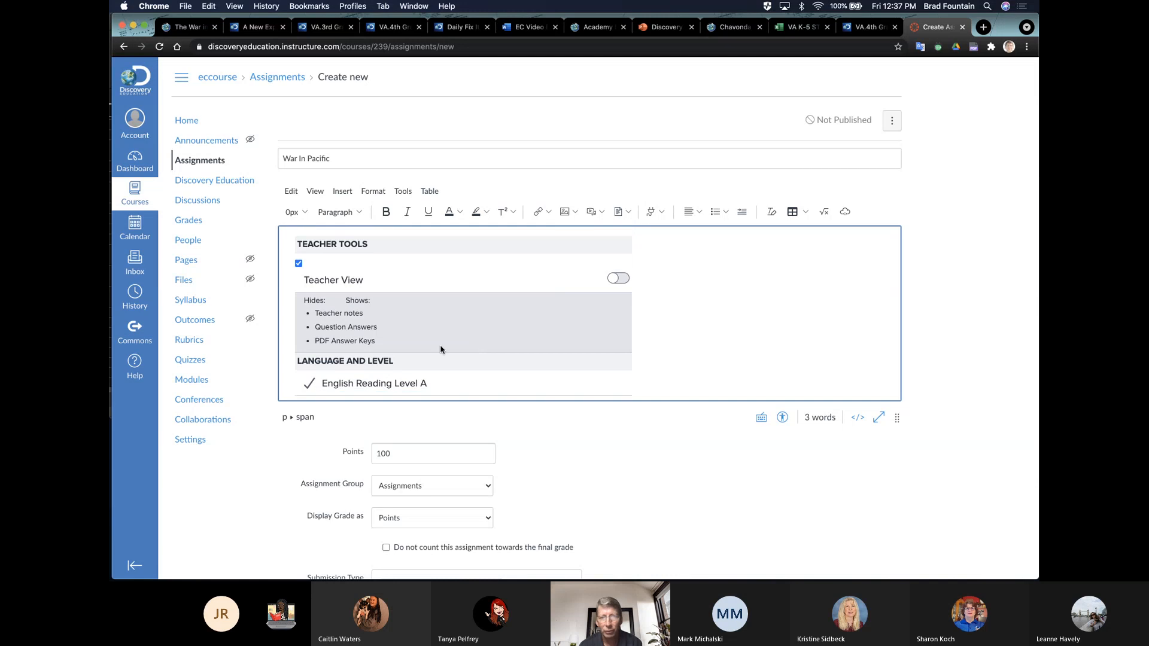
scroll(437, 351, "down", 1)
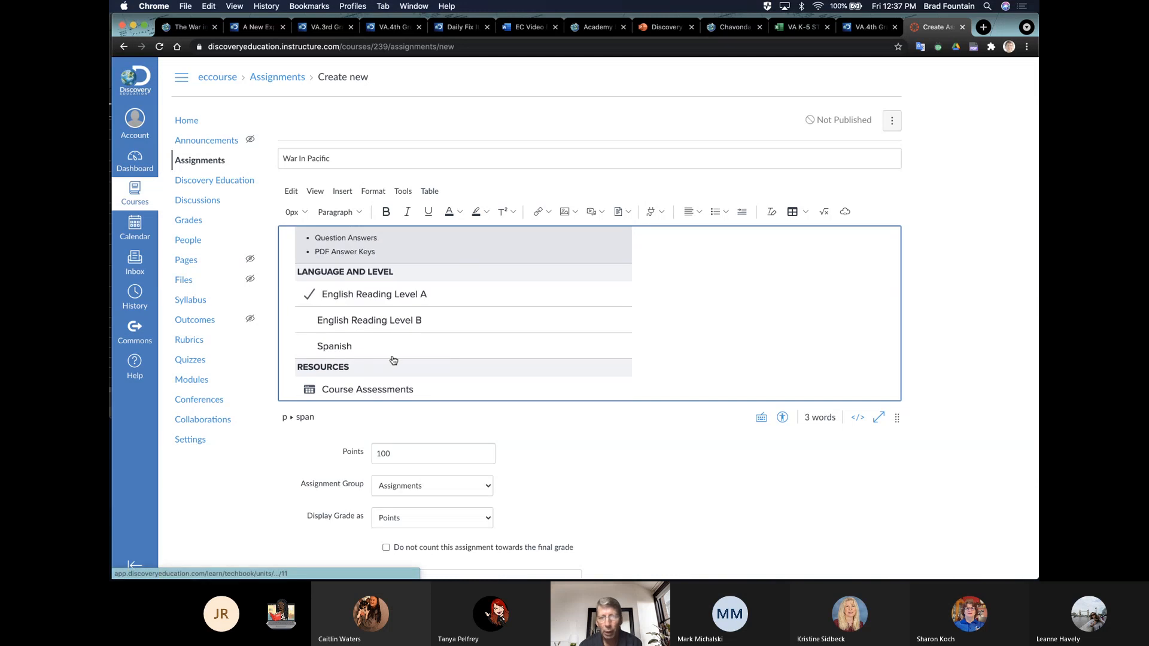
scroll(393, 360, "down", 3)
scroll(392, 359, "up", 10)
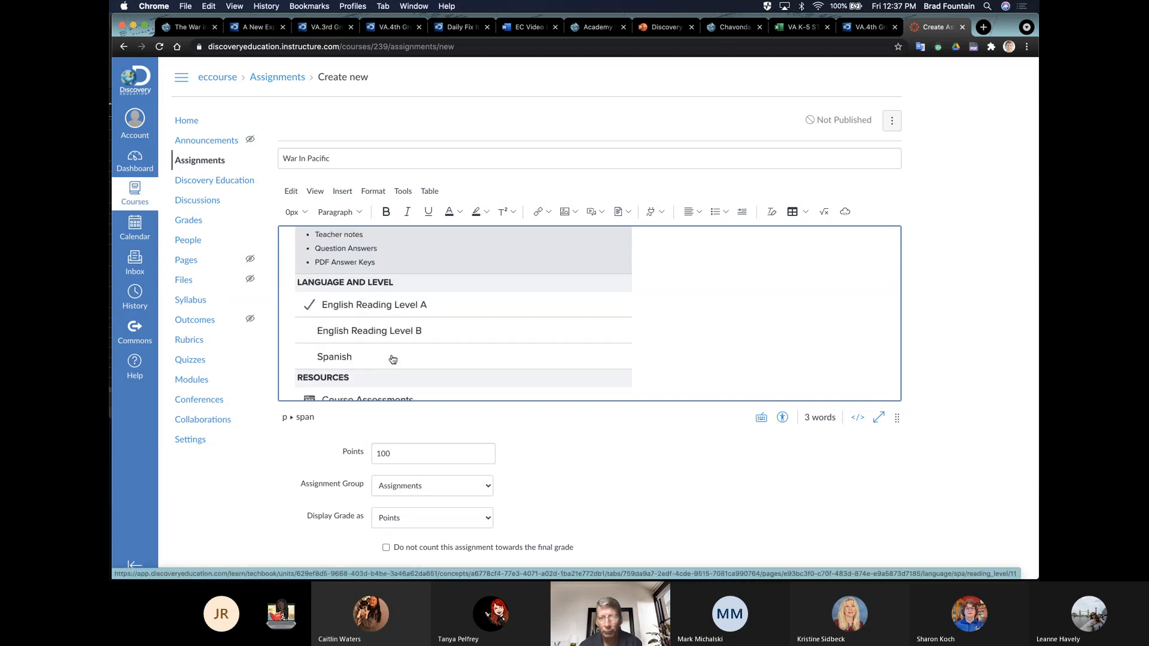
left_click(579, 369)
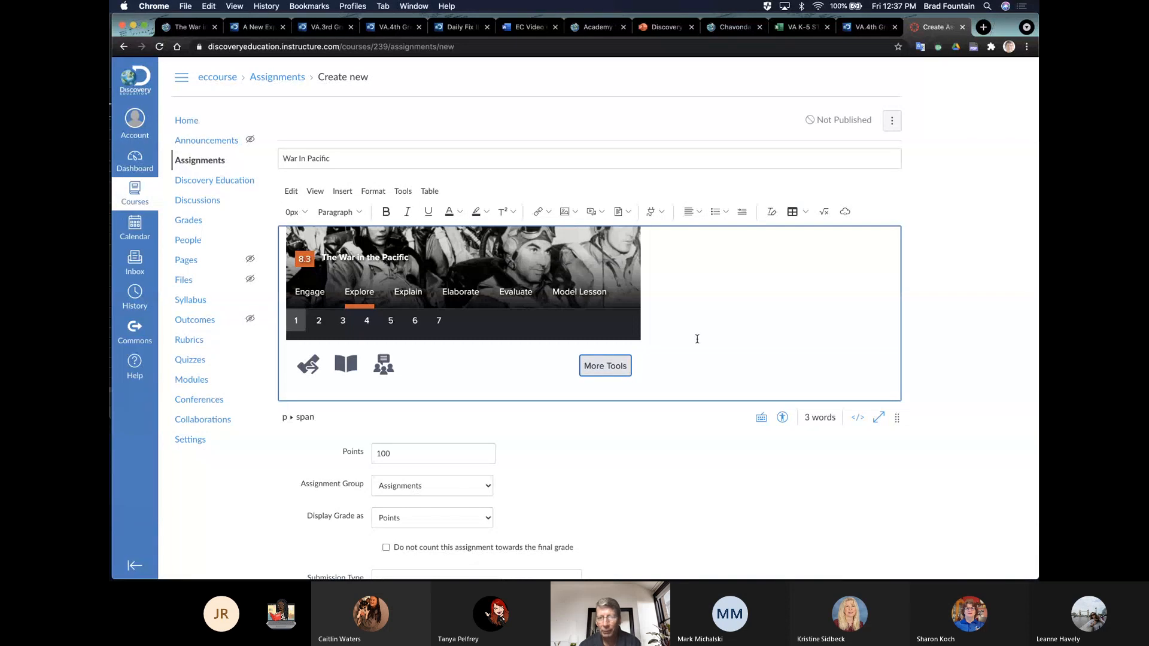
Set the assignment's due date to May 31, 2021.
scroll(697, 338, "down", 2)
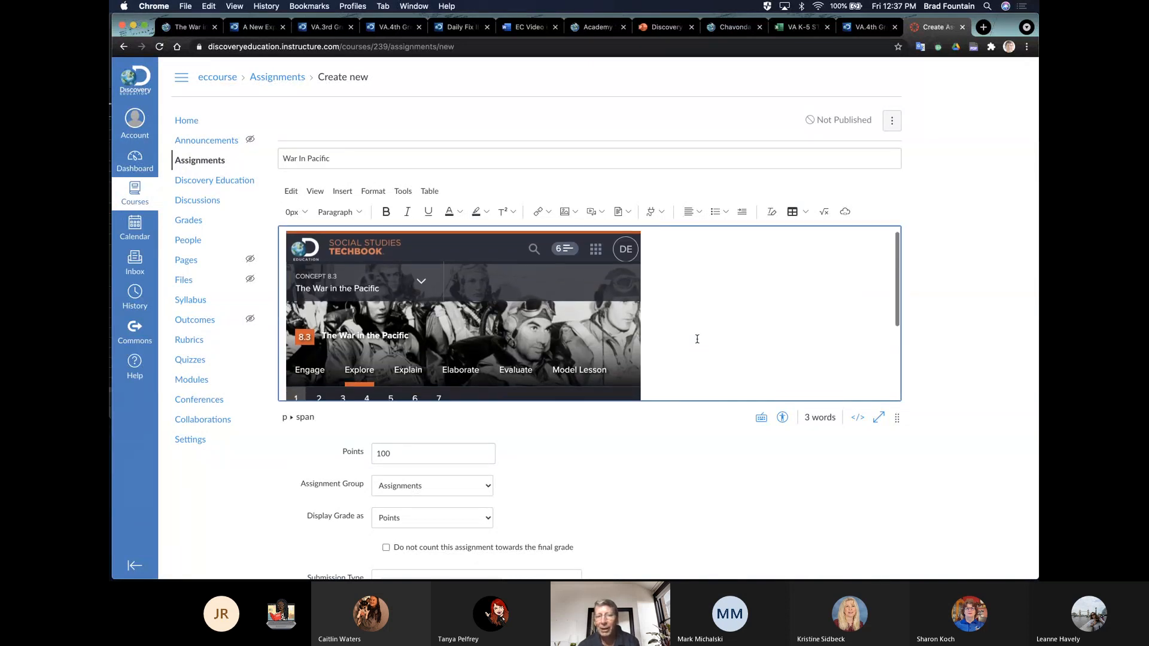
scroll(696, 339, "down", 5)
scroll(694, 339, "up", 8)
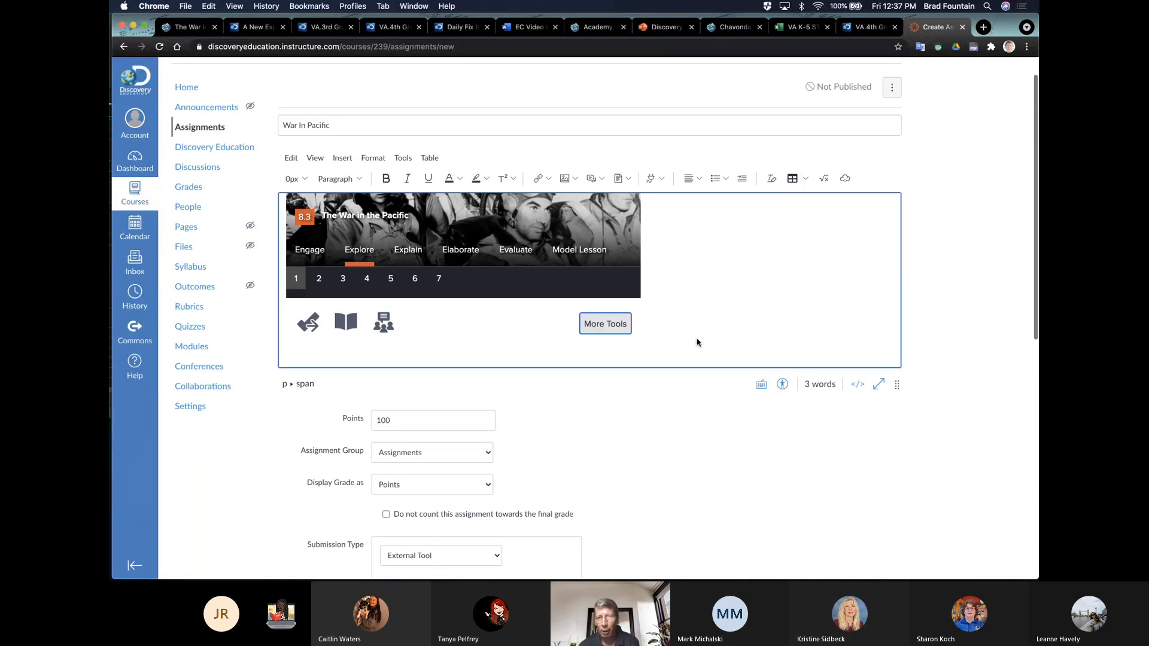
scroll(662, 441, "down", 3)
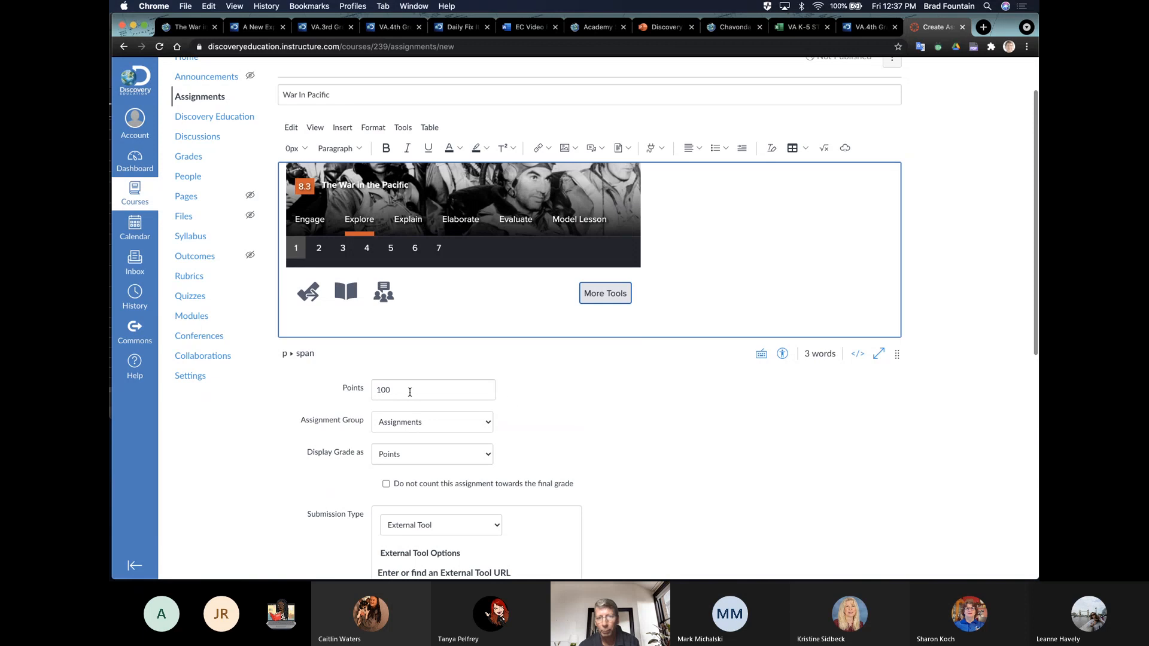
scroll(654, 437, "down", 15)
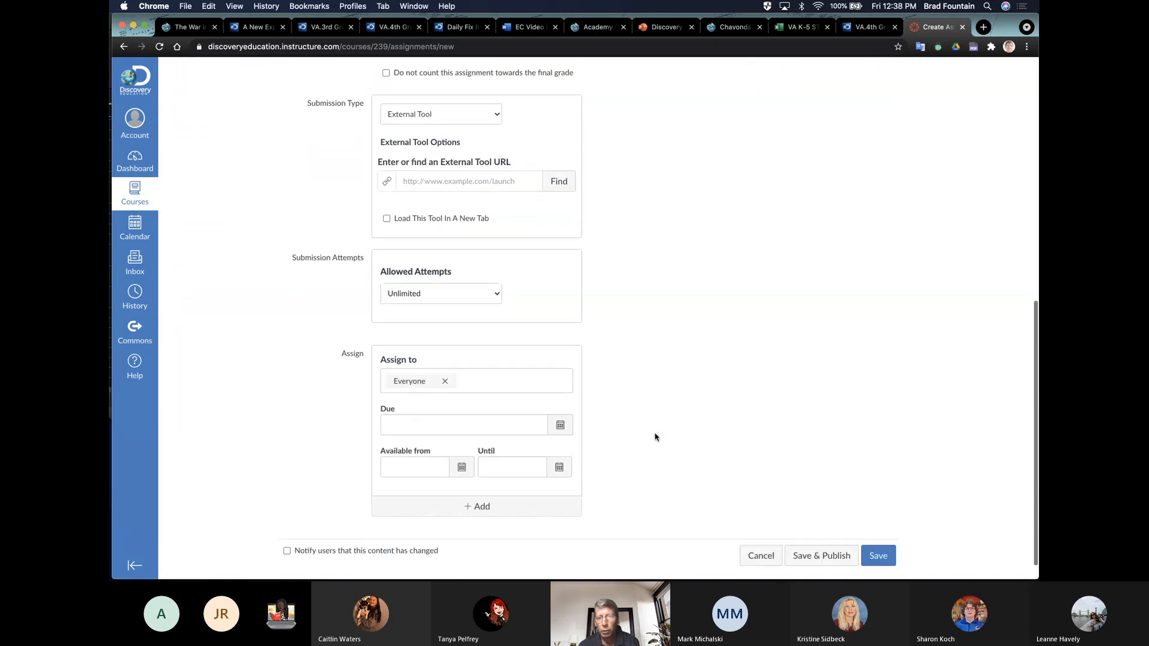
left_click(560, 400)
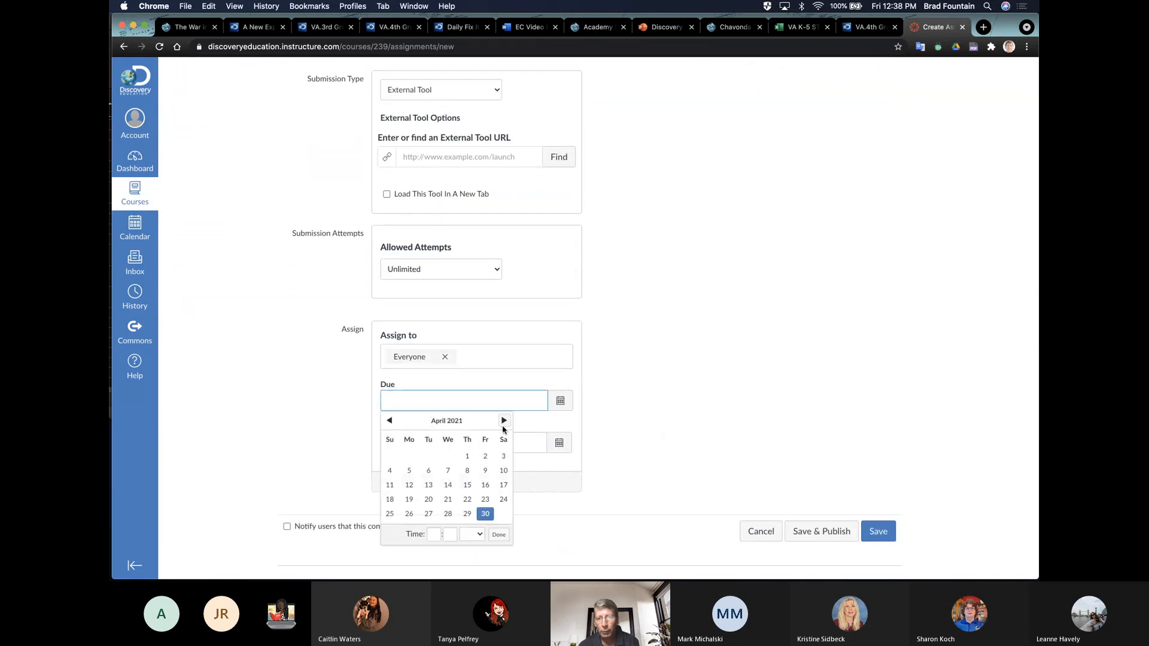
left_click(503, 426)
left_click(408, 527)
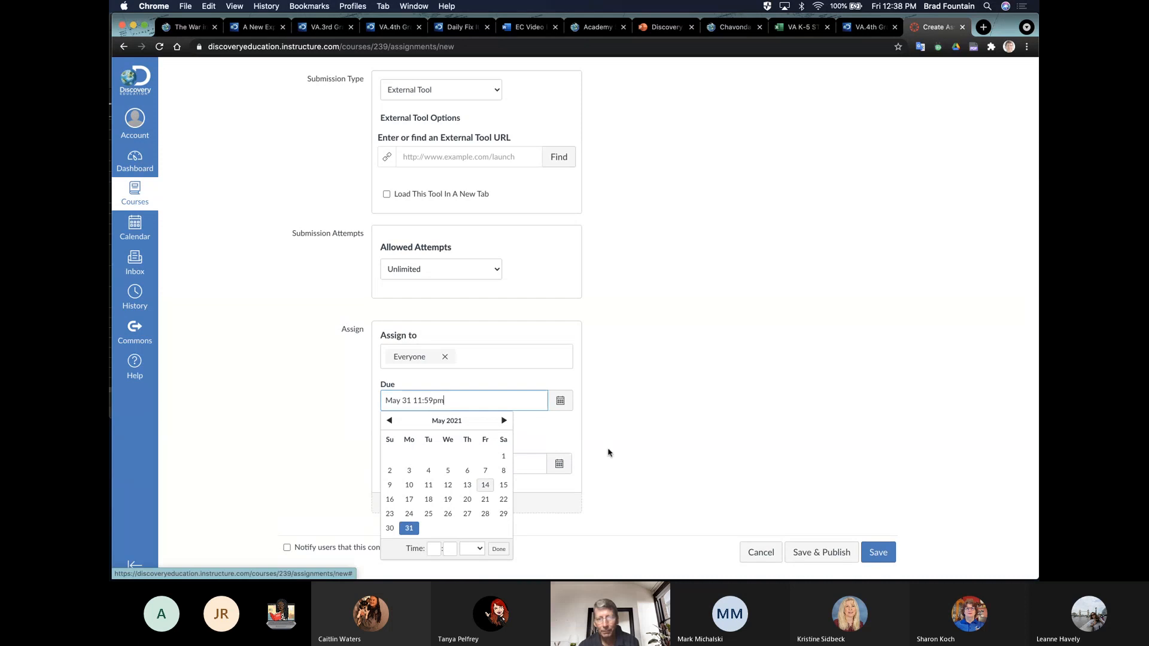
left_click(684, 428)
Make the assignment available from April 30 until May 31, 2021.
left_click(461, 464)
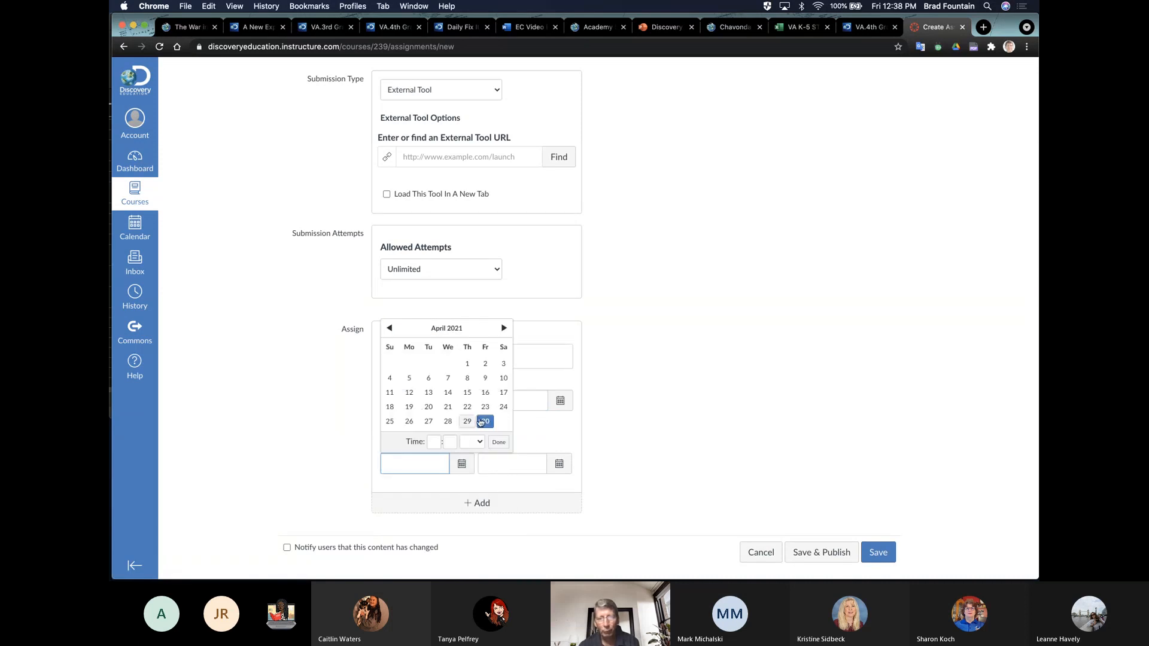
left_click(485, 422)
left_click(559, 463)
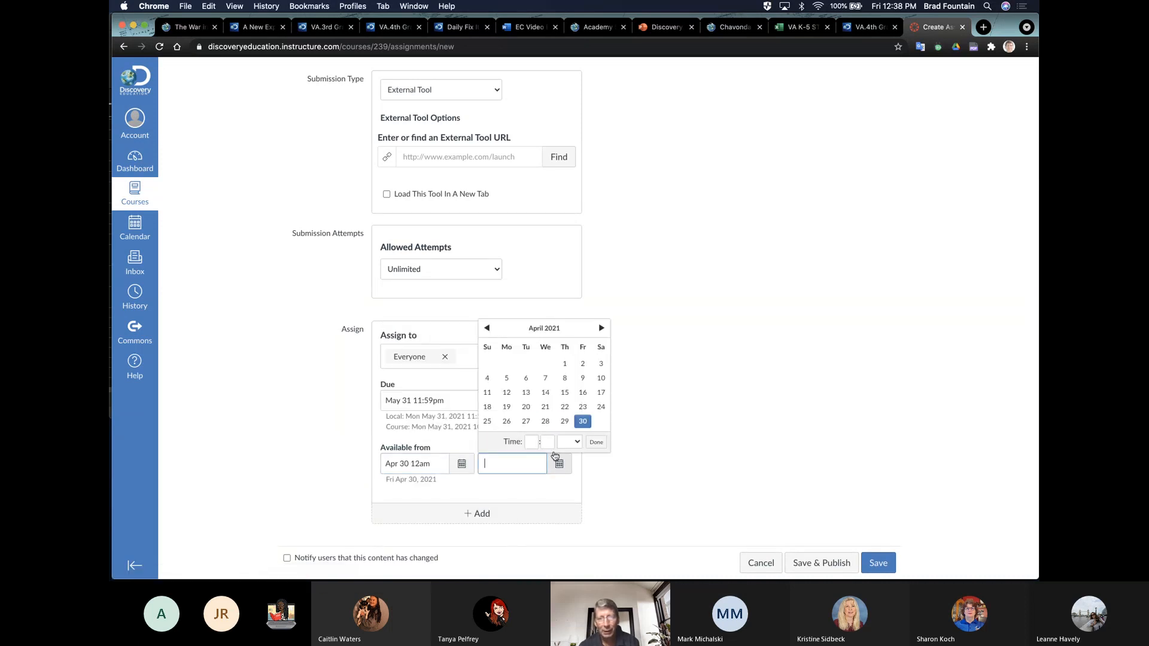
left_click(601, 328)
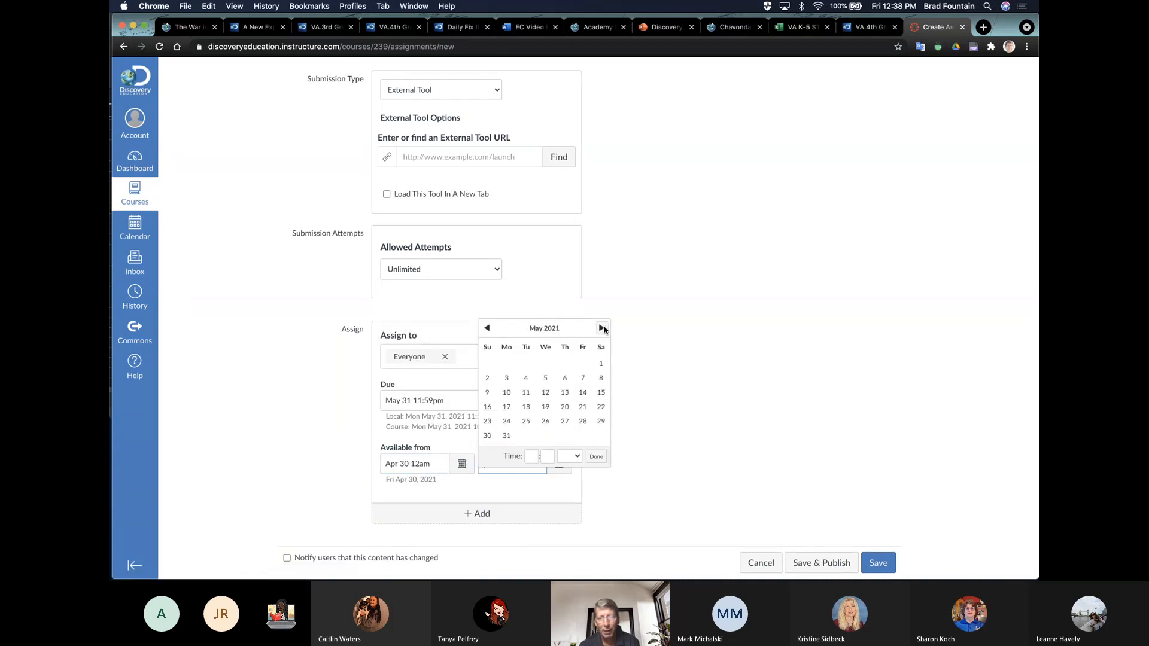
left_click(506, 435)
Change the assignment's submission type to No Submission, and save and publish the assignment.
scroll(713, 426, "down", 2)
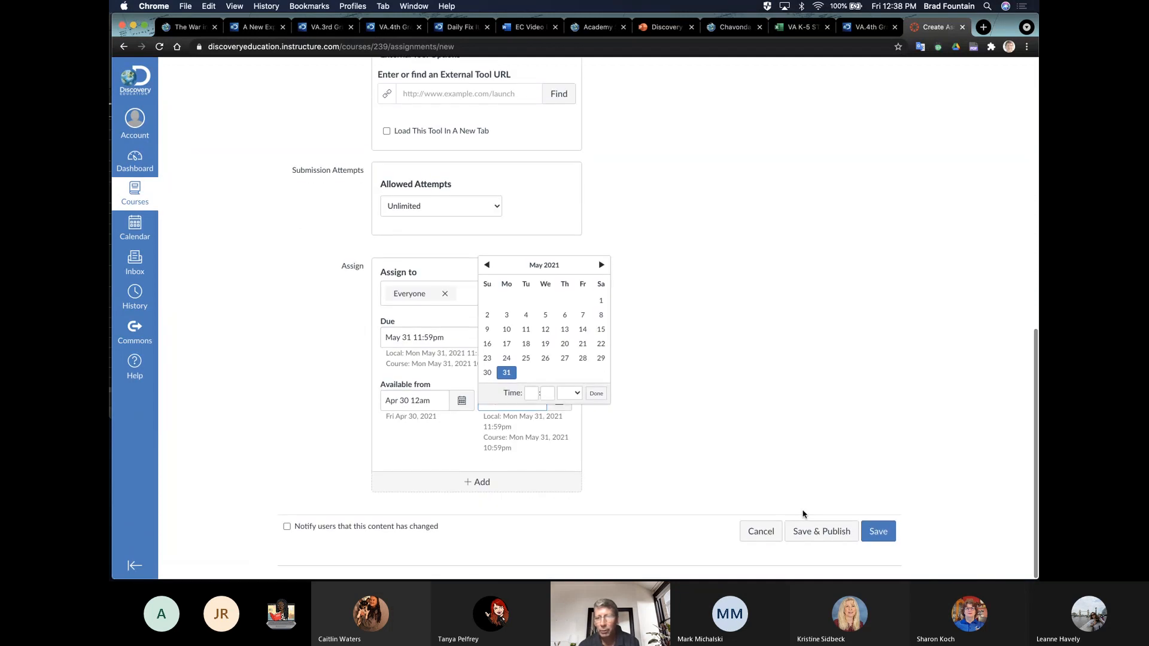
left_click(816, 541)
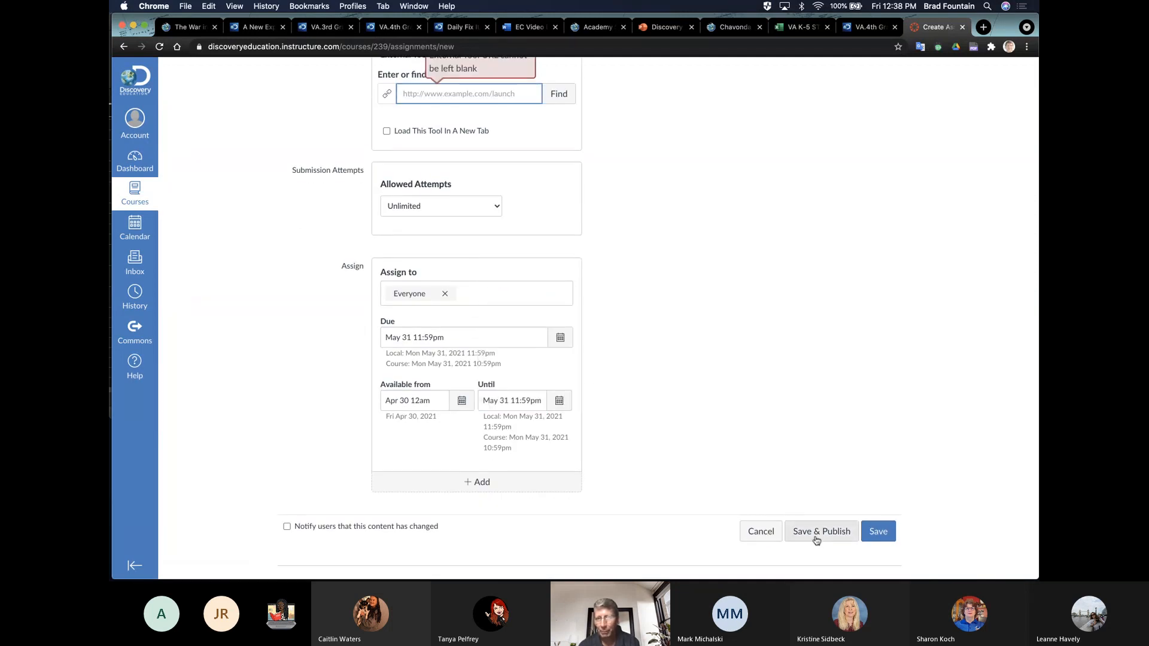
scroll(698, 439, "up", 5)
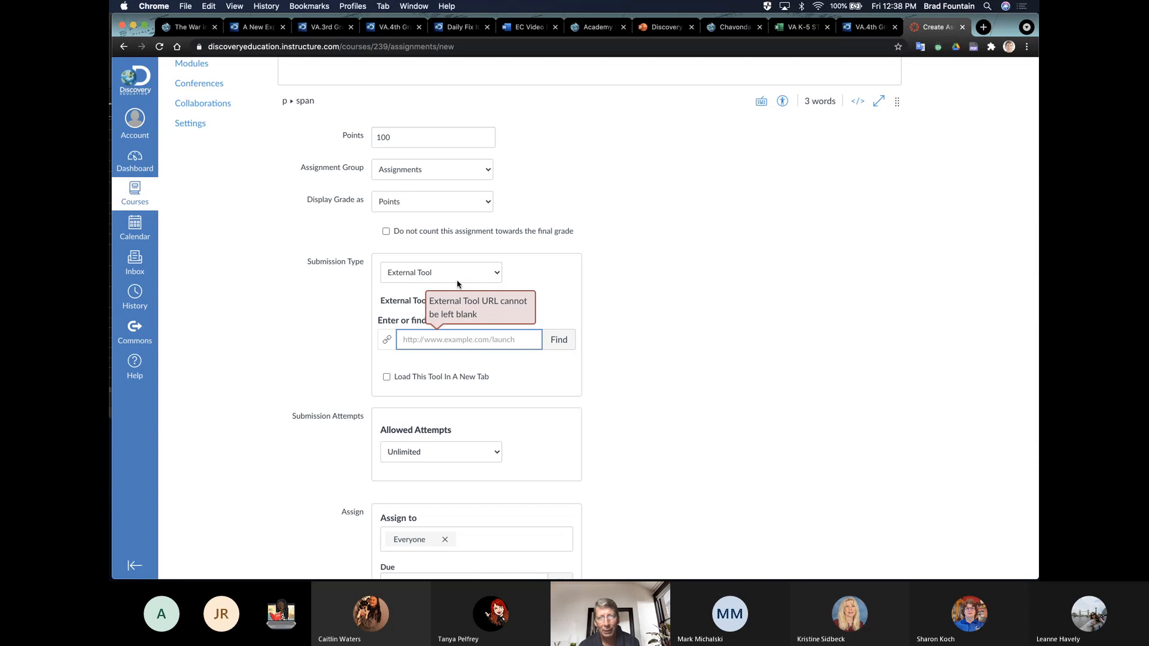
left_click(473, 273)
left_click(412, 240)
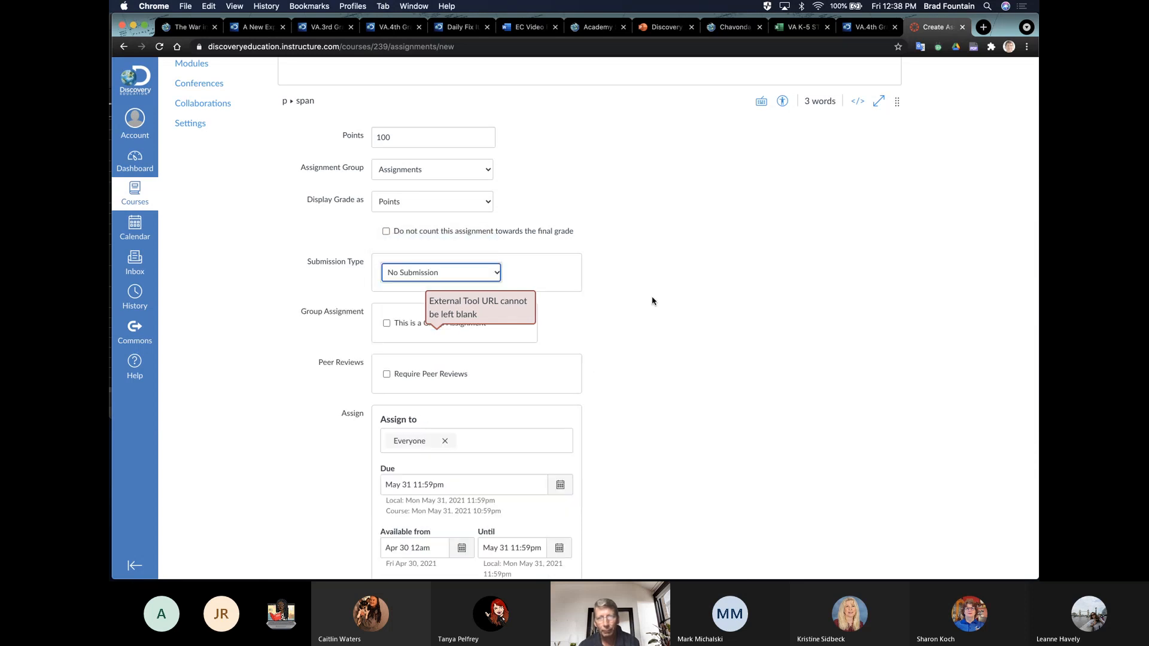
scroll(653, 301, "down", 3)
left_click(816, 531)
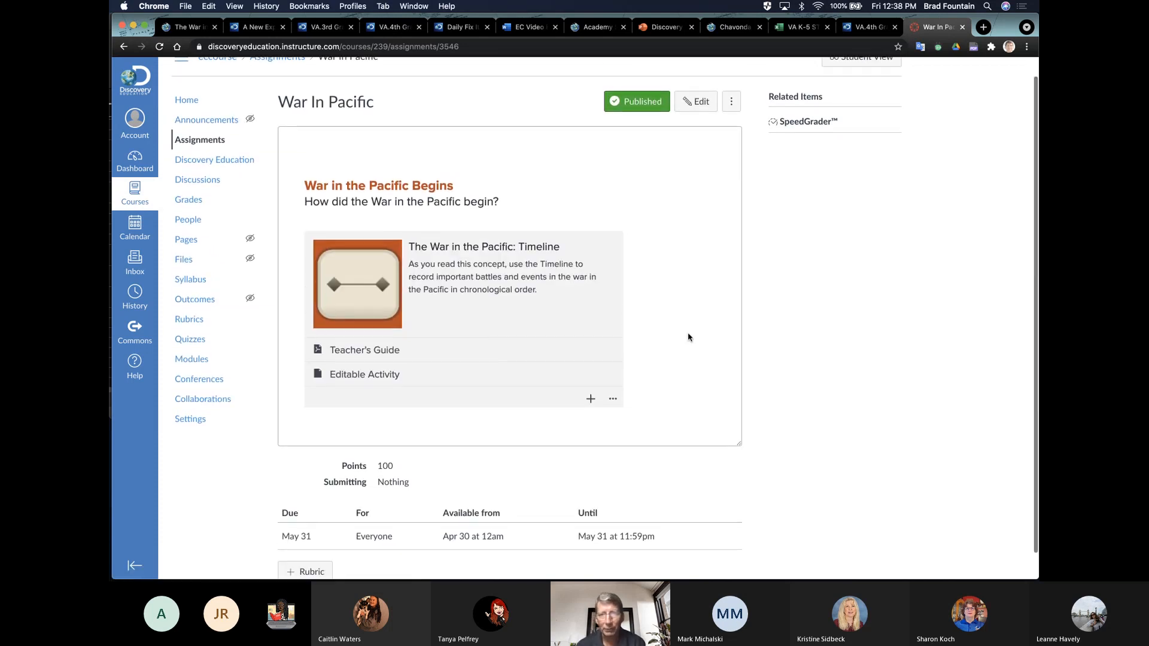
Examine the embedded Techbook content in the published assignment, checking its reading passage and navigation between Explore pages 1 and 2.
scroll(562, 300, "down", 20)
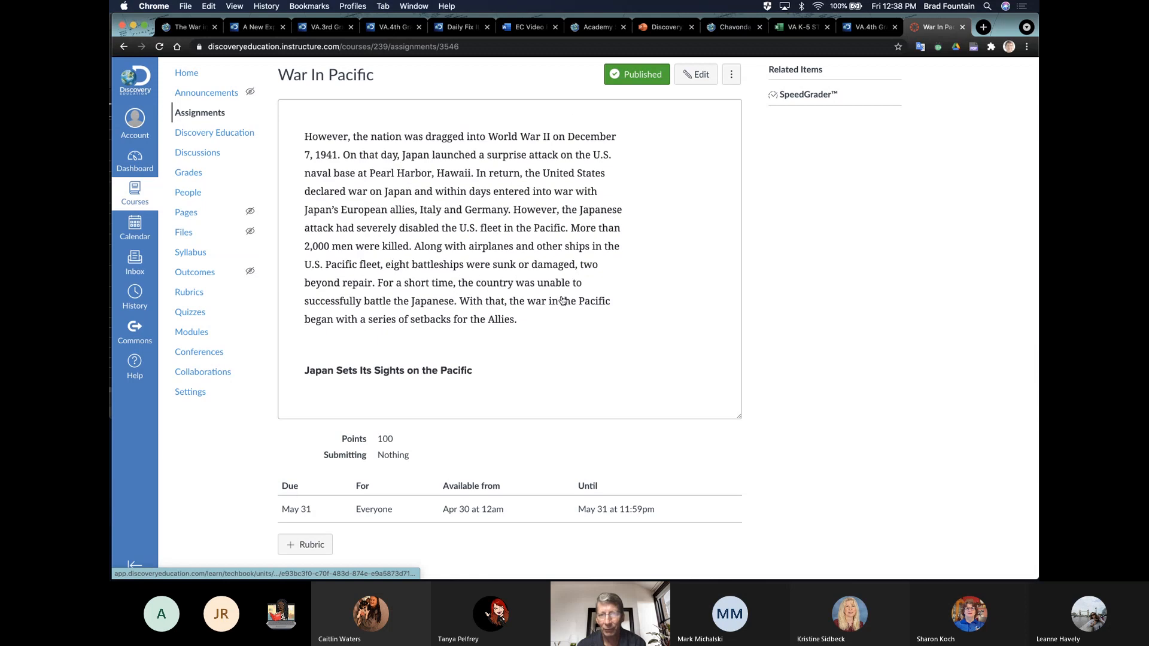
scroll(563, 300, "up", 20)
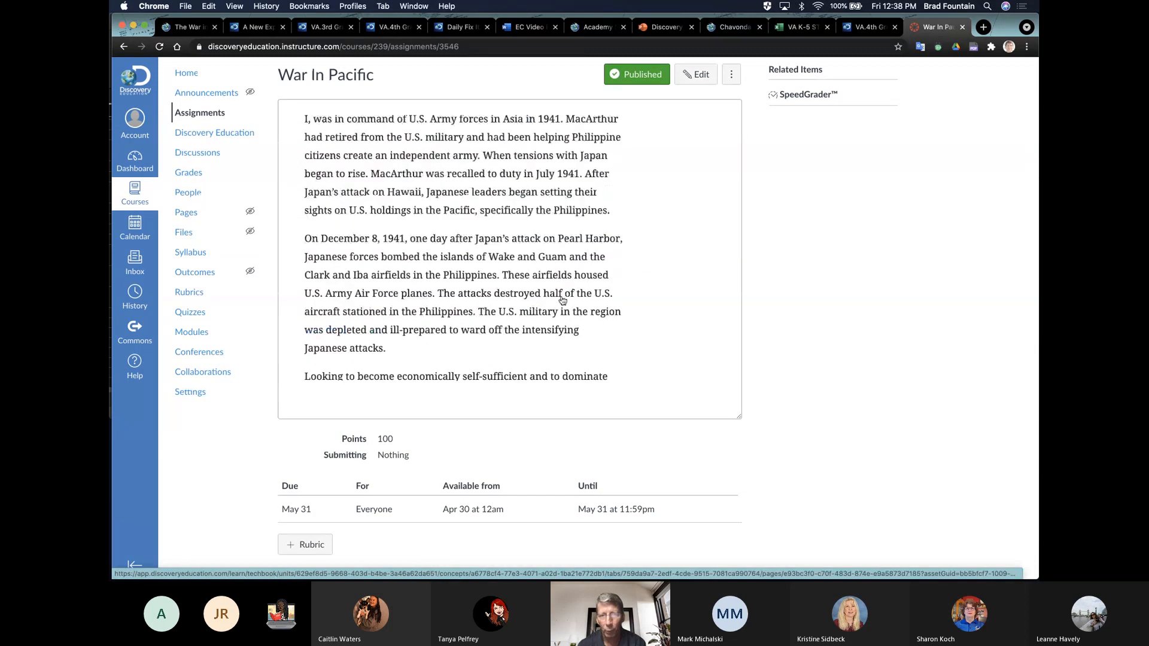
scroll(563, 301, "up", 2)
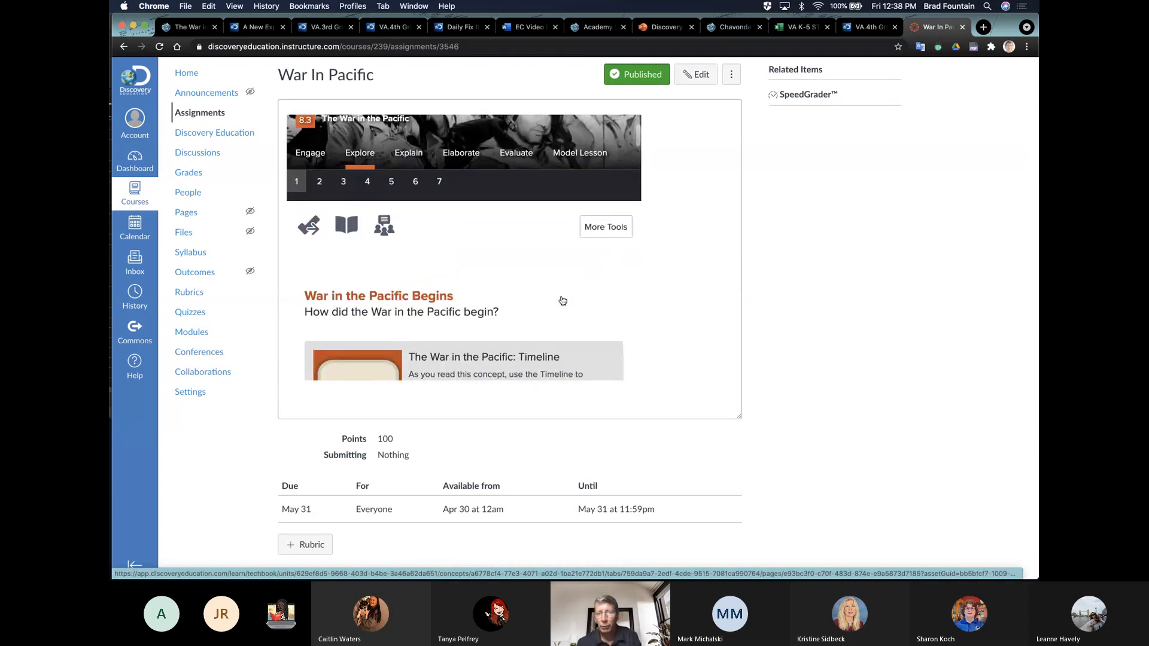
left_click(320, 182)
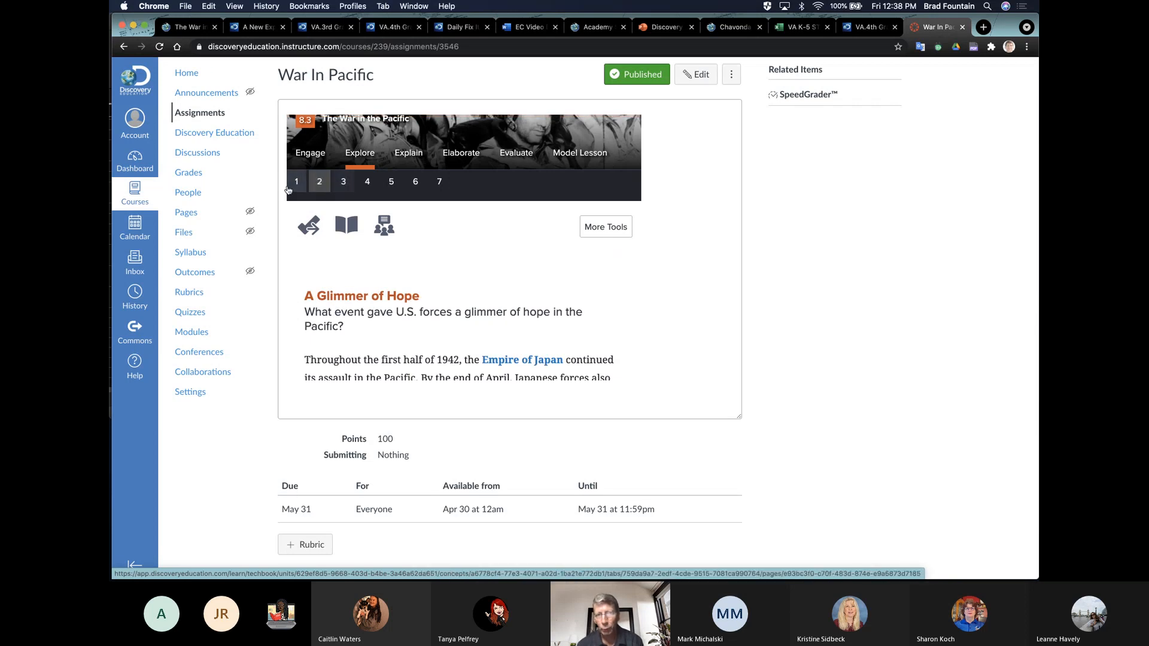
left_click(295, 183)
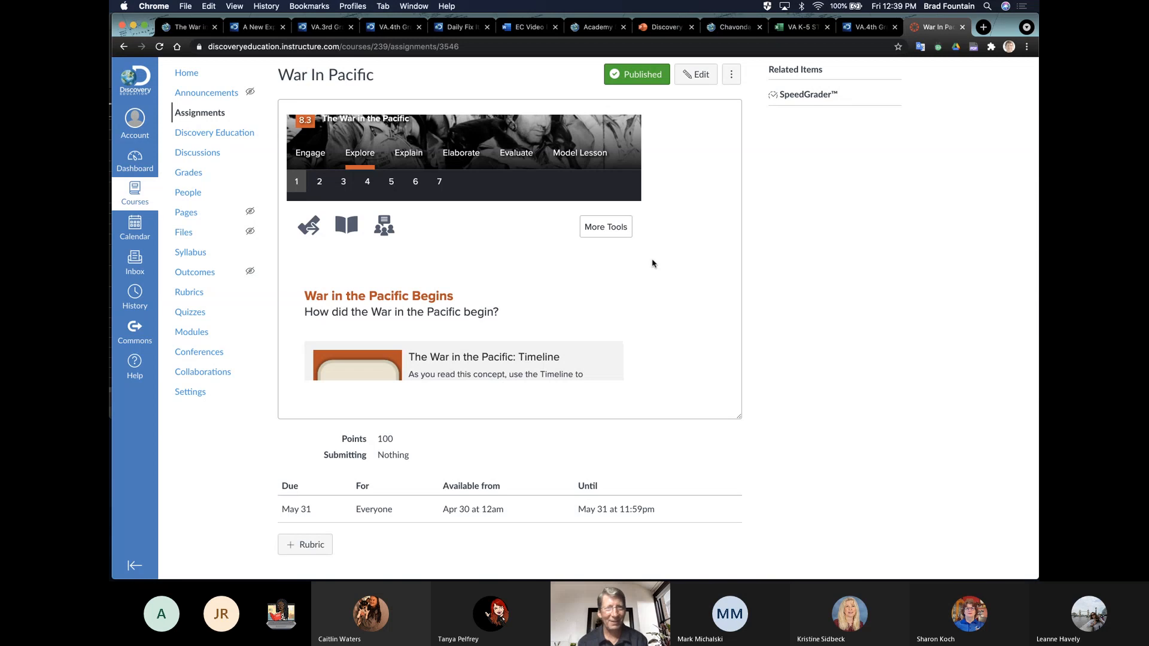
scroll(652, 264, "up", 2)
scroll(556, 268, "up", 3)
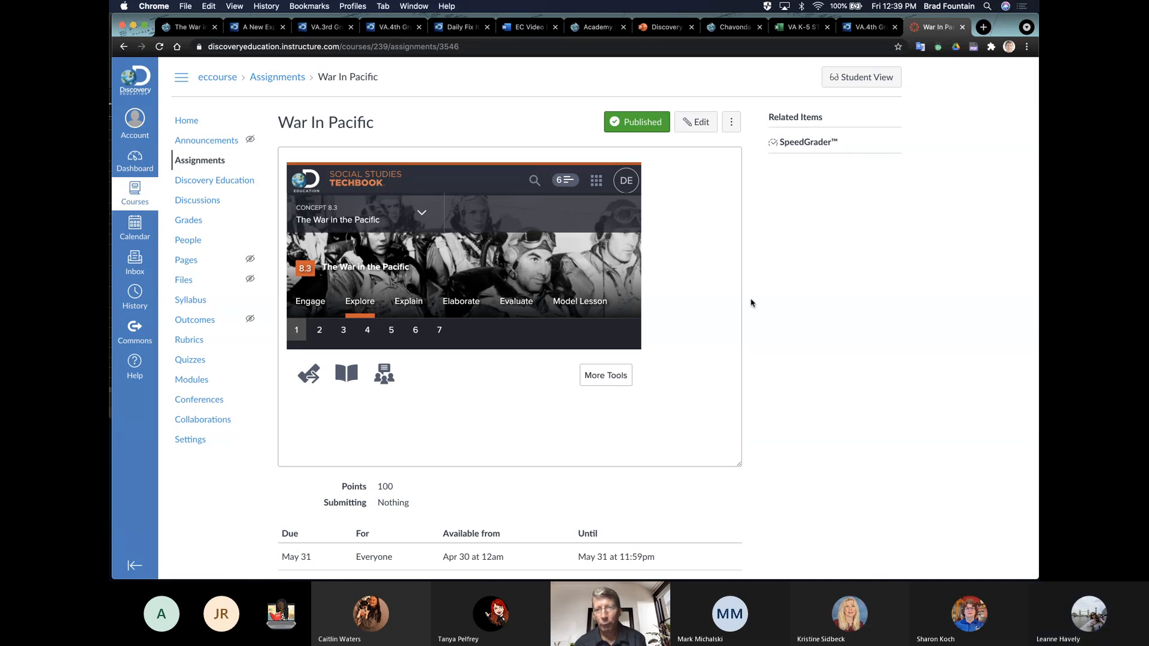
Switch to the Social Studies Techbook and search its content for "great depression".
left_click(188, 28)
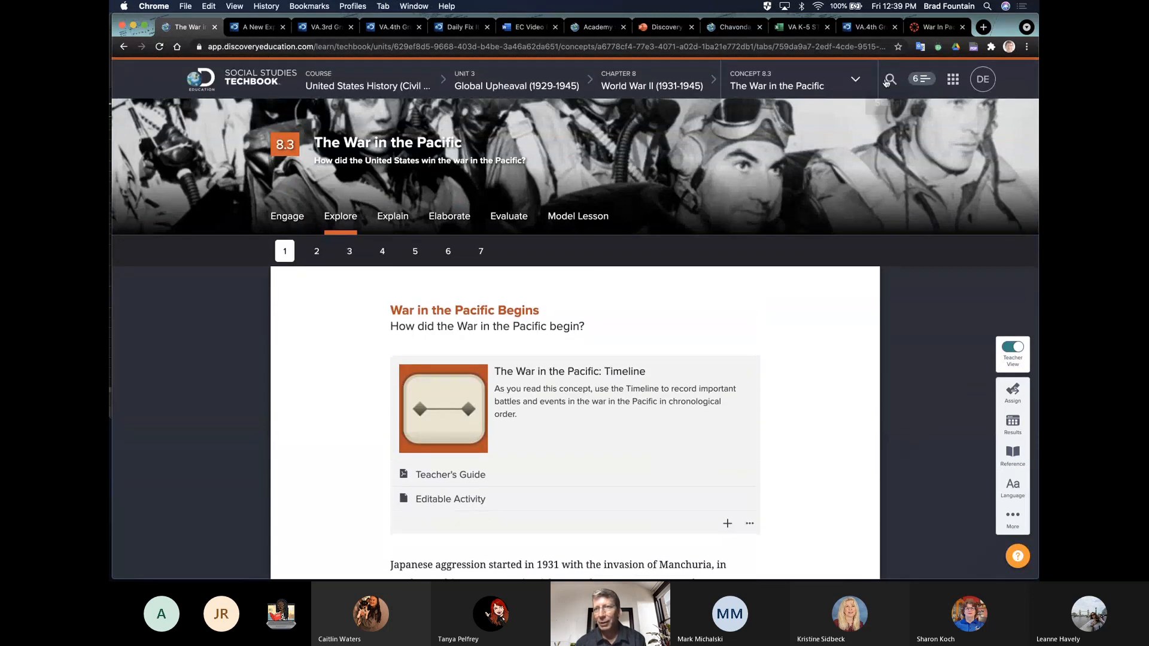
left_click(888, 80)
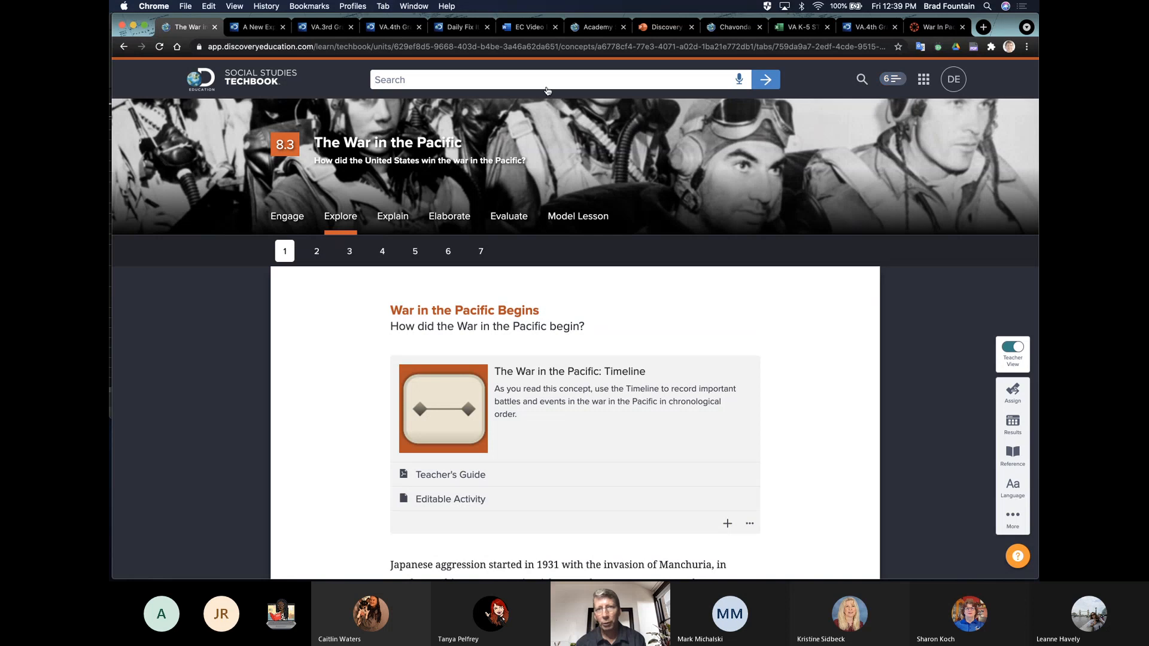
type("gre")
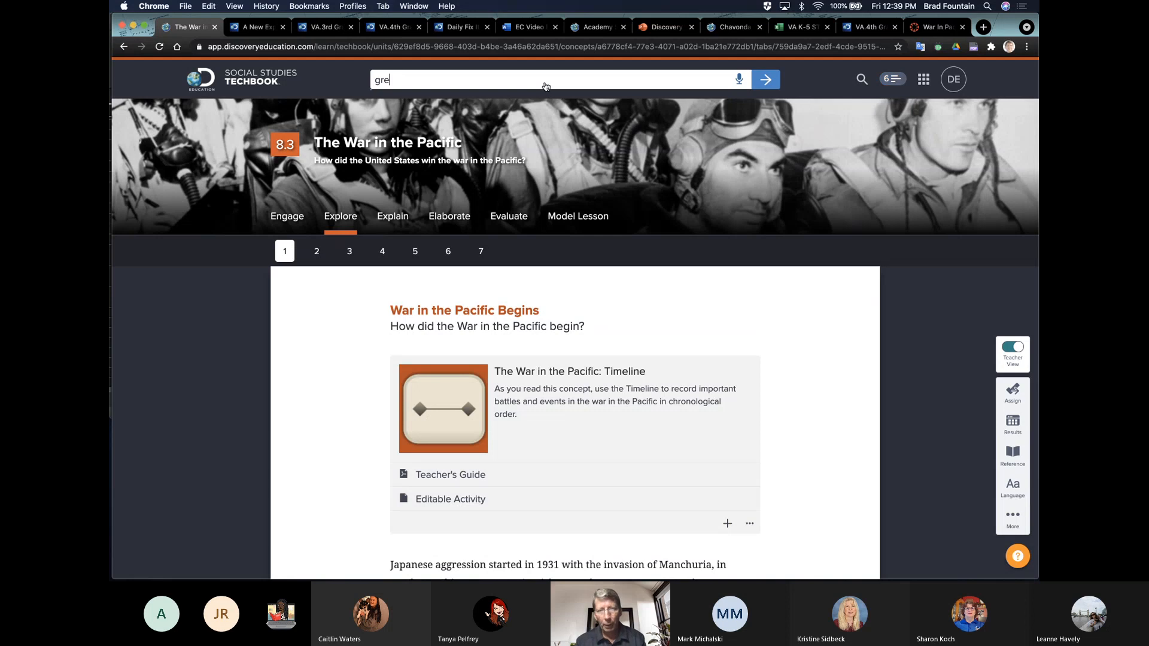
type("at drepe")
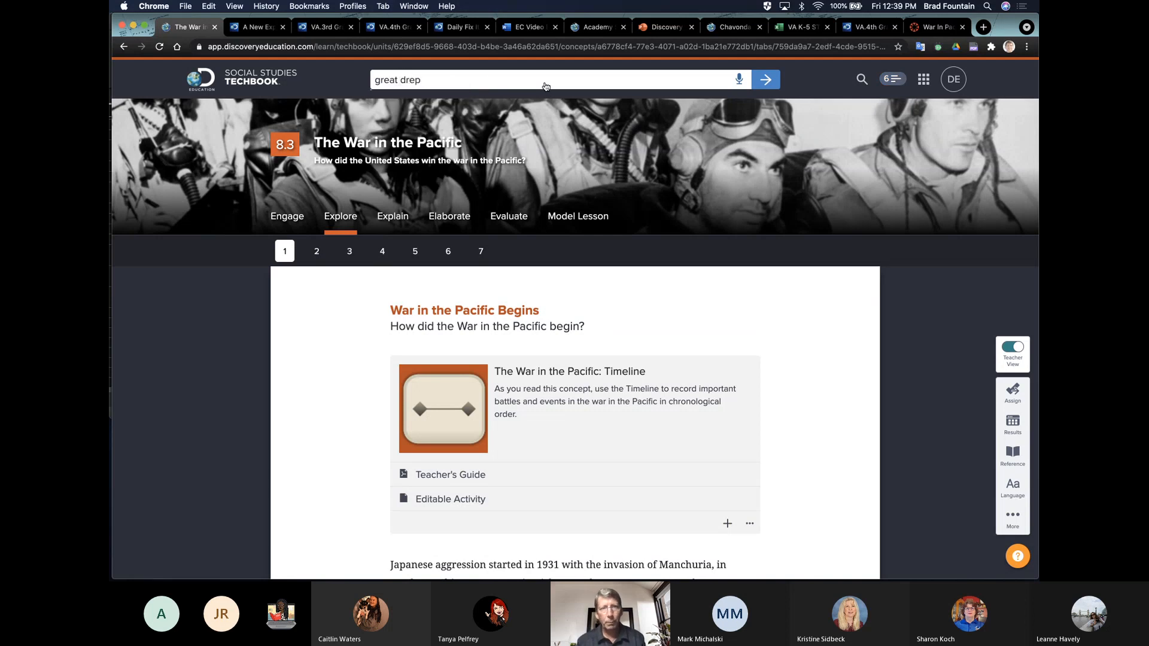
key("BackSpace")
key("BackSpace")
key("BackSpace")
type("epreission")
key("Return")
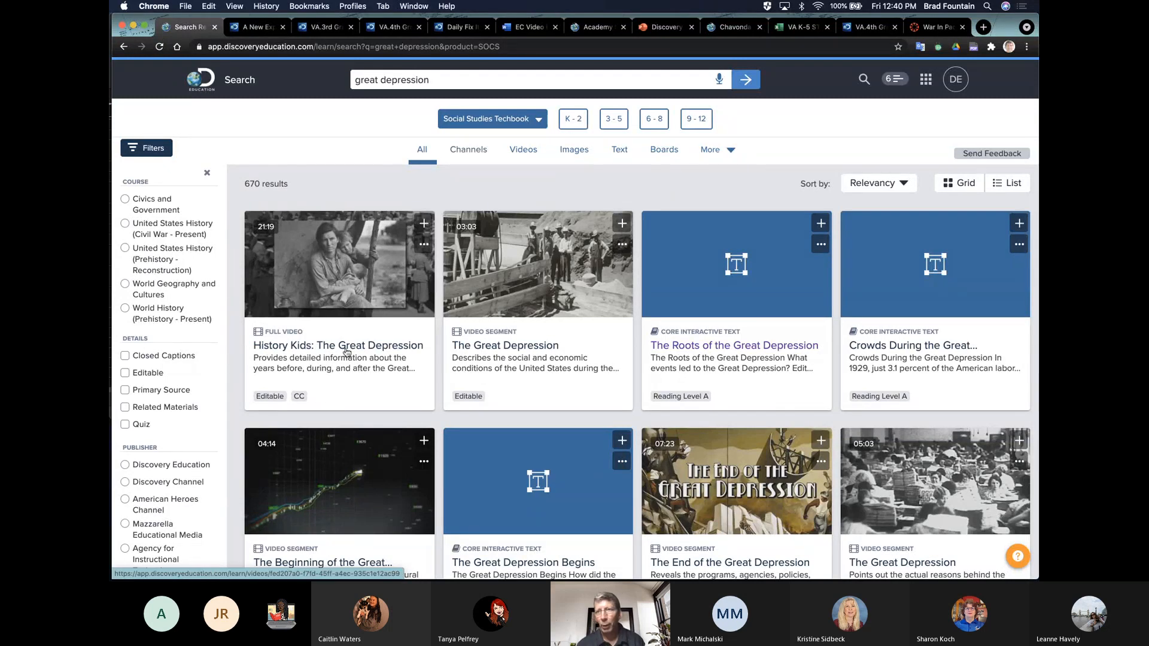
Return to the Canvas course and start a new assignment from its assignment list.
left_click(932, 27)
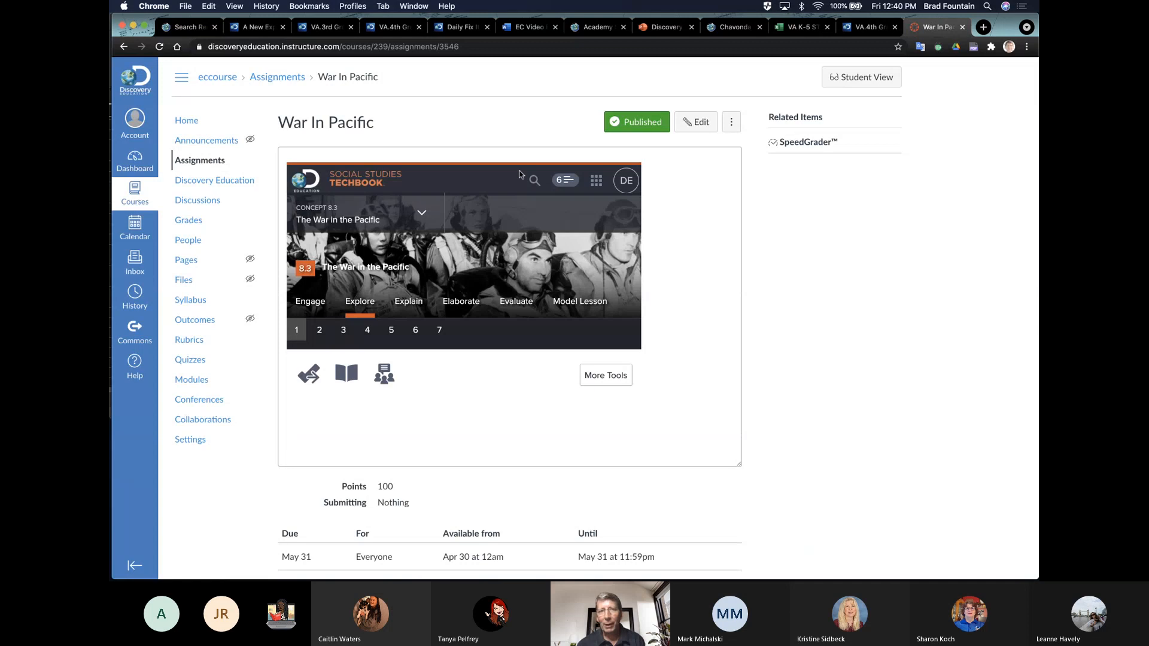
left_click(198, 161)
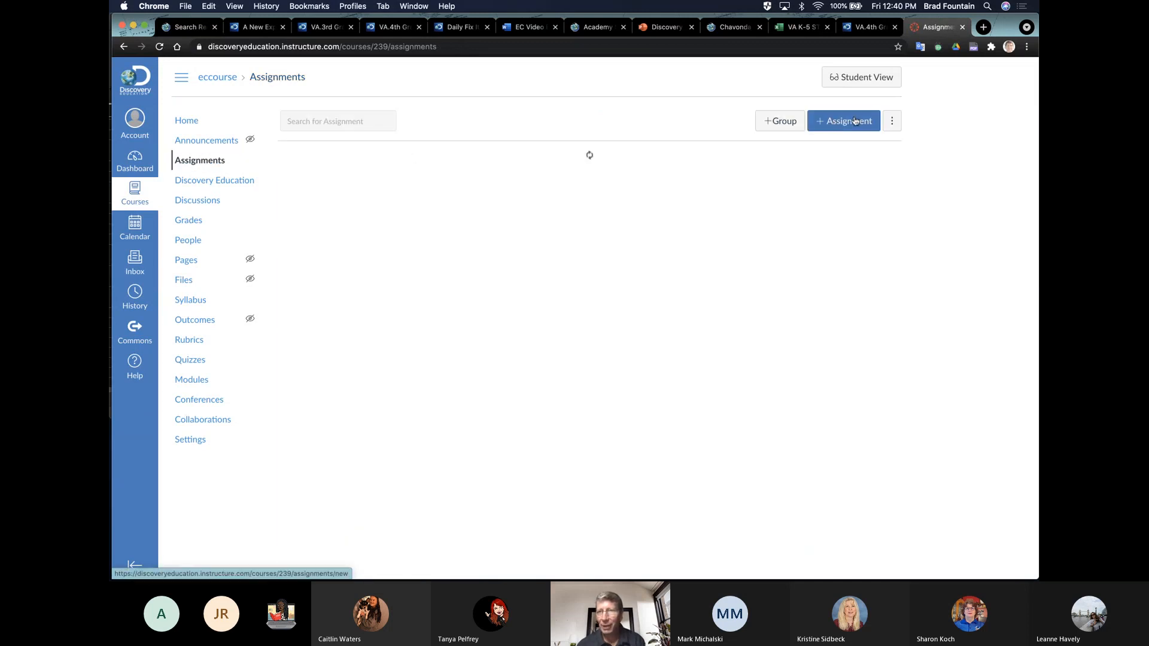
left_click(845, 122)
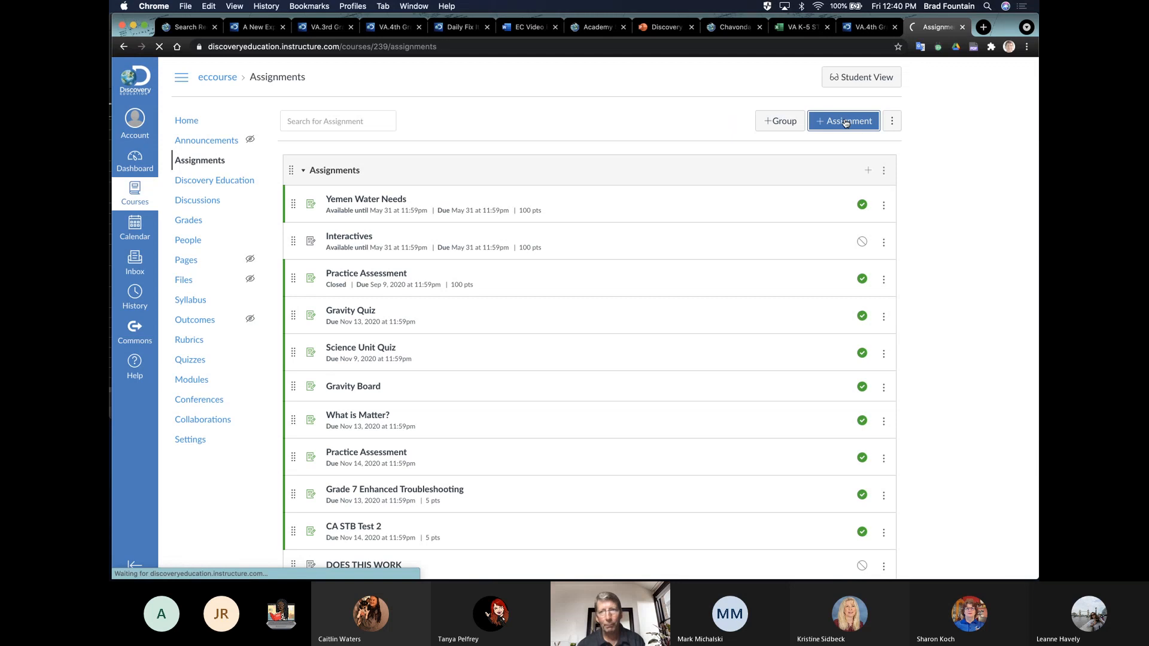
Name the assignment Great Depression and enter "Instructions for students." in its description, followed by blank lines.
left_click(361, 158)
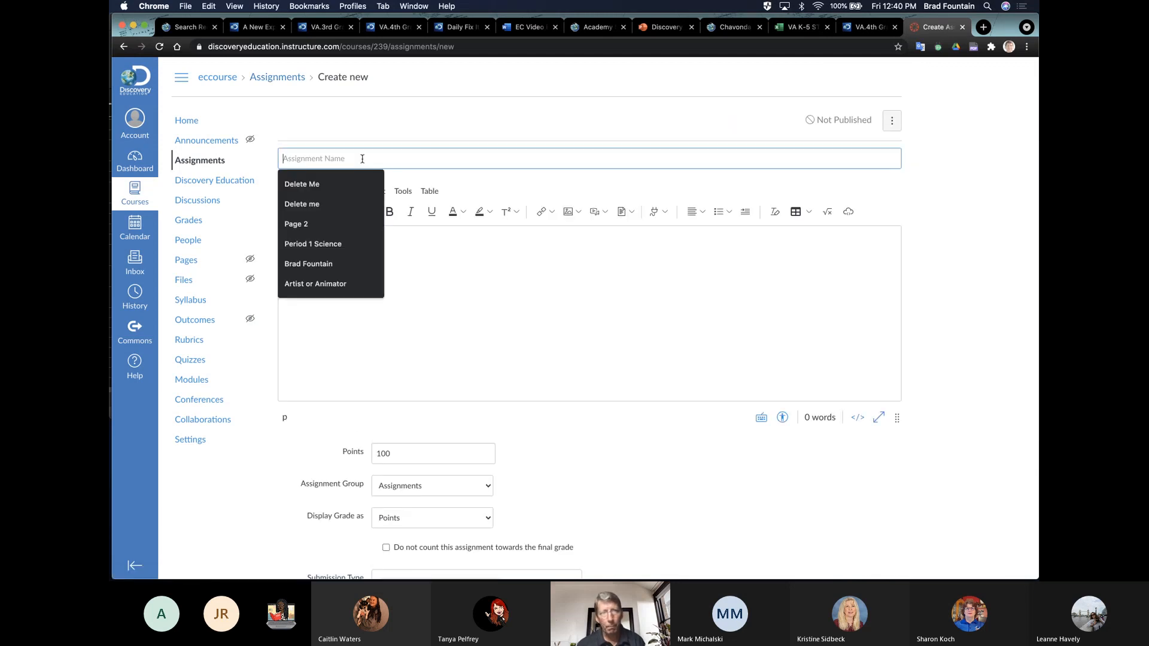
type("Great ")
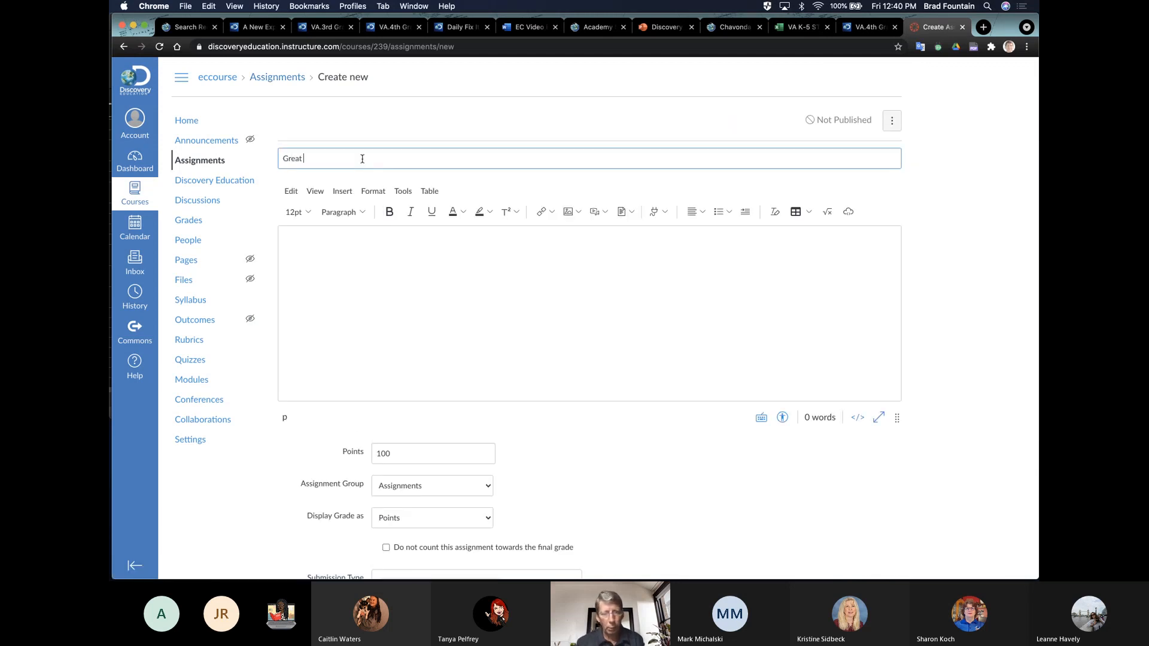
type("Depression")
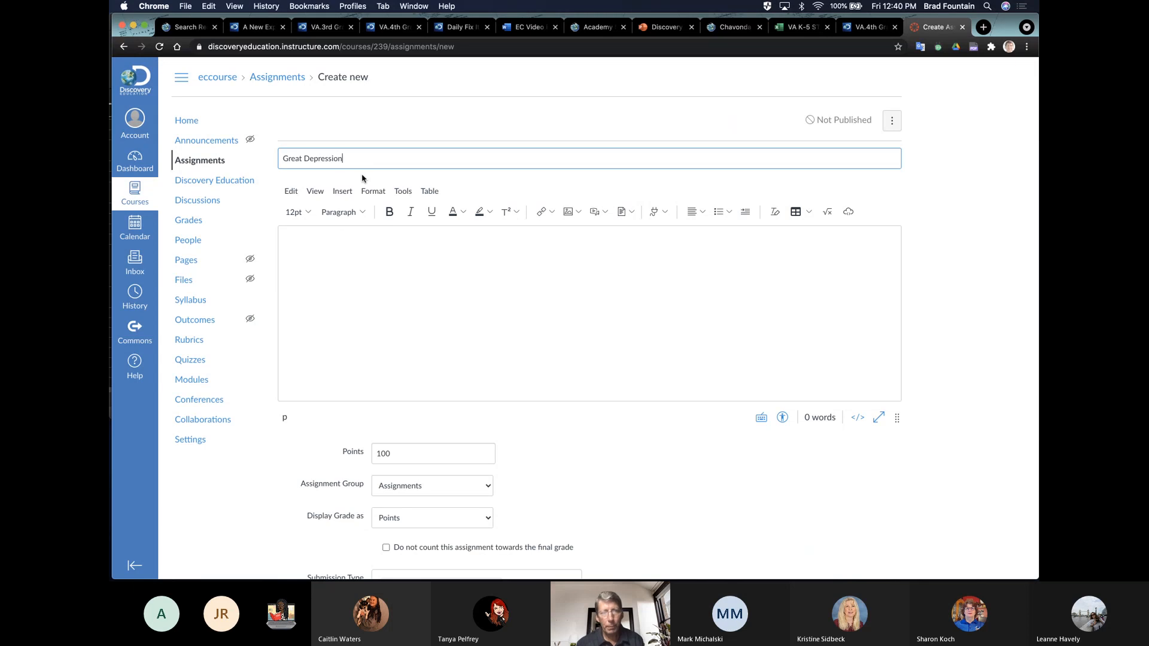
left_click(339, 237)
type("Instruc")
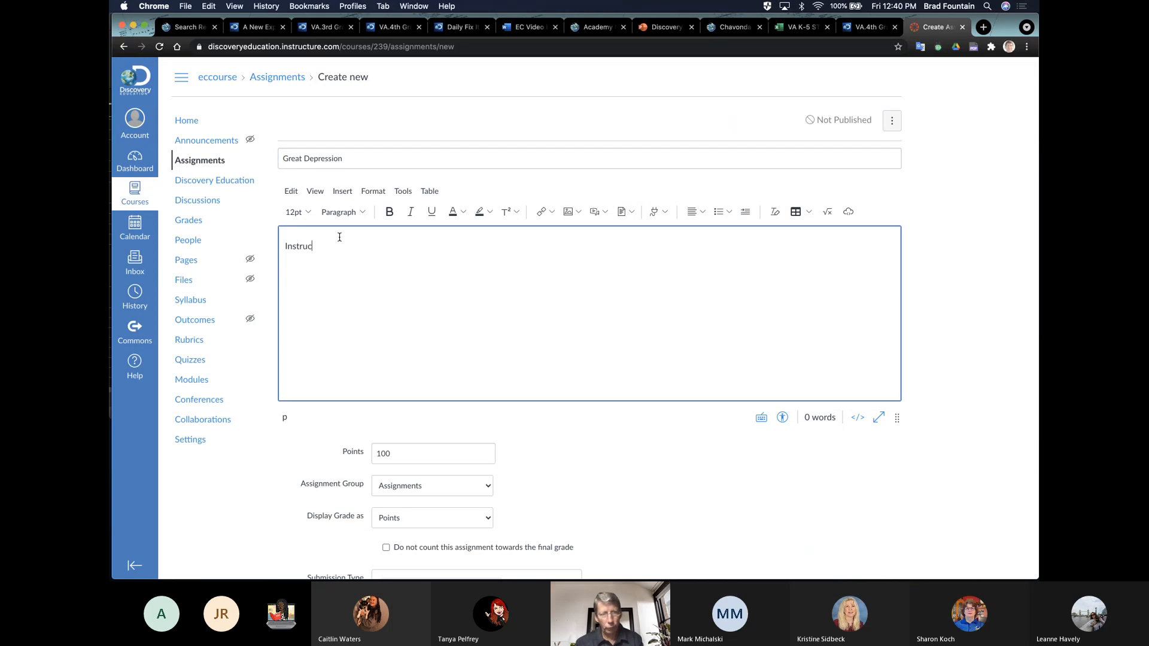
type("tions for students.")
key("Return")
key("Return")
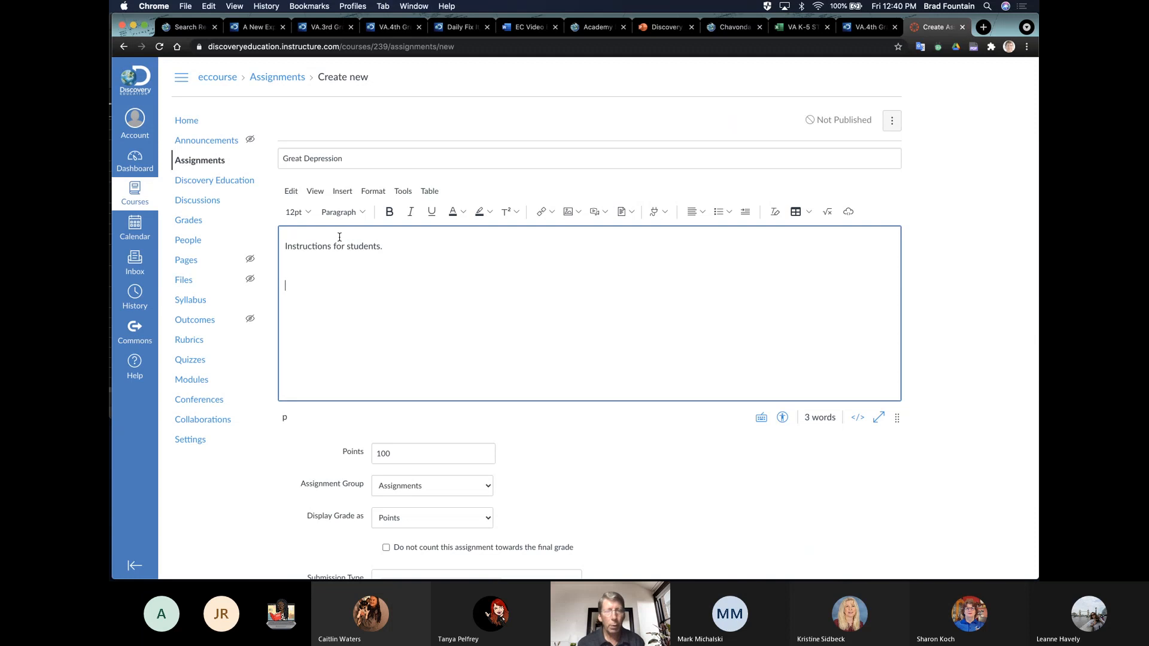
Open the Discovery Education tool from the description editor and search its resources for "history kids depression".
left_click(656, 218)
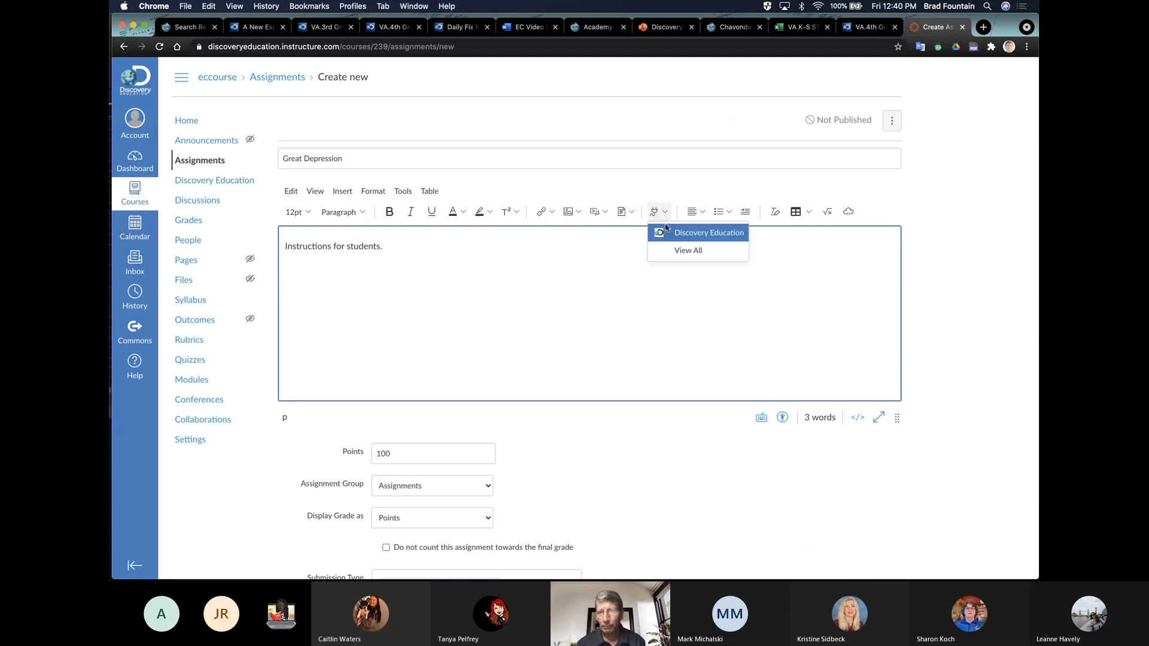
left_click(684, 233)
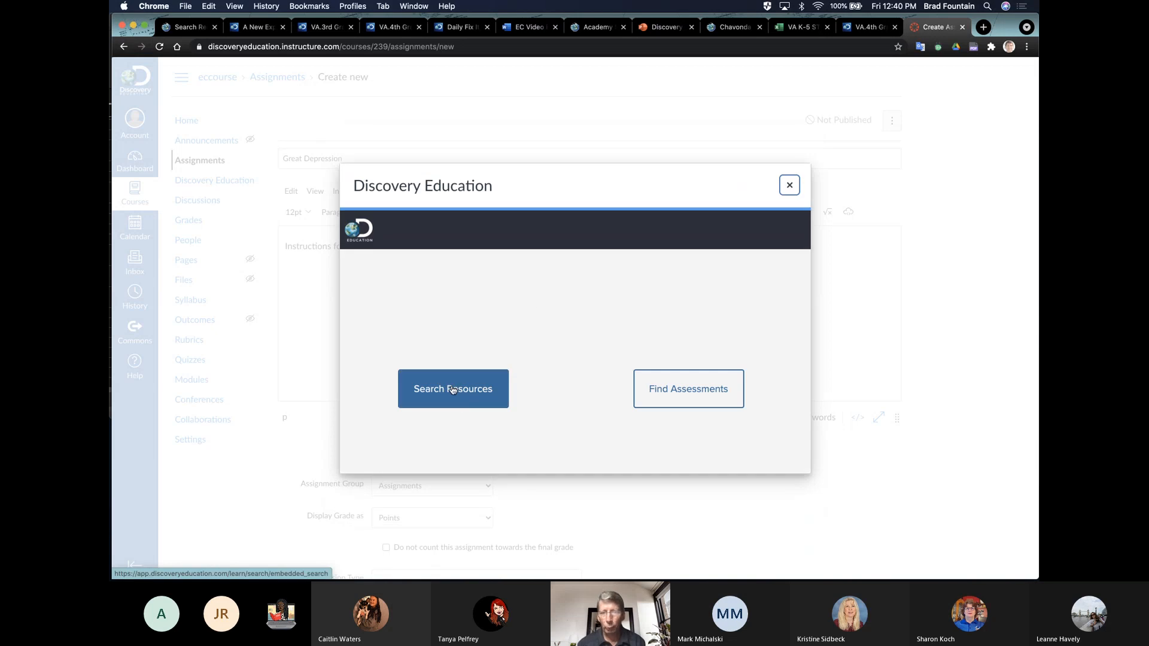
left_click(497, 385)
left_click(667, 232)
type("h")
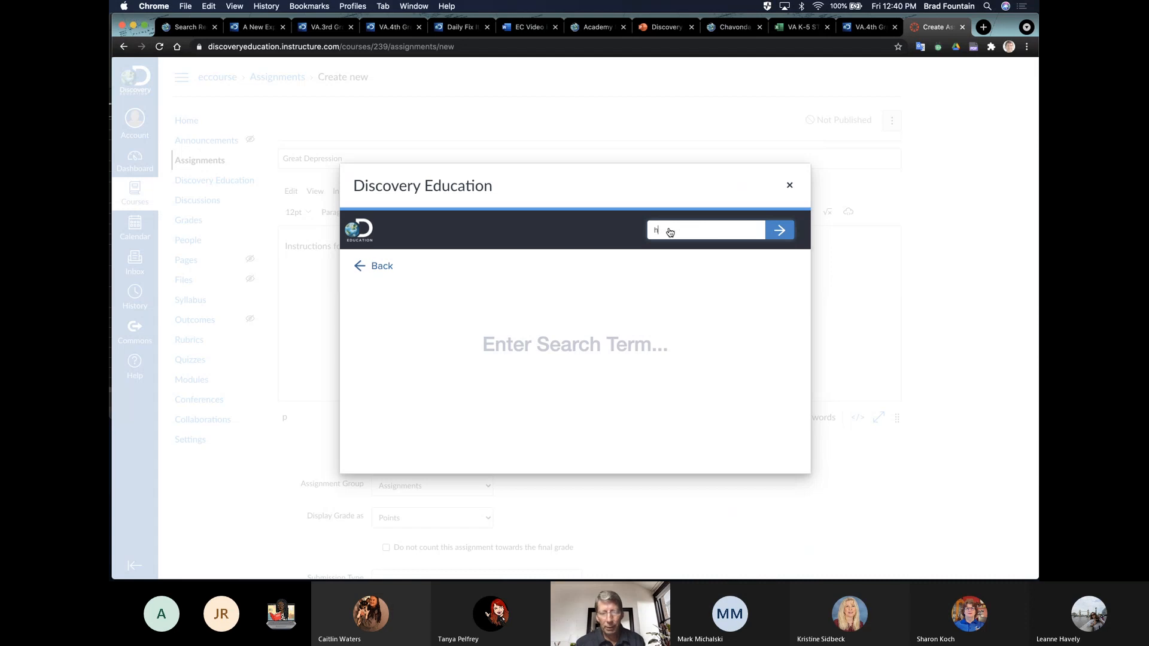
type("istory kids drpess")
key("BackSpace")
key("BackSpace")
key("BackSpace")
key("BackSpace")
key("BackSpace")
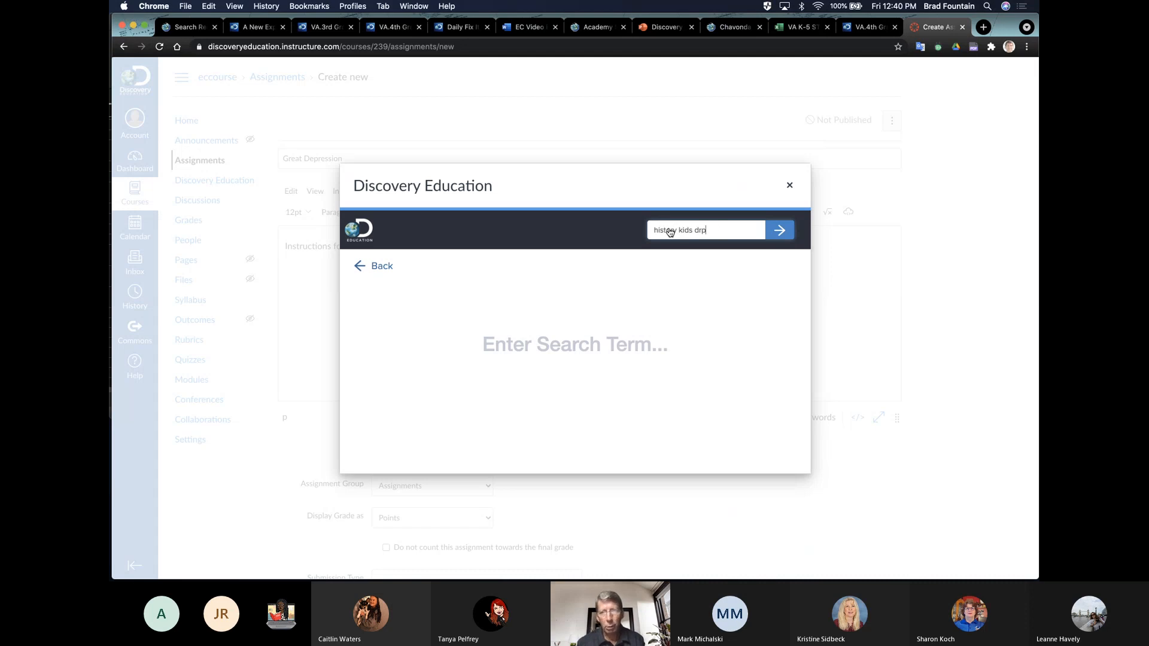
type("epression")
key("Return")
scroll(633, 329, "down", 2)
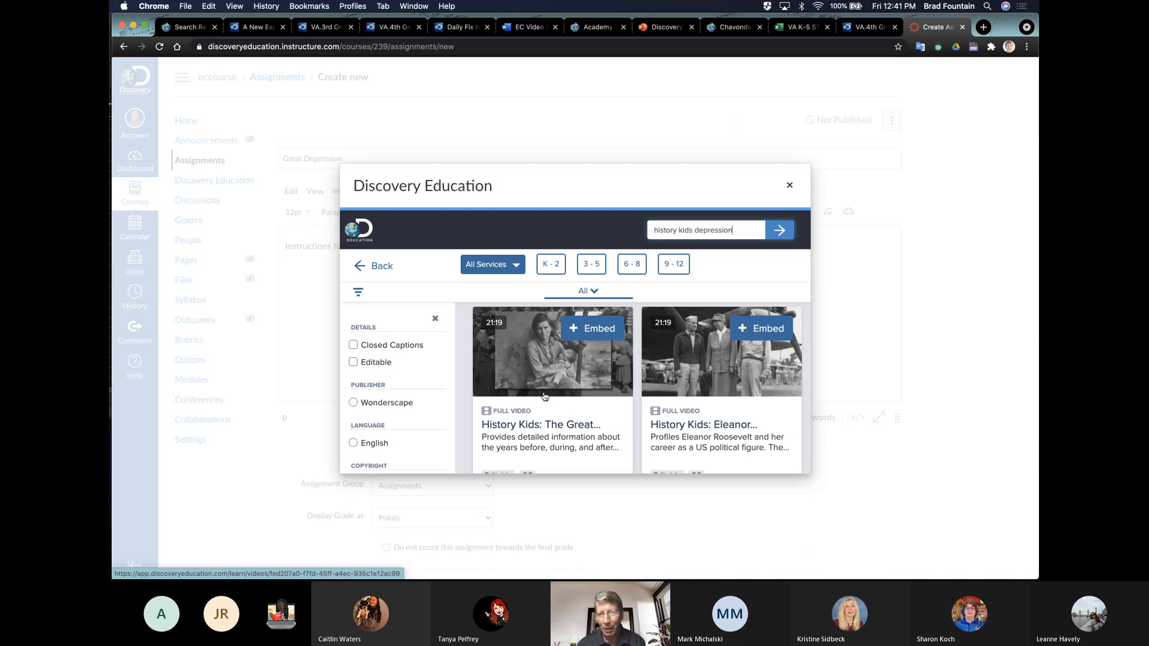
Preview the video History Kids: The Great Depression, return to the results and try to embed it in the assignment.
key("Return")
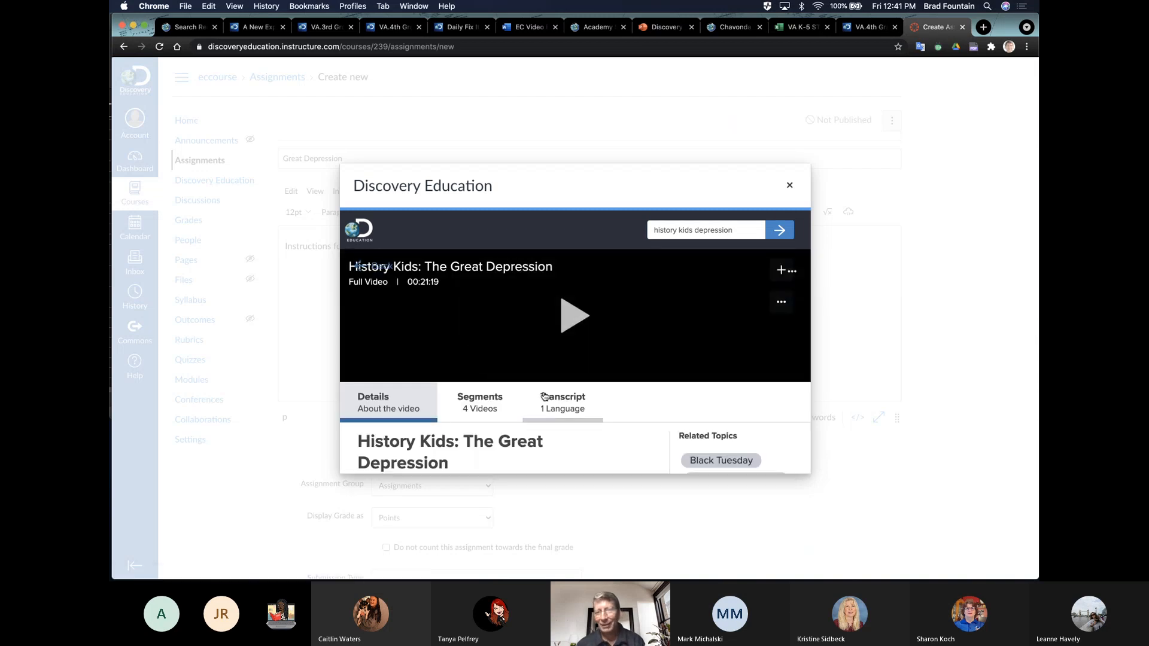
left_click(380, 269)
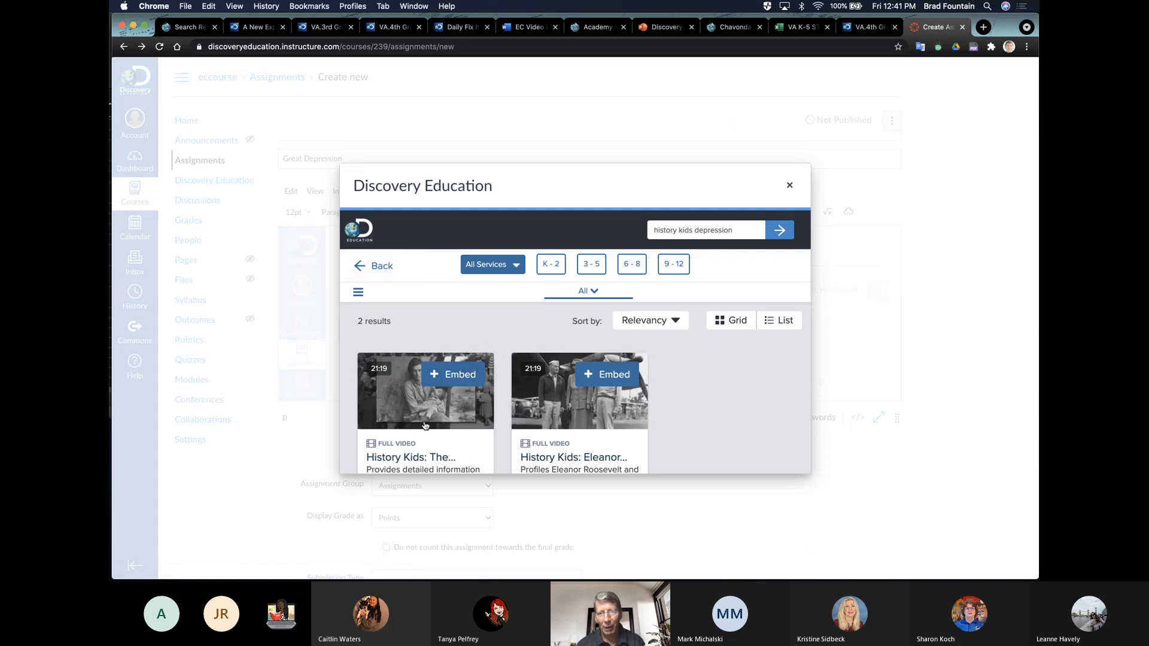
left_click(456, 376)
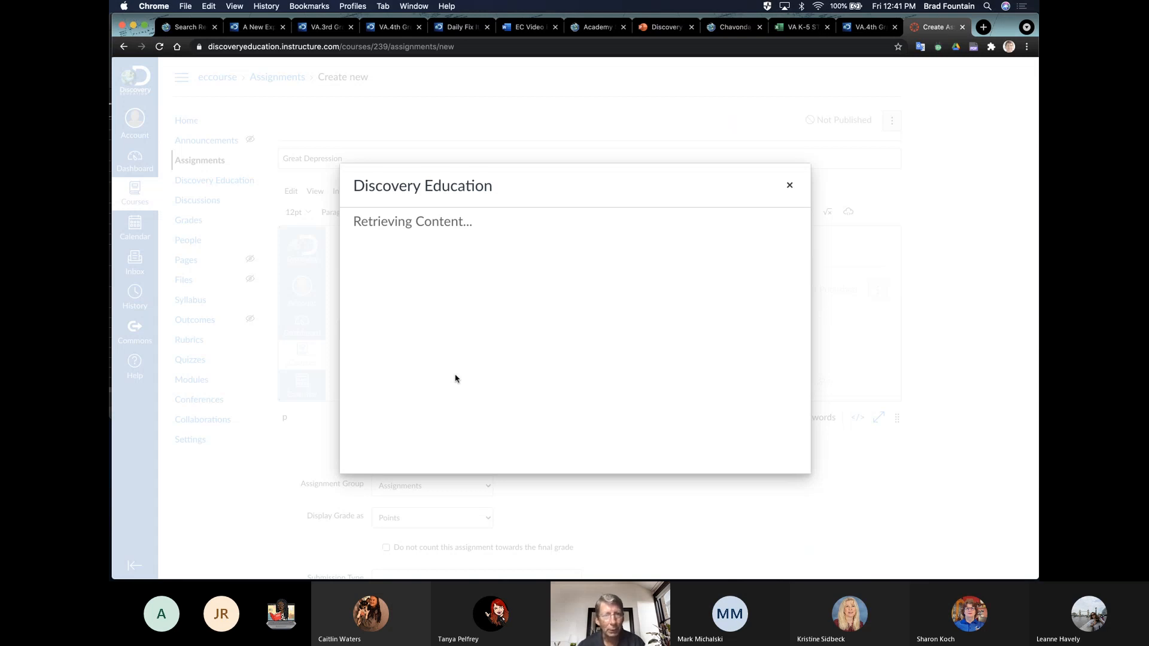
Close the embed dialog, load the auto-saved content, and reload the page to start the assignment over.
left_click(789, 186)
left_click(670, 119)
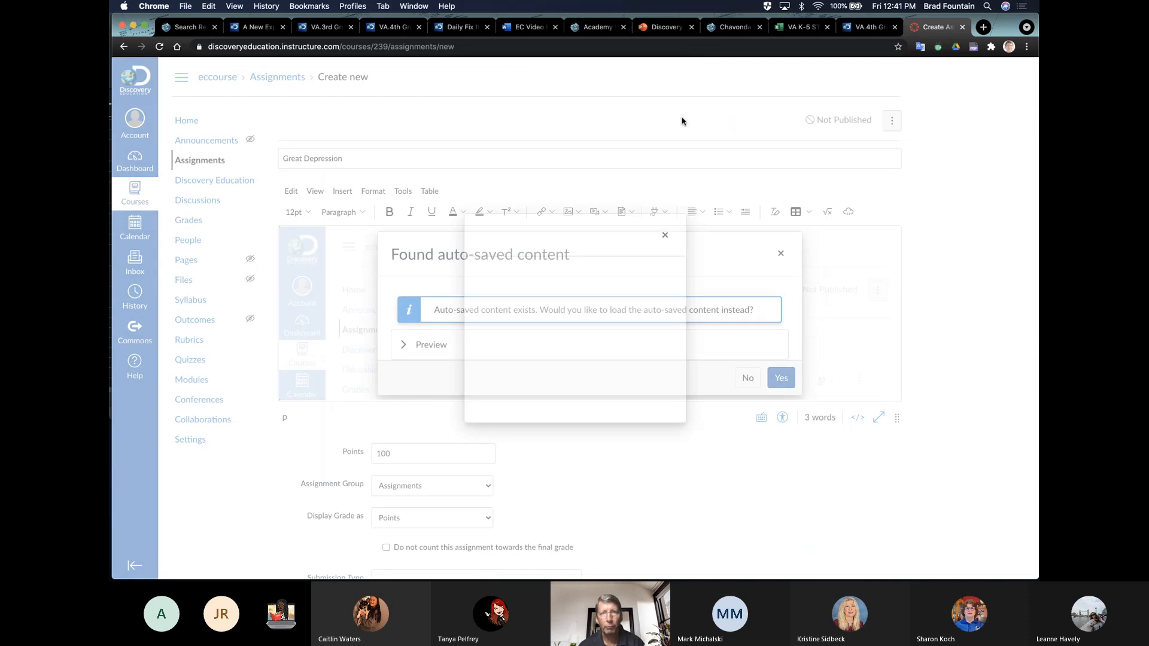
left_click(778, 377)
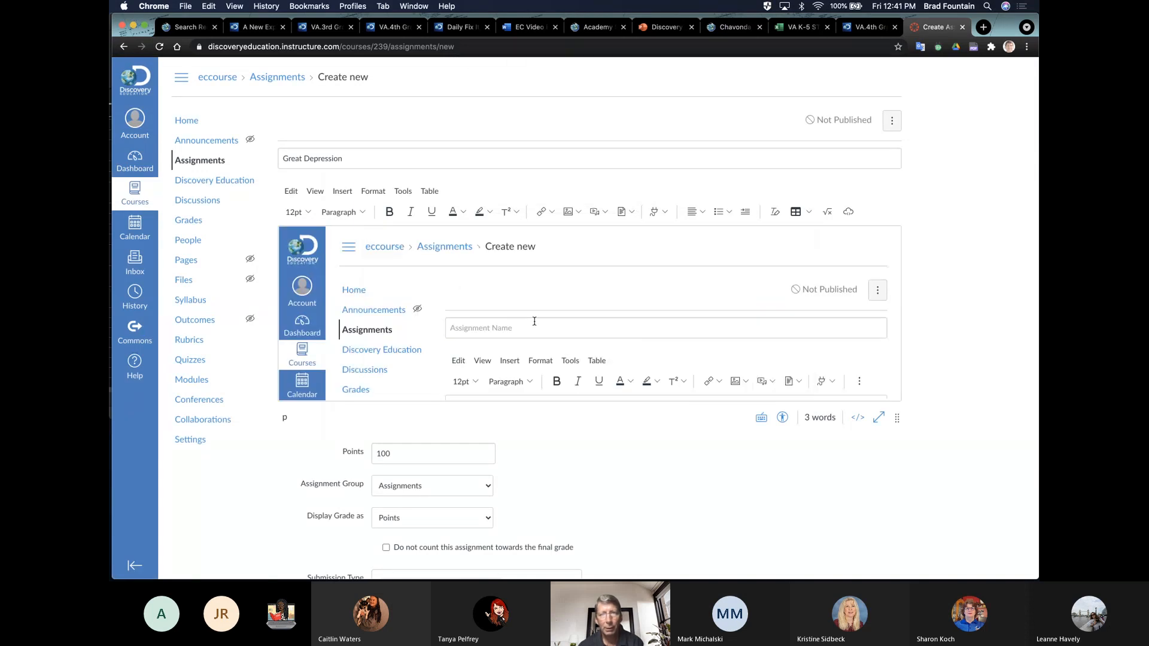
scroll(464, 284, "down", 3)
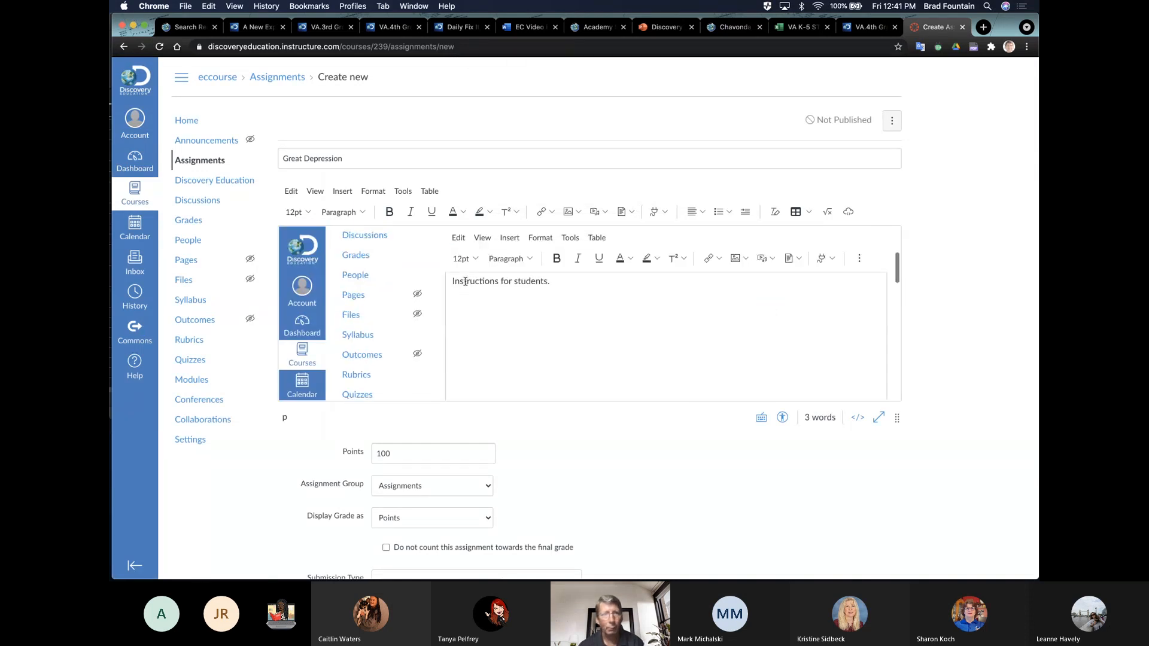
scroll(465, 281, "up", 3)
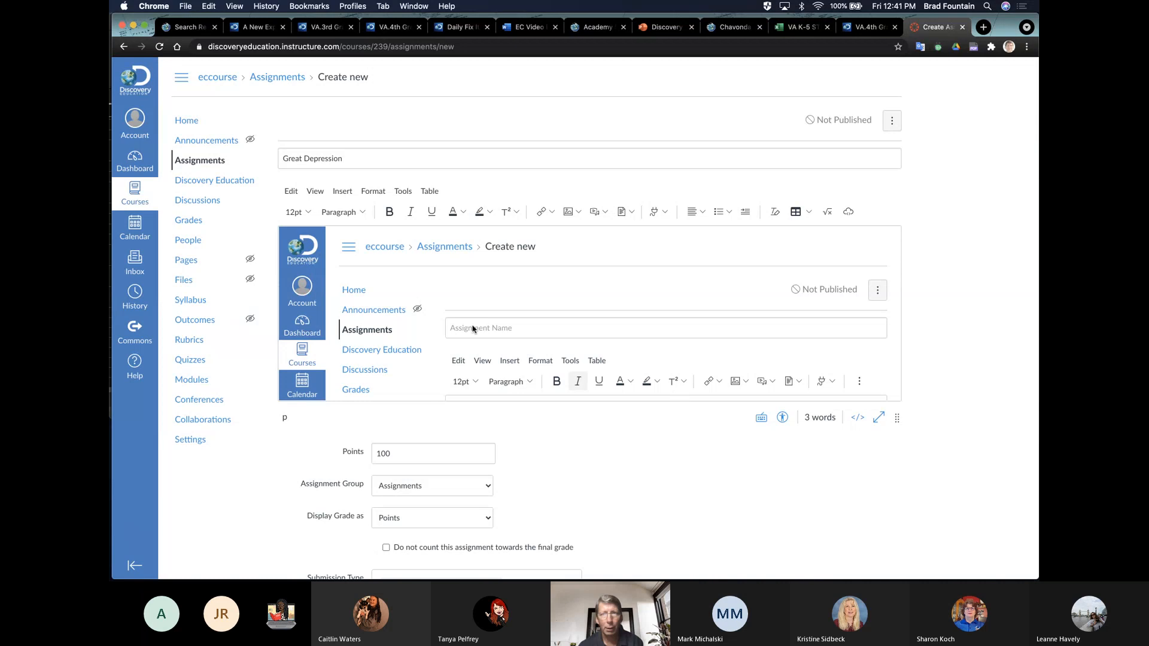
left_click(159, 46)
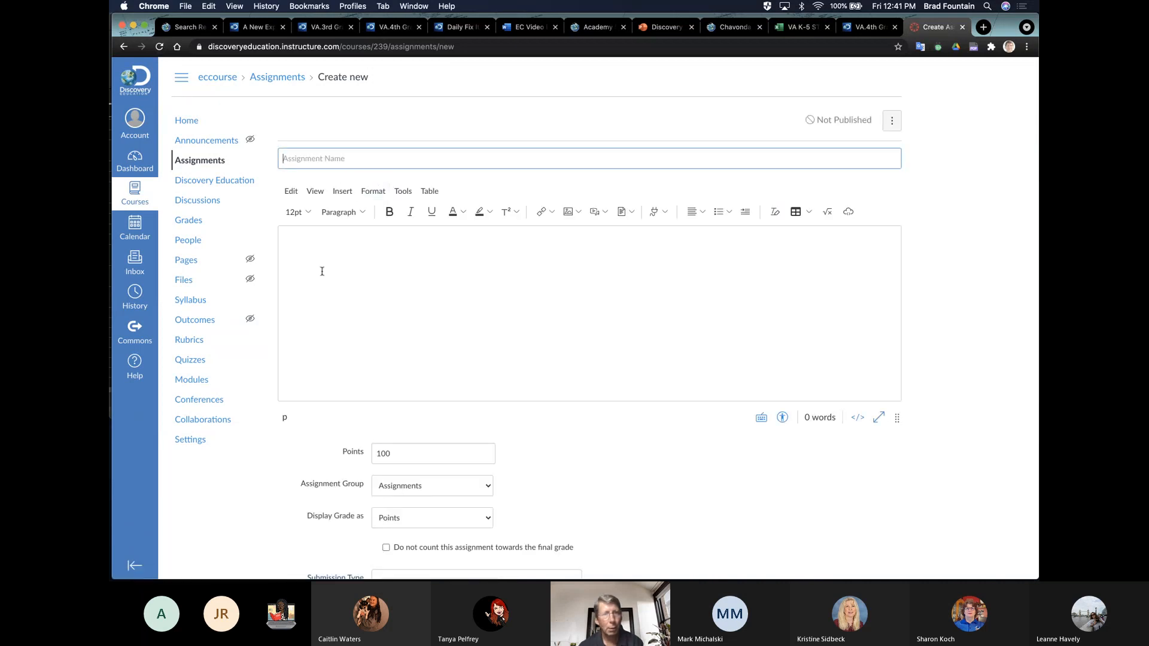
Enter "Instructions for students" in the new assignment's description and add blank lines below it.
left_click(319, 284)
type("Inst")
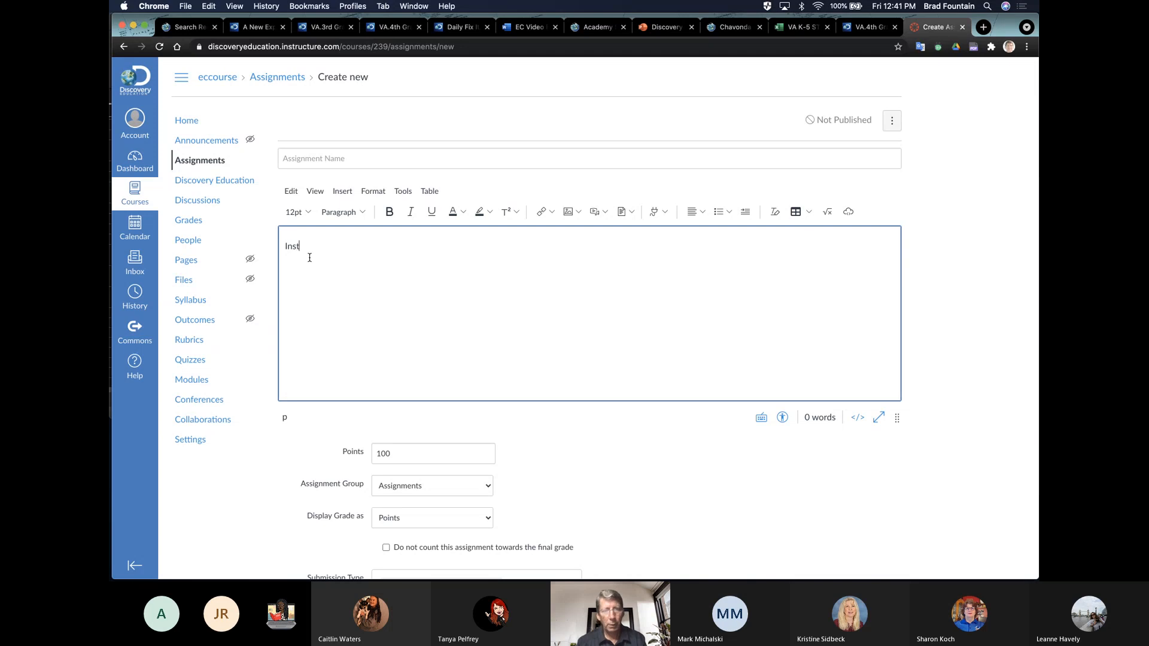
type("ructions")
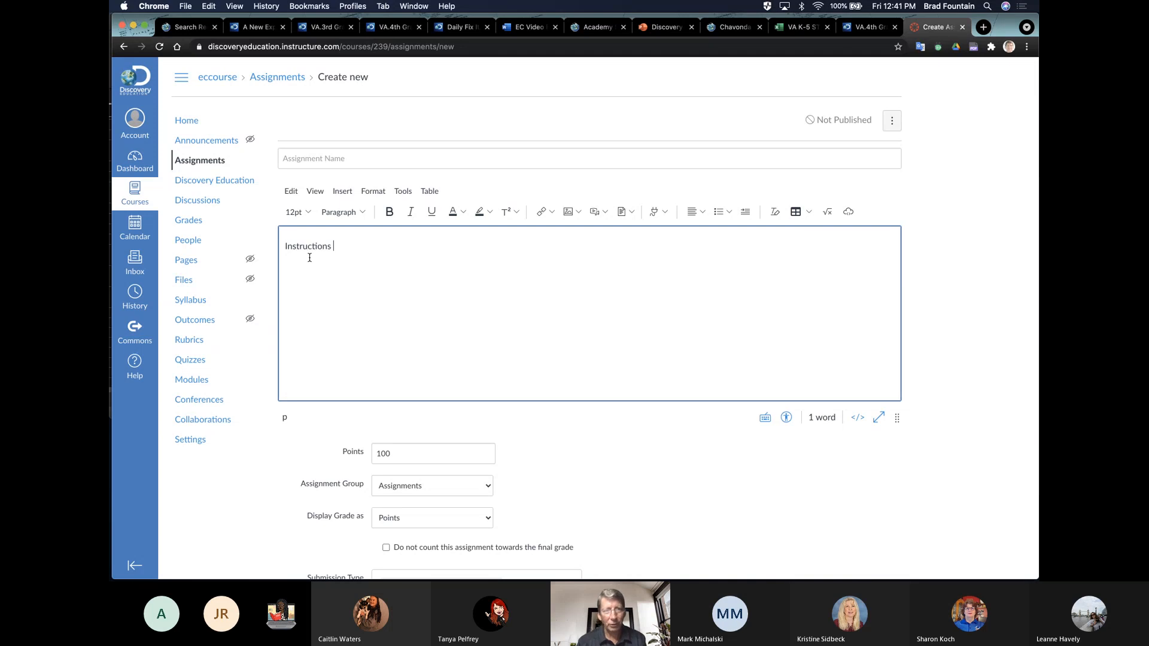
type(" for students")
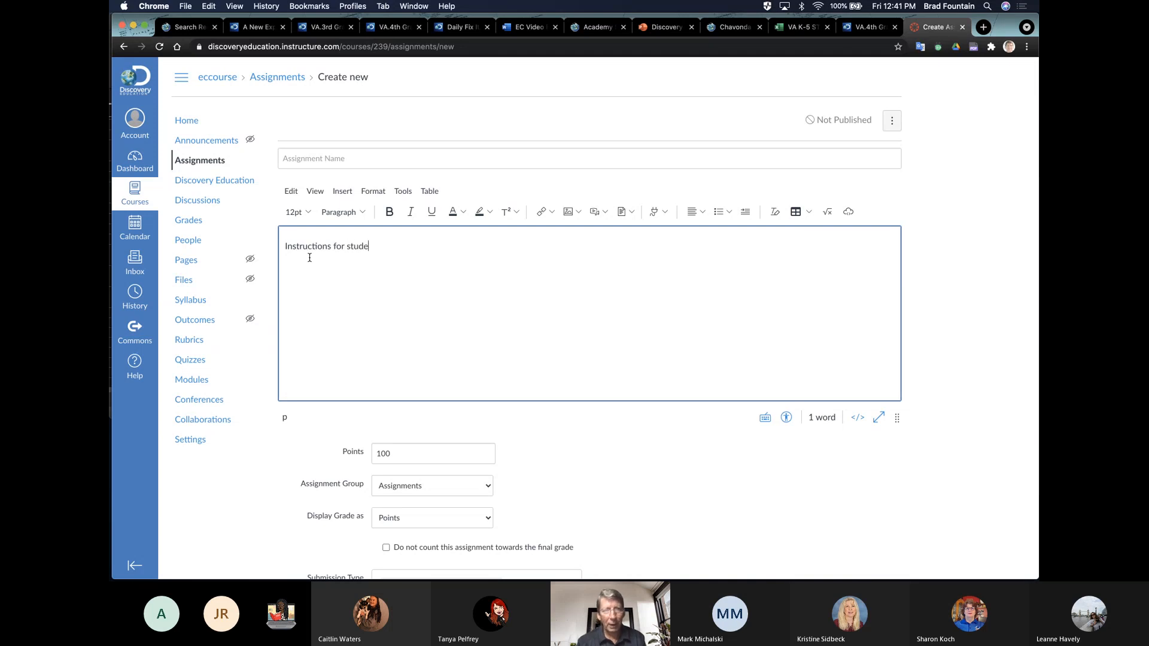
key("Return")
key("Return")
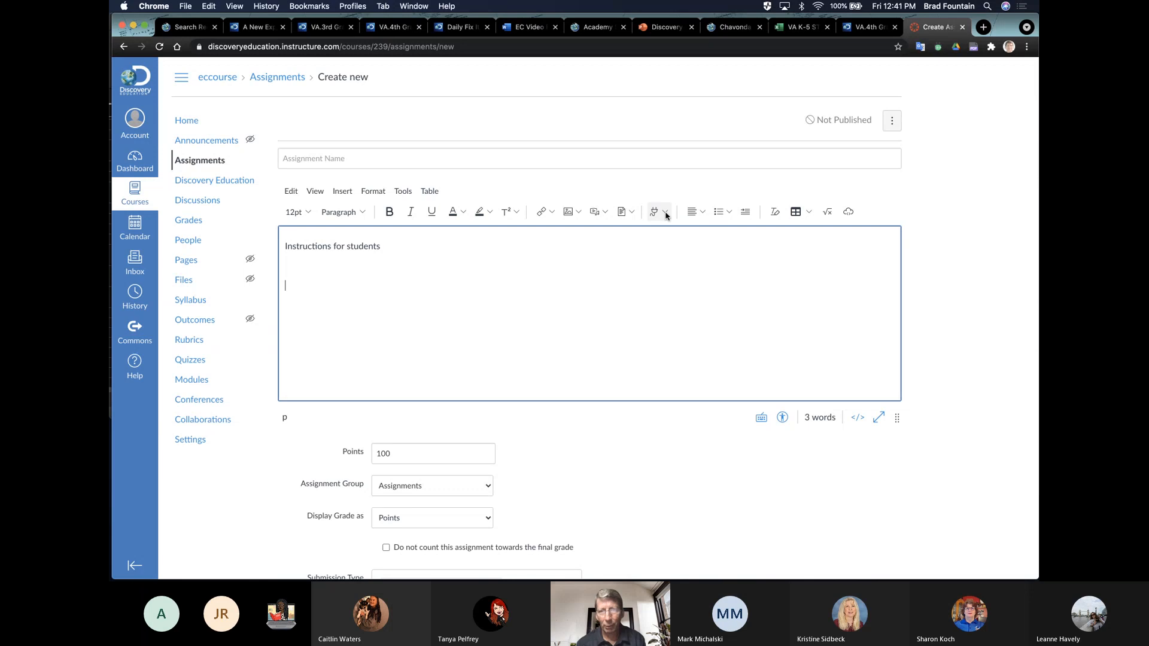
Search Discovery Education resources for "history kids depression" and embed the first video result below the instructions.
left_click(661, 212)
left_click(667, 234)
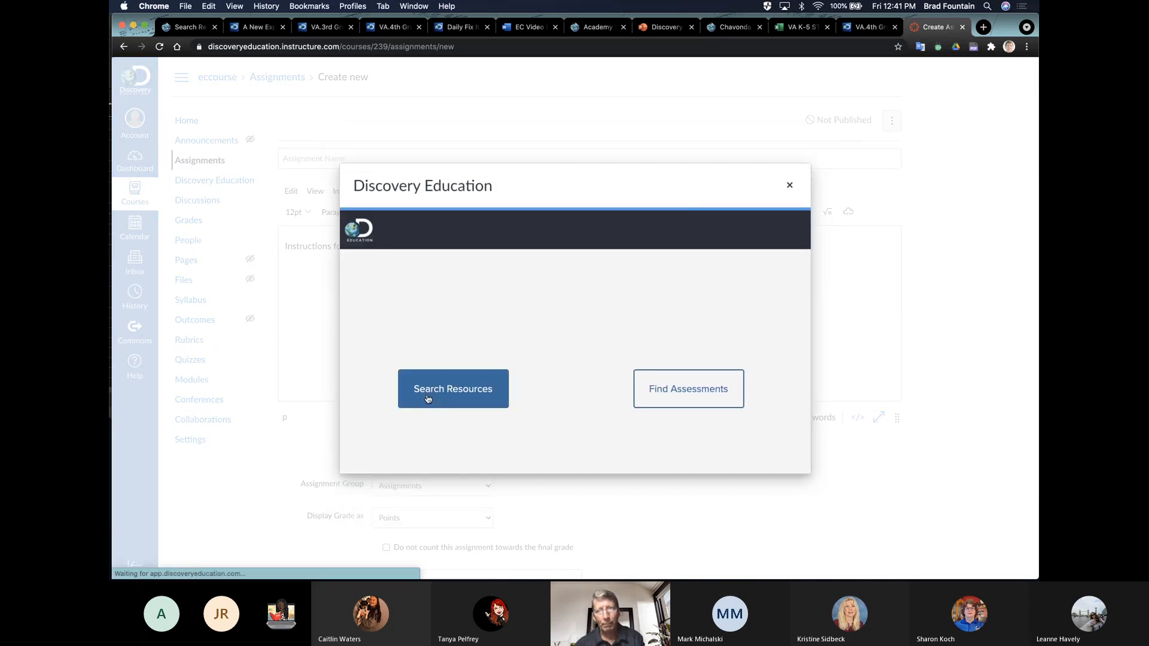
left_click(425, 398)
type("history")
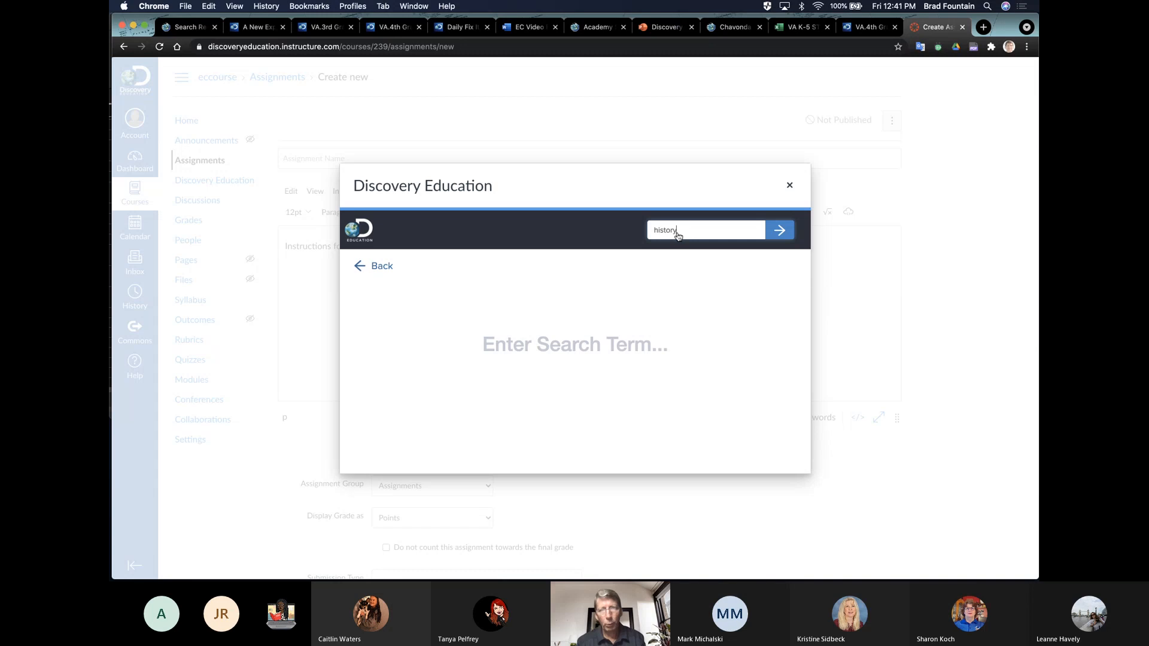
type(" kids depre")
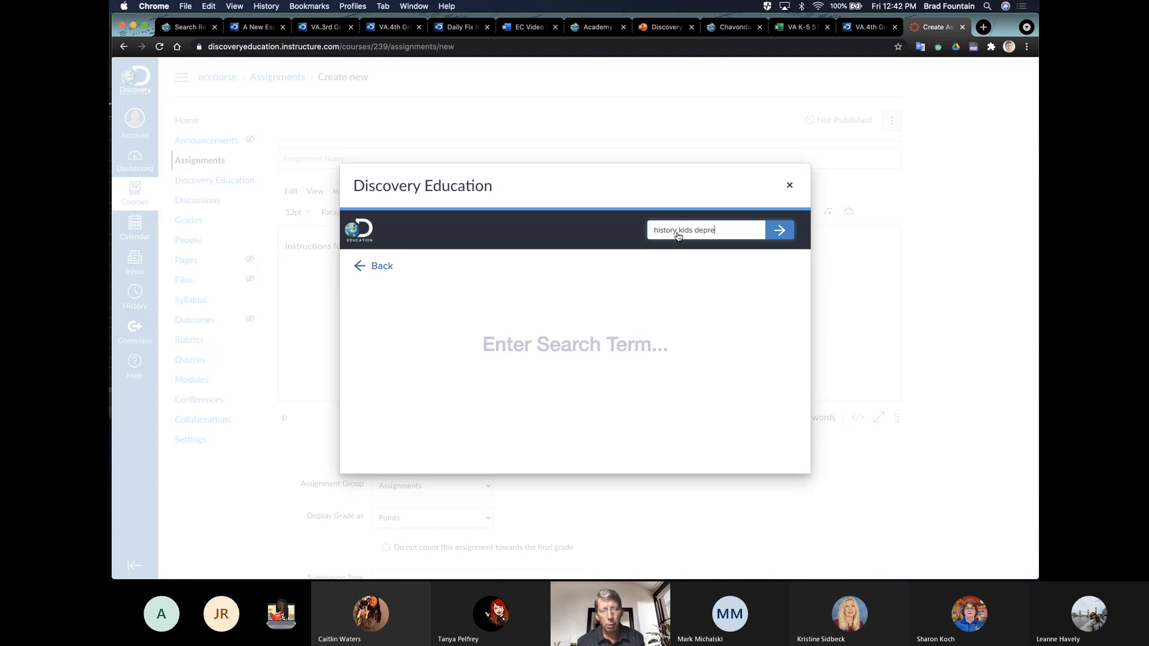
type("ssion")
key("Return")
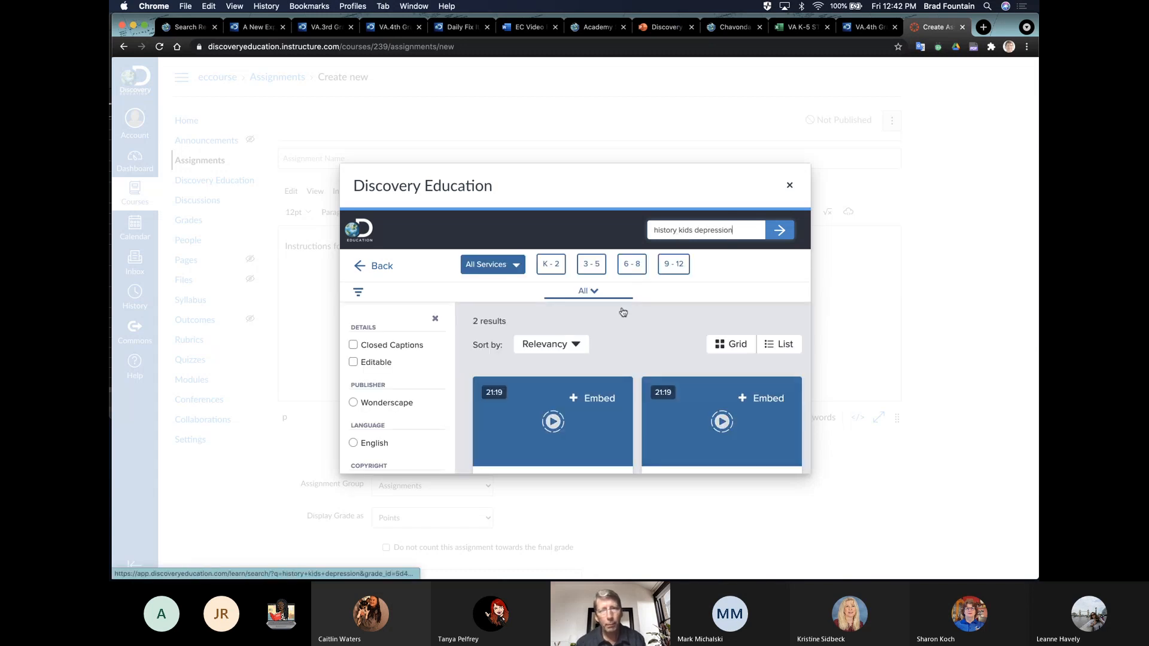
left_click(591, 397)
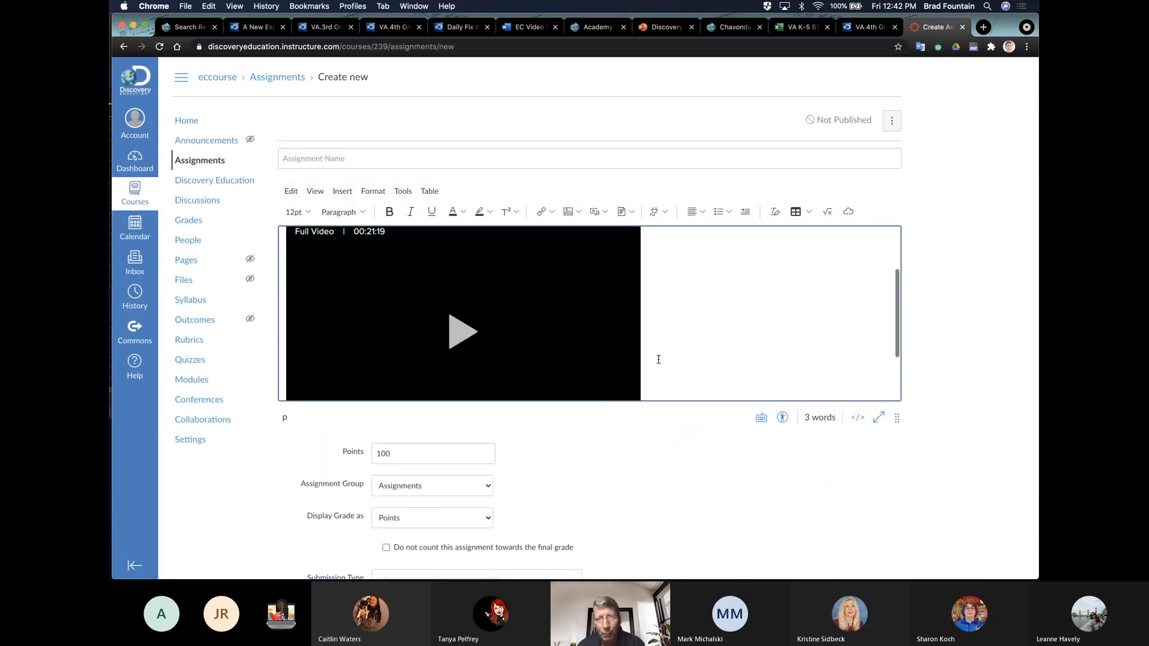
Play the embedded Great Depression video in the assignment description and mute its sound.
scroll(658, 359, "down", 3)
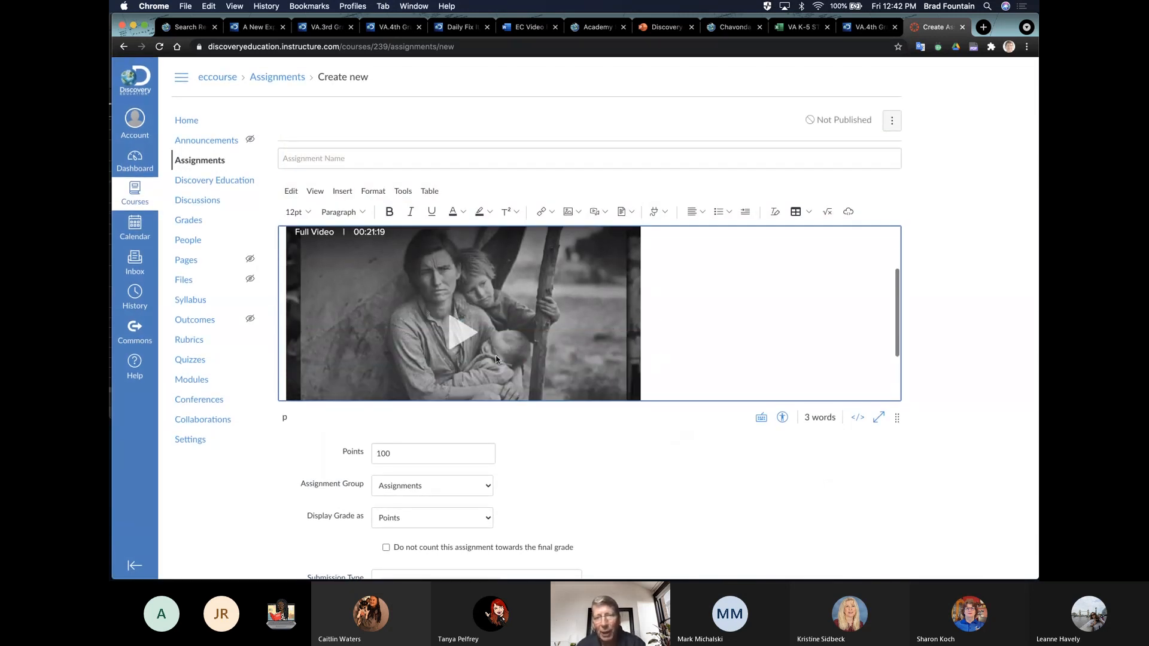
left_click(456, 338)
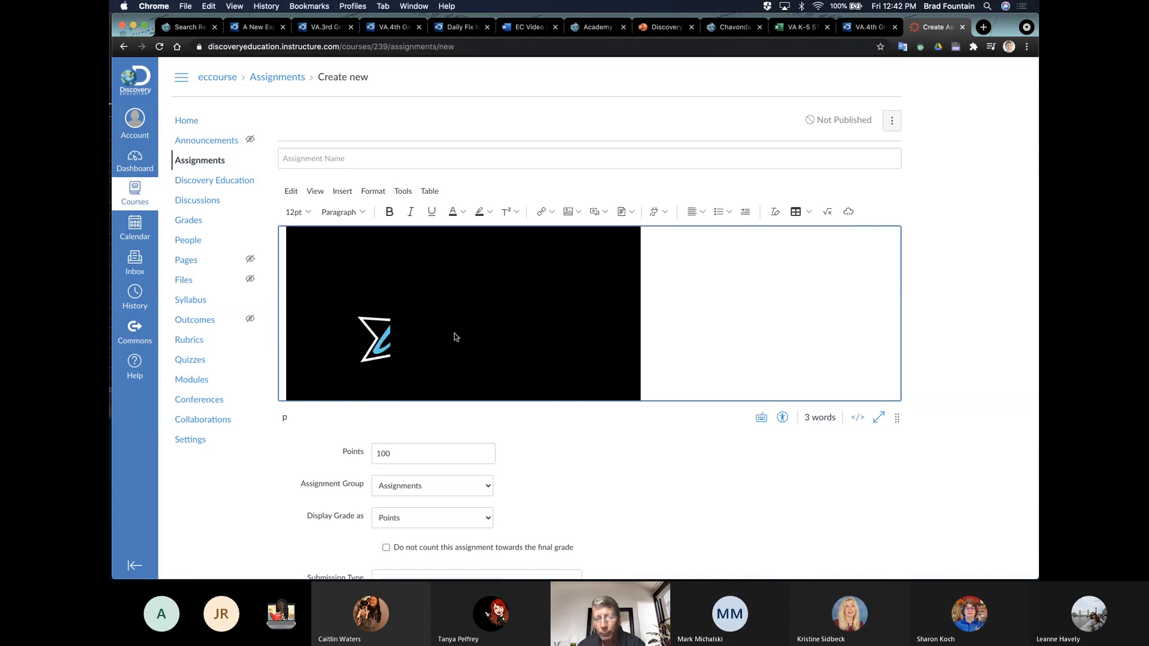
scroll(456, 337, "down", 2)
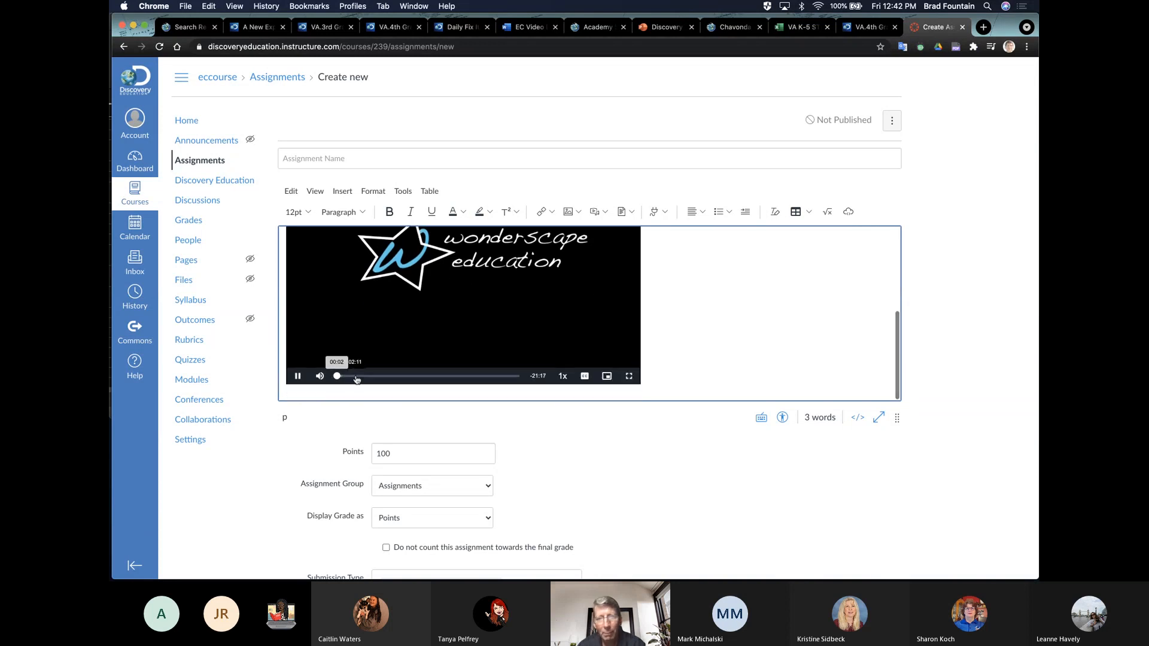
left_click(319, 376)
Browse the embedded video's caption languages and turn on Spanish captions.
left_click(584, 376)
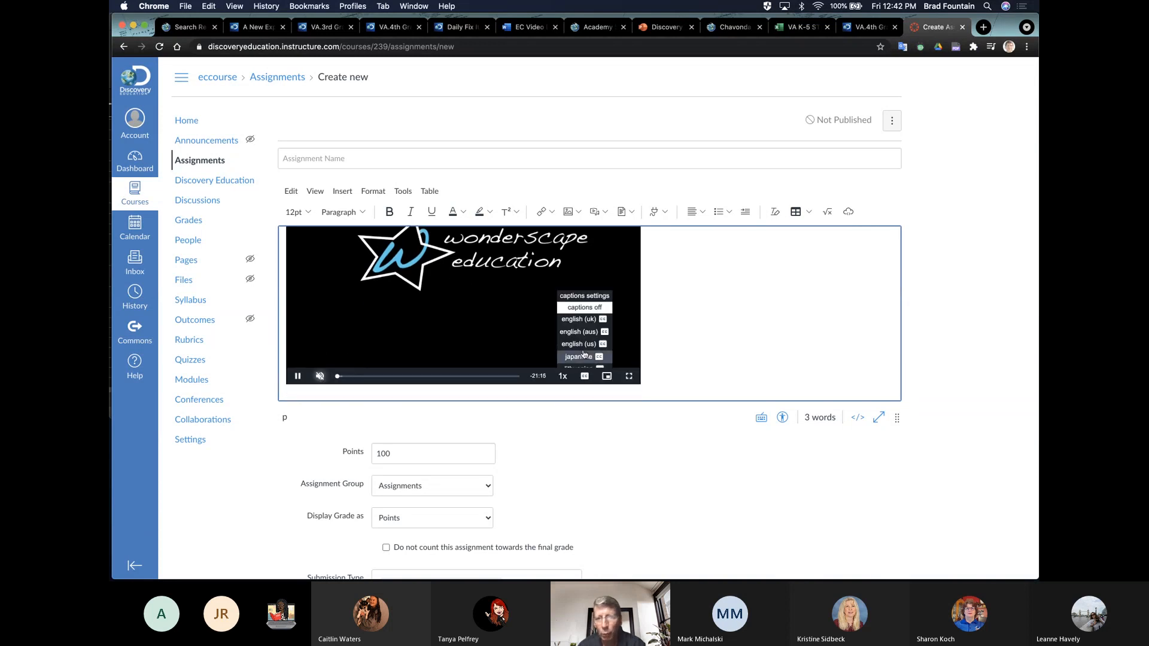
scroll(579, 348, "down", 2)
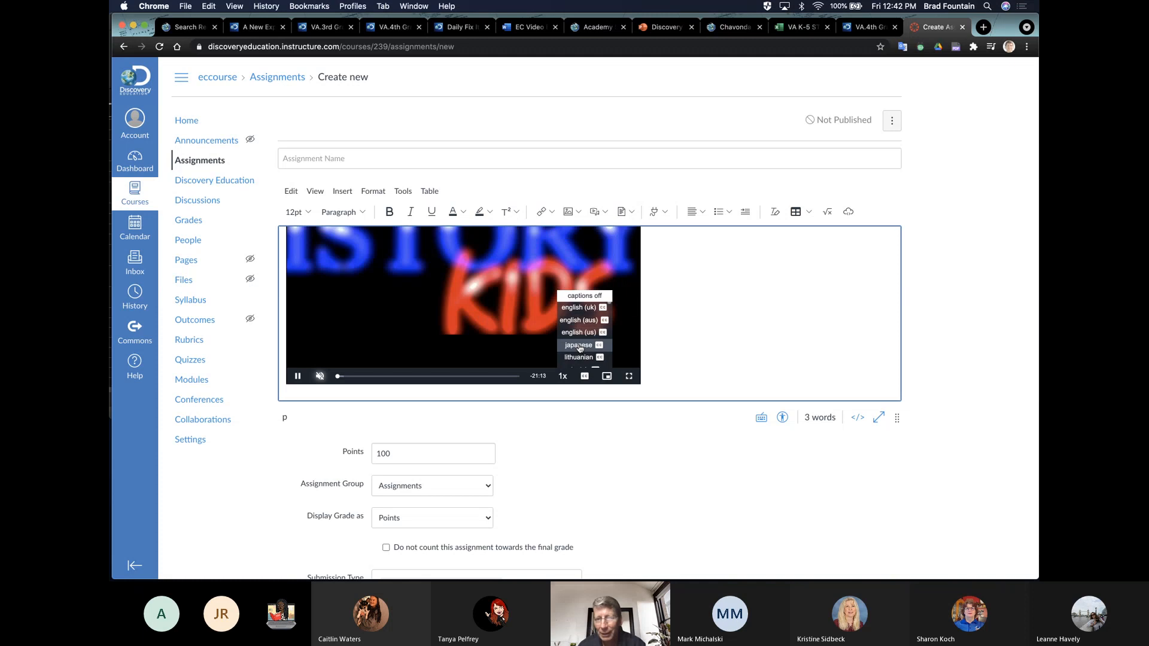
scroll(579, 348, "up", 2)
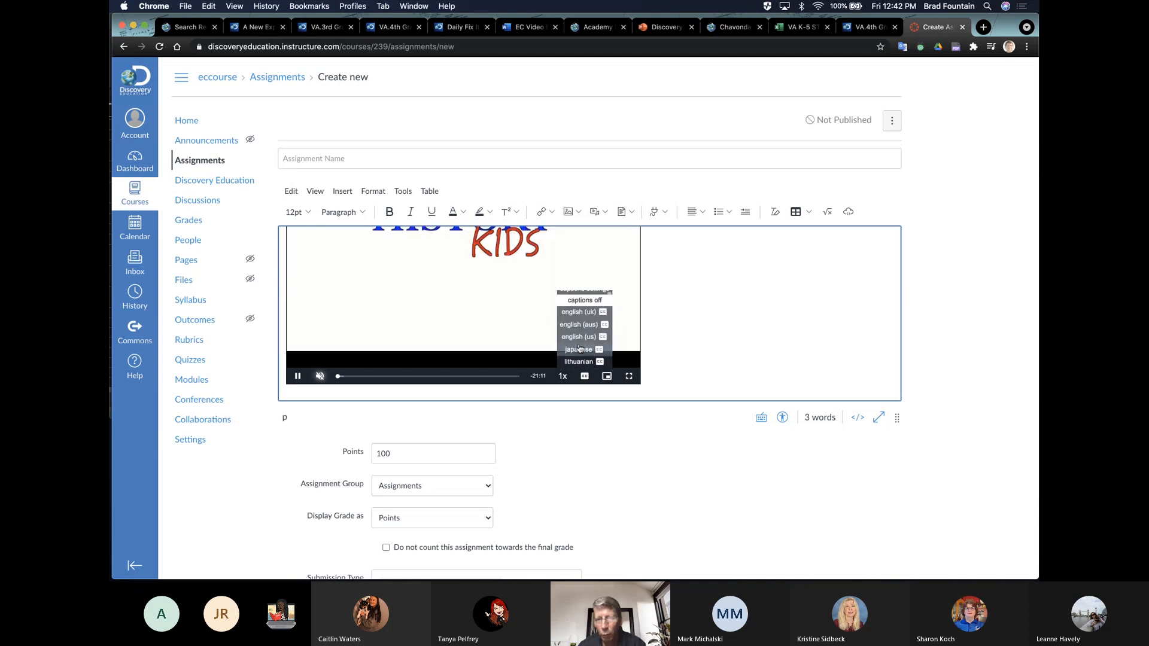
scroll(579, 348, "down", 3)
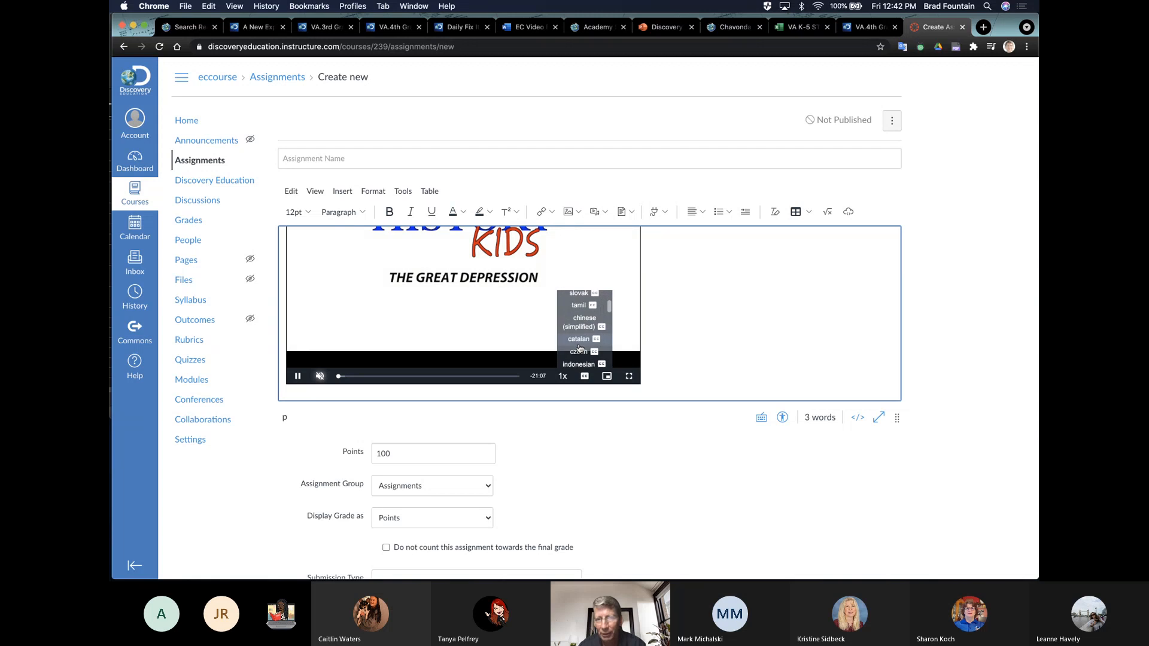
scroll(579, 348, "up", 1)
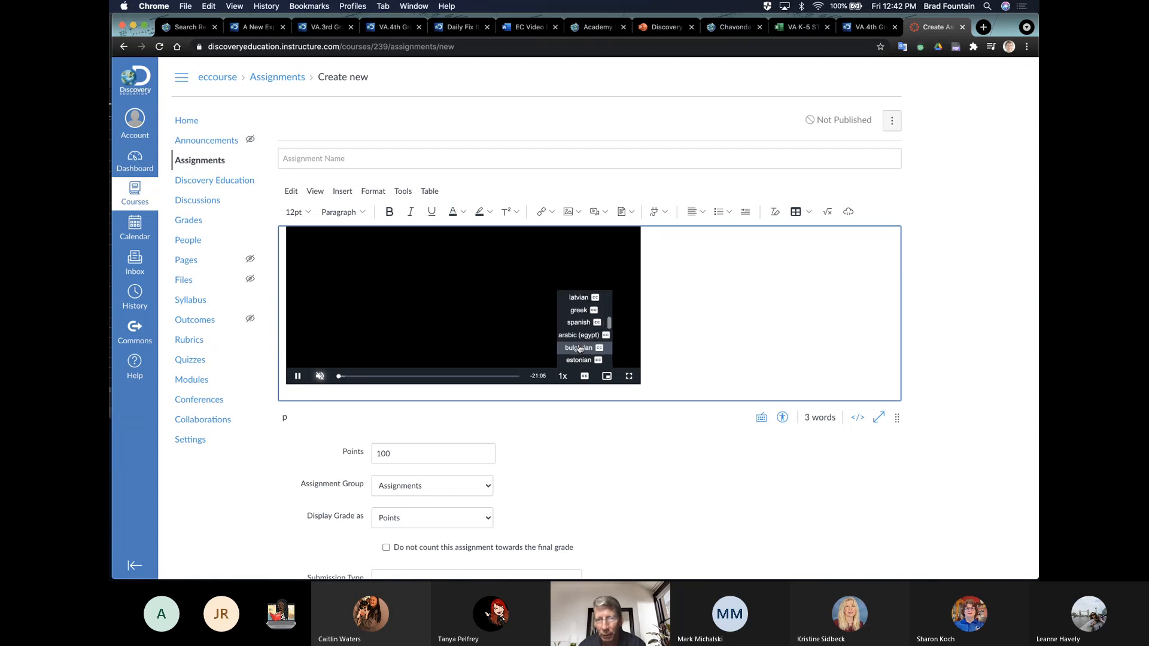
left_click(584, 324)
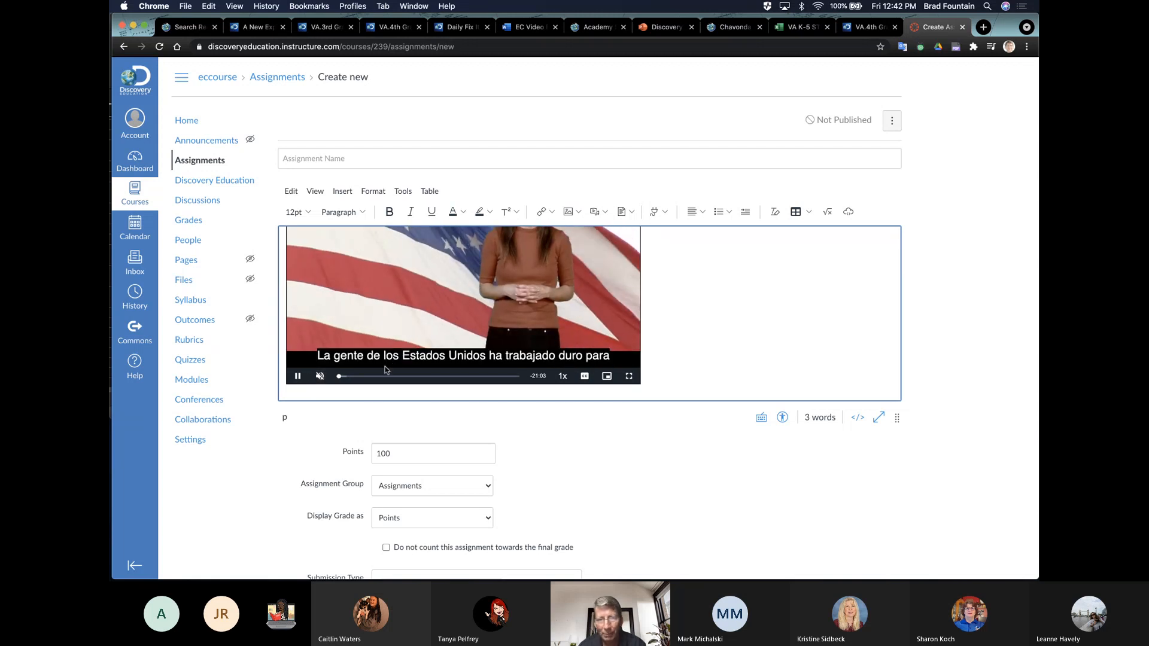
Expand the description editor to full screen and briefly unmute the playing video before muting it again.
mouse_move(319, 379)
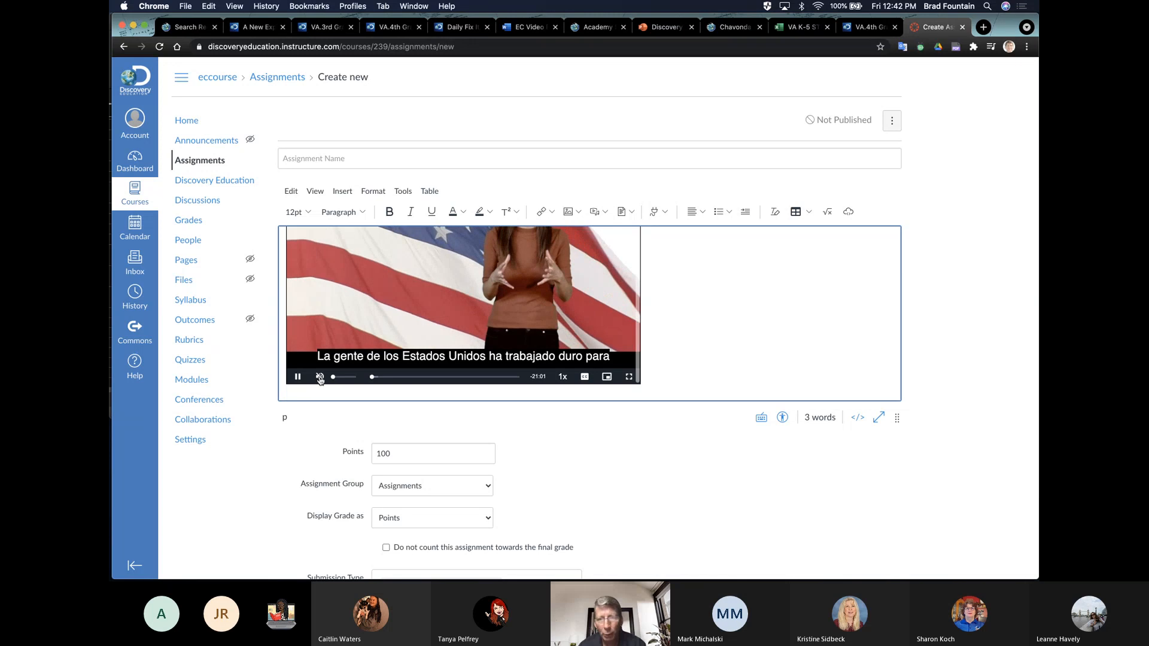
scroll(365, 332, "up", 2)
scroll(365, 333, "down", 2)
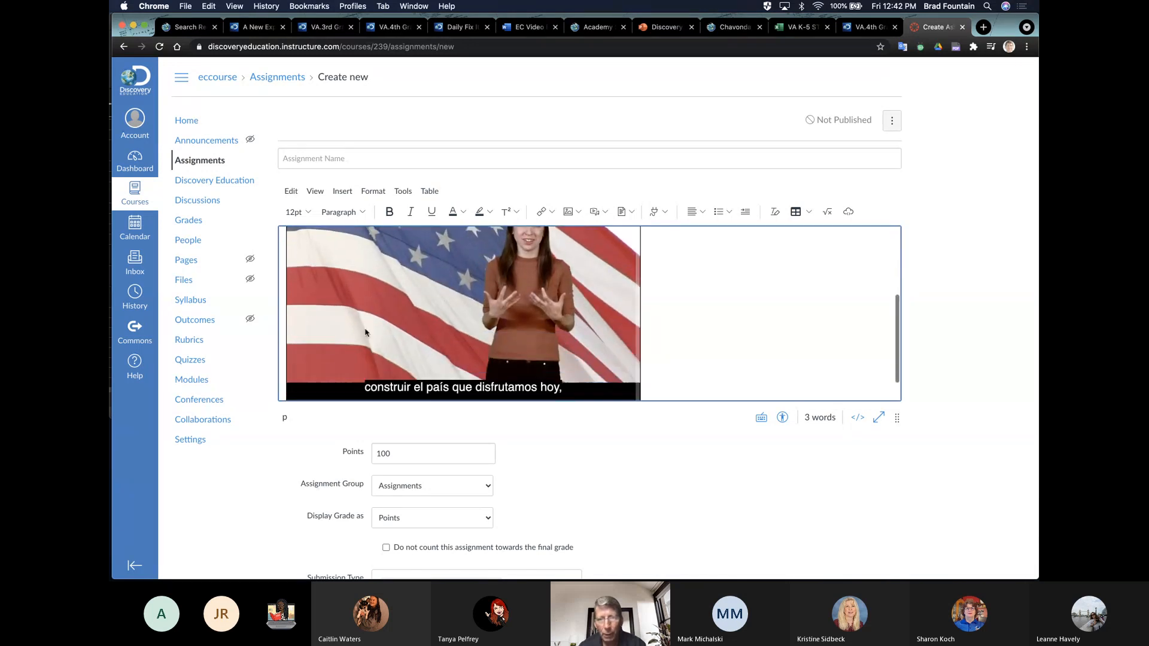
left_click(878, 416)
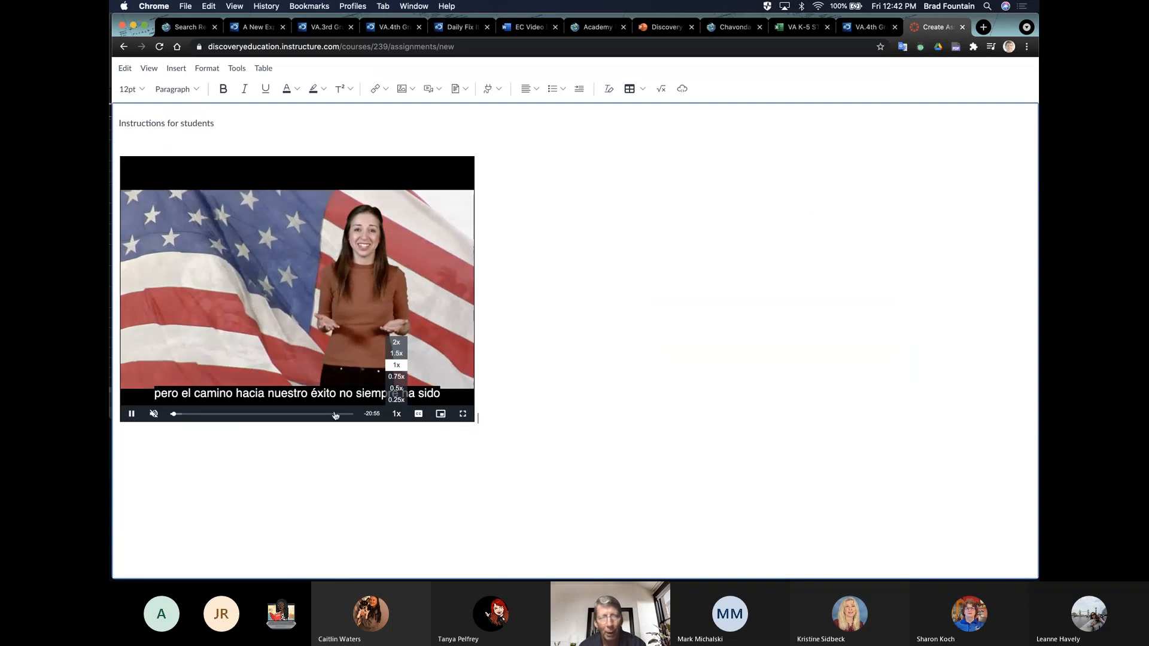
left_click(154, 414)
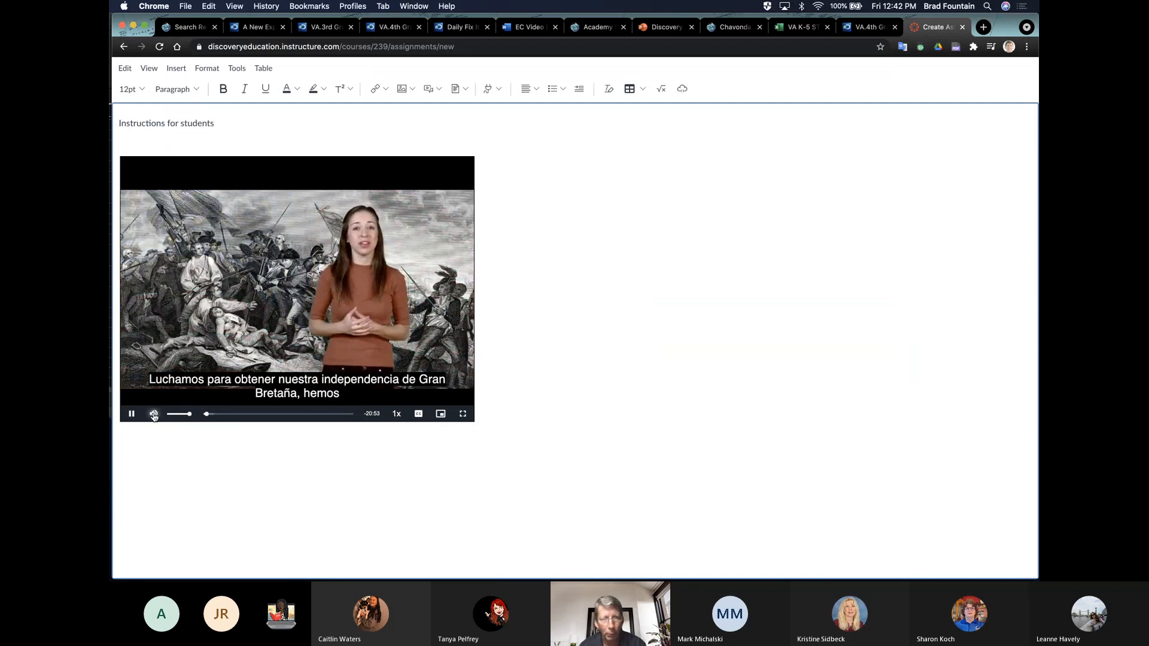
left_click(153, 414)
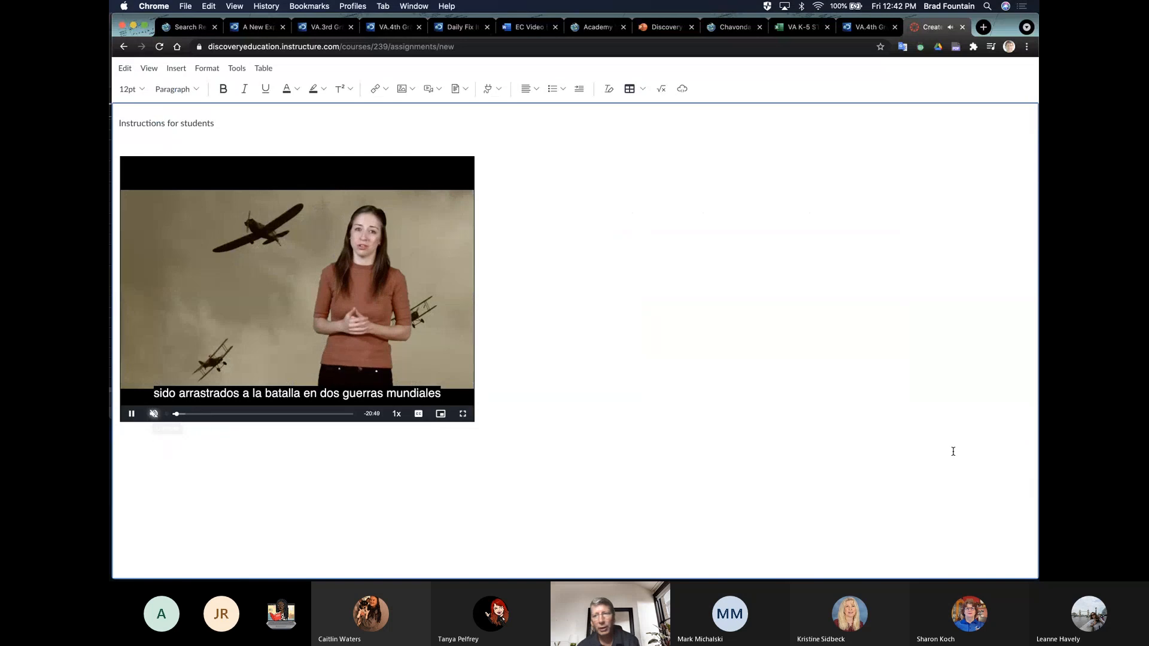
Go back one page from the full-screen editor, load the auto-saved content, and check the restored instructions and embedded video.
left_click(986, 455)
left_click(965, 377)
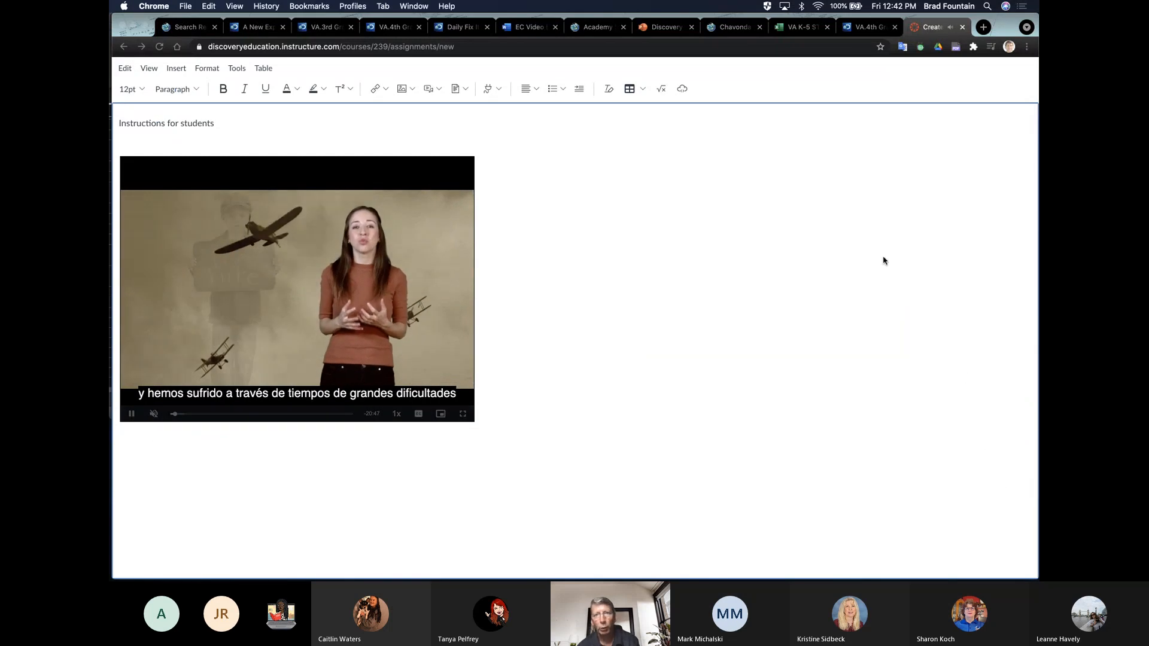
left_click(123, 46)
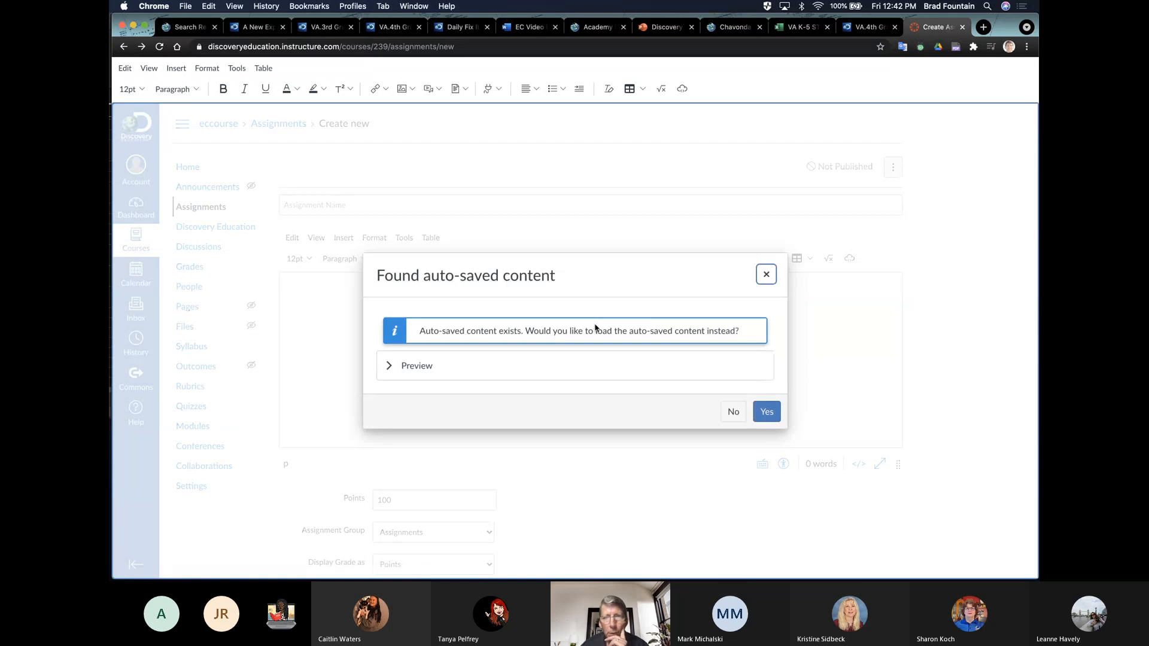
left_click(772, 411)
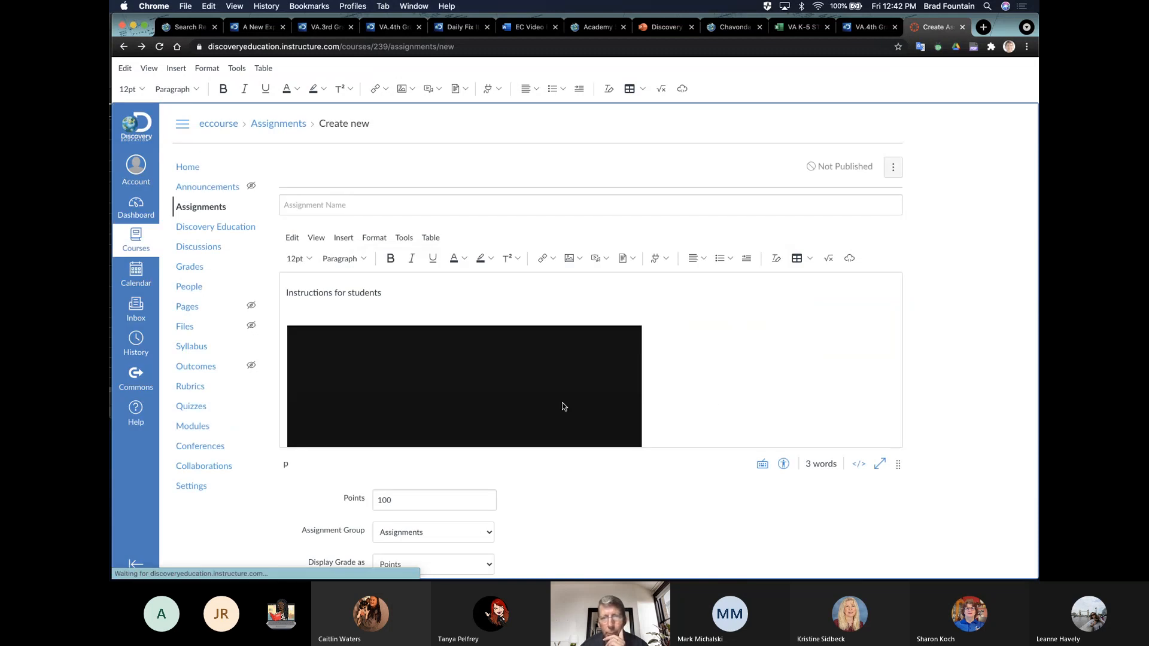
scroll(648, 365, "down", 5)
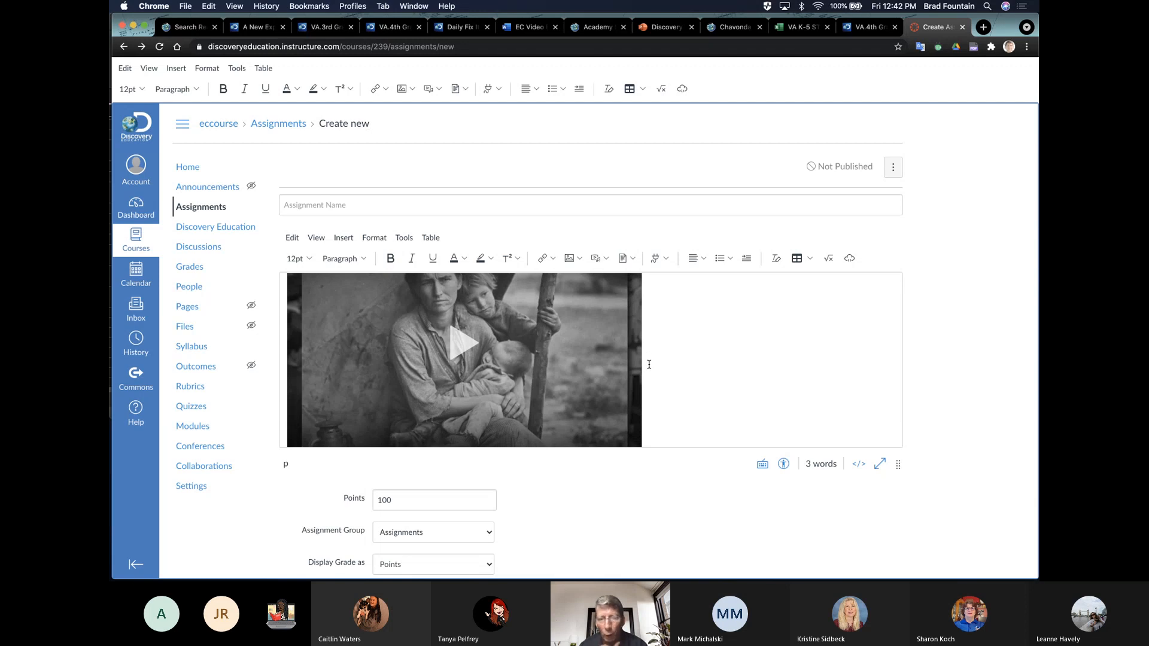
scroll(648, 365, "down", 3)
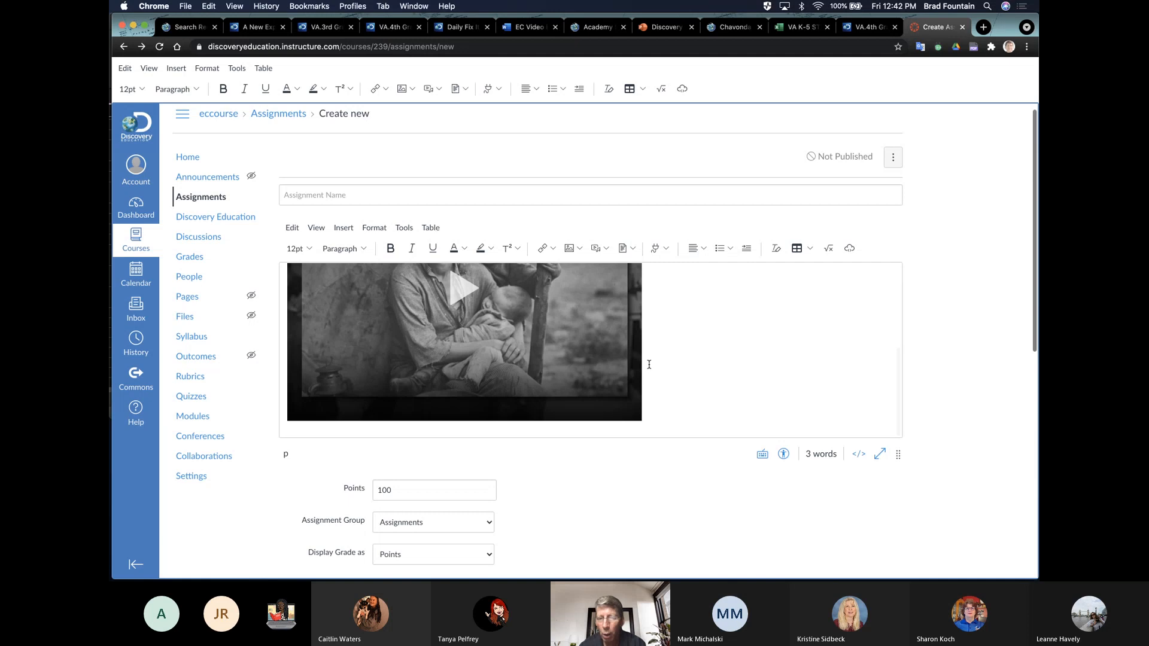
scroll(649, 364, "up", 2)
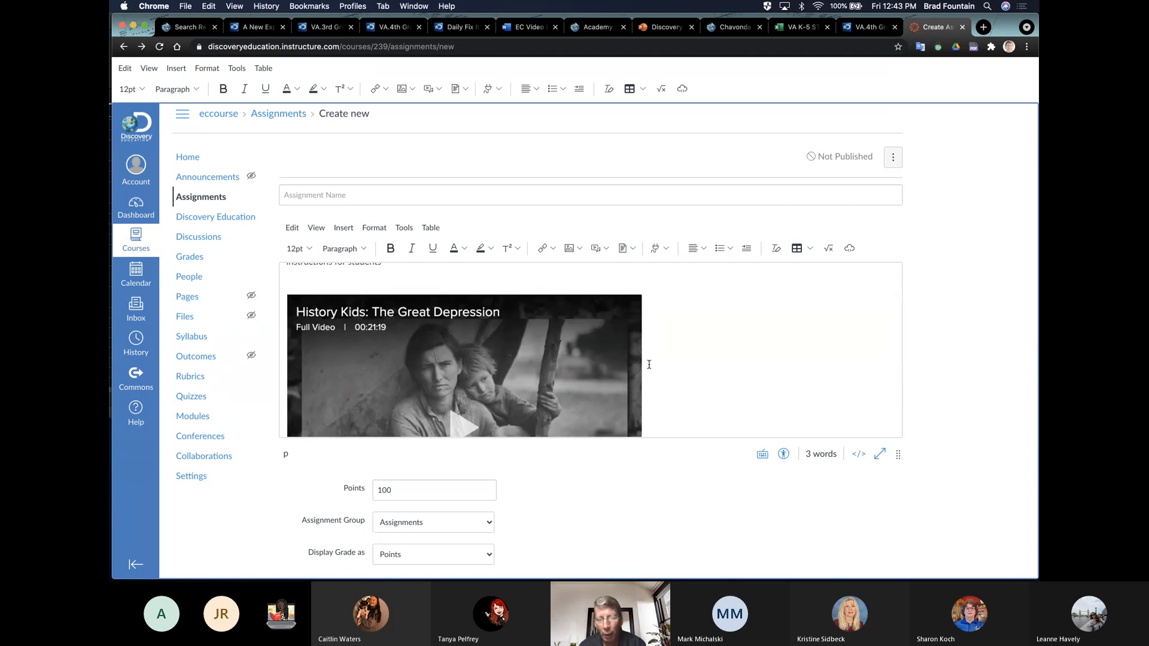
scroll(648, 364, "up", 1)
scroll(648, 364, "down", 2)
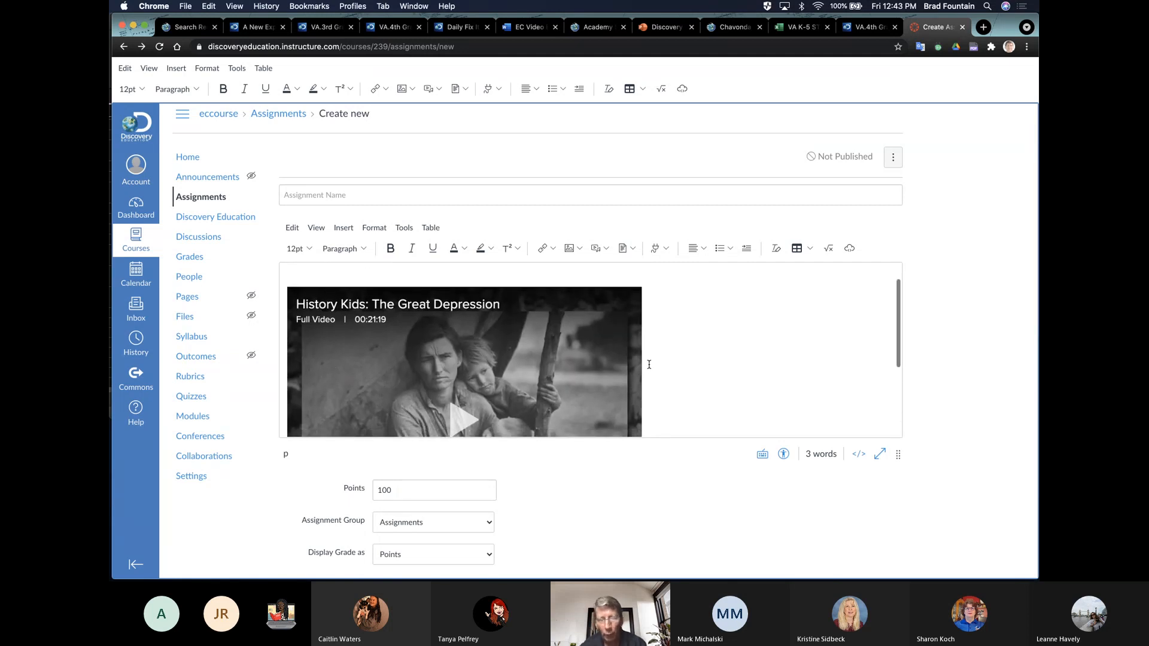
scroll(649, 364, "down", 2)
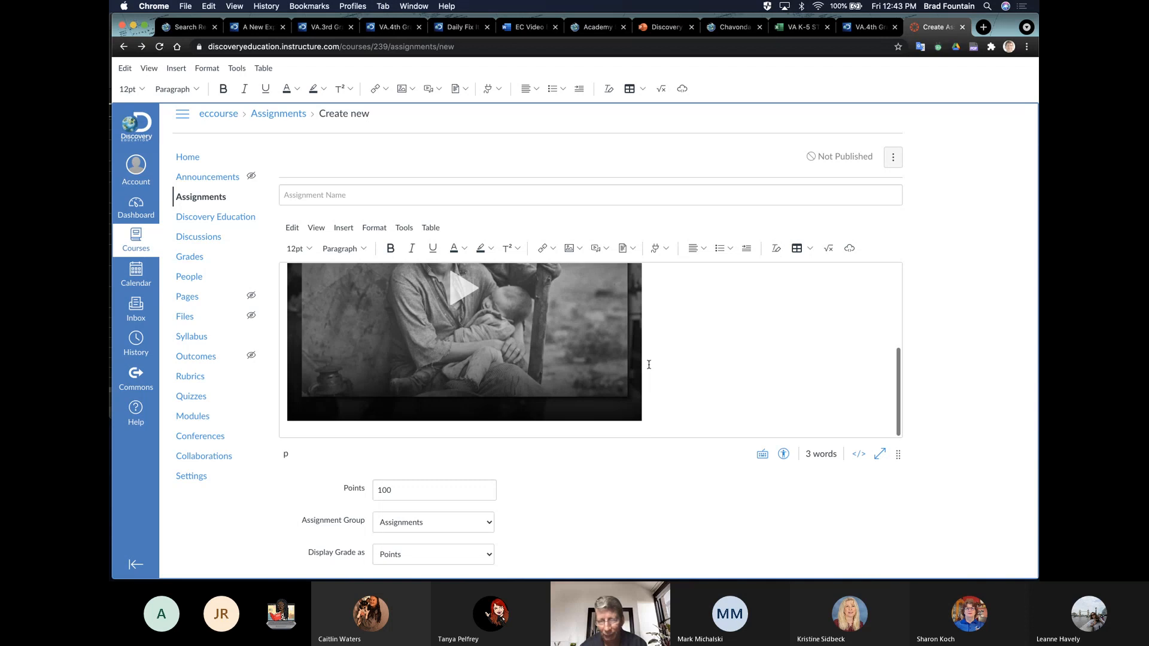
Set the assignment's due date to May 31, 2021 for everyone.
scroll(619, 472, "down", 5)
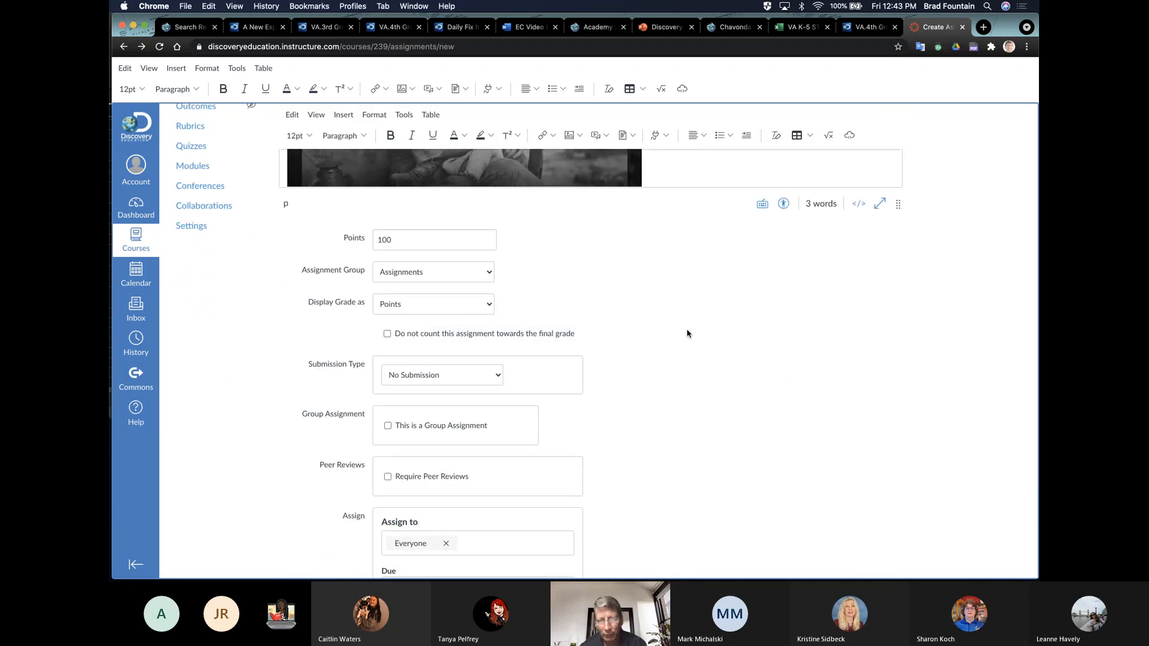
scroll(686, 333, "down", 4)
left_click(562, 409)
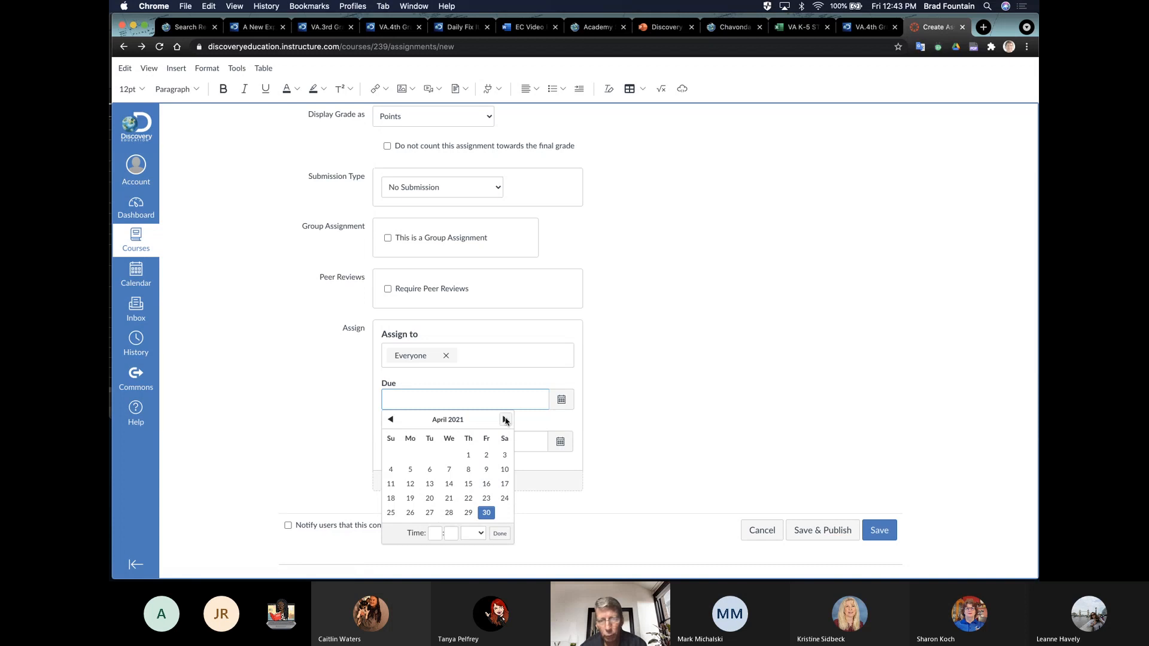
left_click(505, 419)
left_click(408, 527)
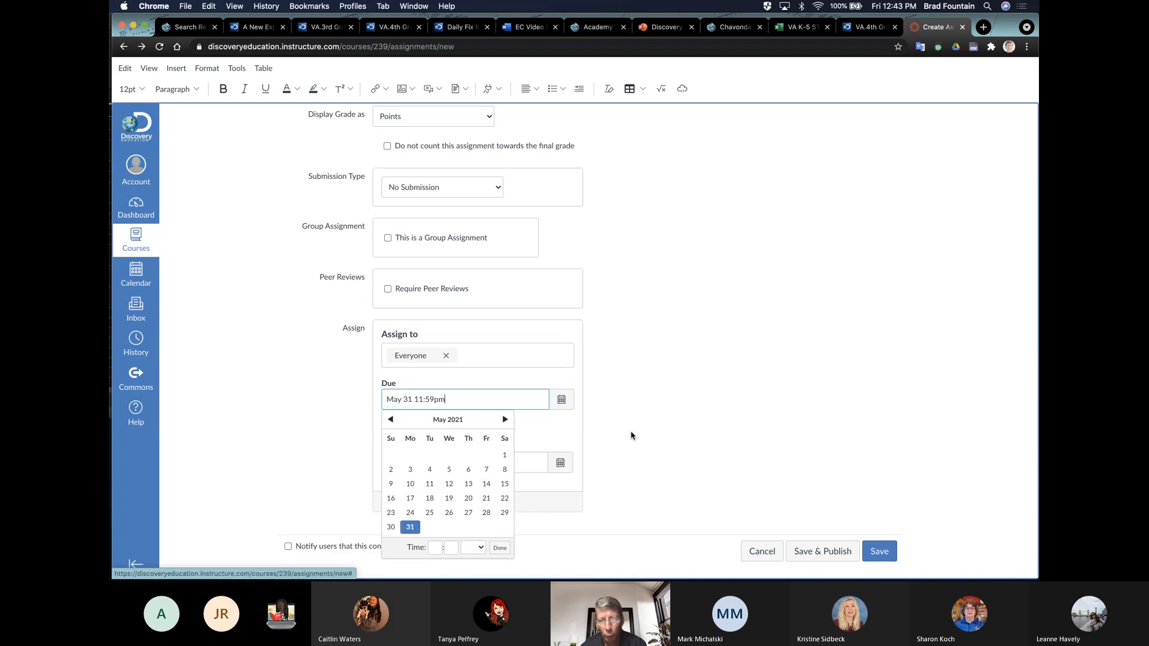
left_click(631, 435)
Make the assignment available from April 30 until May 31, 2021.
left_click(462, 463)
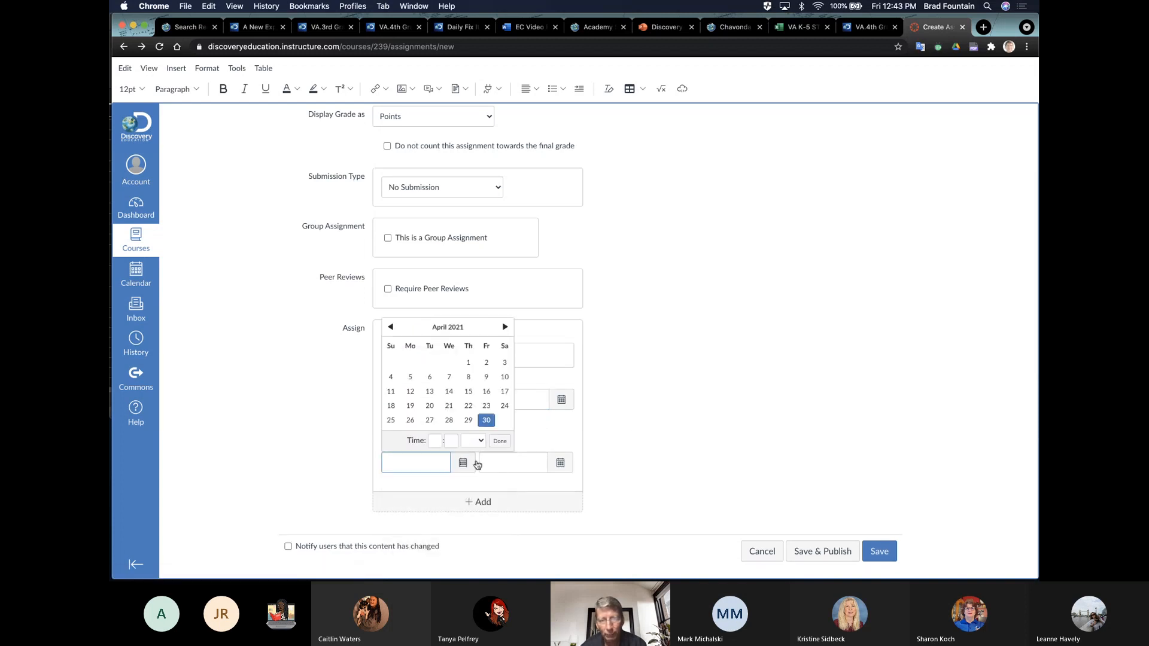
left_click(486, 420)
left_click(560, 462)
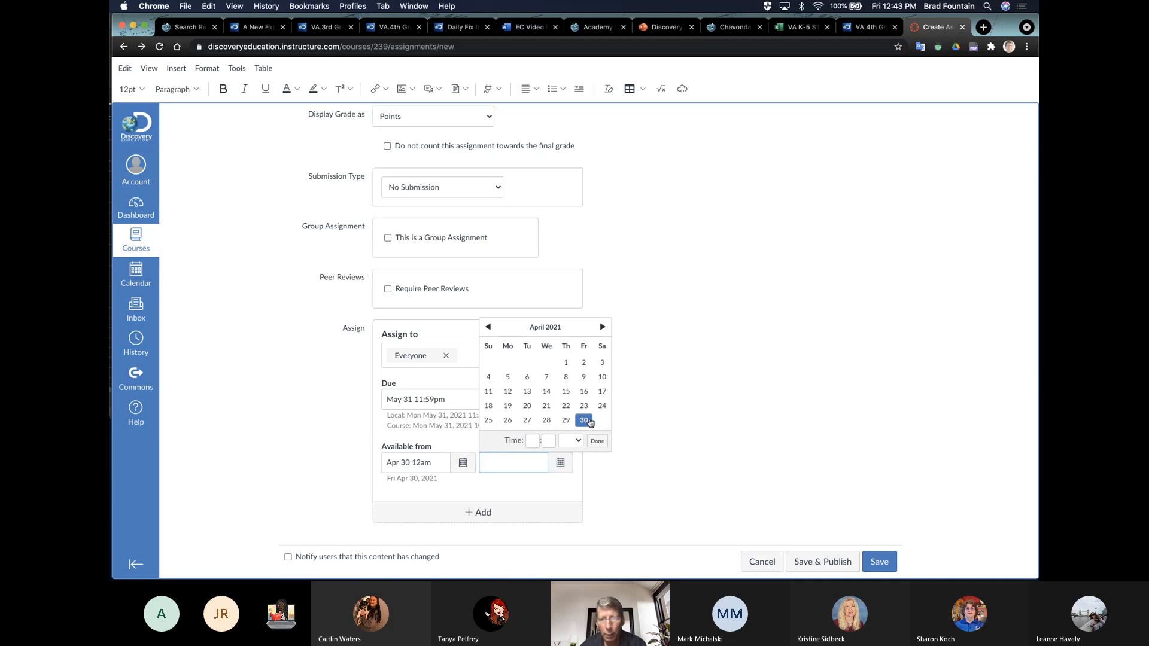
left_click(601, 326)
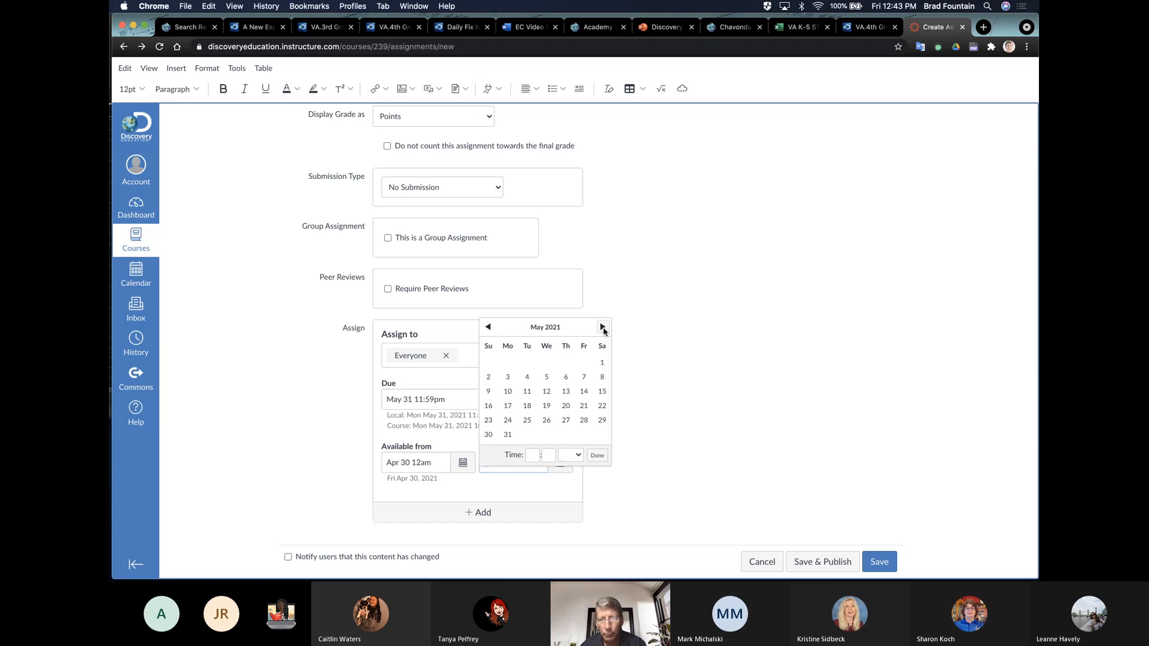
left_click(507, 437)
left_click(667, 454)
scroll(666, 454, "down", 2)
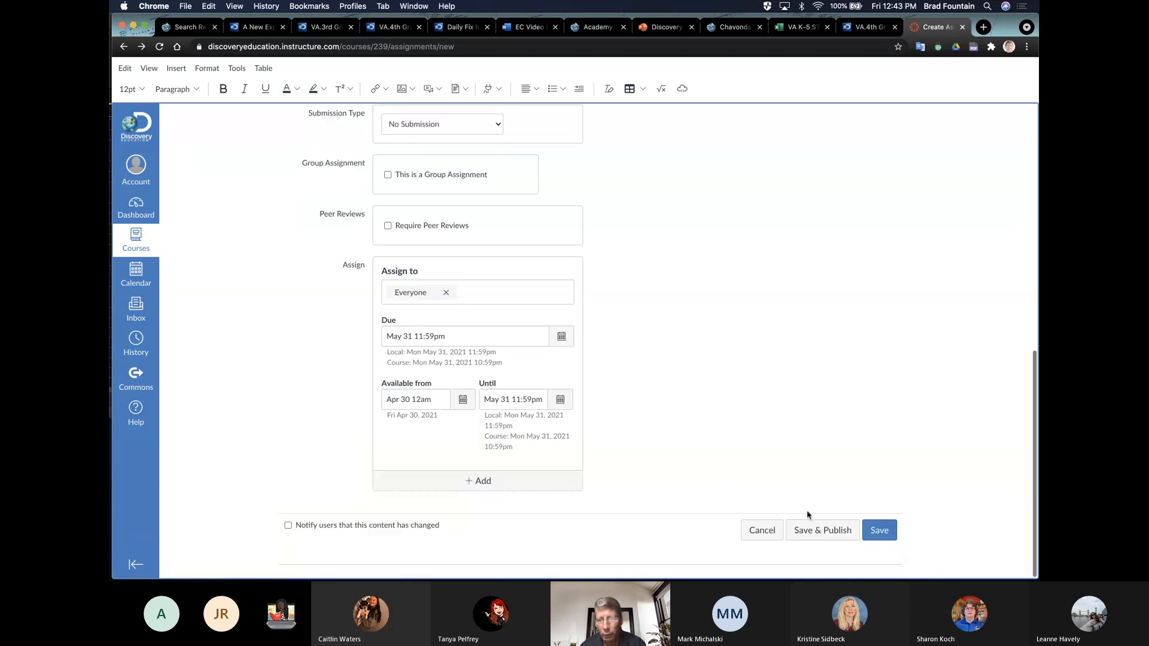
Name the assignment "The Great Depression" and save and publish it.
left_click(811, 530)
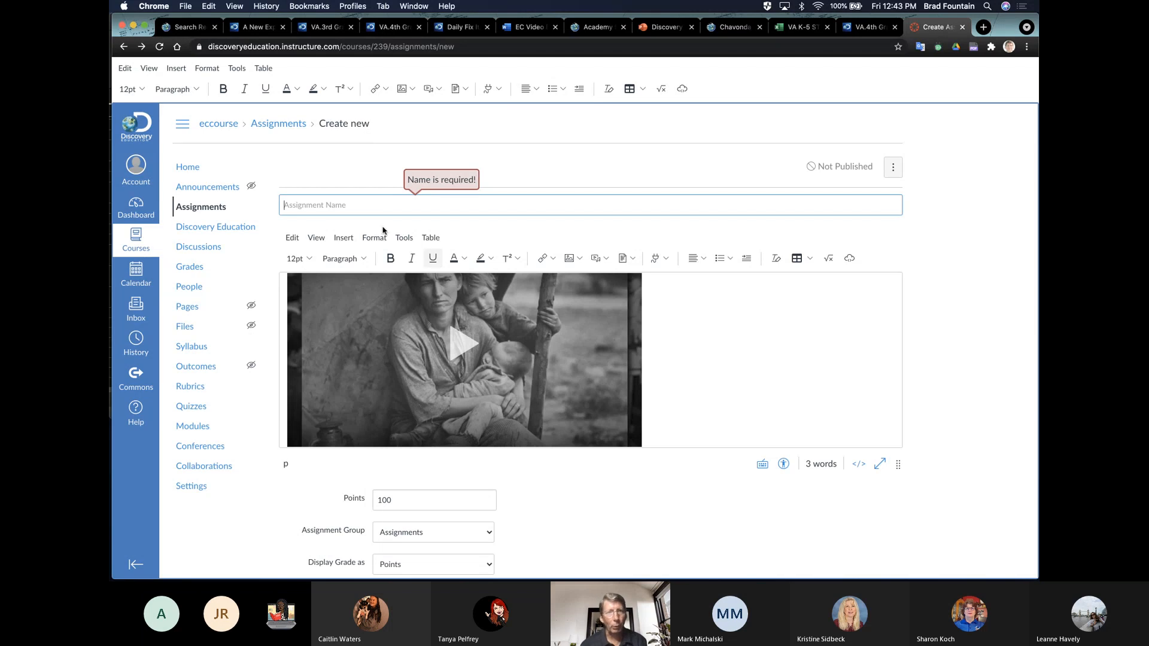
left_click(350, 204)
type("The G")
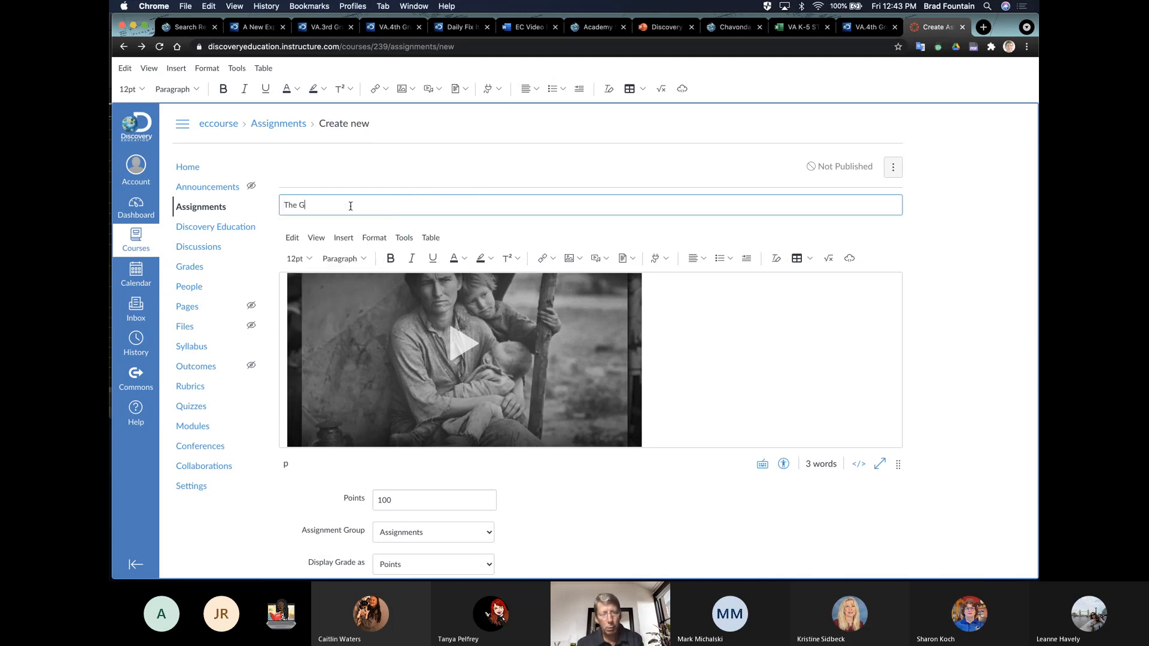
type("reat Depression")
scroll(942, 226, "down", 10)
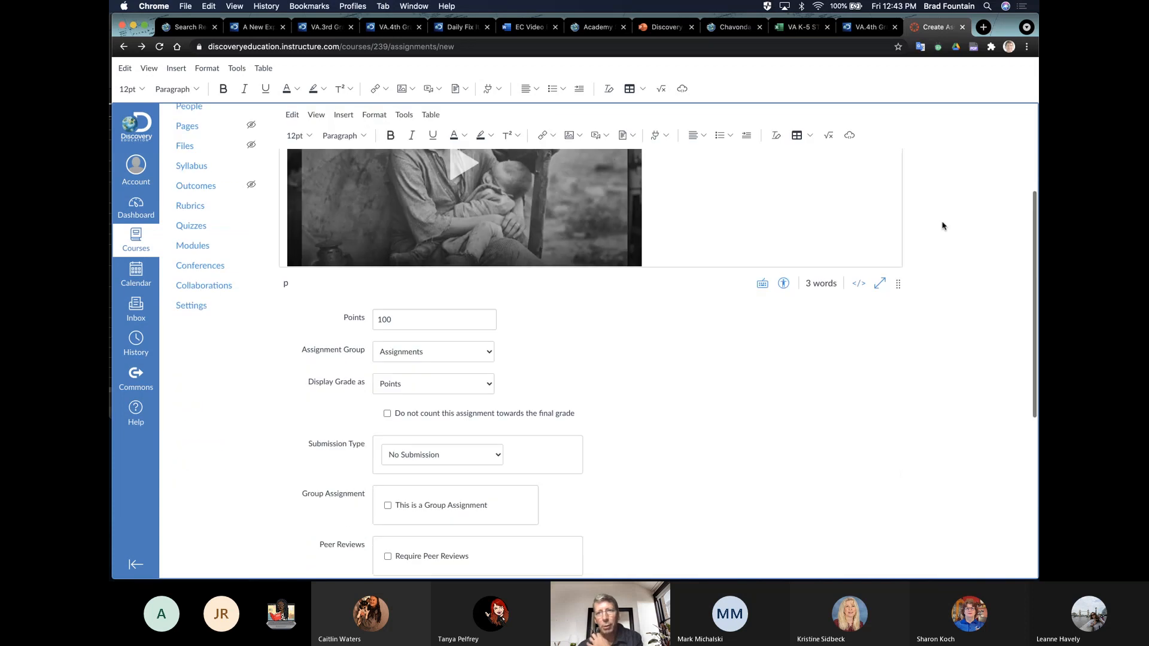
left_click(826, 528)
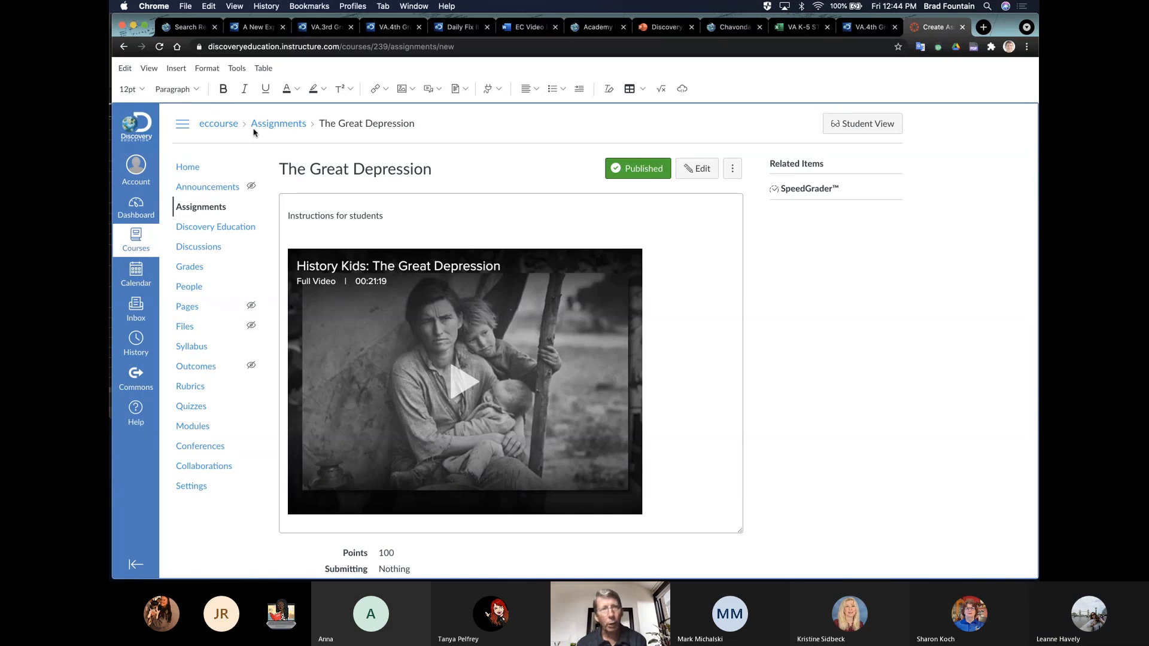
Switch to the Discovery Education site, return to its homepage, and open the Social Studies Techbook.
left_click(190, 28)
left_click(192, 95)
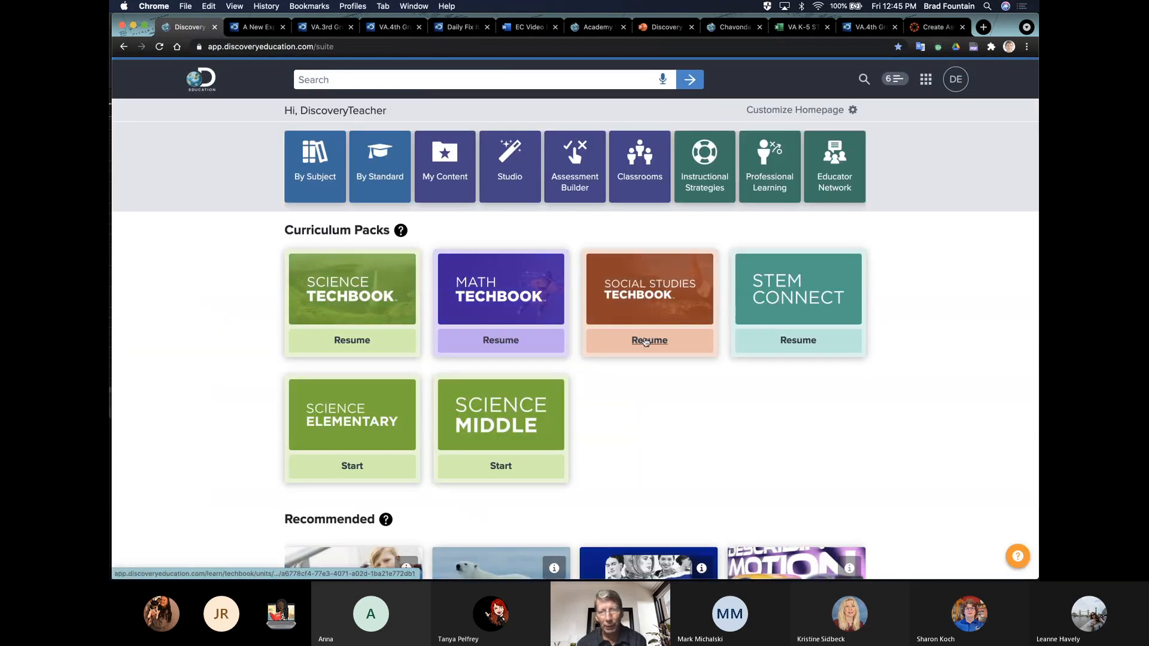
left_click(639, 300)
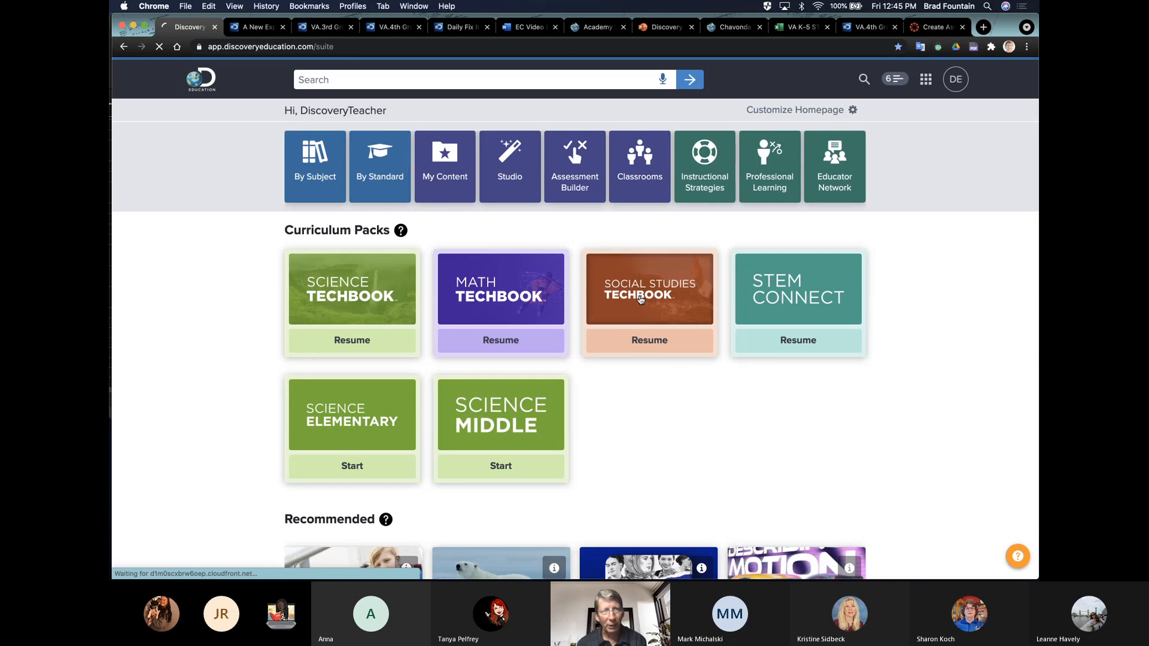
In the United States History course, find Chapter 8, World War II (1931-1945), and open concept 8.3, The War in the Pacific.
scroll(641, 301, "down", 8)
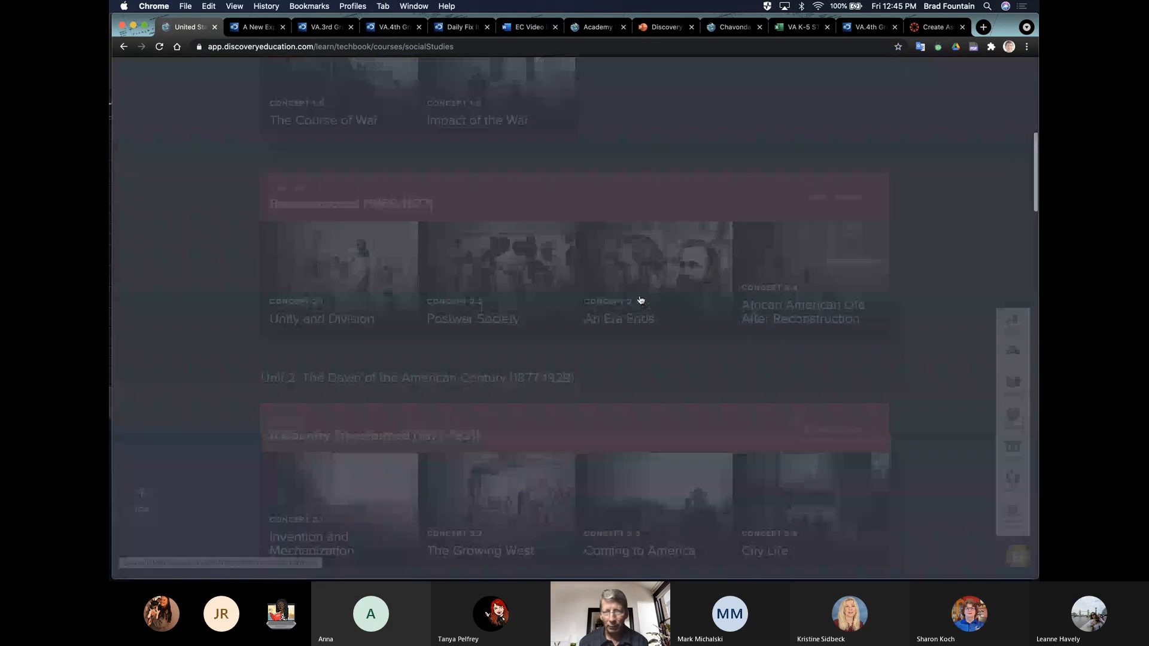
left_click(691, 206)
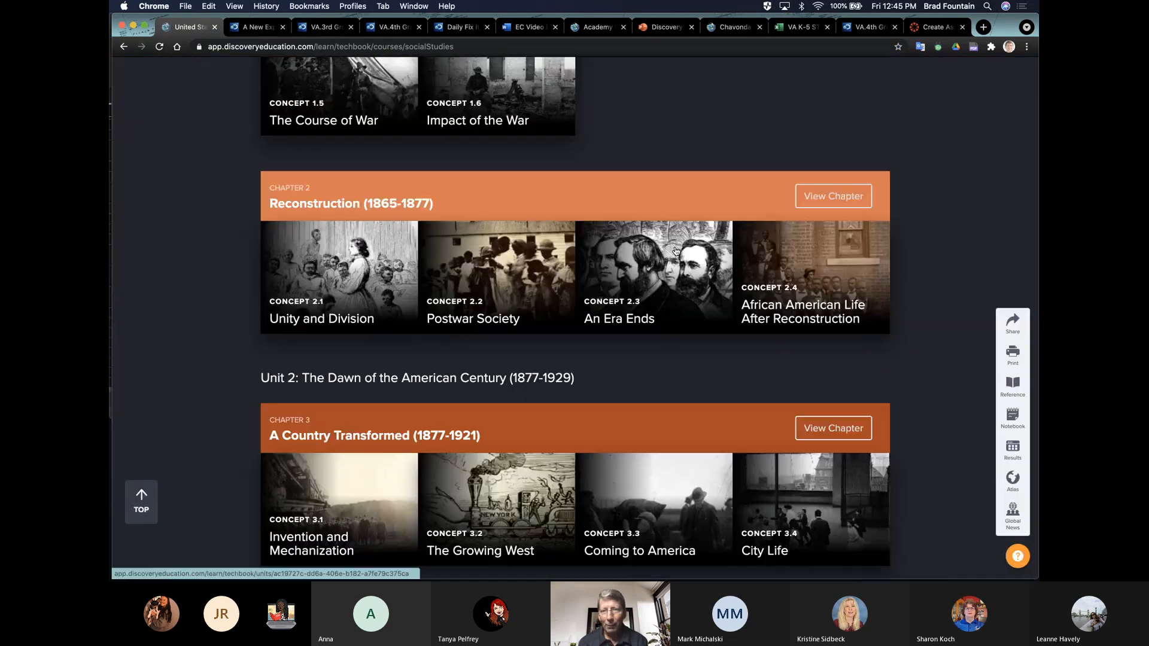
scroll(651, 333, "down", 14)
scroll(652, 334, "down", 8)
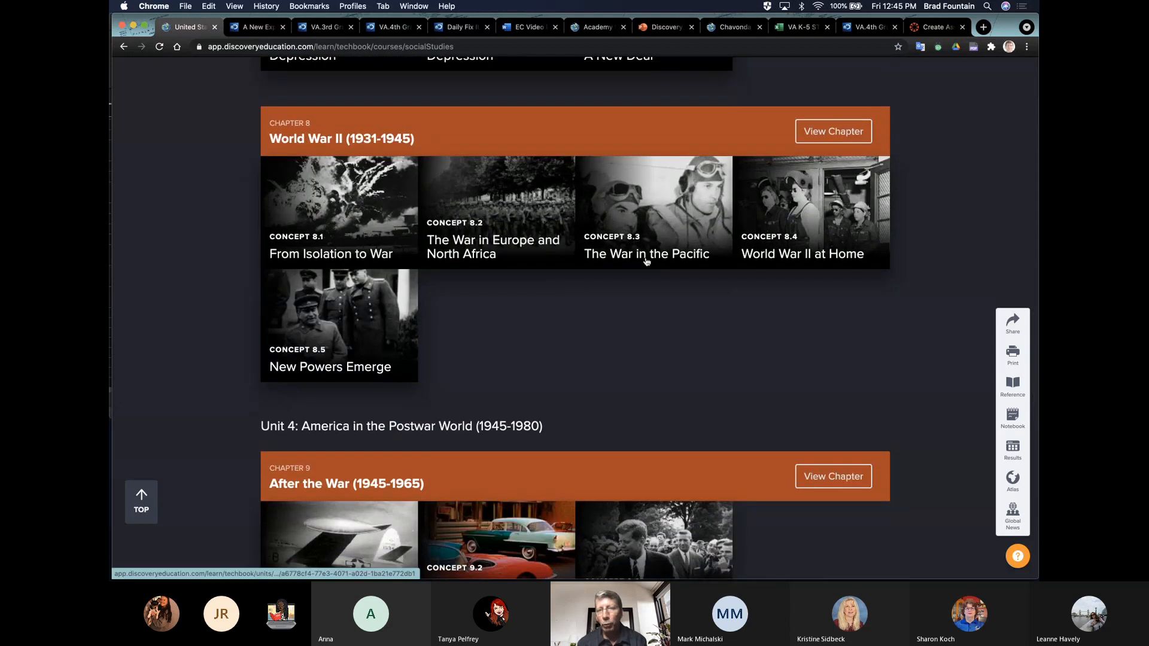
left_click(645, 259)
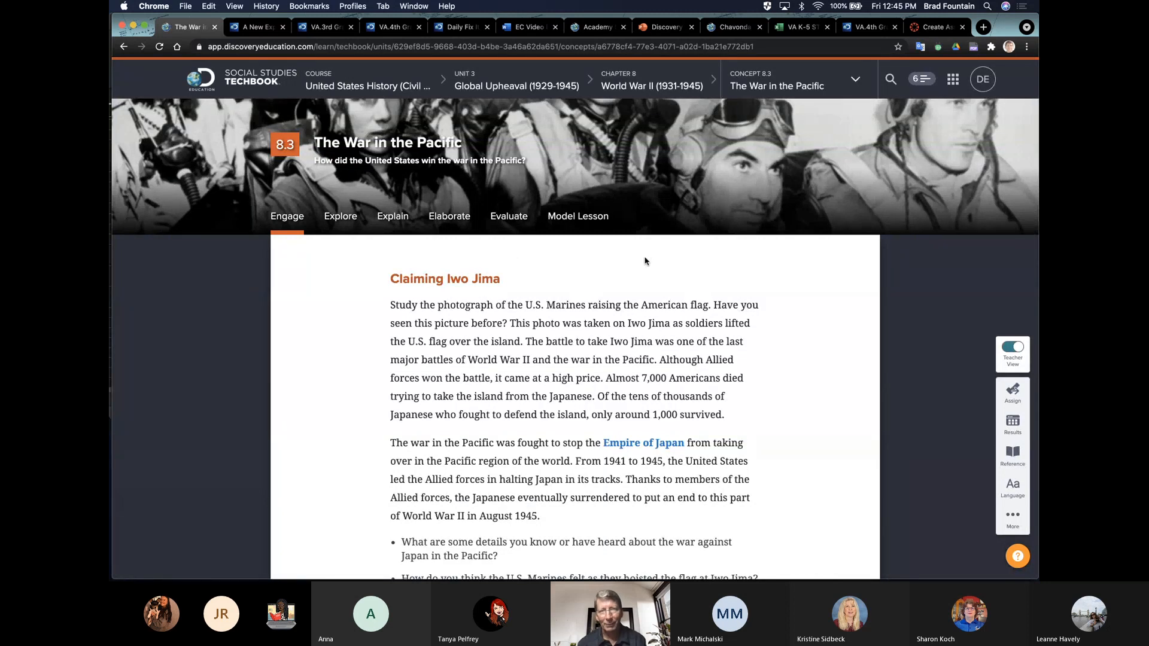
Go to the concept's Elaborate activities and open the Defeating Japan investigation page.
left_click(447, 220)
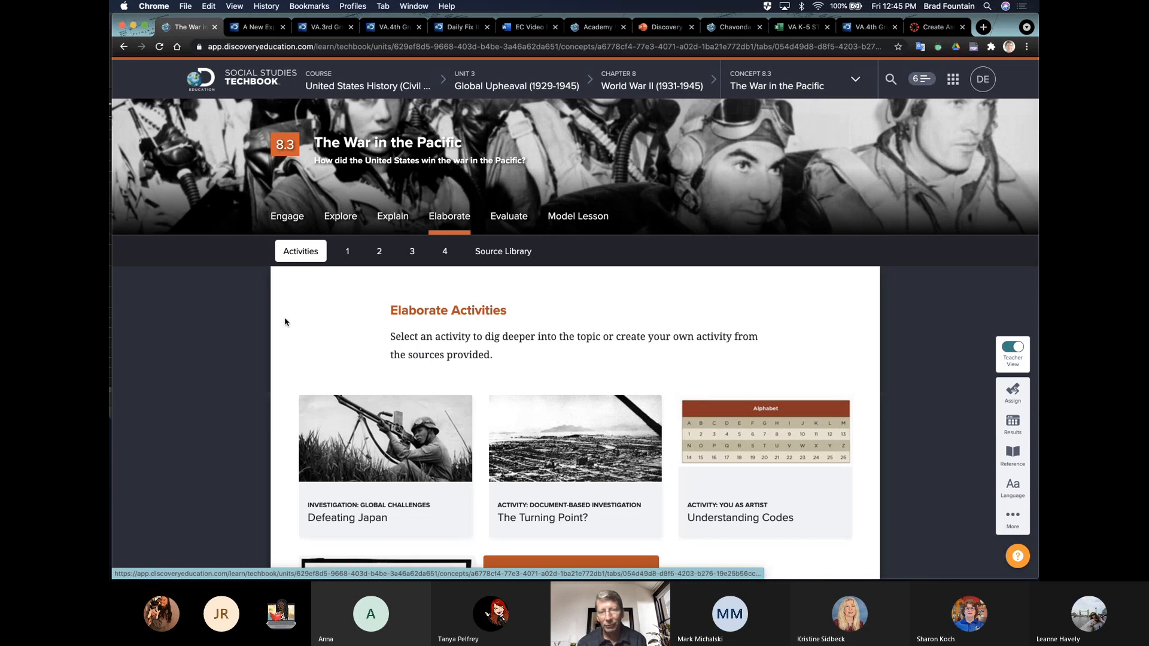
scroll(277, 418, "down", 3)
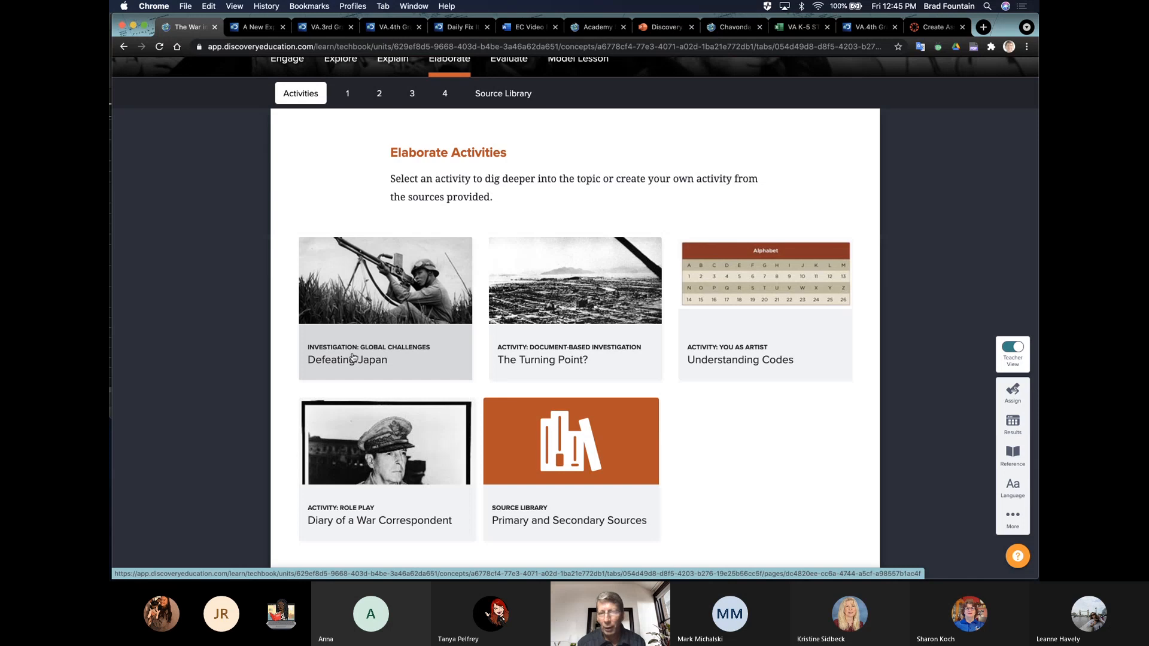
left_click(374, 338)
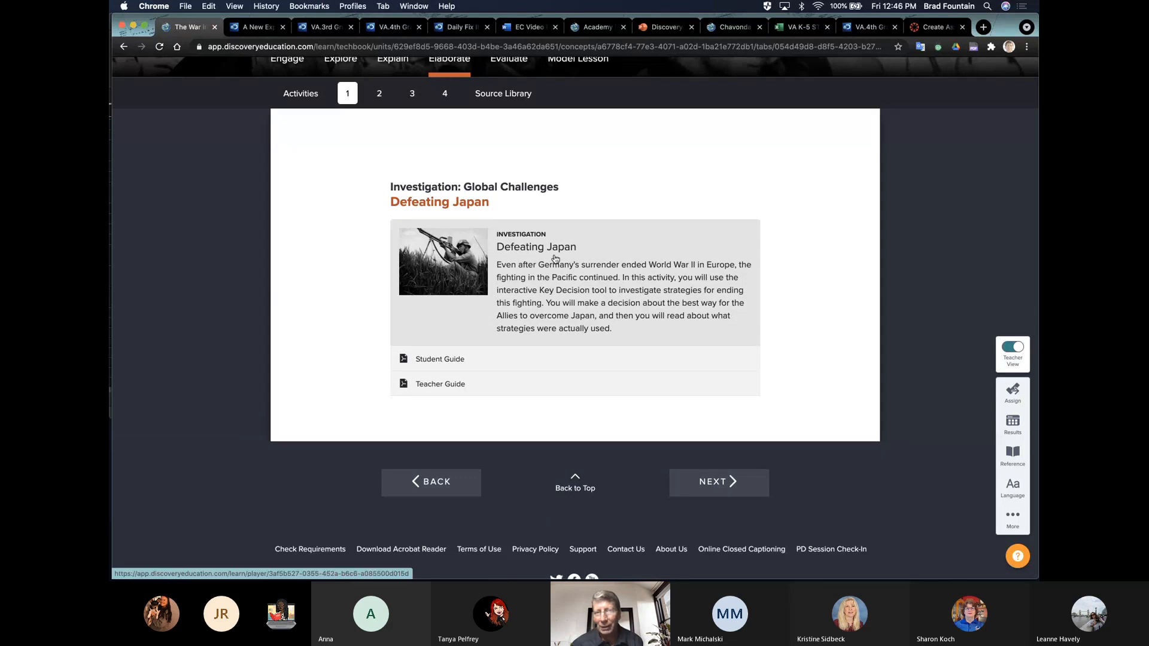
Launch the Defeating Japan interactive and enlarge its pop-up window to fit the content.
scroll(542, 266, "up", 5)
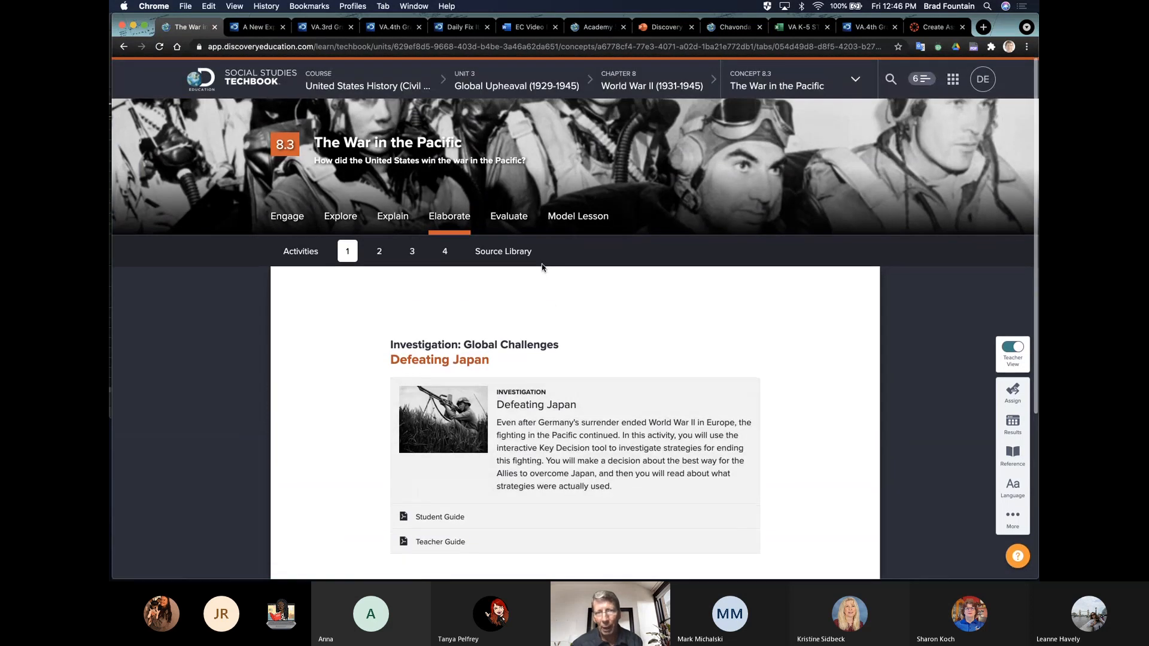
scroll(542, 267, "down", 3)
left_click(483, 293)
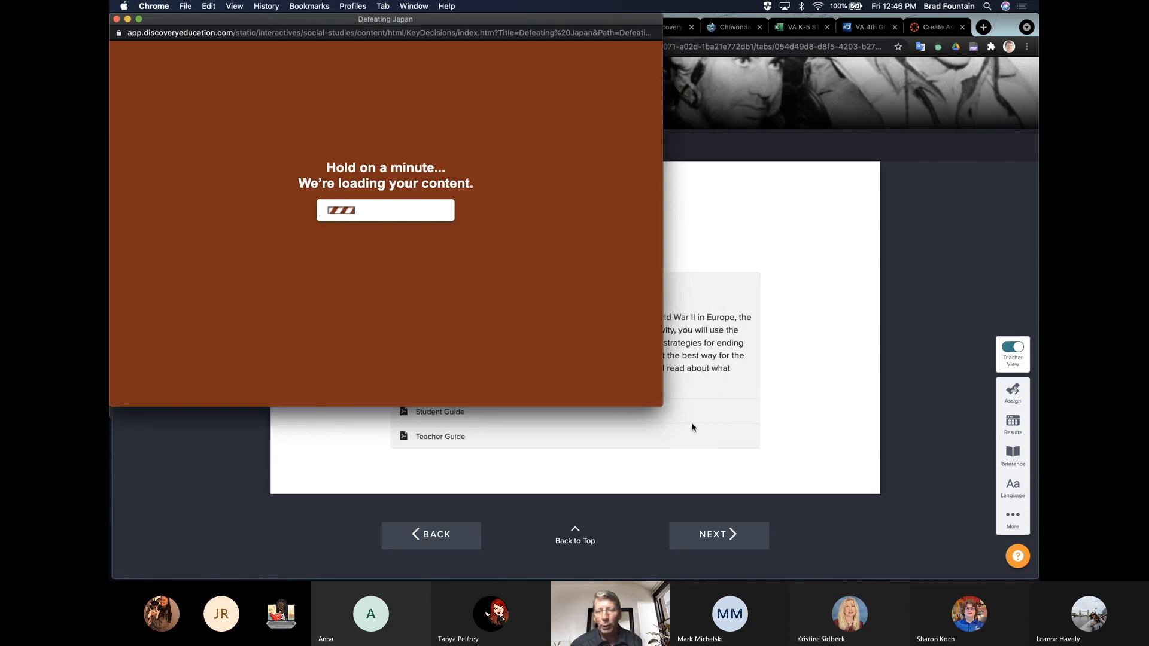
left_click_drag(661, 405, 701, 442)
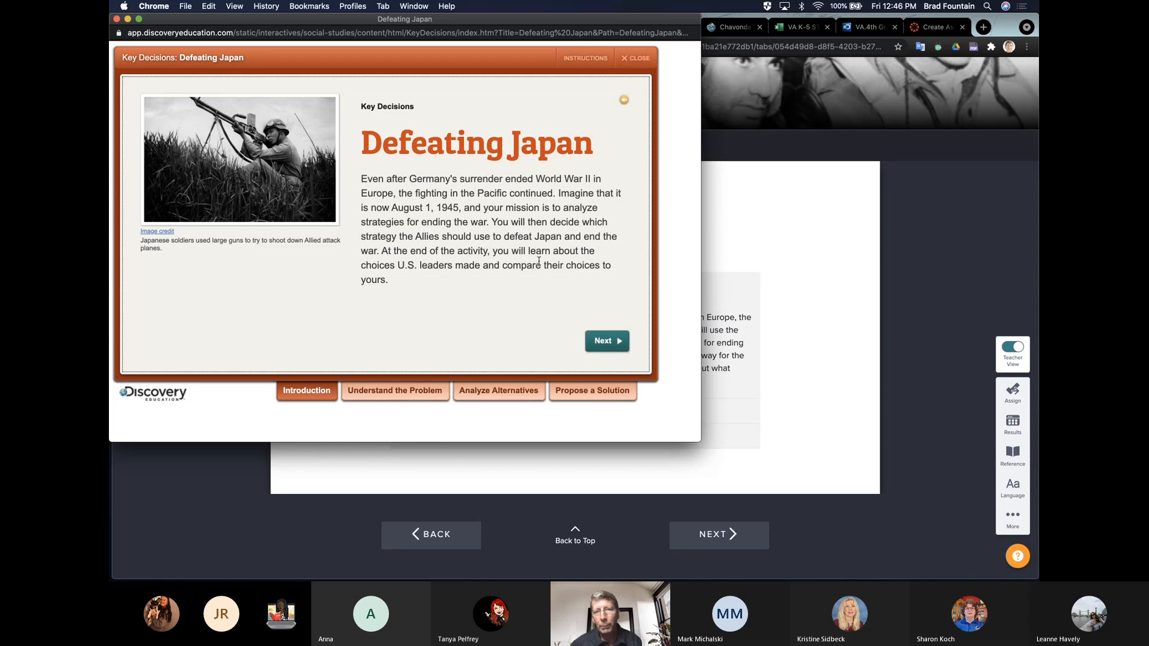
Review the three evidence items under Understand the Problem, and hide the problem statement to reveal the background photo.
left_click(606, 341)
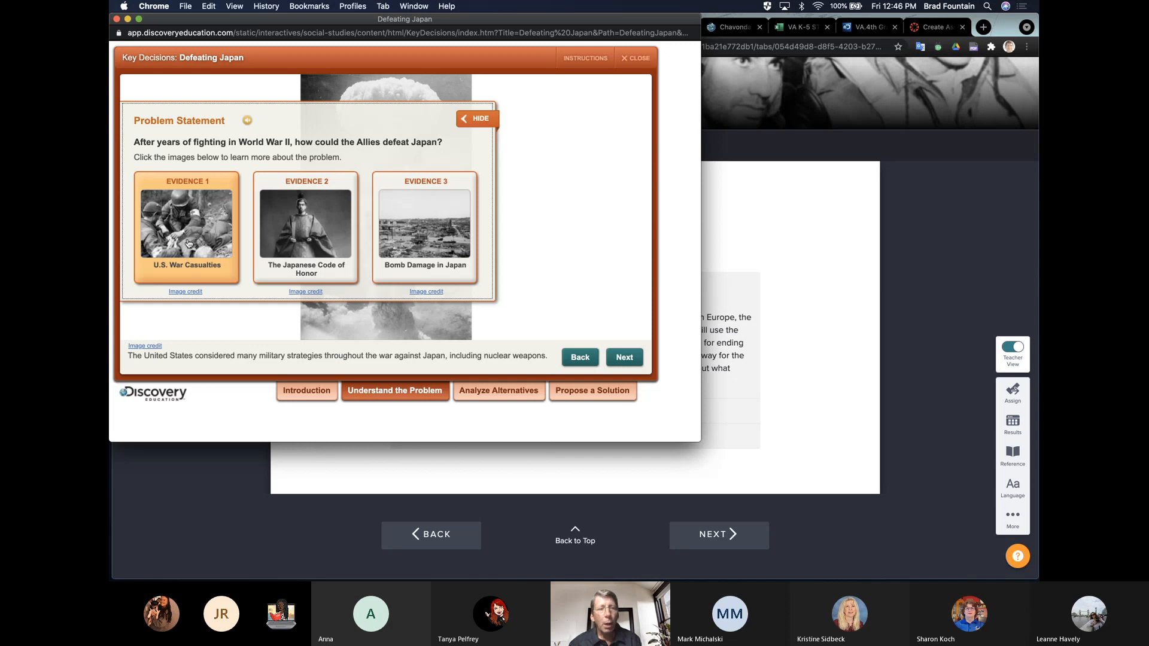
left_click(192, 245)
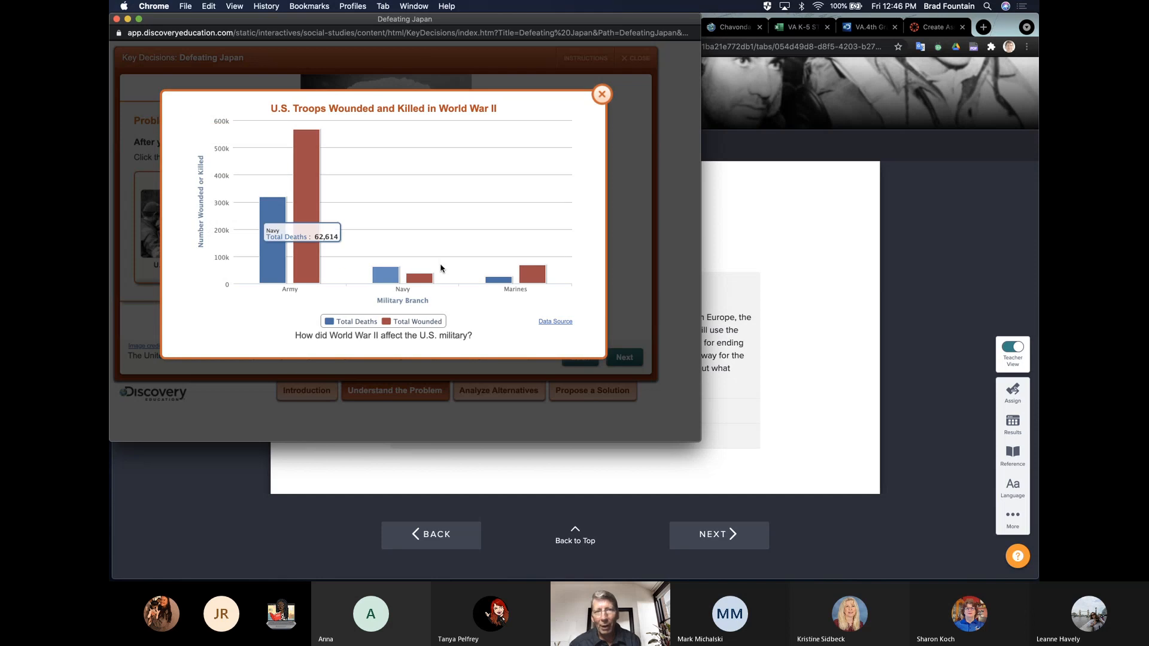
left_click(601, 95)
left_click(305, 223)
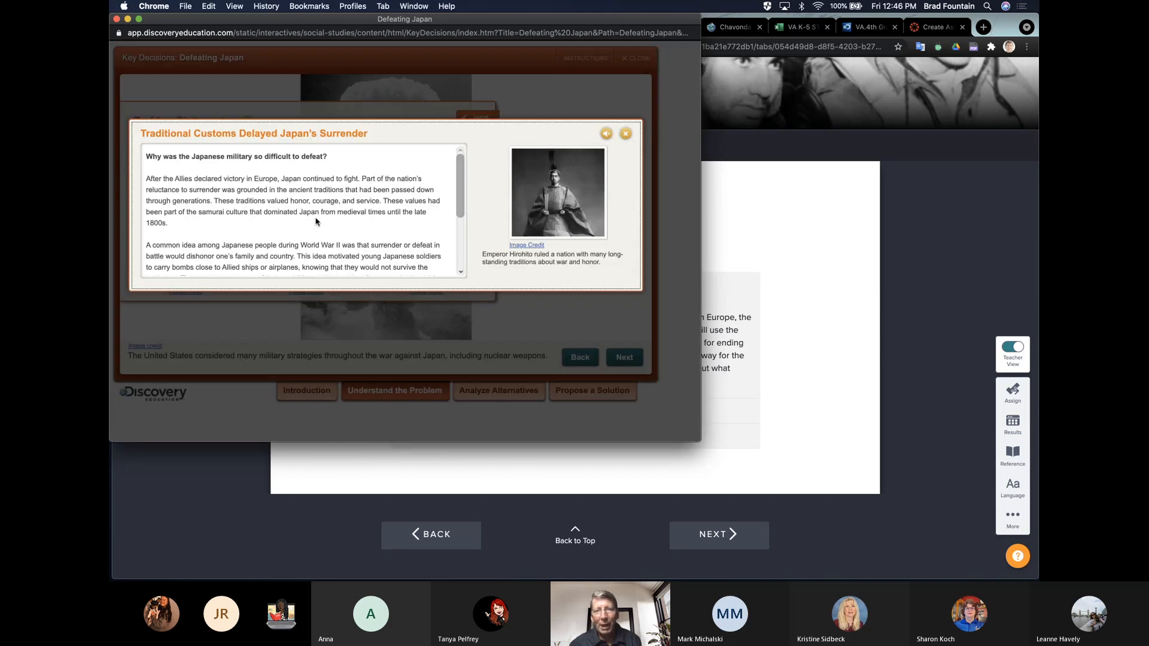
scroll(357, 217, "down", 5)
scroll(357, 217, "up", 5)
left_click(626, 133)
left_click(419, 215)
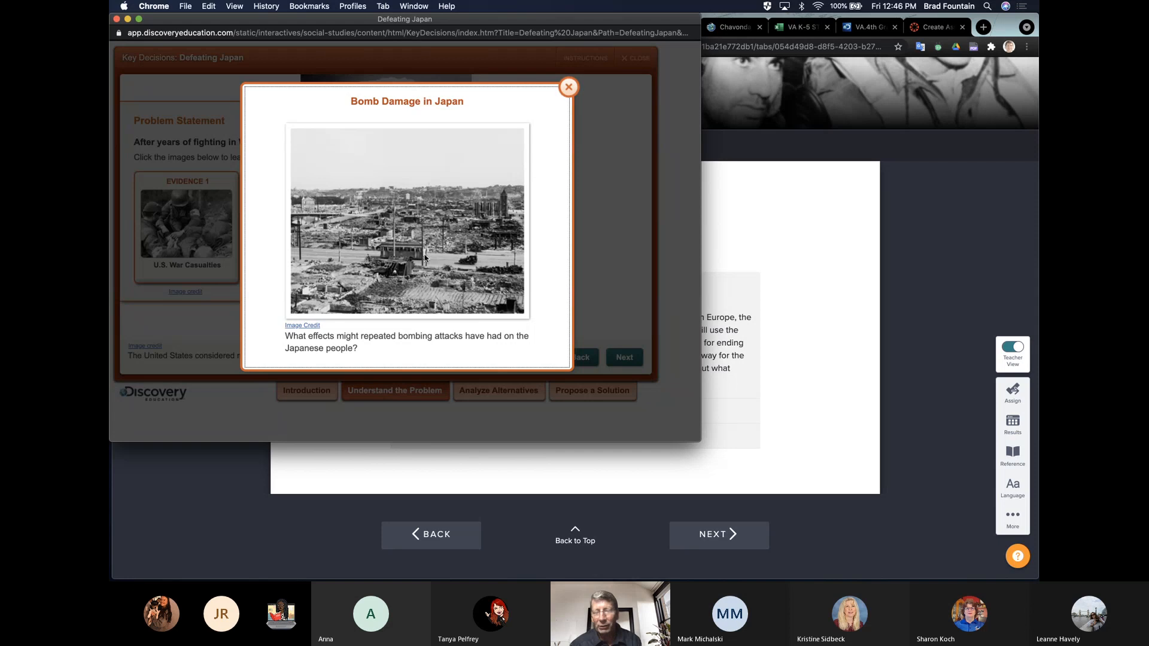
left_click(568, 87)
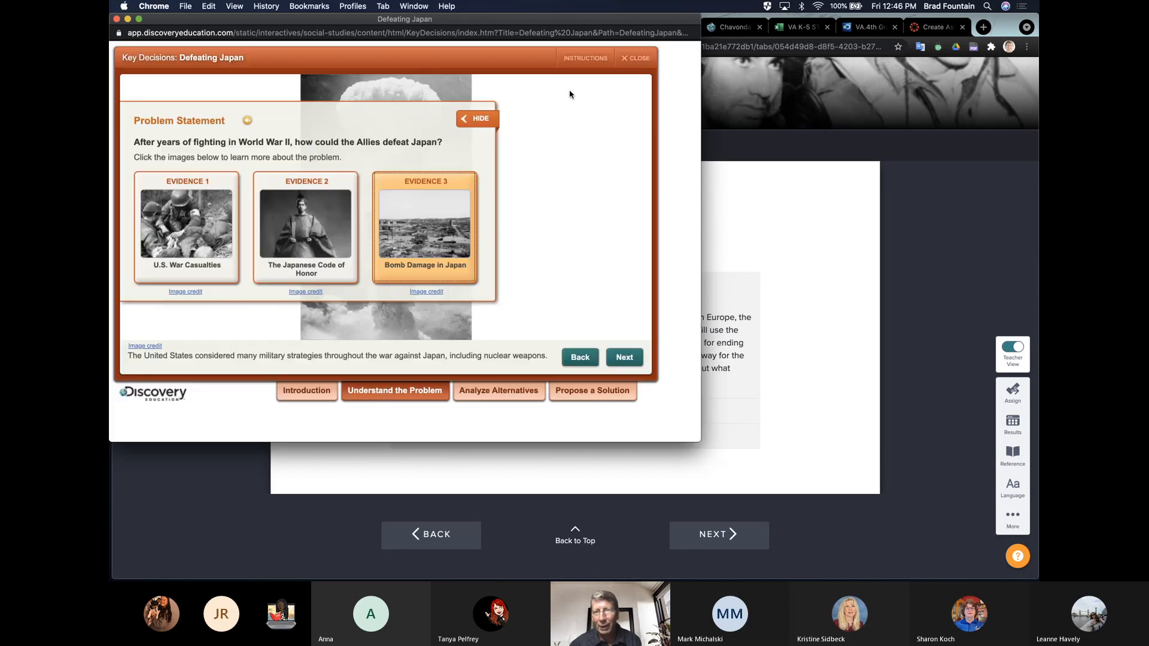
left_click(479, 118)
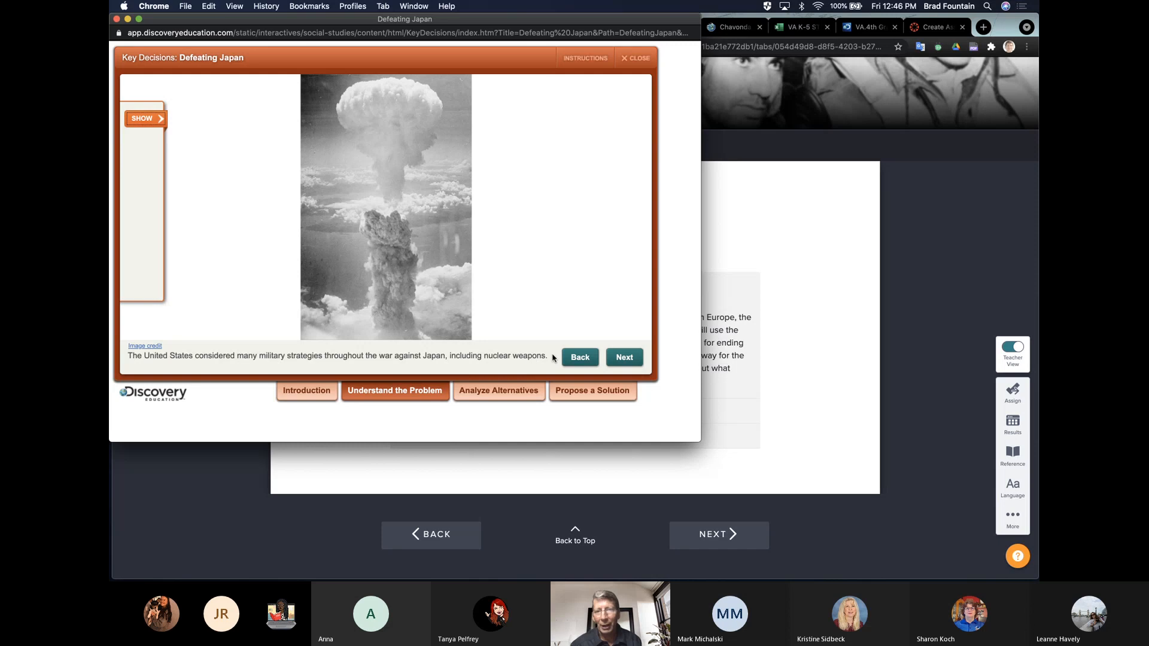
Advance to Analyze Alternatives and look through the Air Attacks, Naval Attacks and Diplomatic Pressure strategies.
left_click(624, 357)
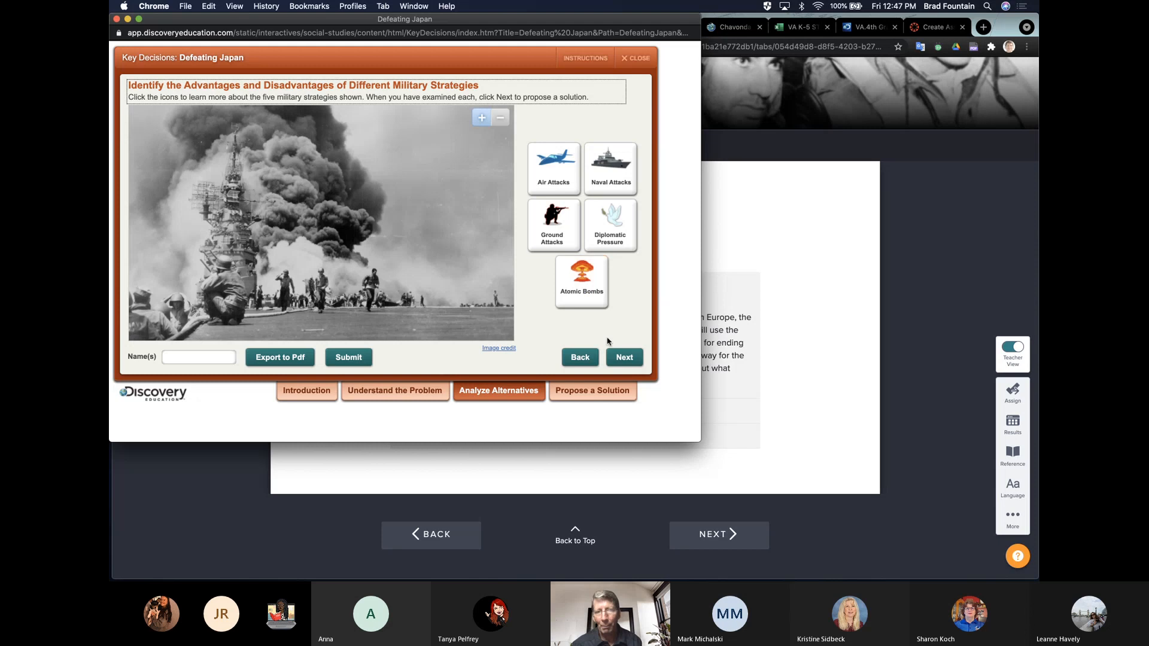
left_click(567, 175)
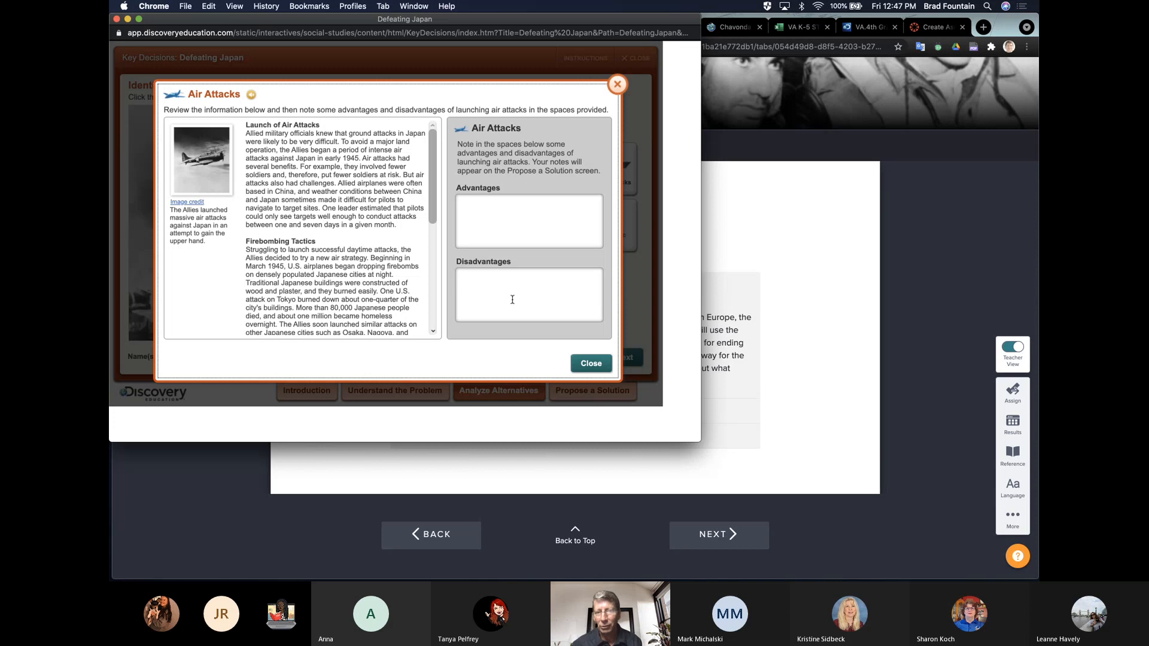
left_click(591, 364)
left_click(594, 183)
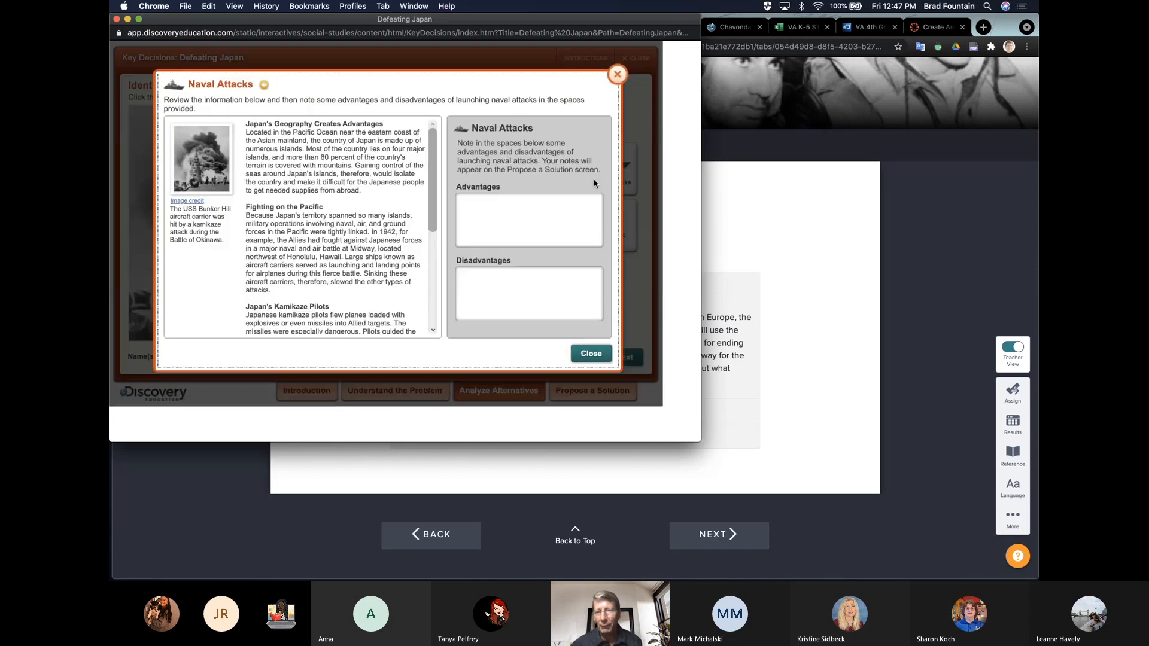
left_click(591, 353)
left_click(605, 242)
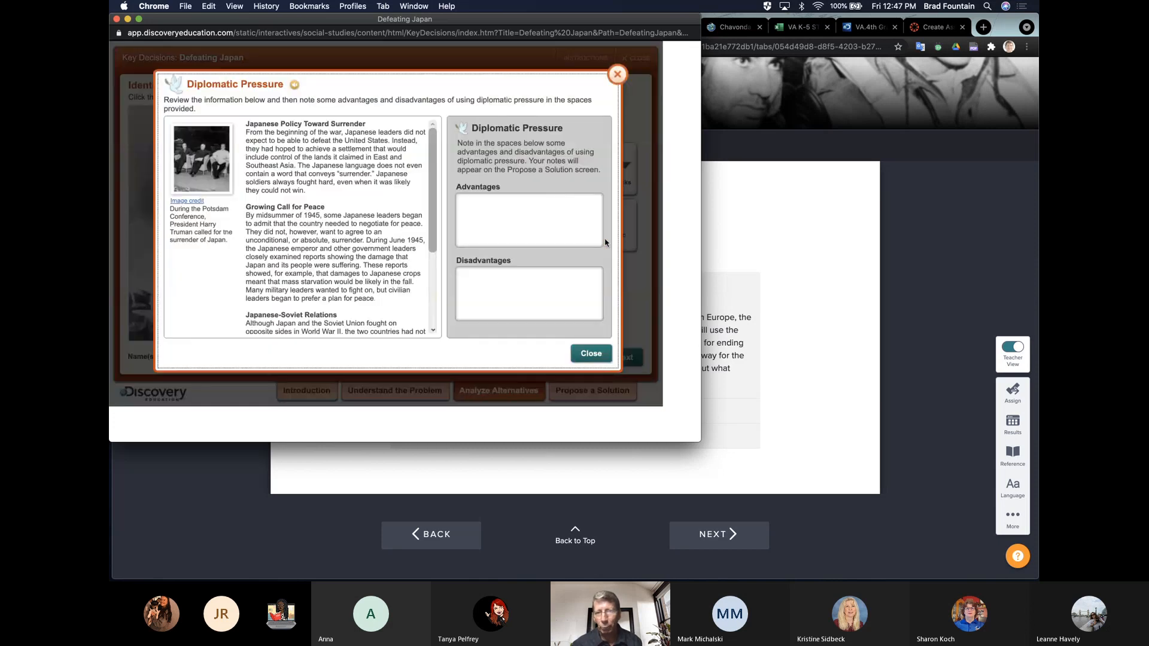
left_click(591, 353)
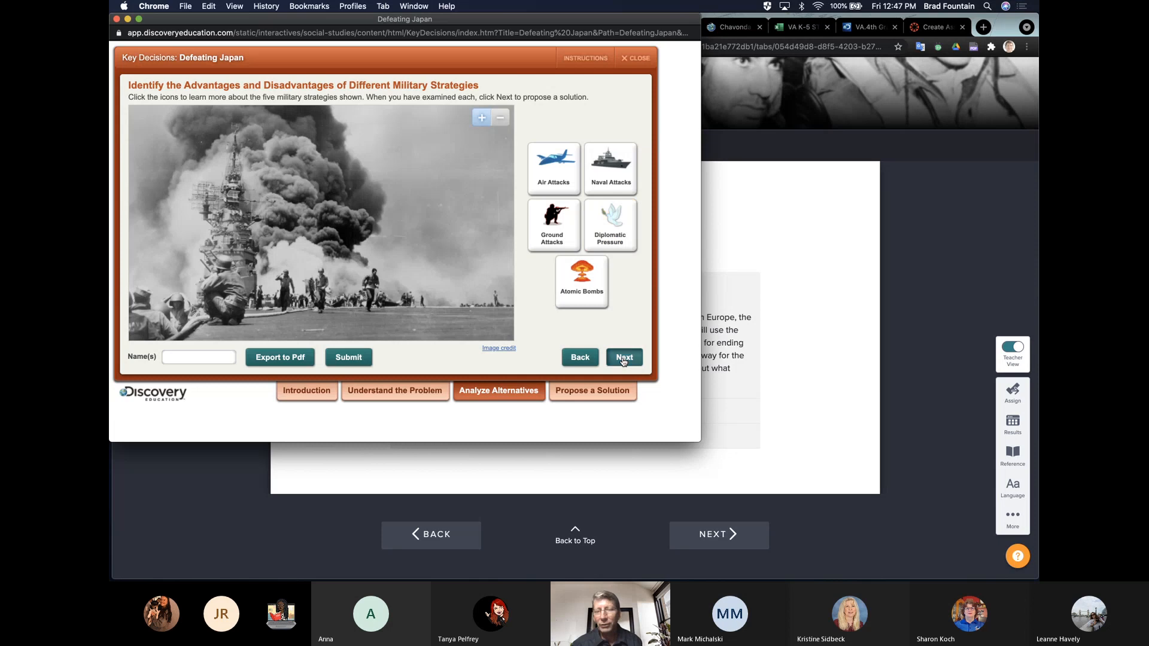
Under Propose a Solution, rank the strategies in order: Naval Attacks, Diplomatic Pressure, Atomic Bombs, Air Attacks, Ground Attacks.
left_click(623, 358)
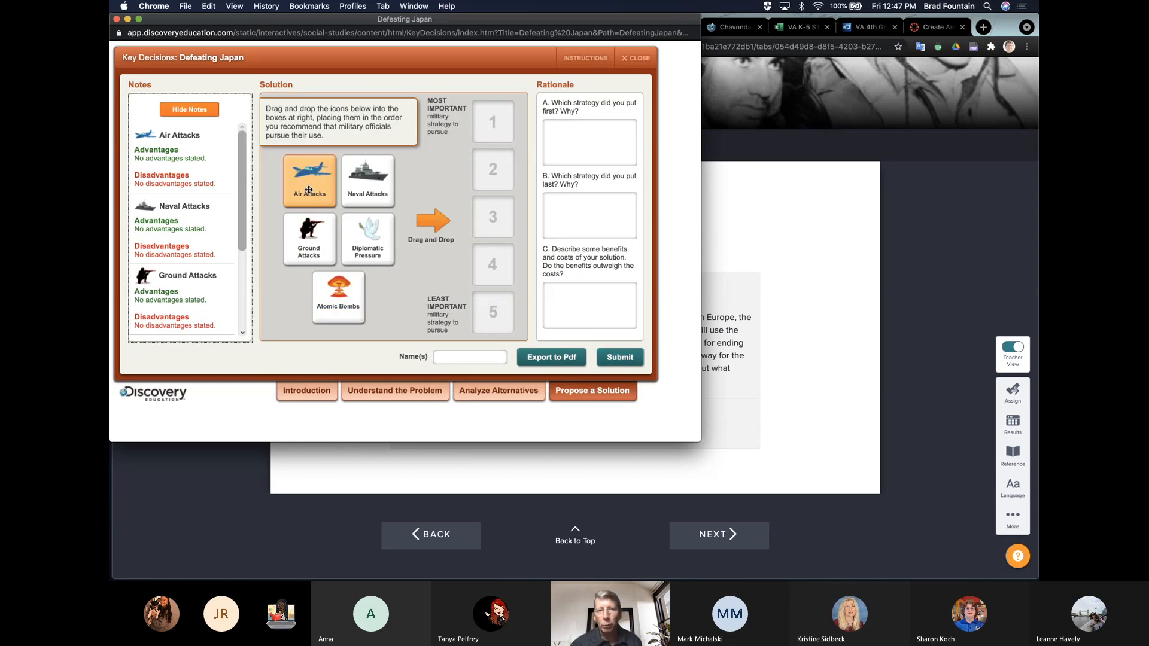
left_click_drag(366, 179, 472, 137)
left_click_drag(381, 252, 473, 188)
left_click_drag(362, 287, 487, 223)
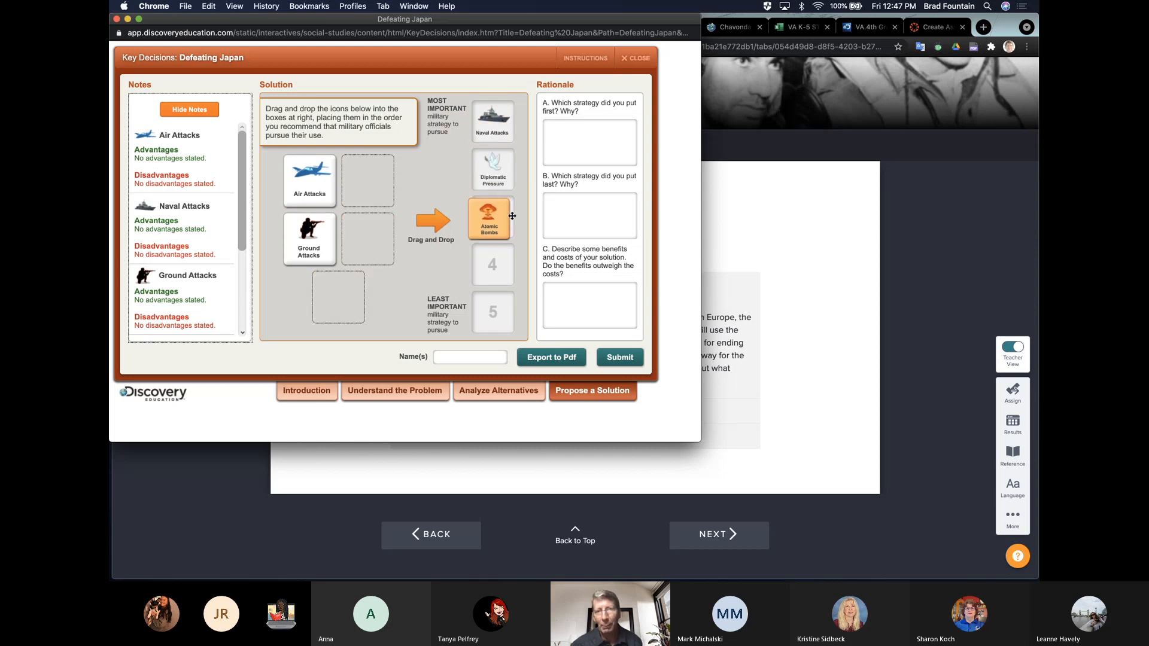
left_click_drag(316, 180, 493, 264)
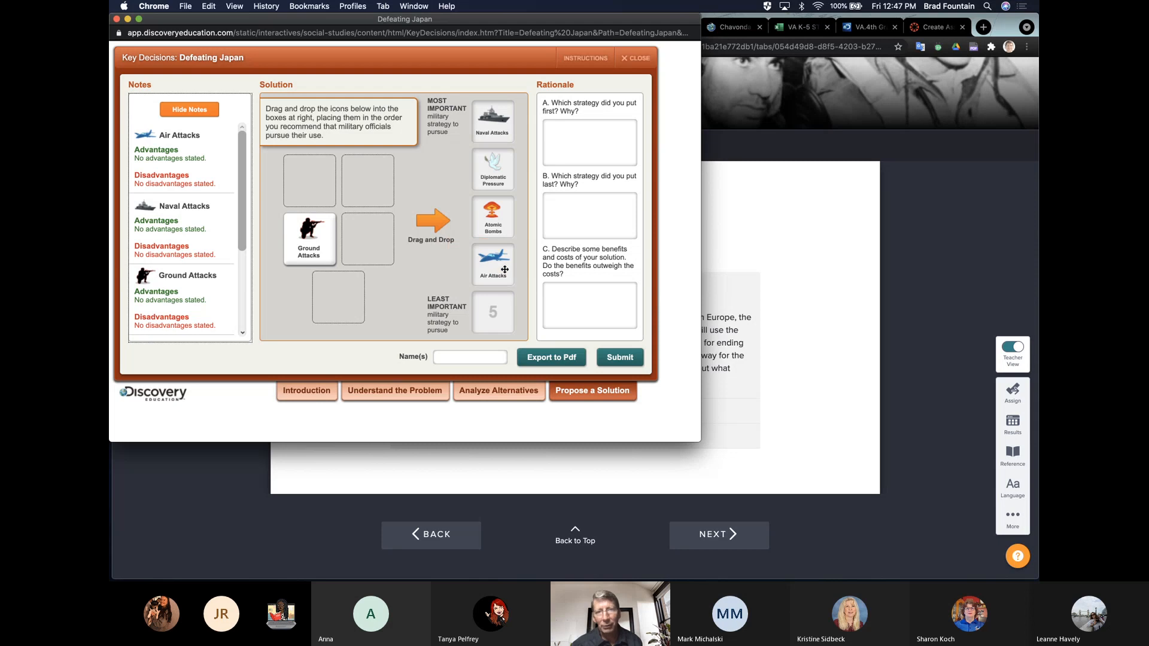
left_click_drag(308, 238, 494, 311)
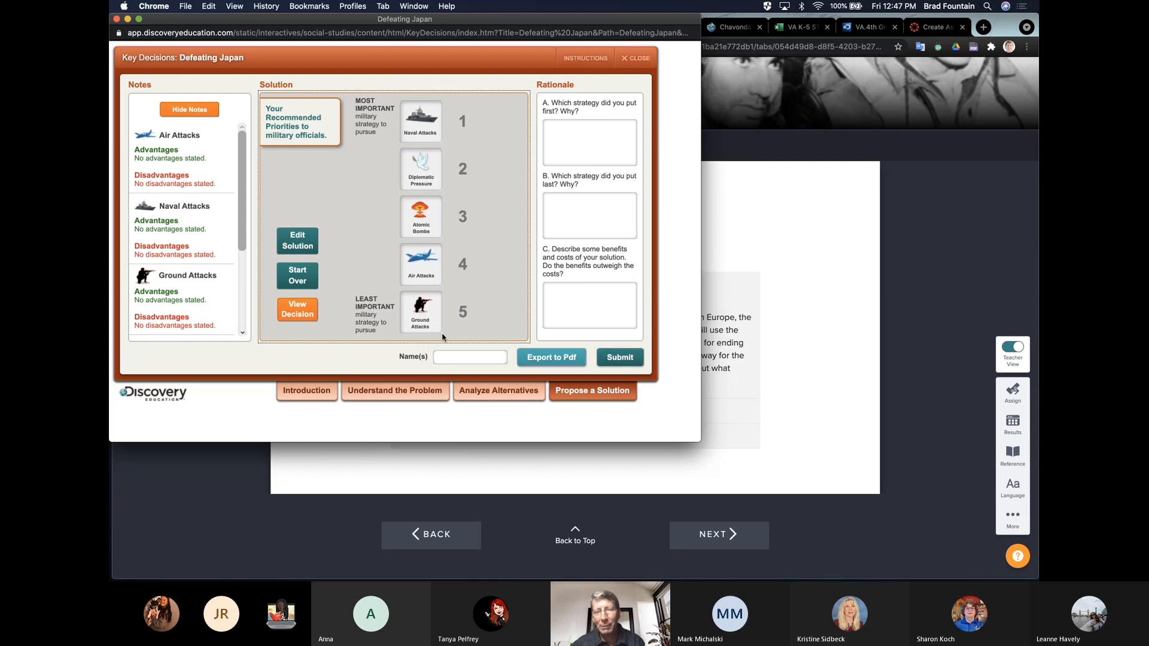
Read the account of what actually happened, and close the interactive window without saving.
left_click(301, 319)
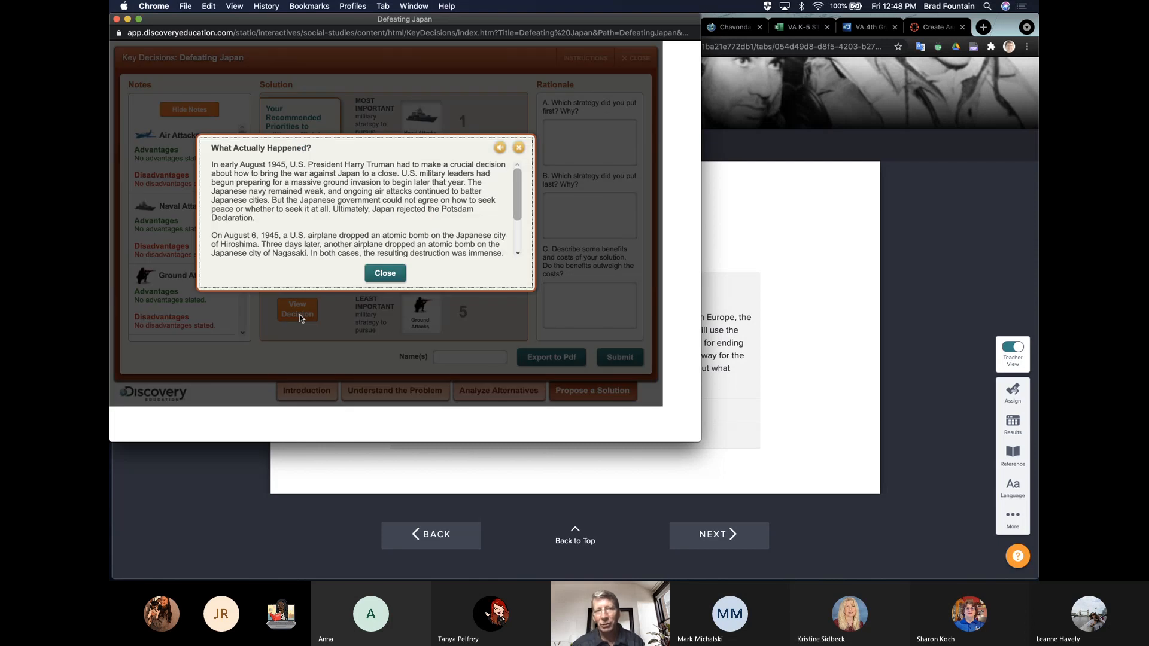
scroll(335, 229, "down", 3)
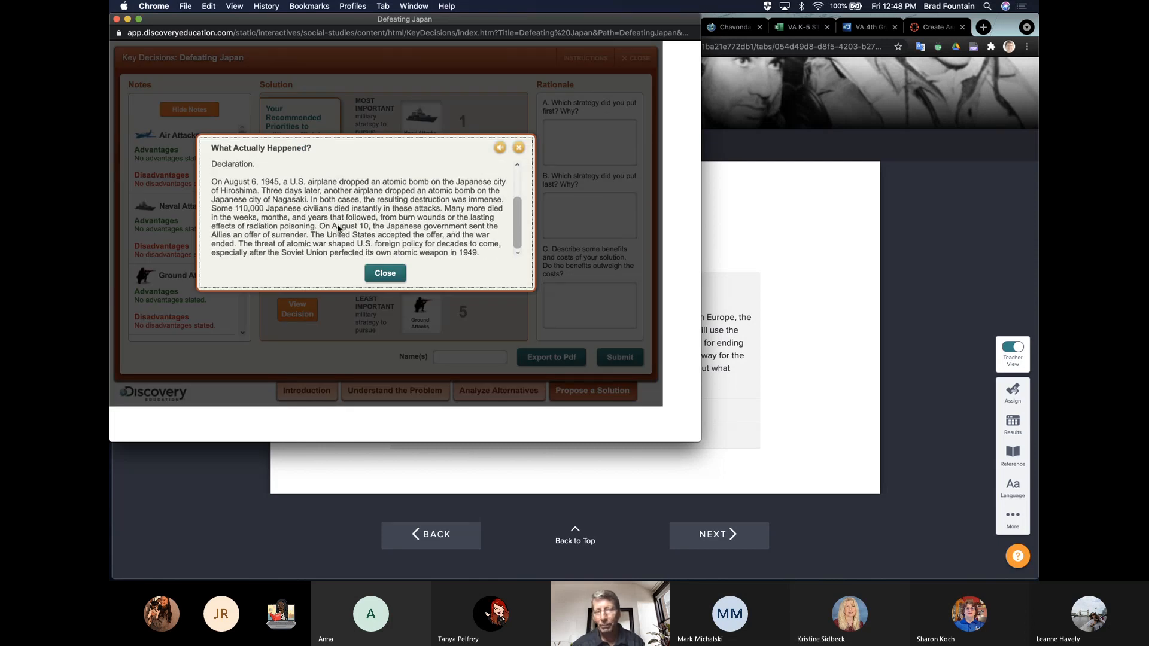
left_click(518, 148)
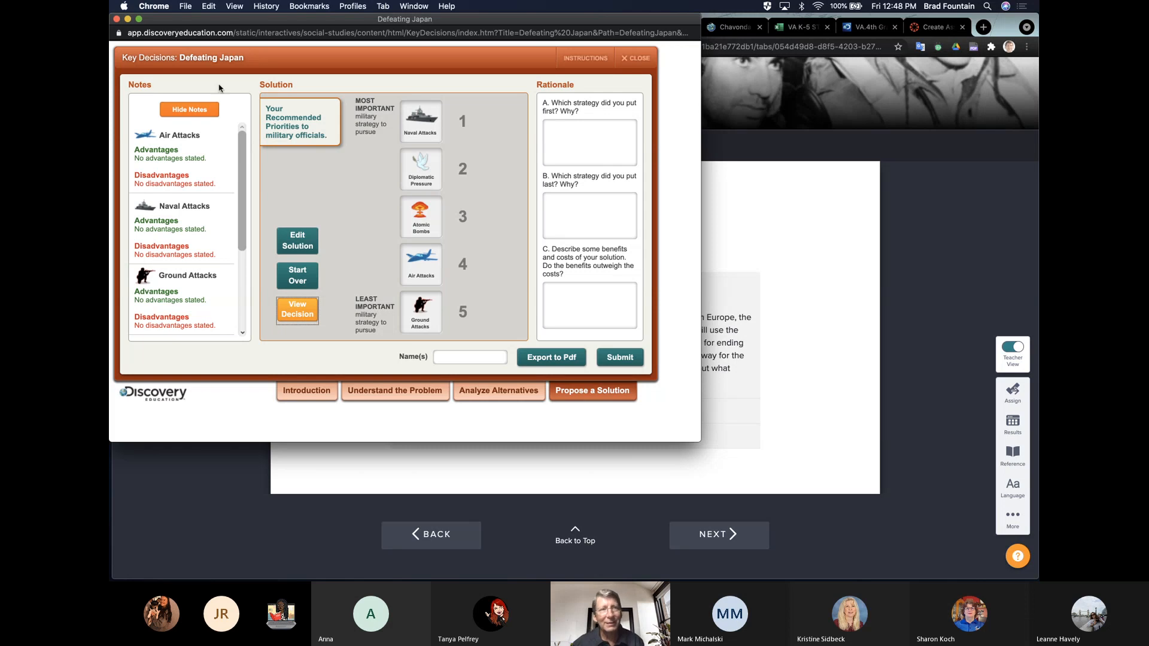
left_click(117, 22)
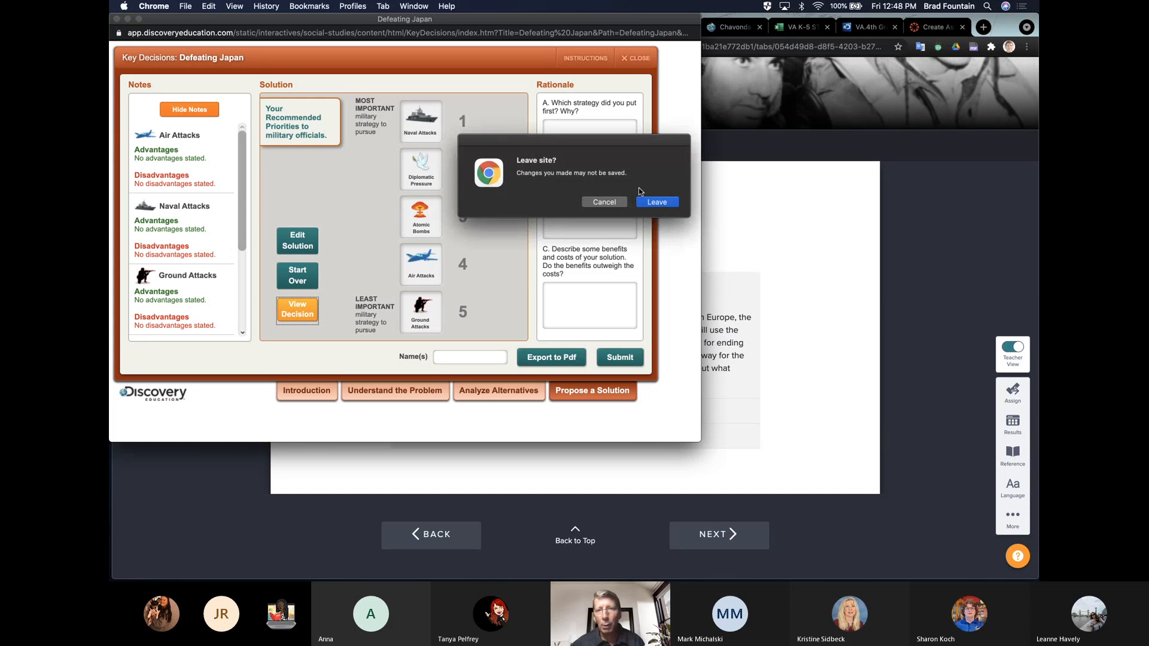
left_click(655, 201)
scroll(647, 253, "up", 3)
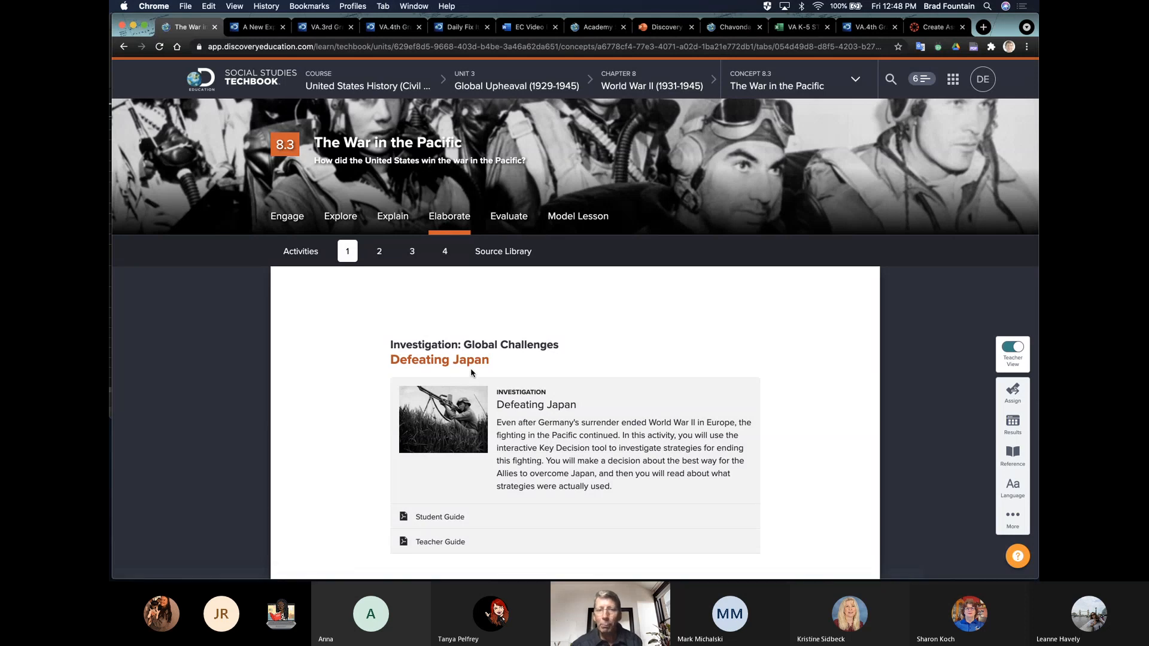
Search from the Discovery Education homepage for "interactives" and open the Social Studies Interactives channel.
left_click(209, 87)
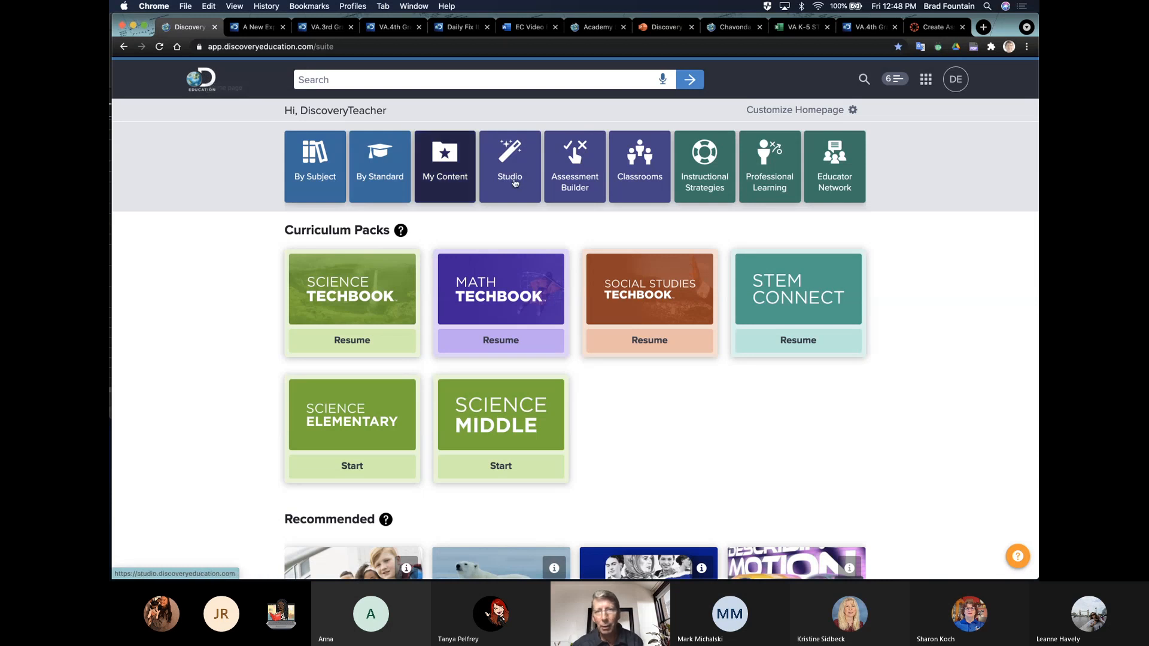
left_click(403, 81)
type("in")
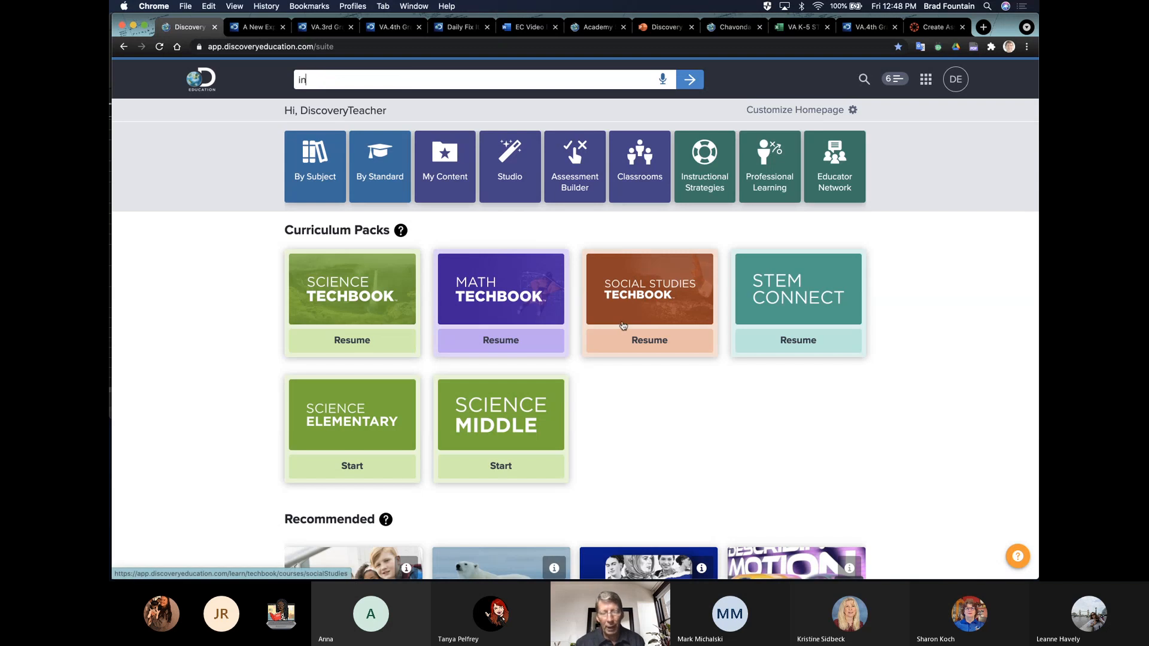
type("teracrtive")
key("BackSpace")
type("tivs")
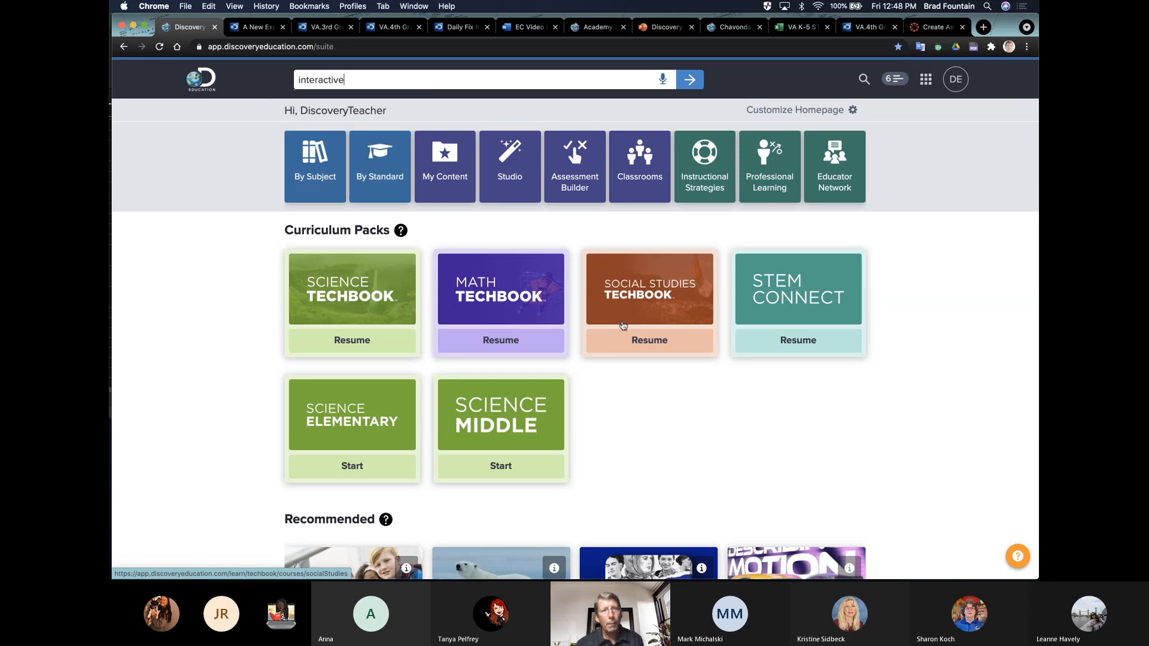
type("s")
key("Return")
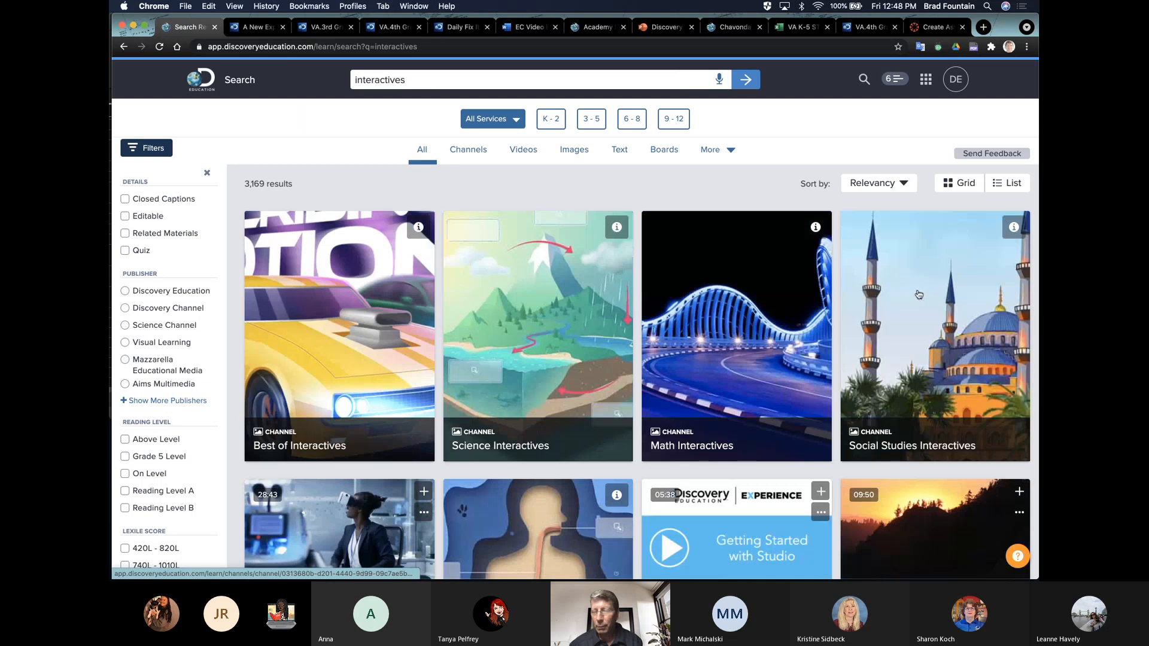
left_click(918, 294)
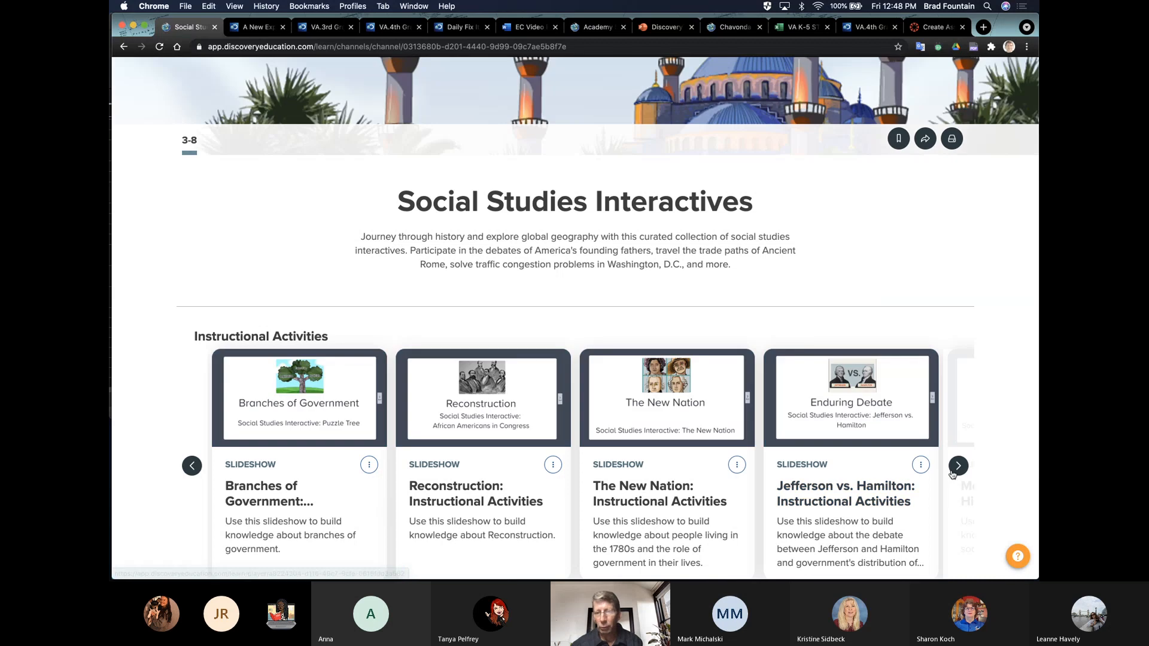
Browse the Instructional Activities slideshows in the Social Studies Interactives channel and open Jefferson vs. Hamilton: Instructional Activities.
left_click(954, 472)
left_click(954, 473)
left_click(953, 473)
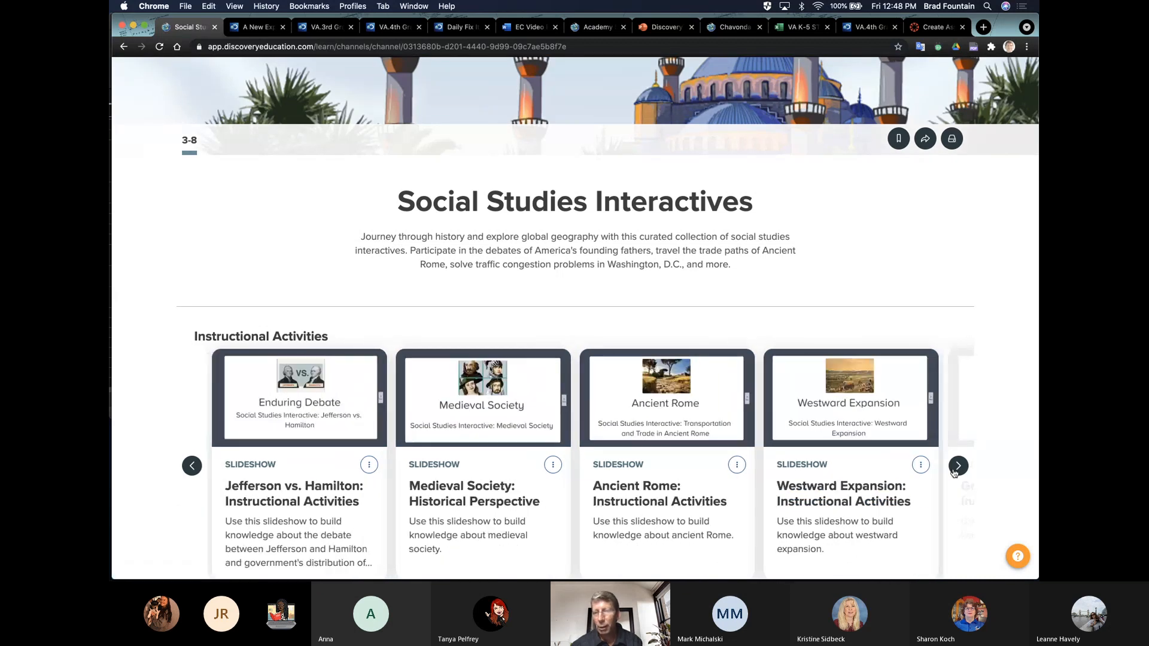
left_click(954, 473)
left_click(954, 473)
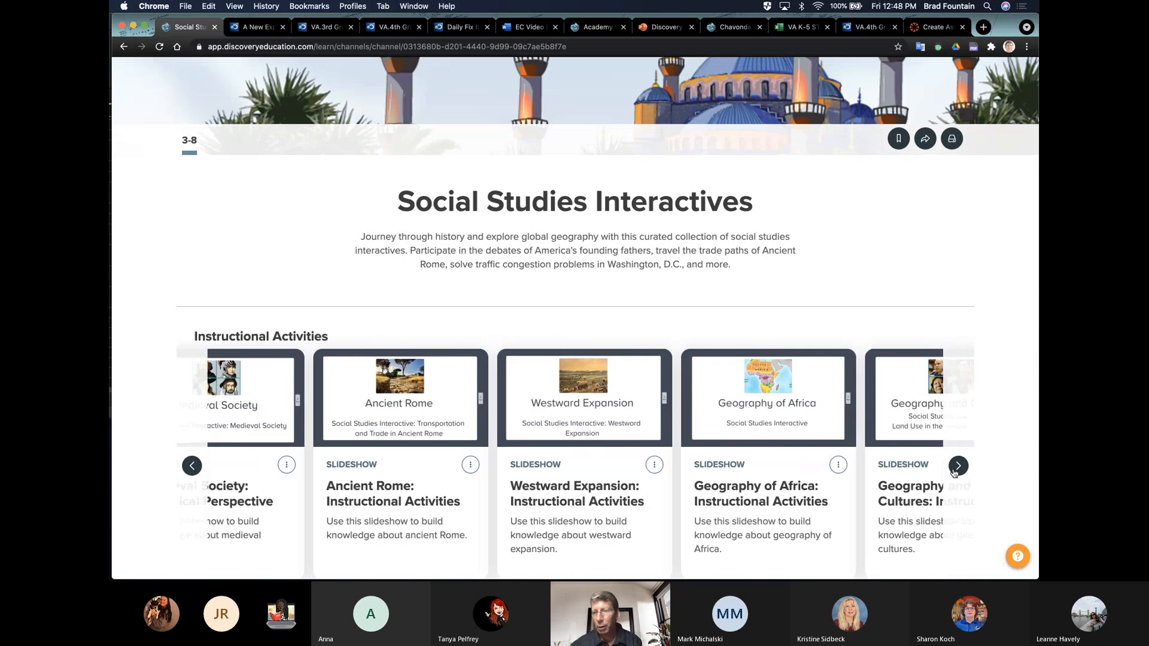
left_click(954, 473)
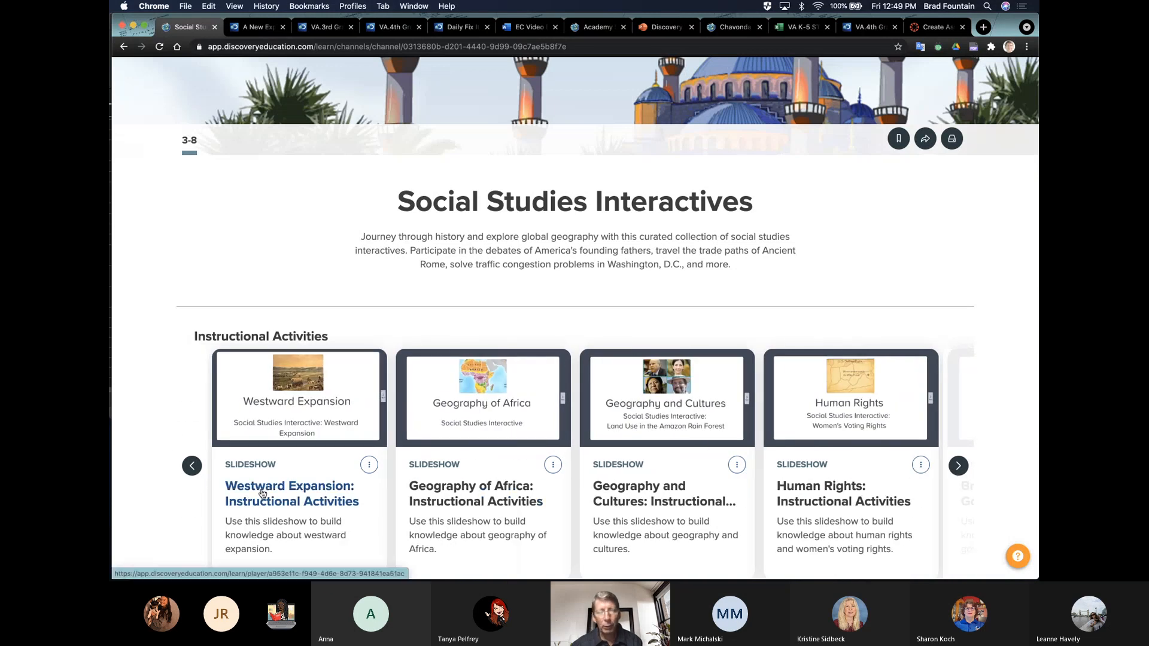
left_click(192, 465)
left_click(192, 465)
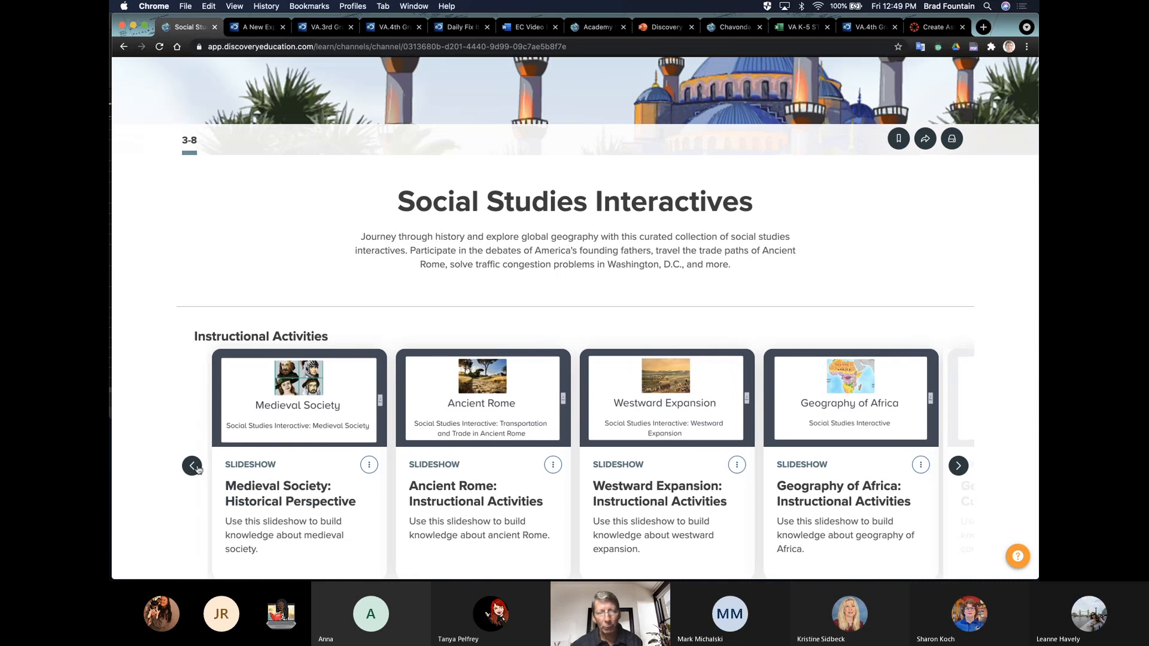
left_click(192, 465)
left_click(192, 465)
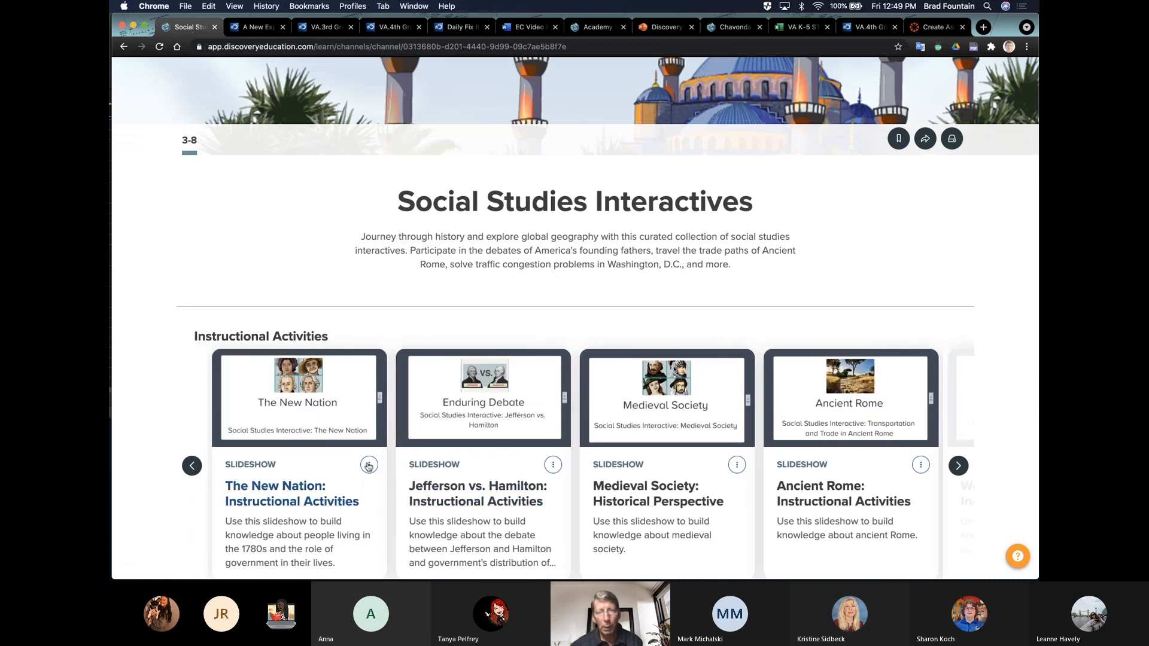
left_click(446, 493)
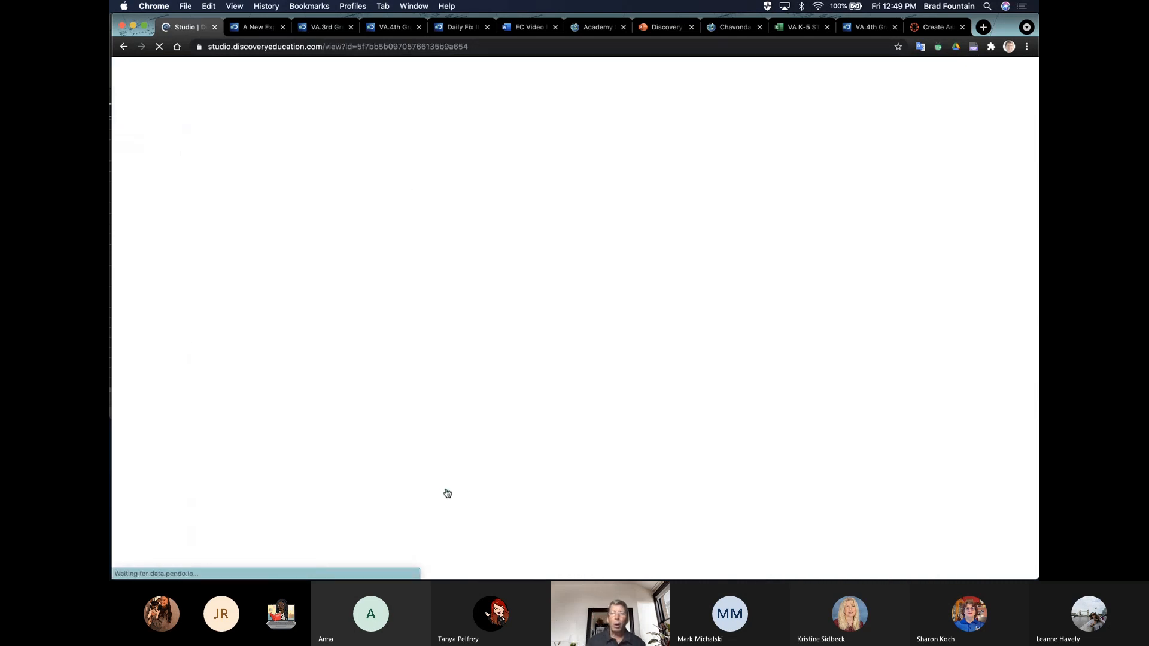
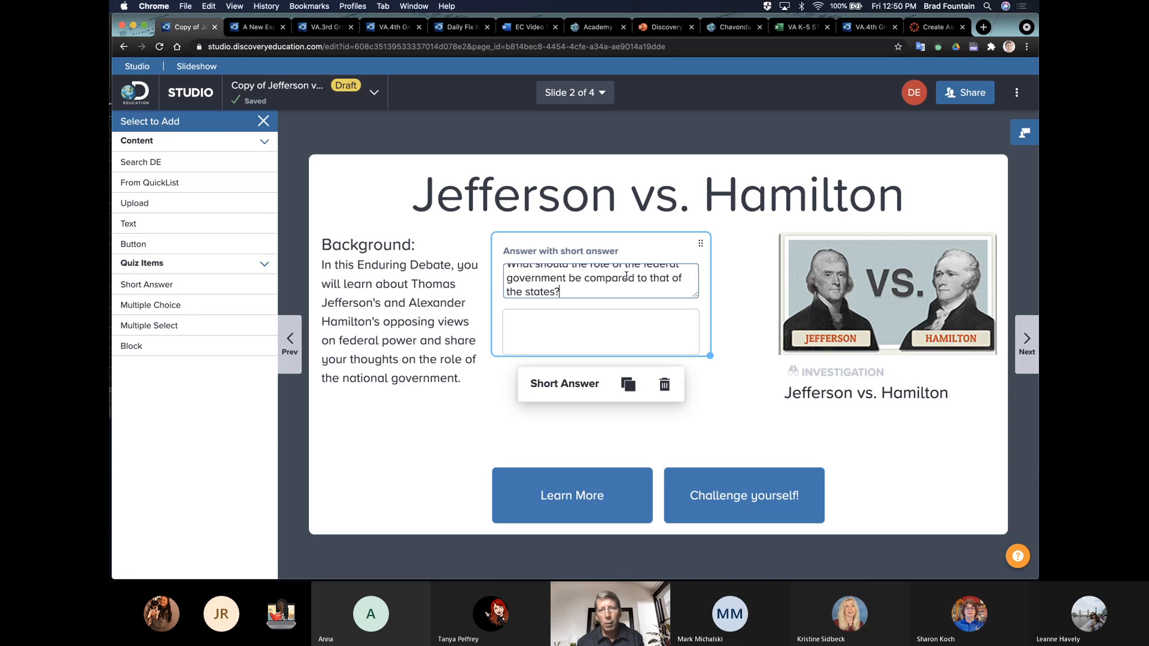
Enlarge the short-answer item and its question field on slide 2 so the whole question fits, and close the list of items to add.
left_click_drag(711, 356, 722, 397)
left_click(733, 380)
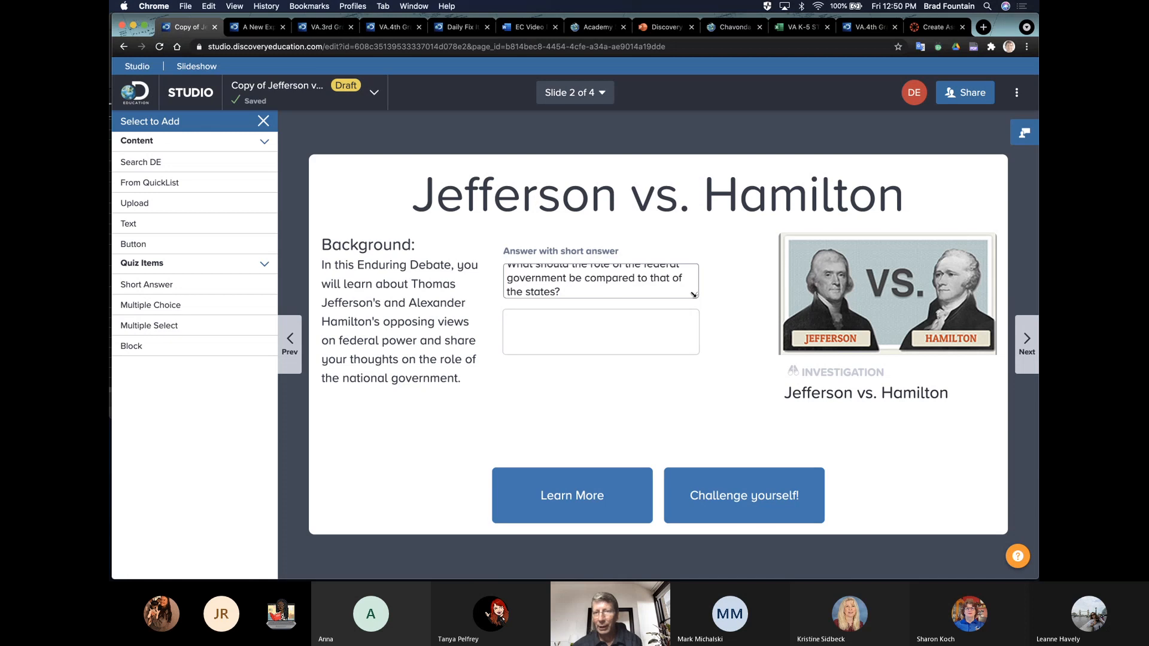
left_click_drag(696, 295, 696, 330)
left_click(741, 333)
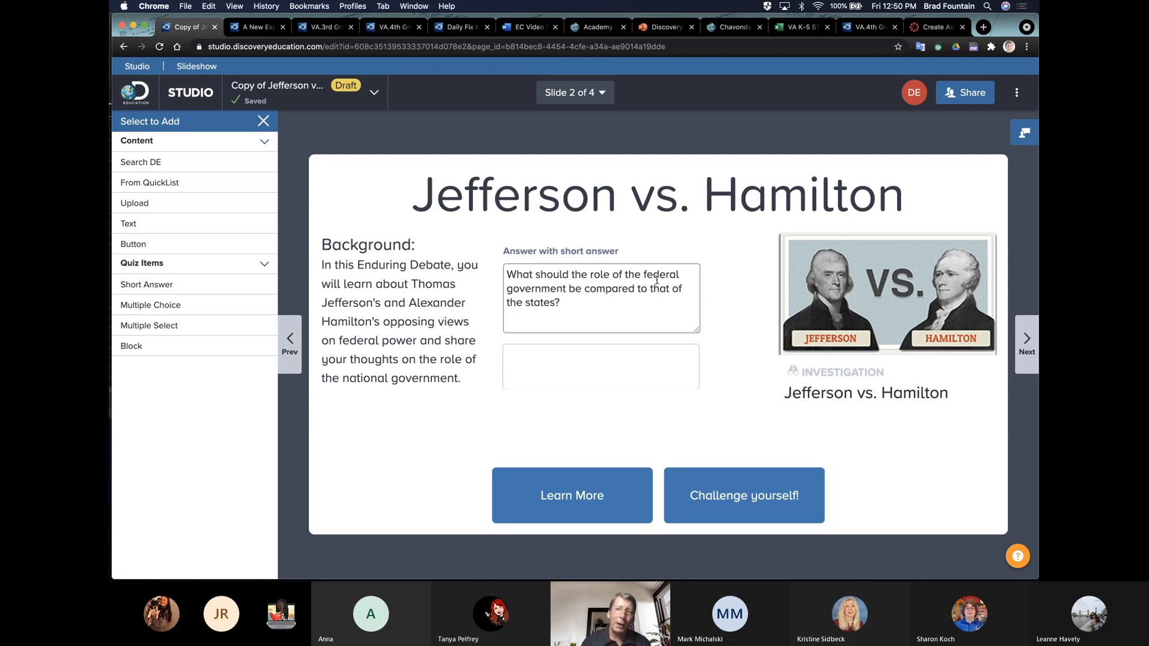
left_click(263, 121)
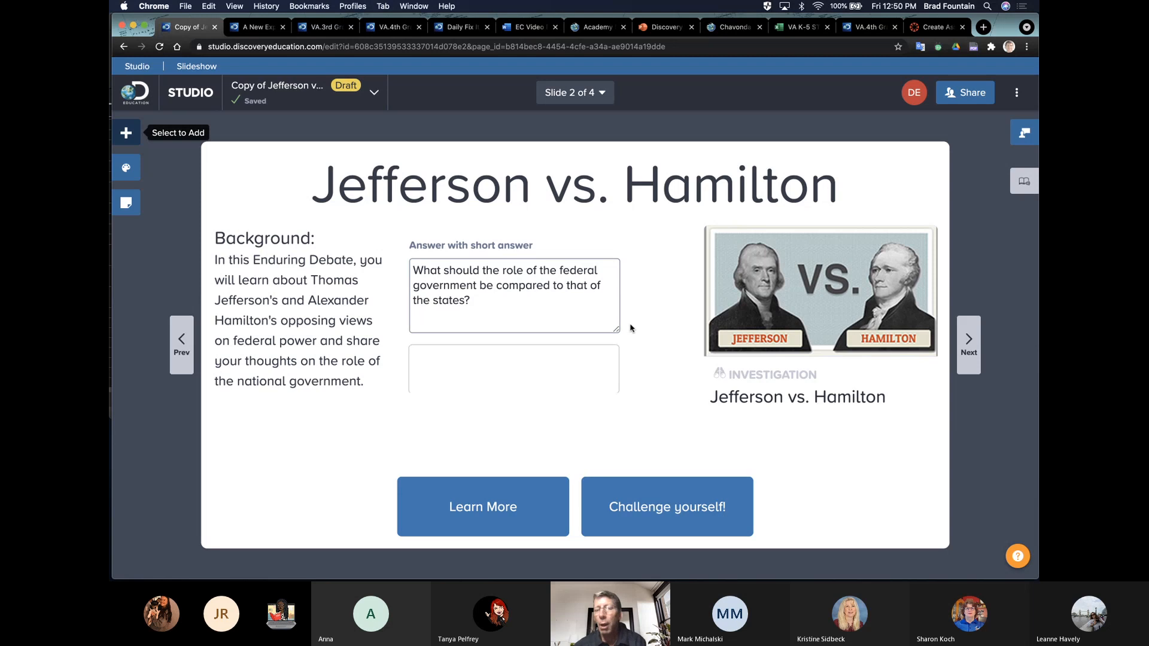
Switch to Canvas and create a new assignment in eccourse named "Enduring Debate".
left_click(937, 28)
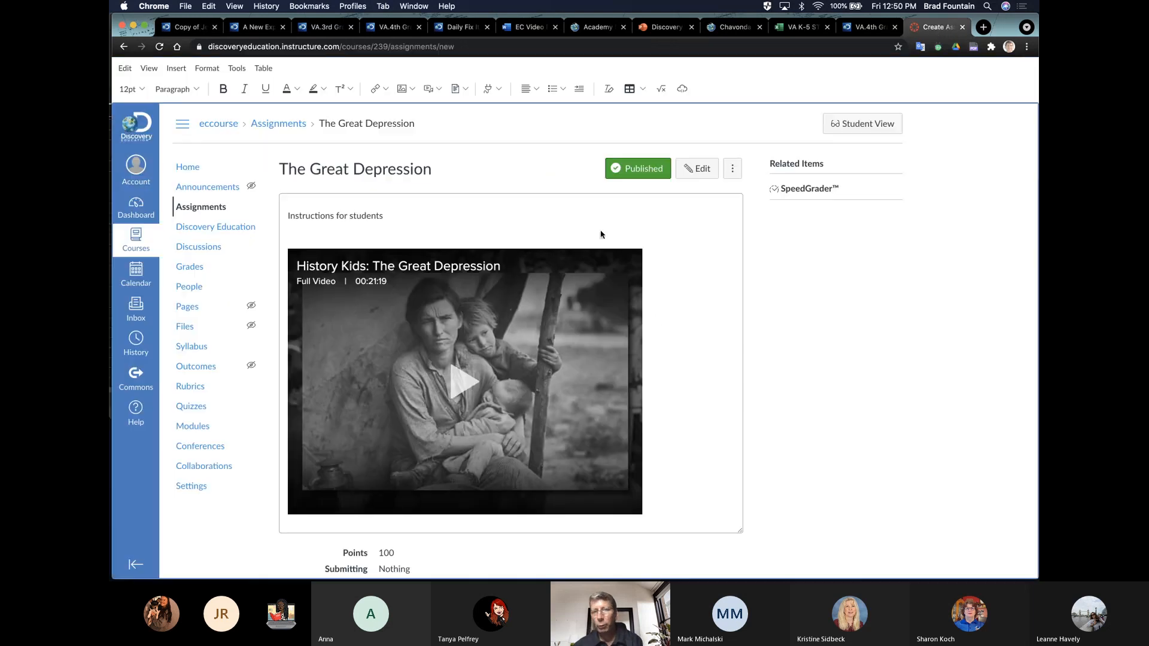
left_click(203, 208)
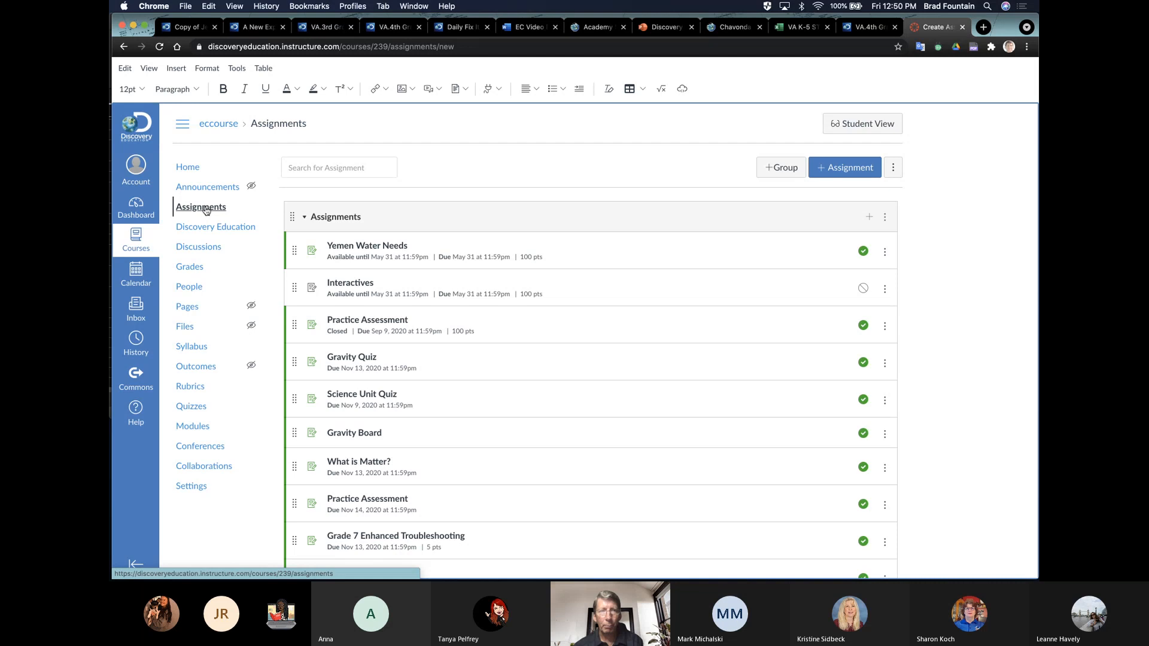
left_click(838, 174)
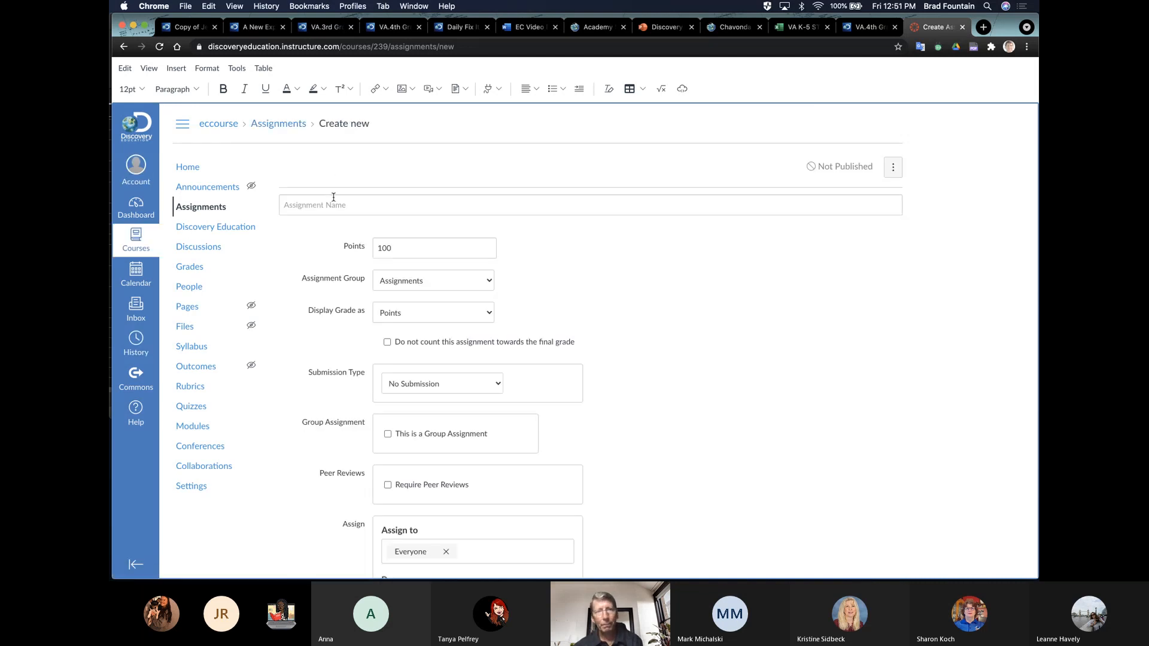
left_click(330, 205)
type("Enduring Debate")
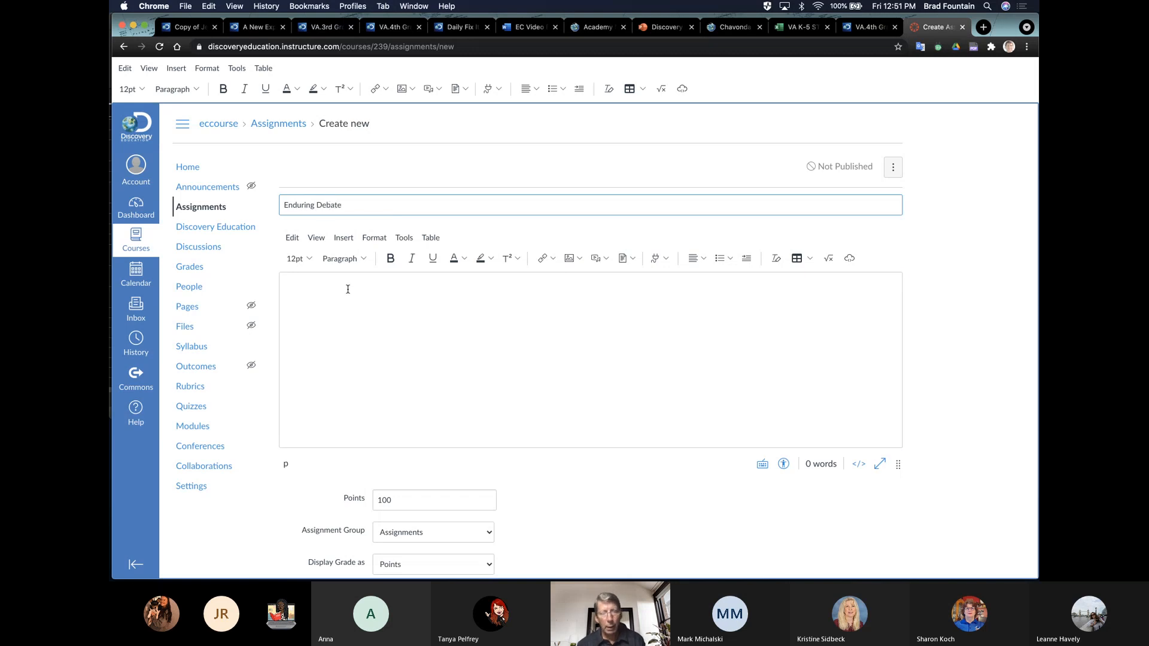
Enter "Jefferson vs Hamilton" as the assignment's description text.
left_click(348, 289)
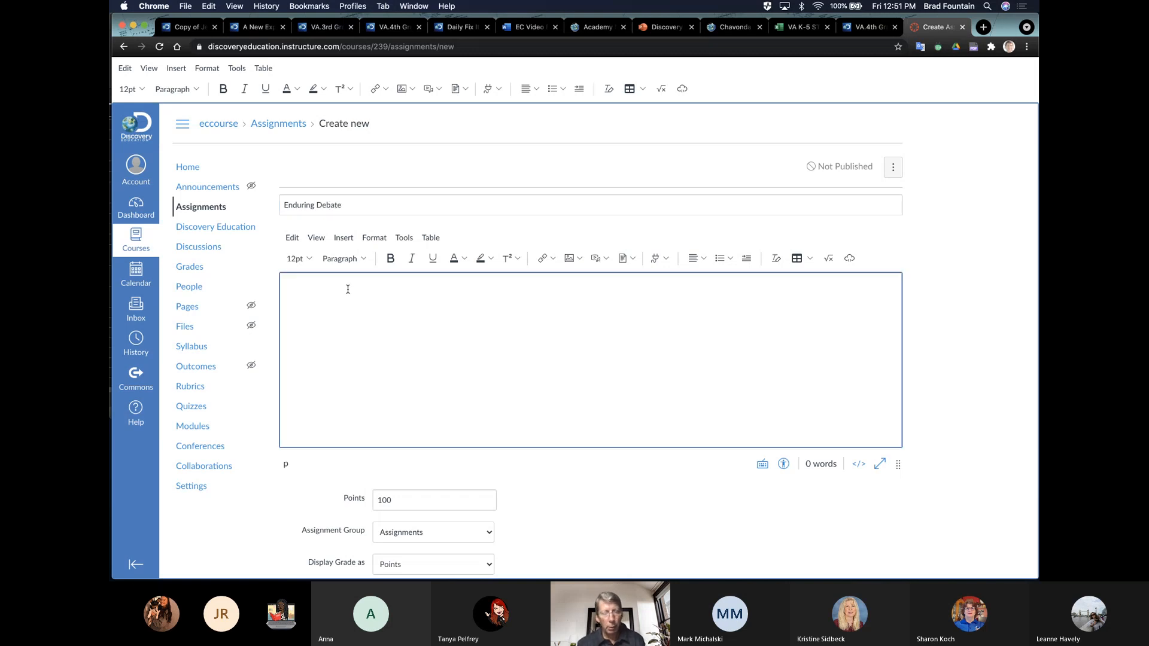
type("Jefferson ")
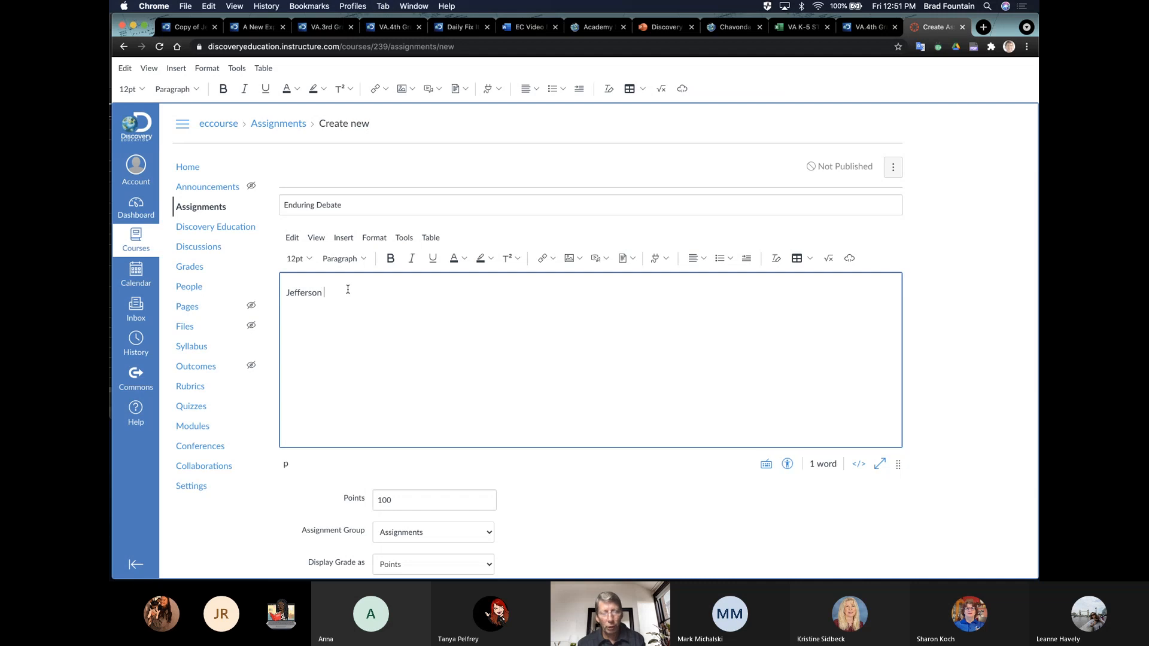
type("vs Hamilton")
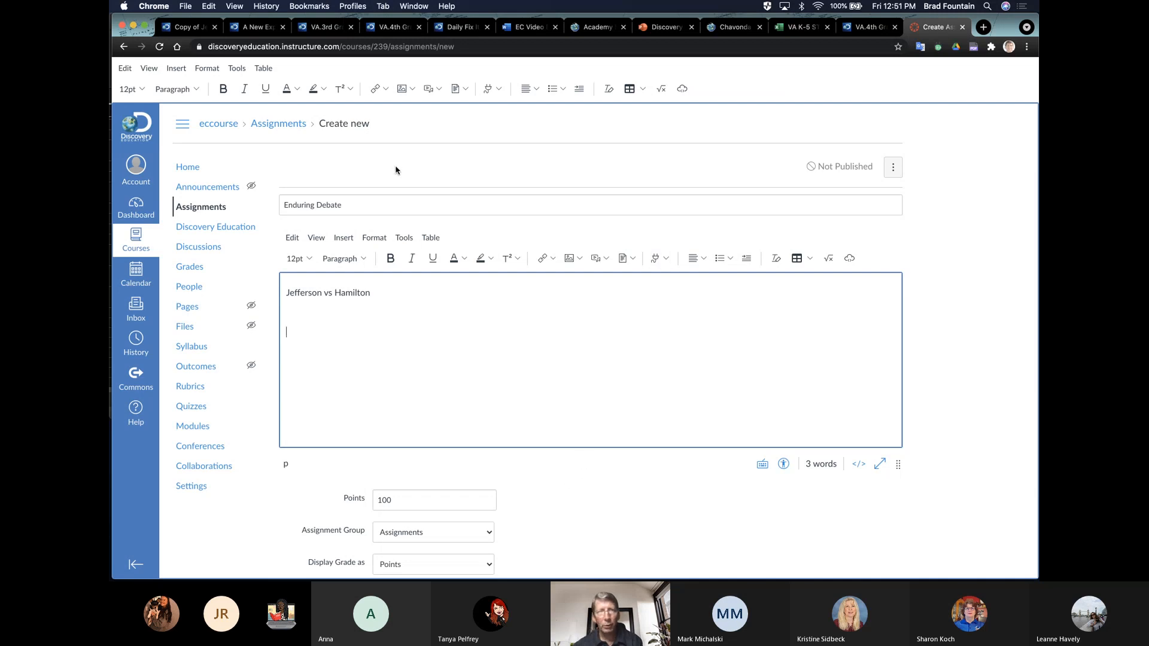
Switch to the Jefferson vs. Hamilton slideshow in Discovery Education Studio, share it, and copy its share link.
left_click(188, 27)
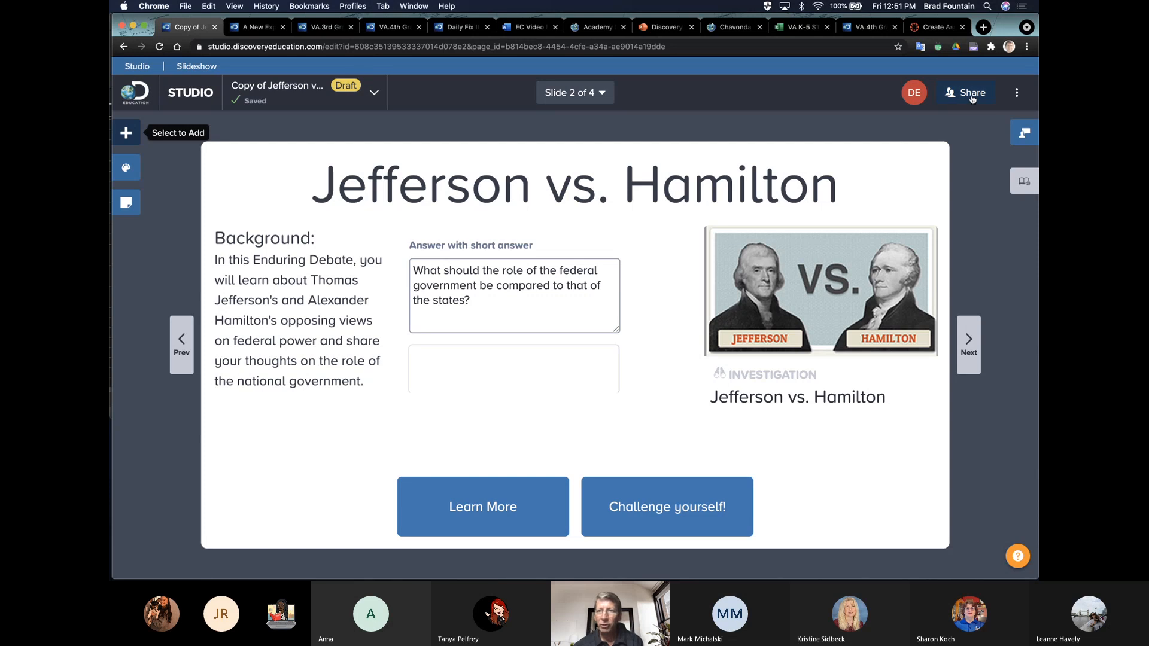
left_click(1017, 94)
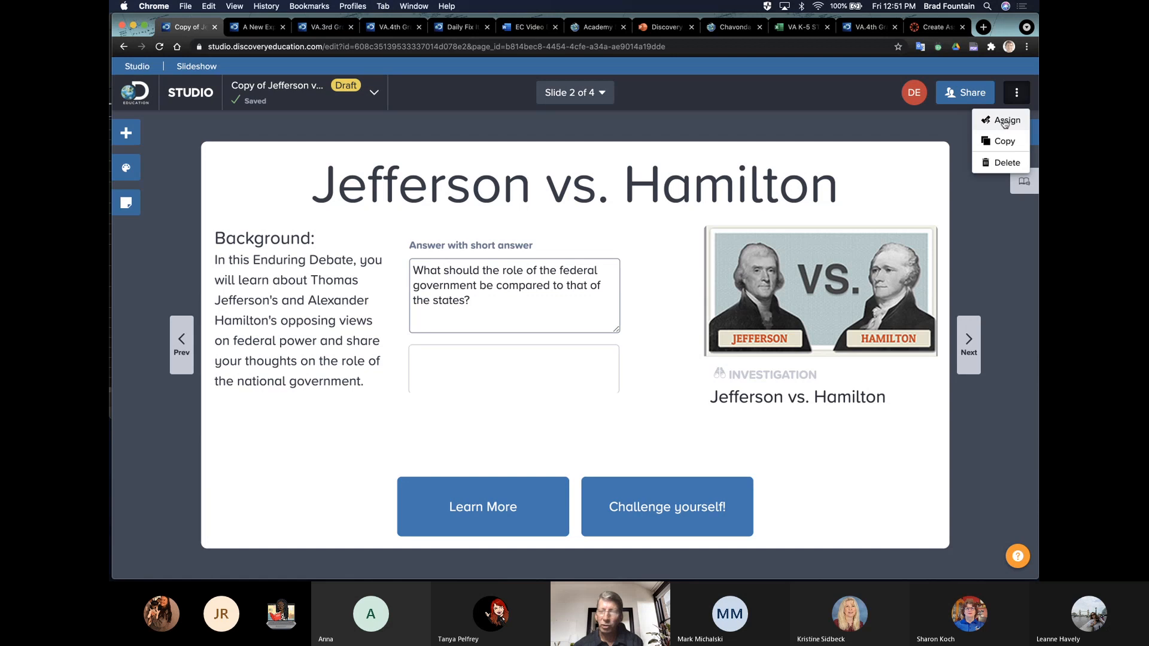
left_click(1015, 93)
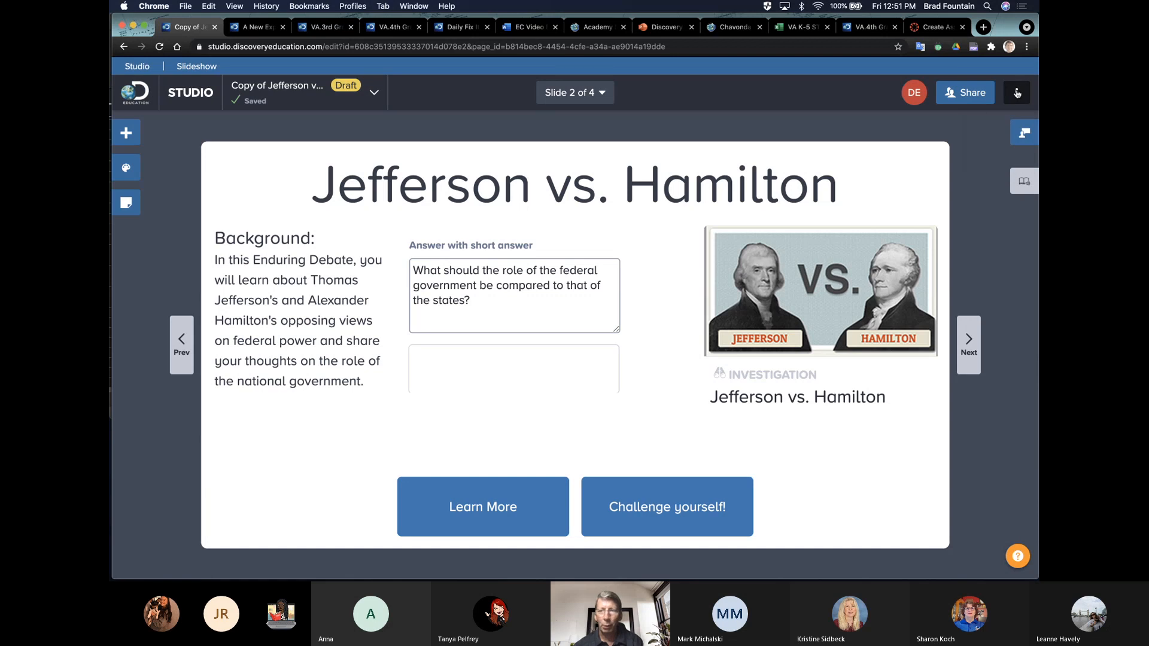
left_click(971, 97)
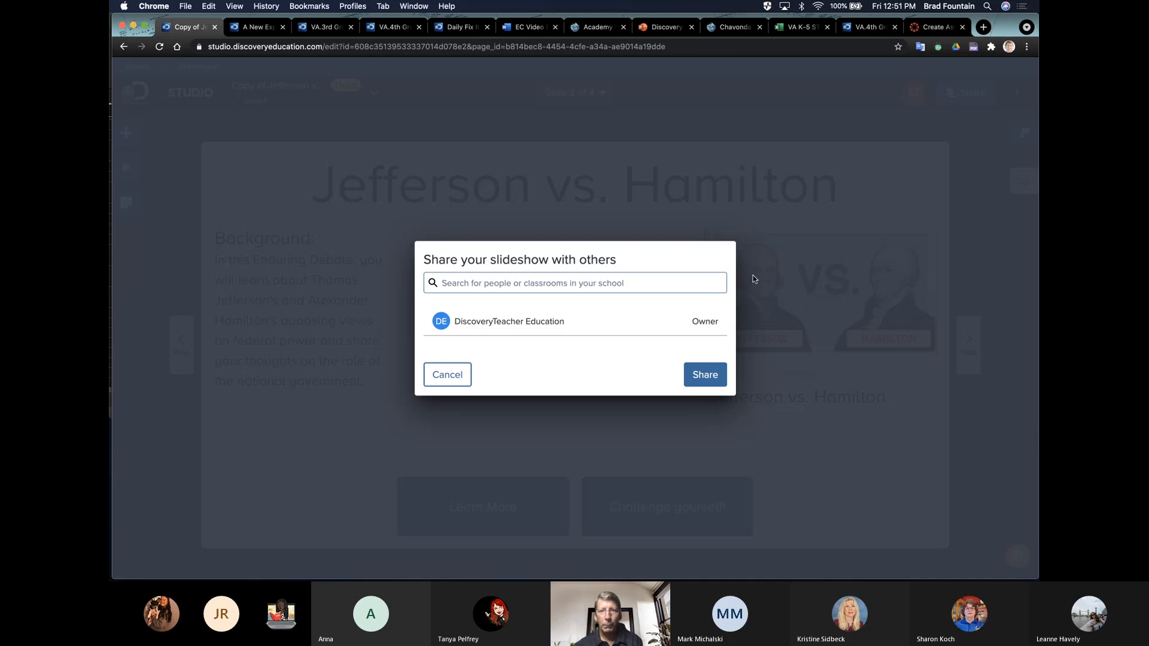
left_click(704, 380)
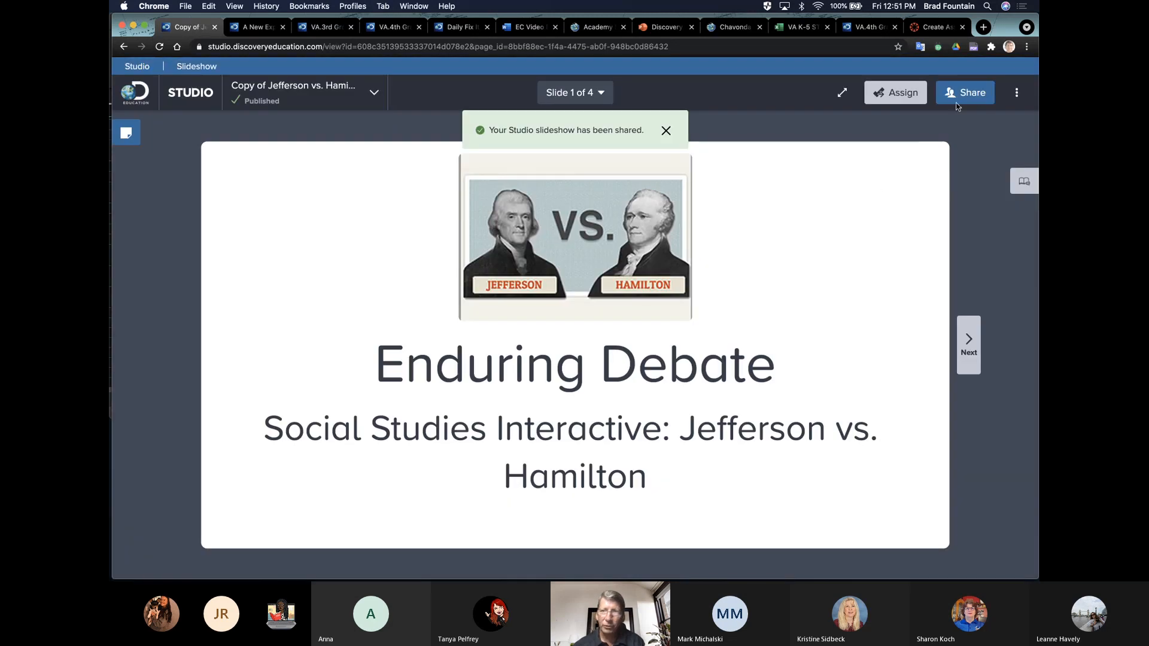
left_click(958, 99)
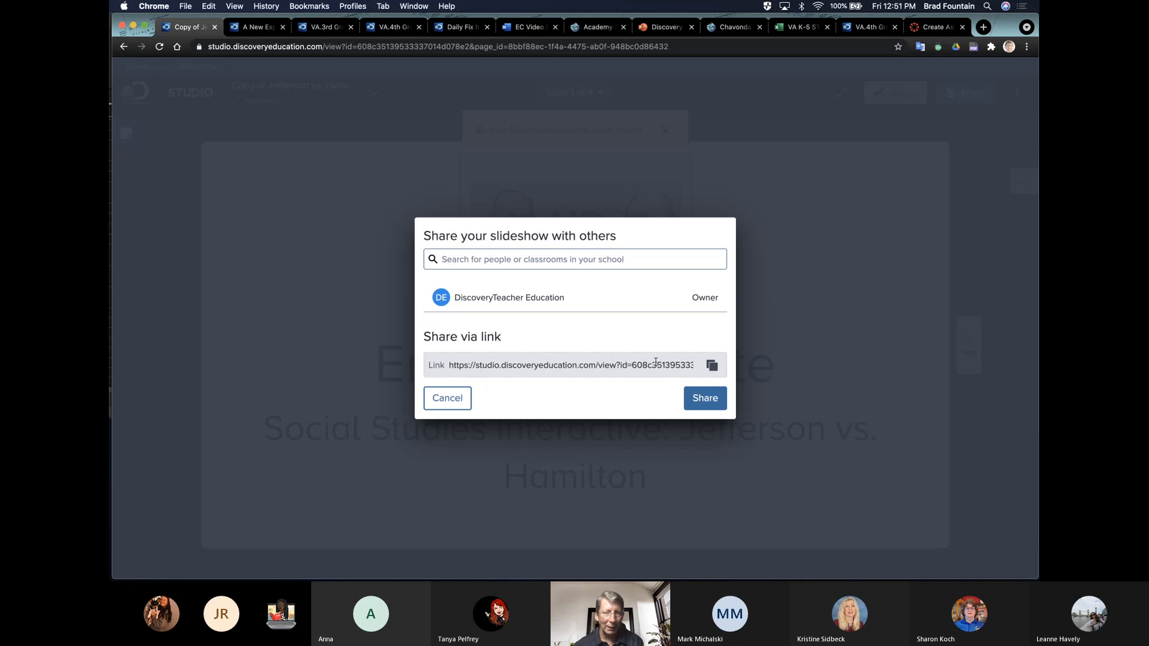
left_click(712, 366)
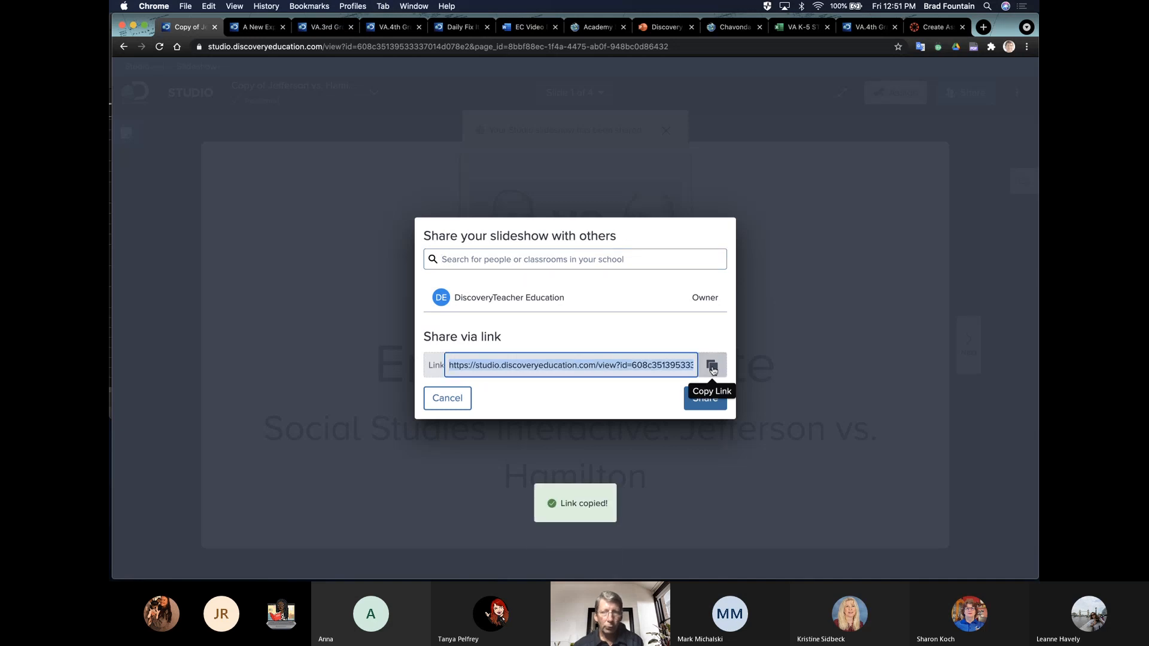
Back in the Canvas assignment, set the submission type to External Tool and paste the slideshow link as the tool URL.
left_click(935, 28)
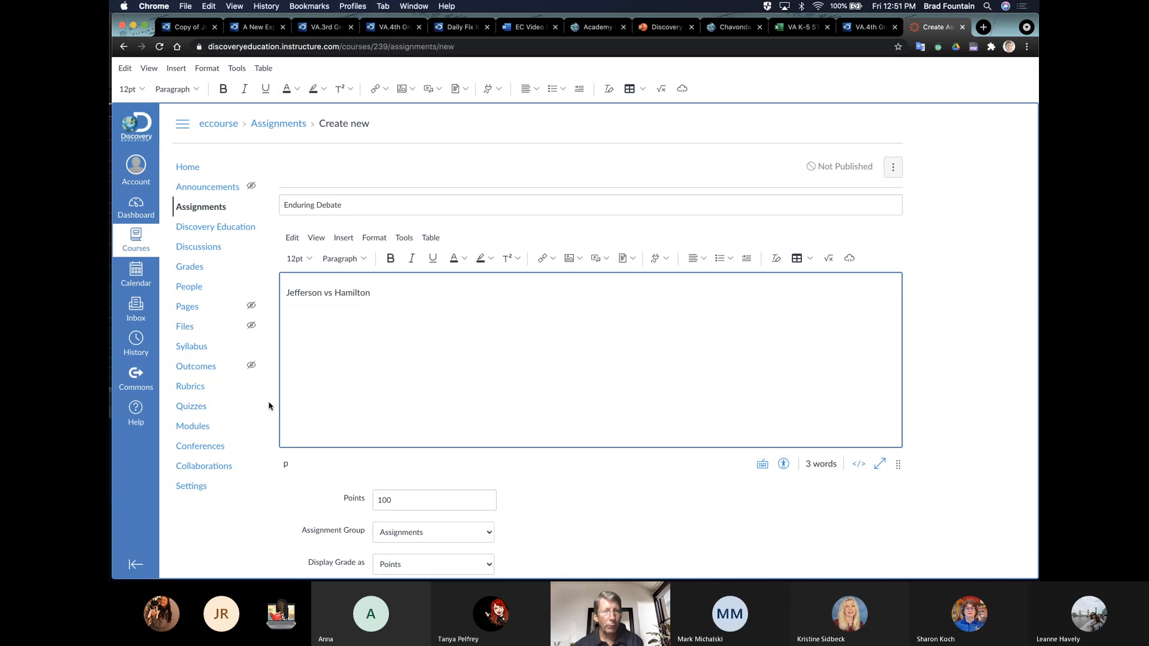
scroll(268, 406, "down", 6)
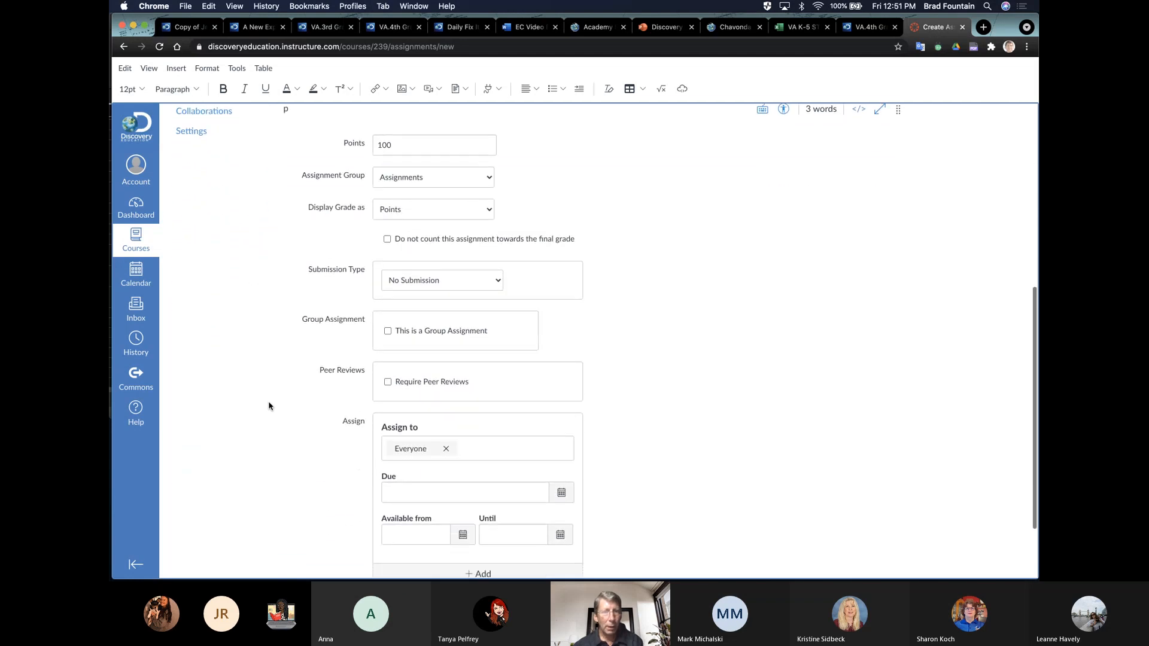
left_click(453, 260)
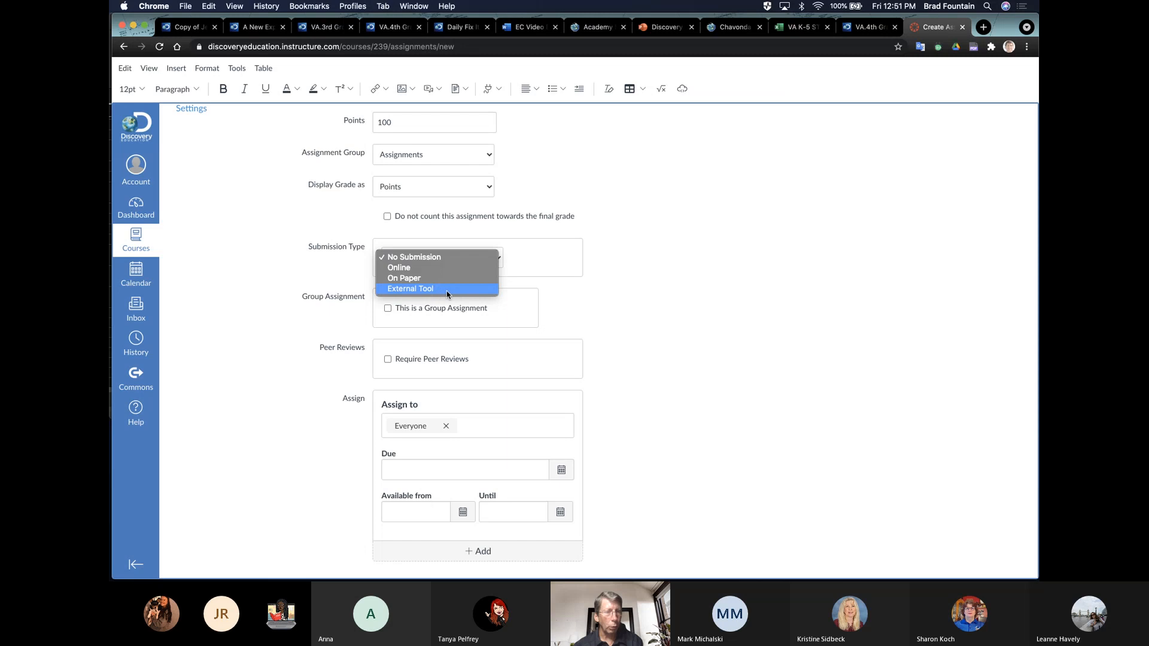
left_click(459, 237)
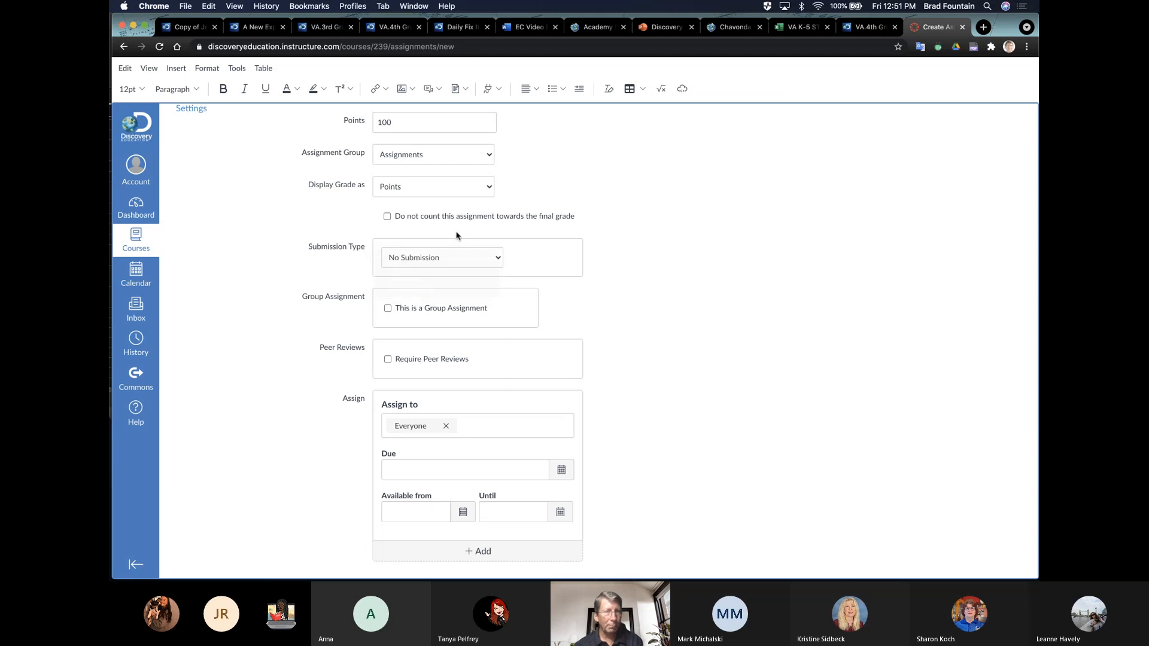
left_click(464, 259)
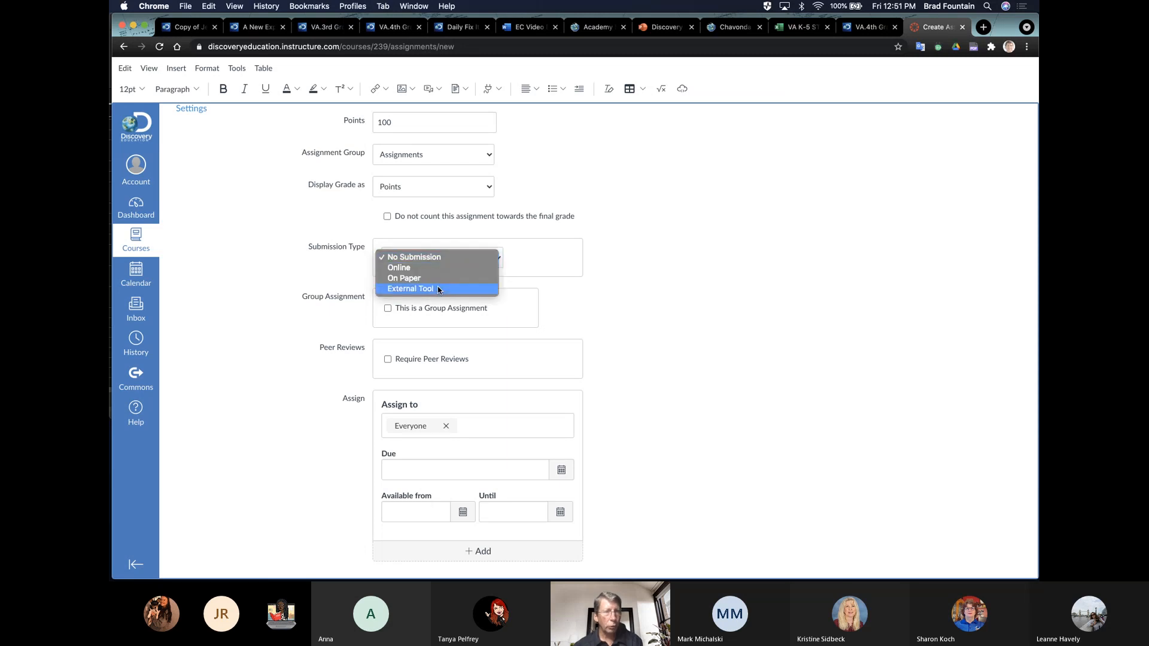
left_click(446, 289)
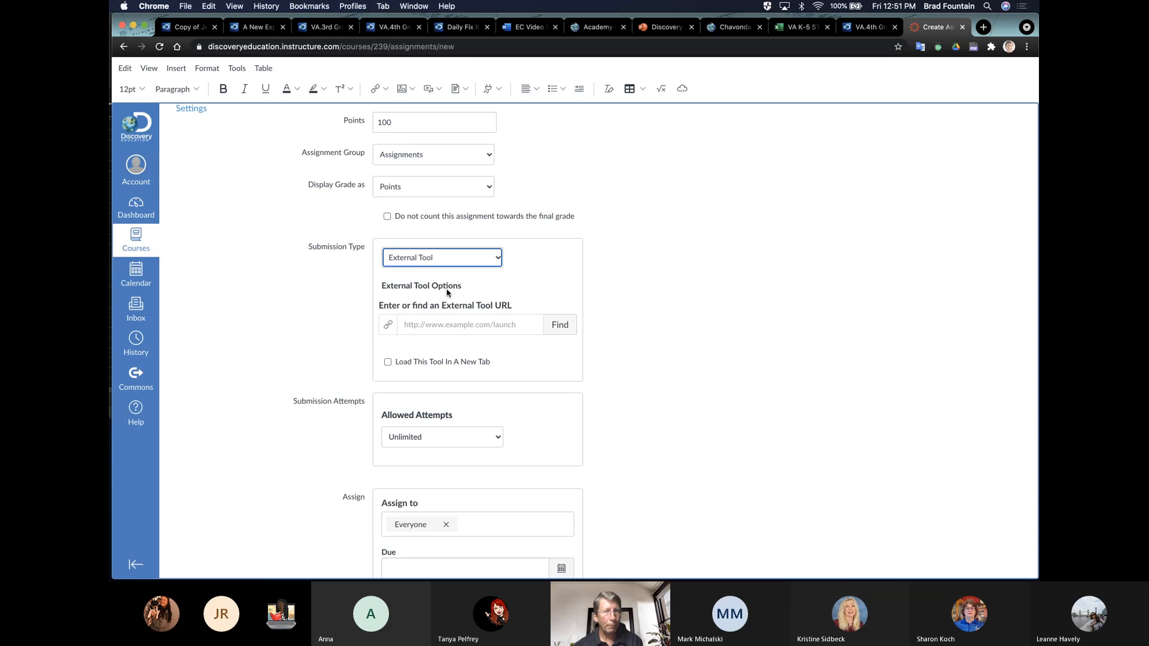
left_click(436, 325)
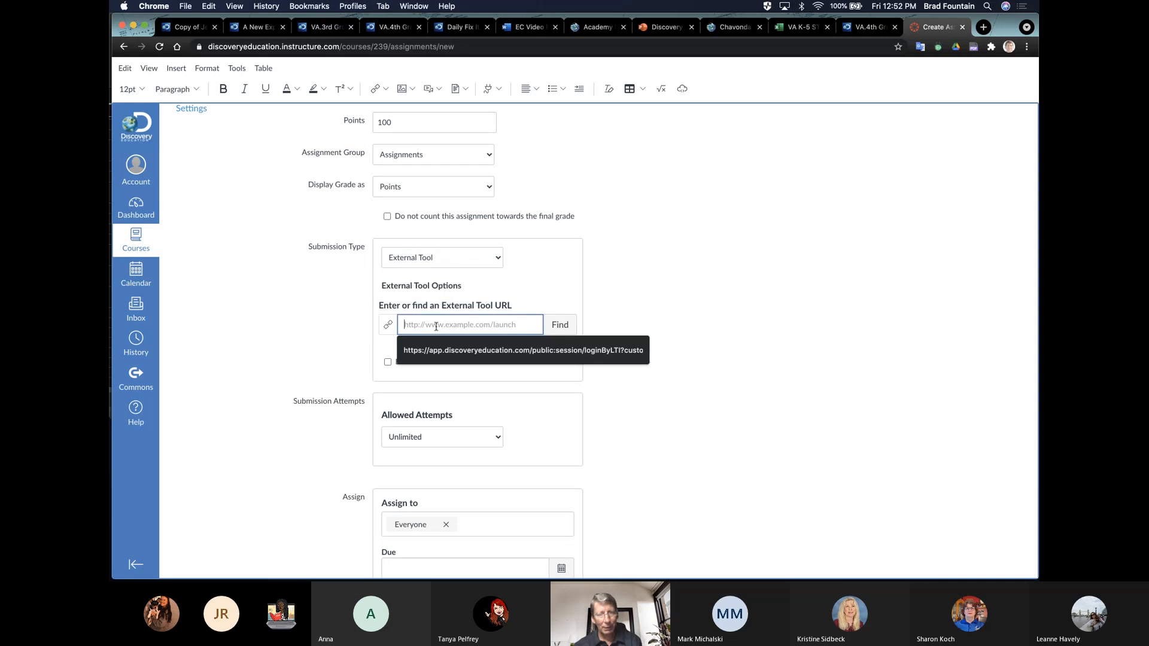
key("super+v")
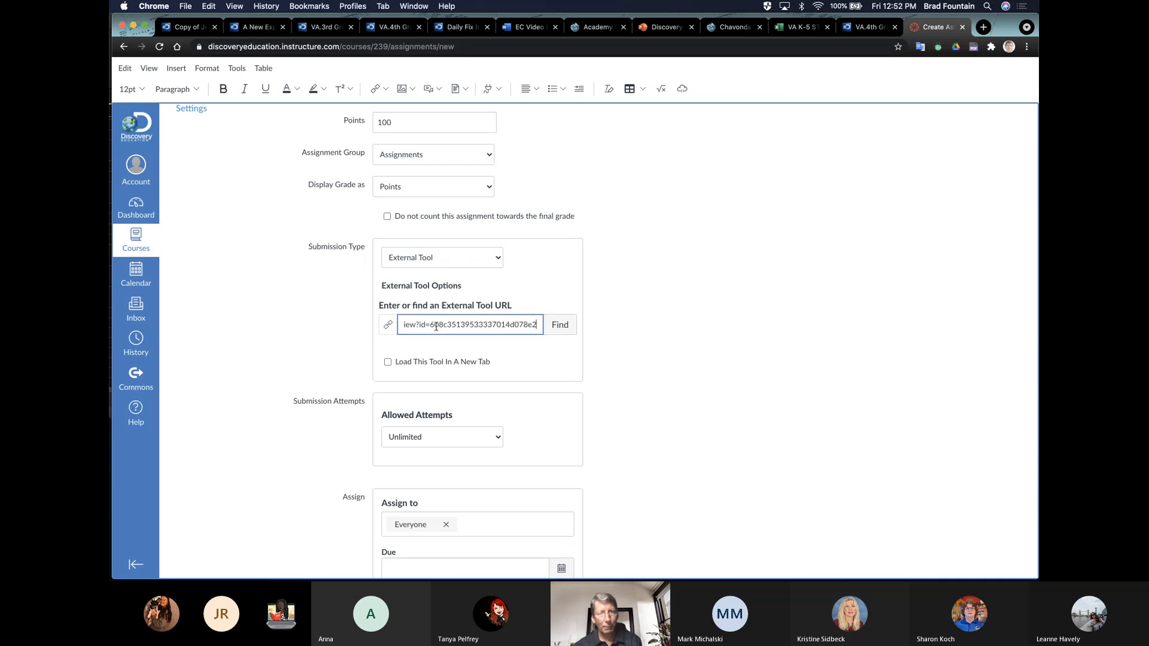
Find Discovery Education's My Assessments as the external tool source and embed "Copy of Jefferson vs. Hamilton: Instructional Activities" as the assignment's tool.
left_click(550, 325)
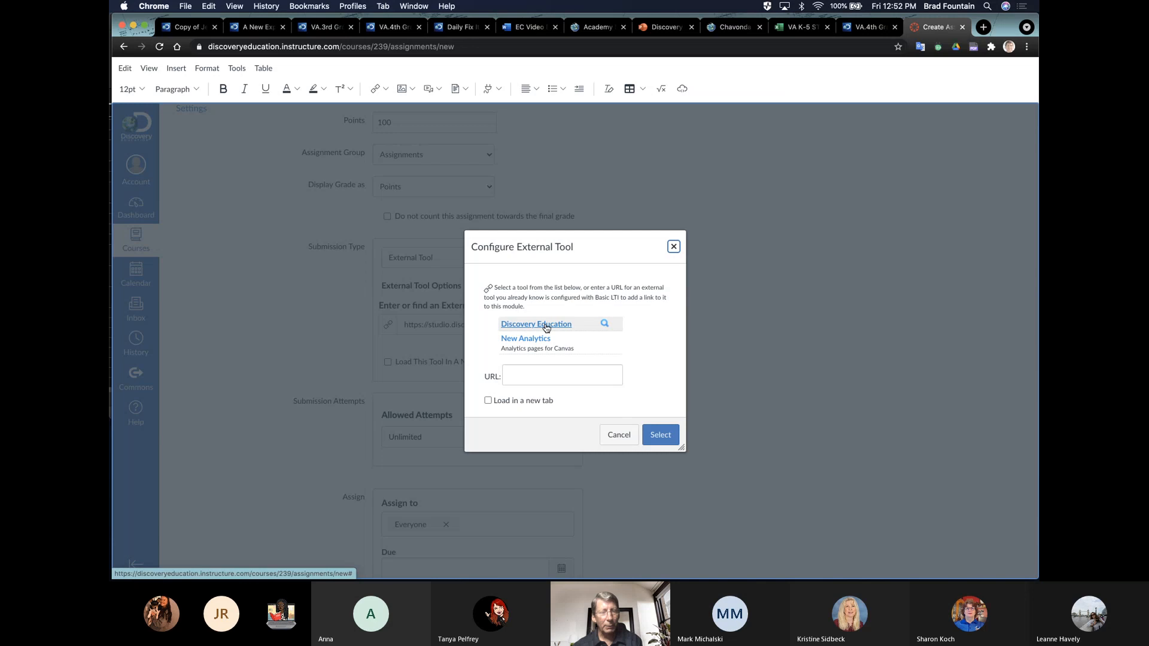
left_click(540, 324)
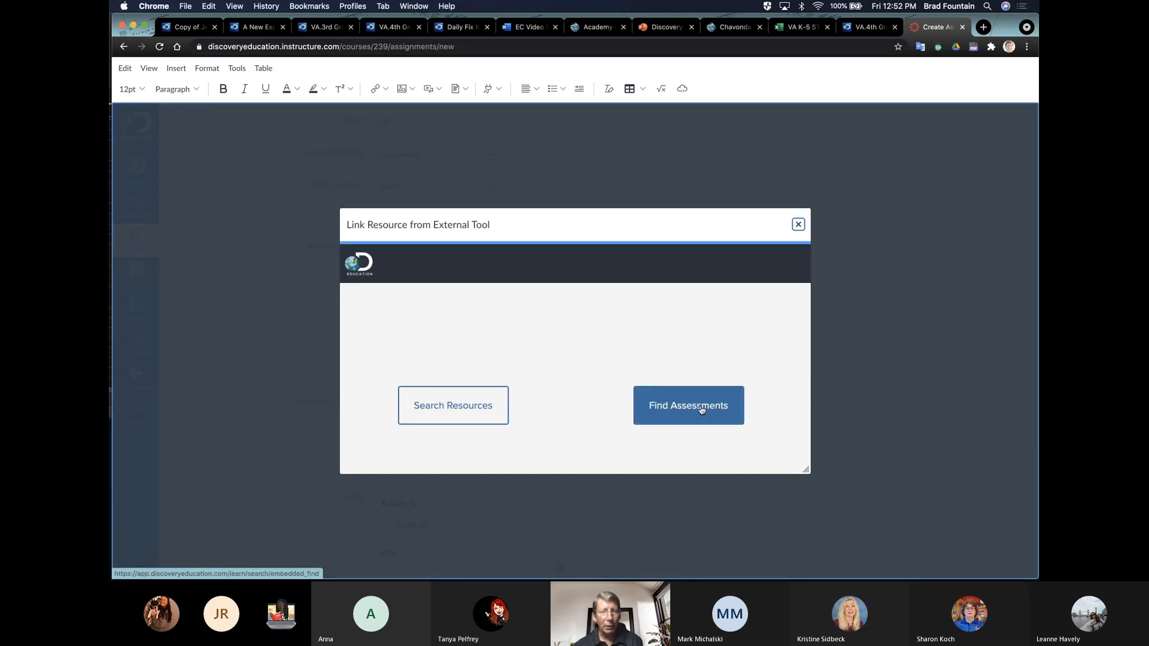
left_click(688, 414)
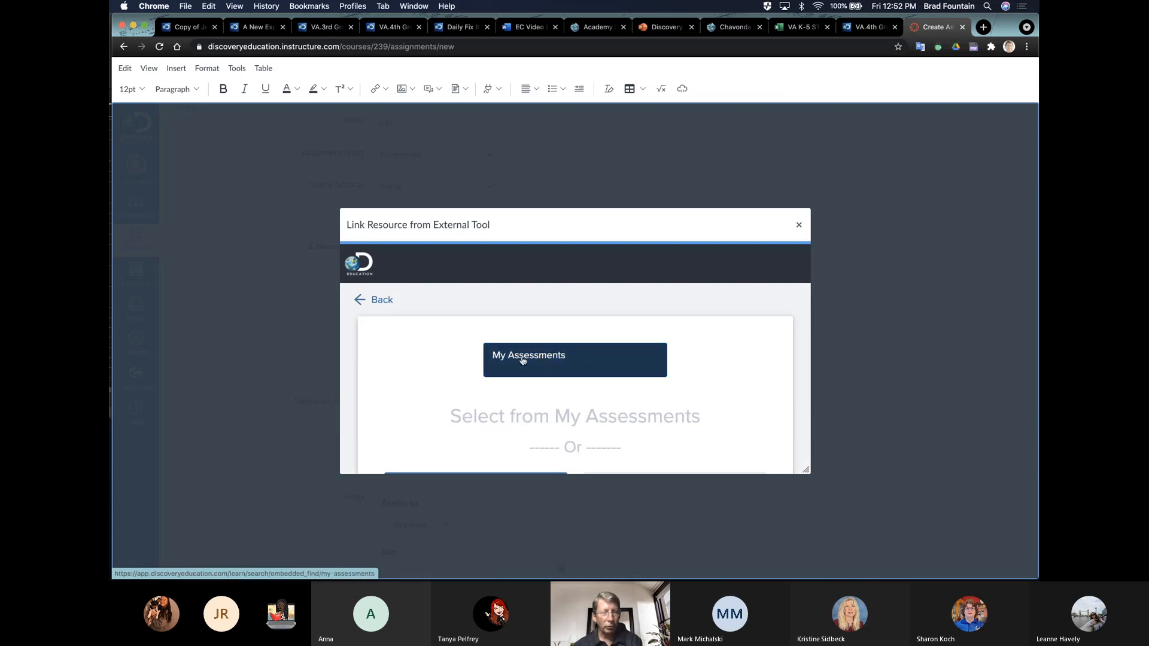
left_click(541, 361)
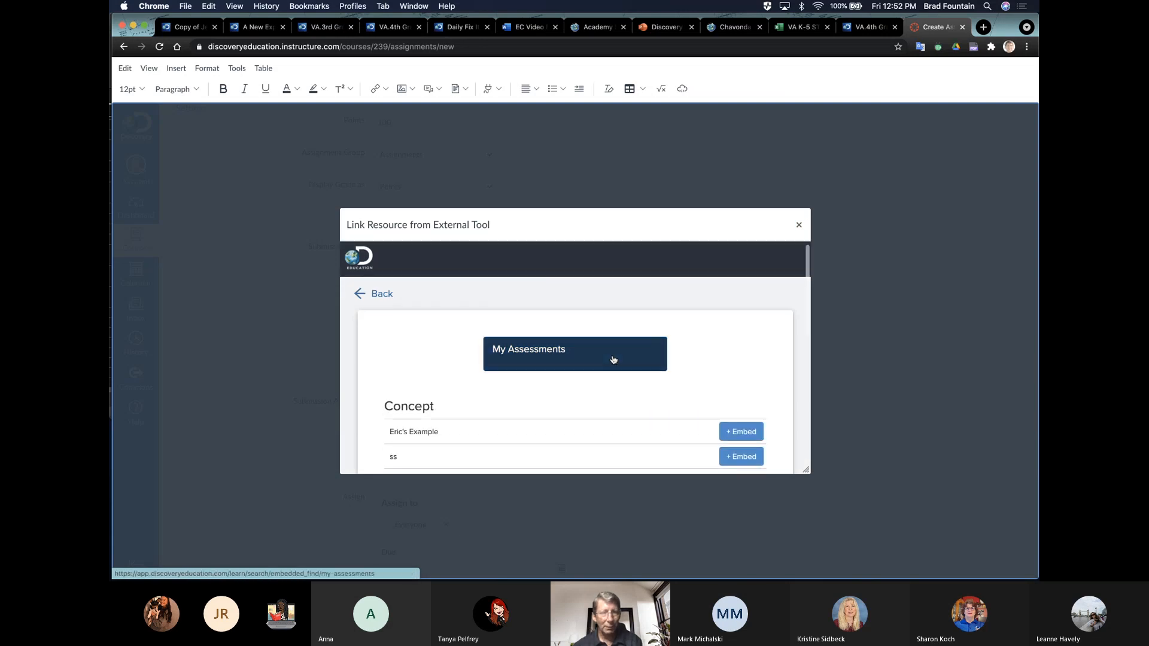
scroll(605, 359, "down", 5)
scroll(611, 358, "down", 3)
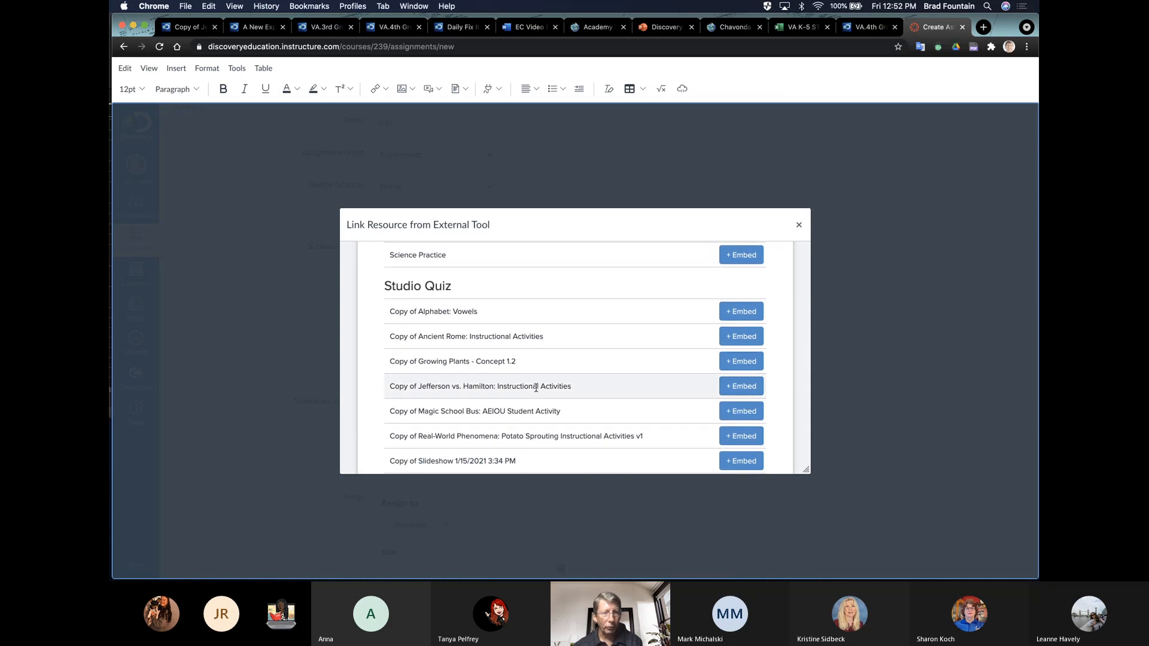
left_click(742, 387)
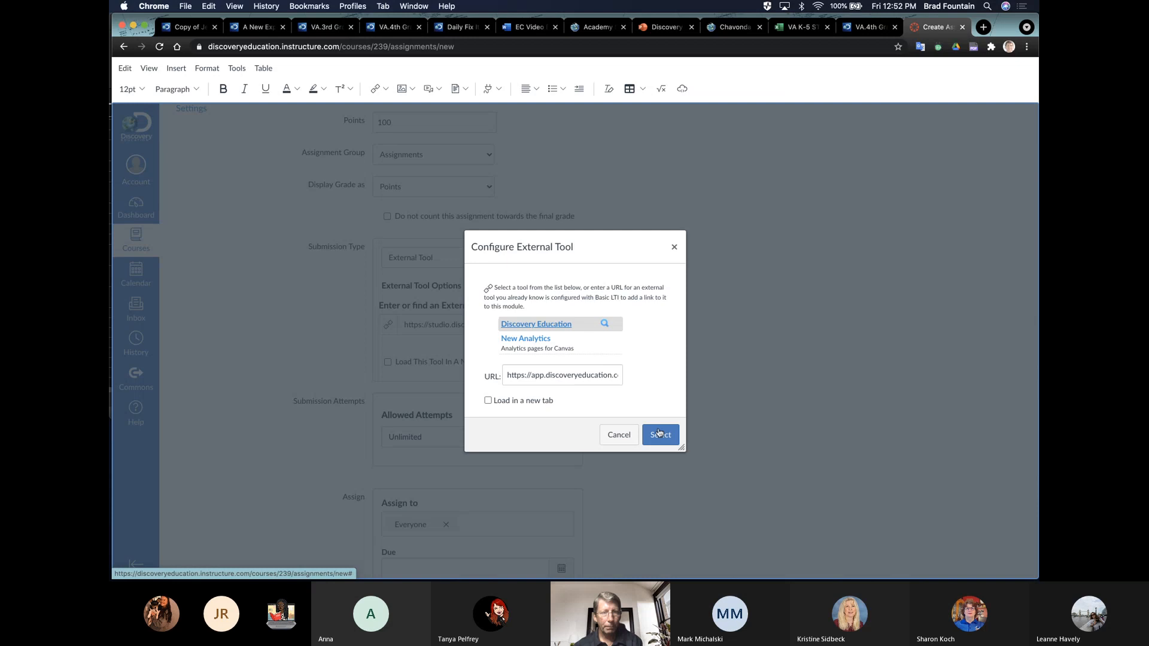
left_click(657, 435)
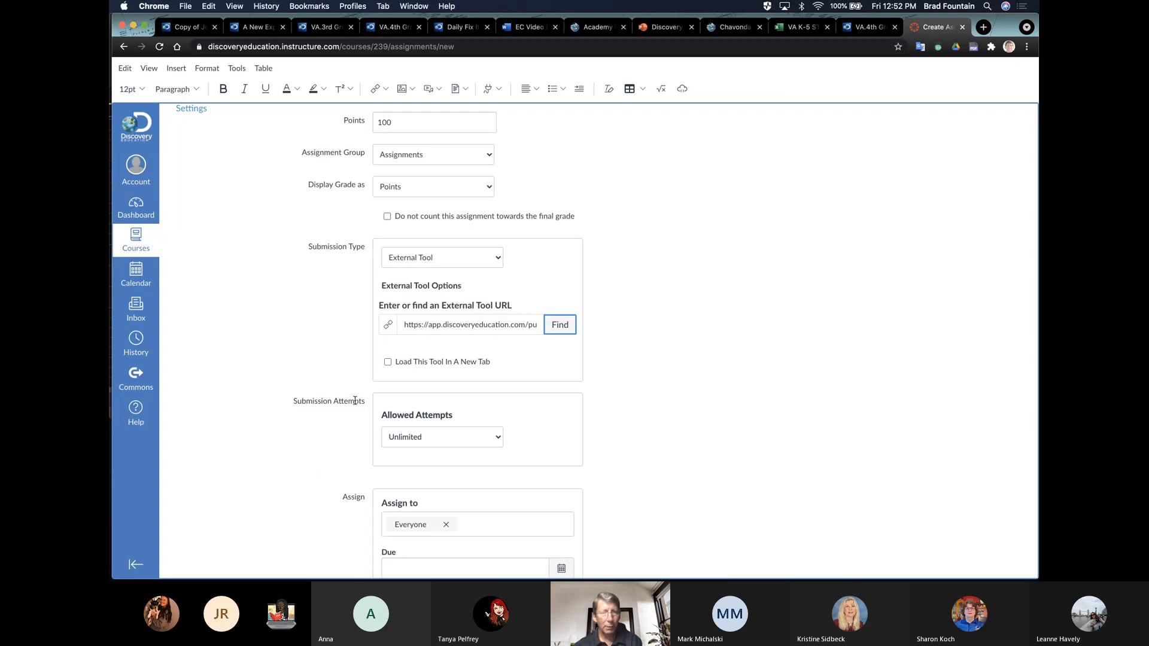
Set the assignment's due date to May 31, 2021.
scroll(318, 354, "down", 3)
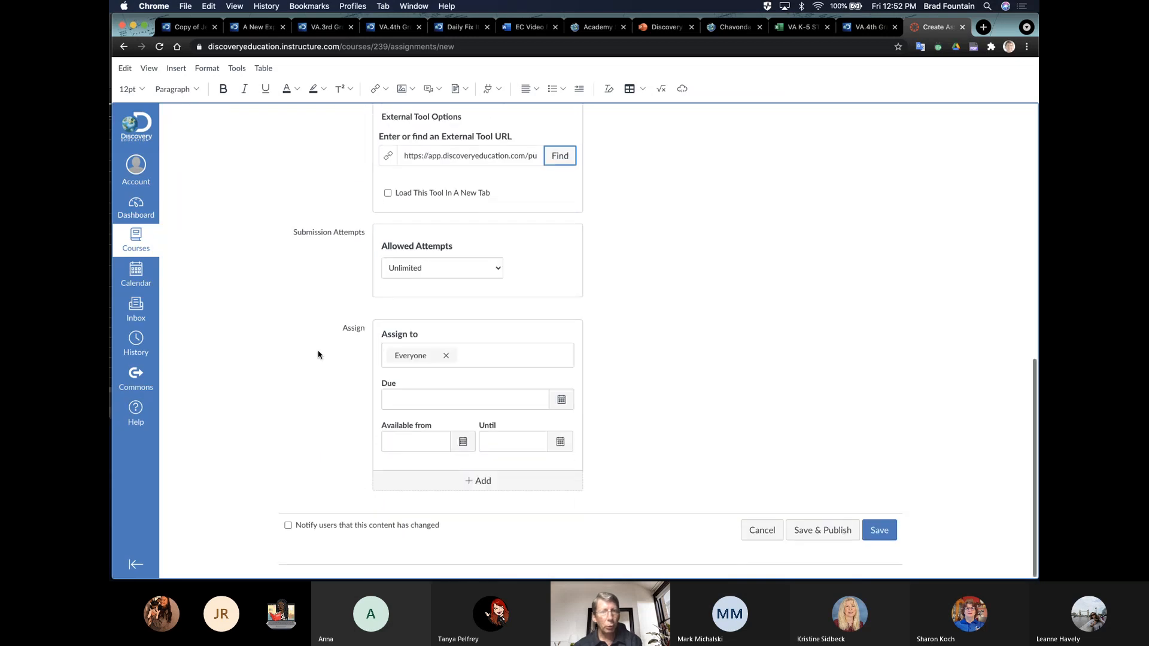
left_click(561, 401)
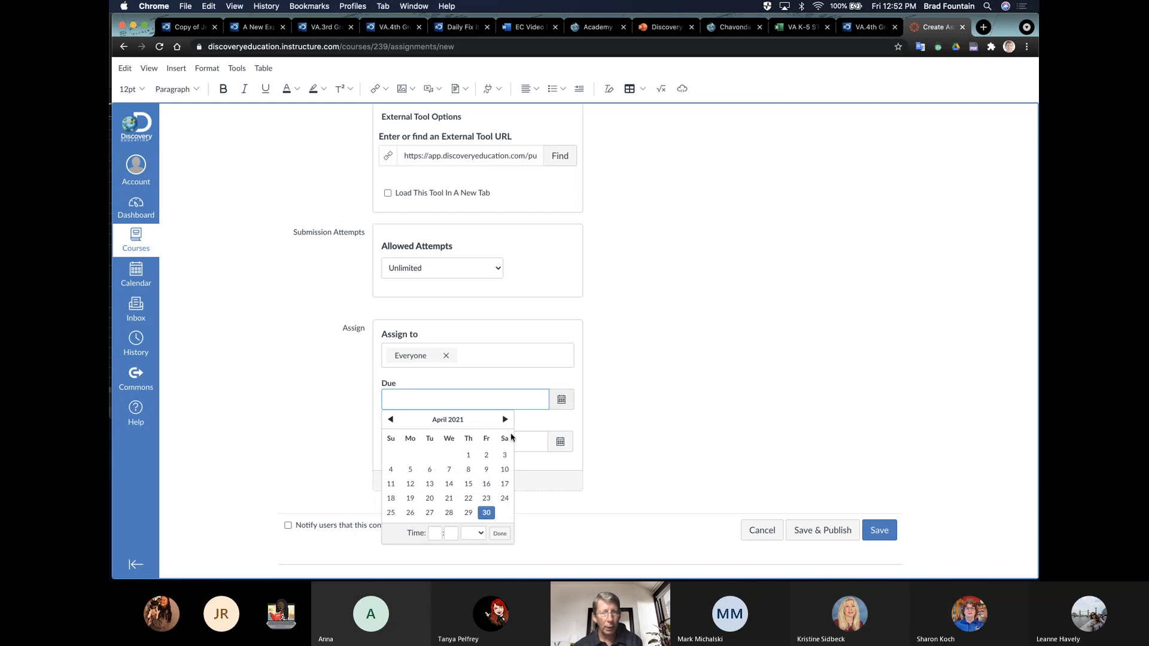
left_click(505, 419)
left_click(410, 526)
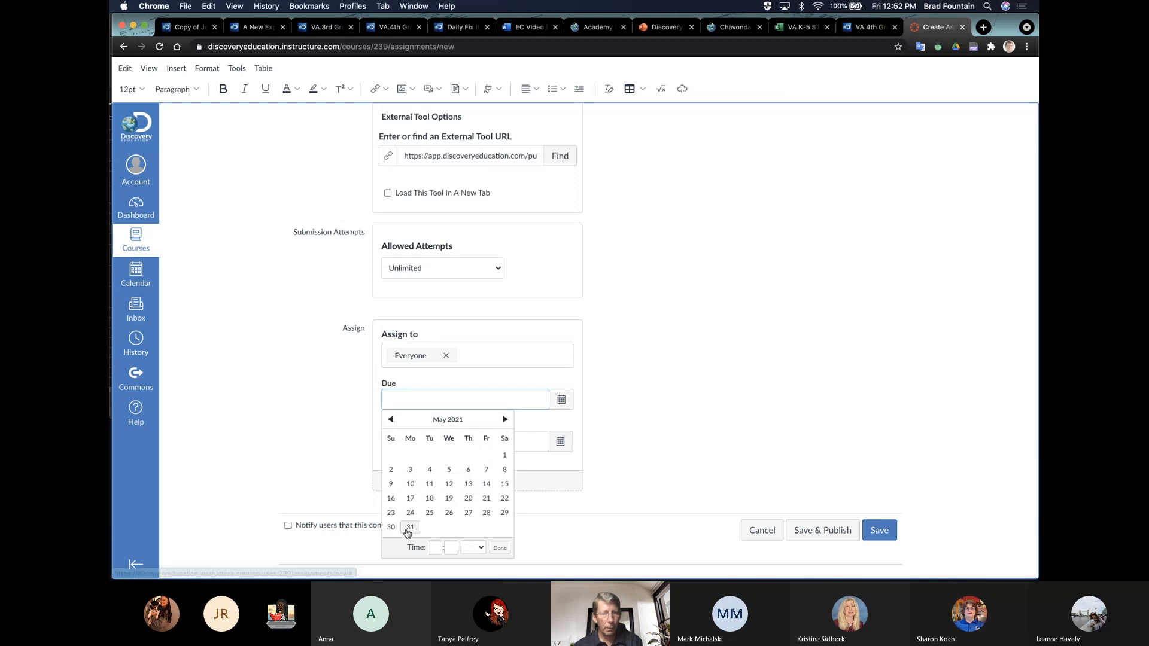
left_click(329, 472)
Make the assignment available from April 30 until May 31, 2021, and save and publish it.
left_click(464, 464)
left_click(468, 470)
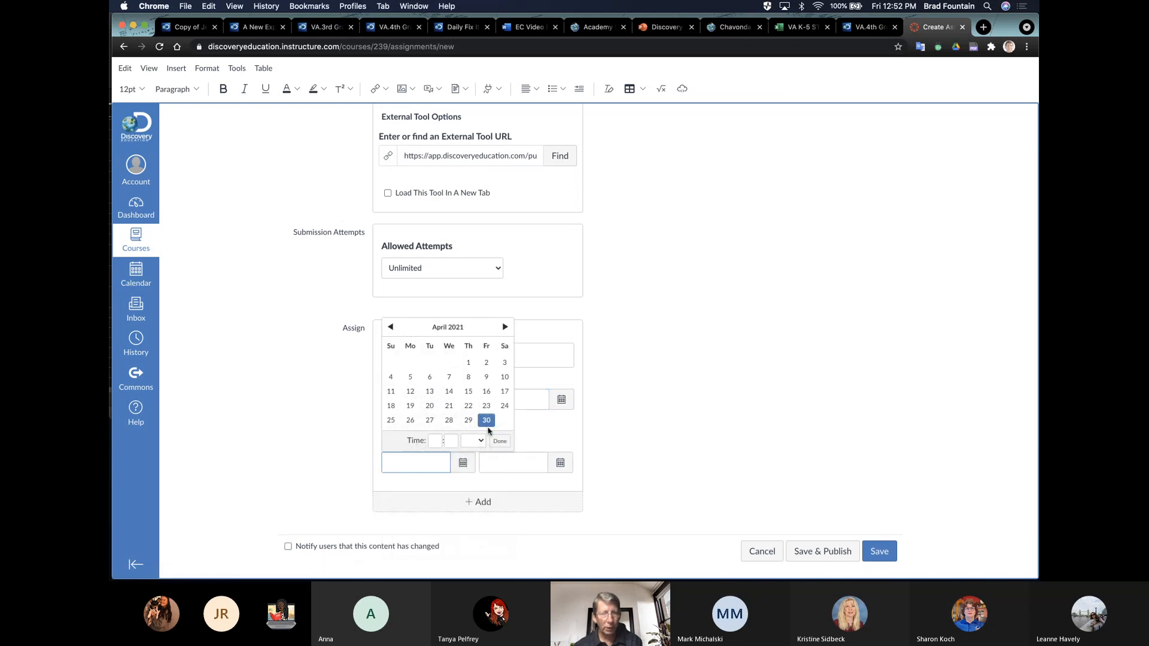
left_click(488, 420)
left_click(555, 461)
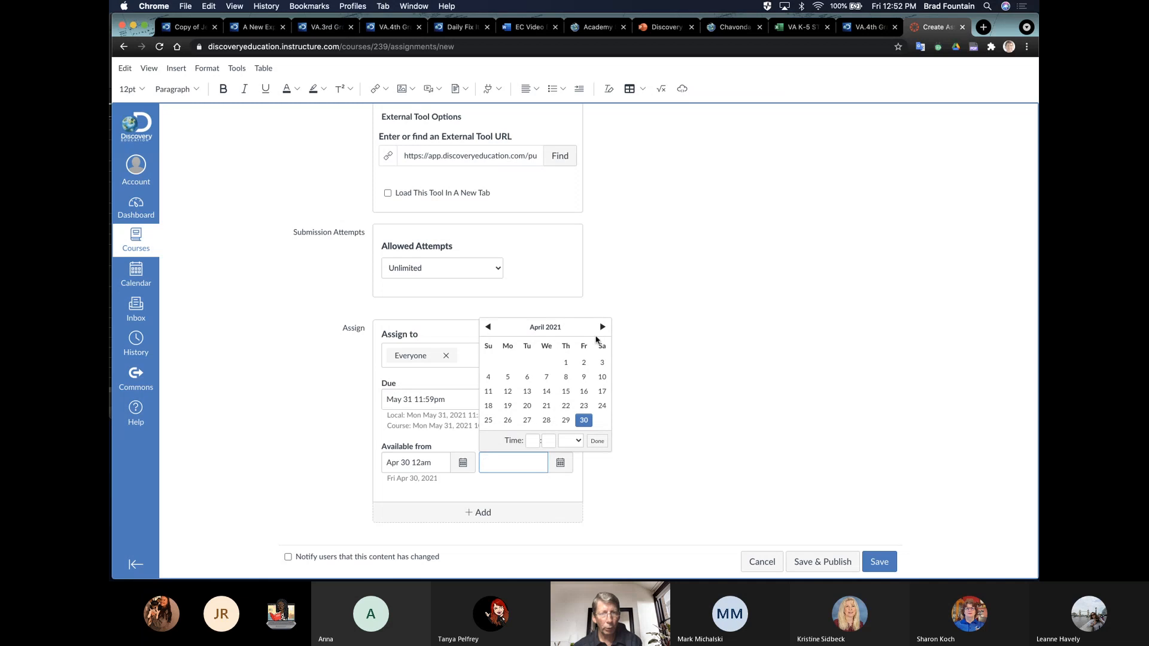
left_click(602, 326)
left_click(509, 435)
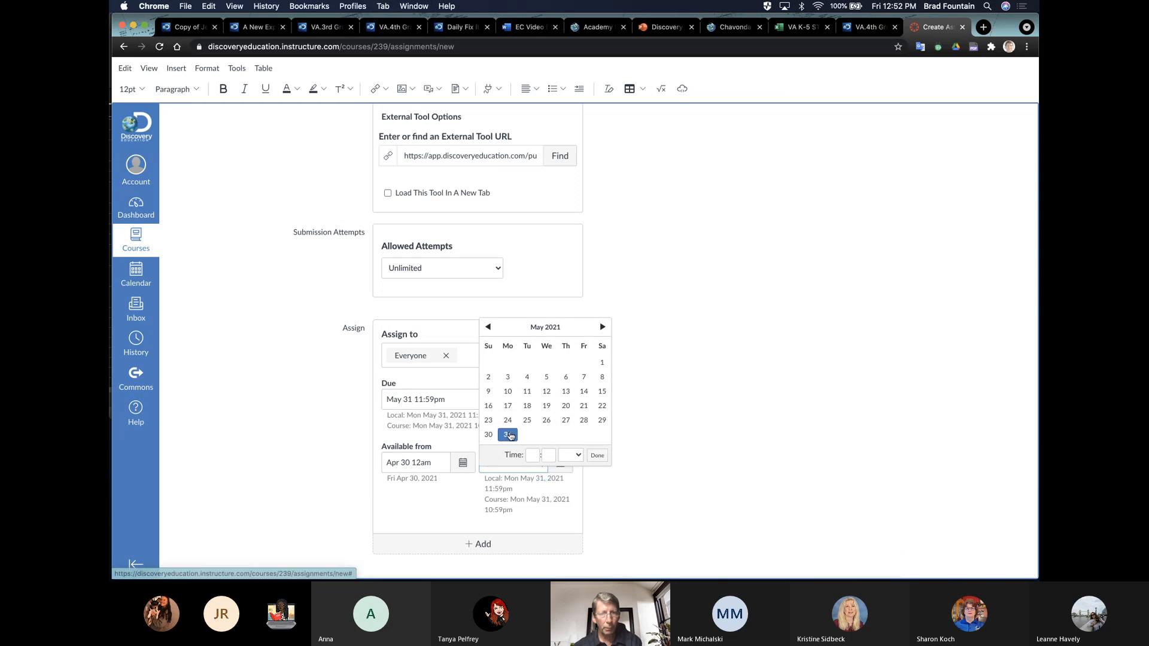
left_click(713, 457)
scroll(713, 457, "down", 2)
left_click(826, 530)
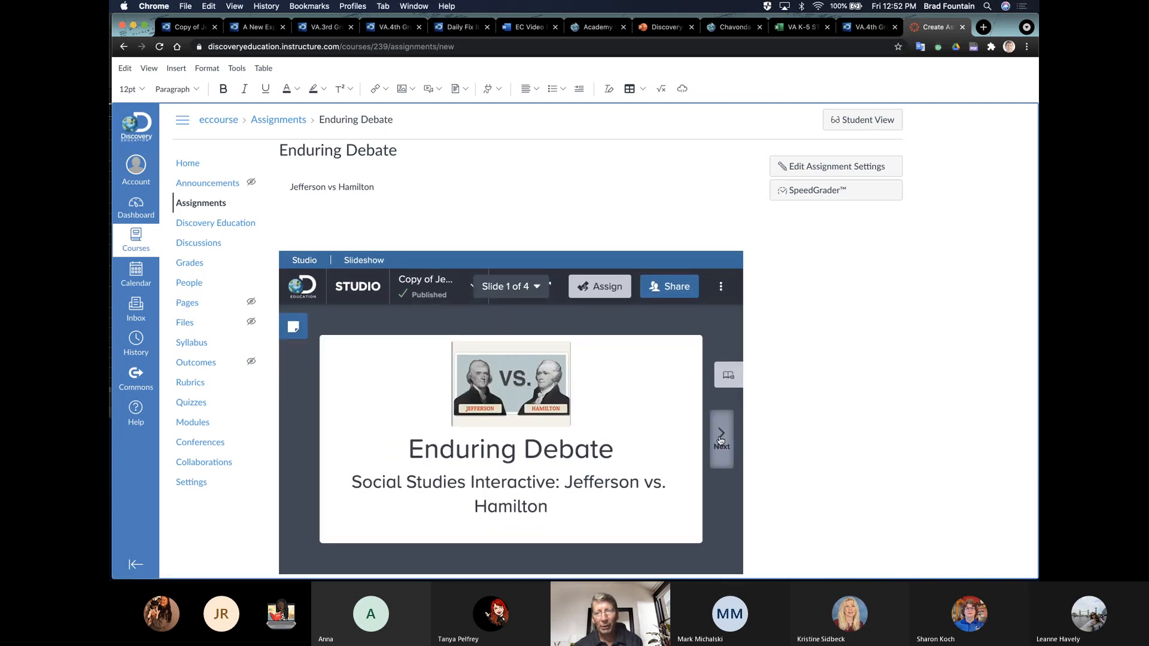
Advance the embedded slideshow to slide 2, open its Jefferson vs. Hamilton investigation, and close the interactive again.
left_click(721, 443)
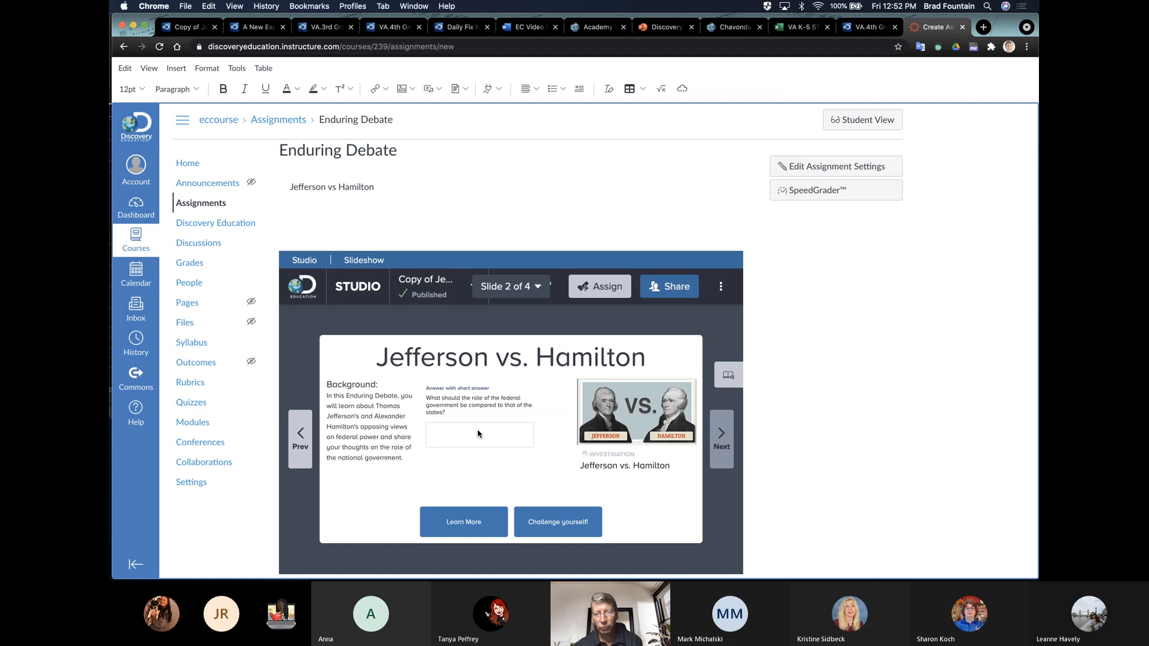
left_click(643, 413)
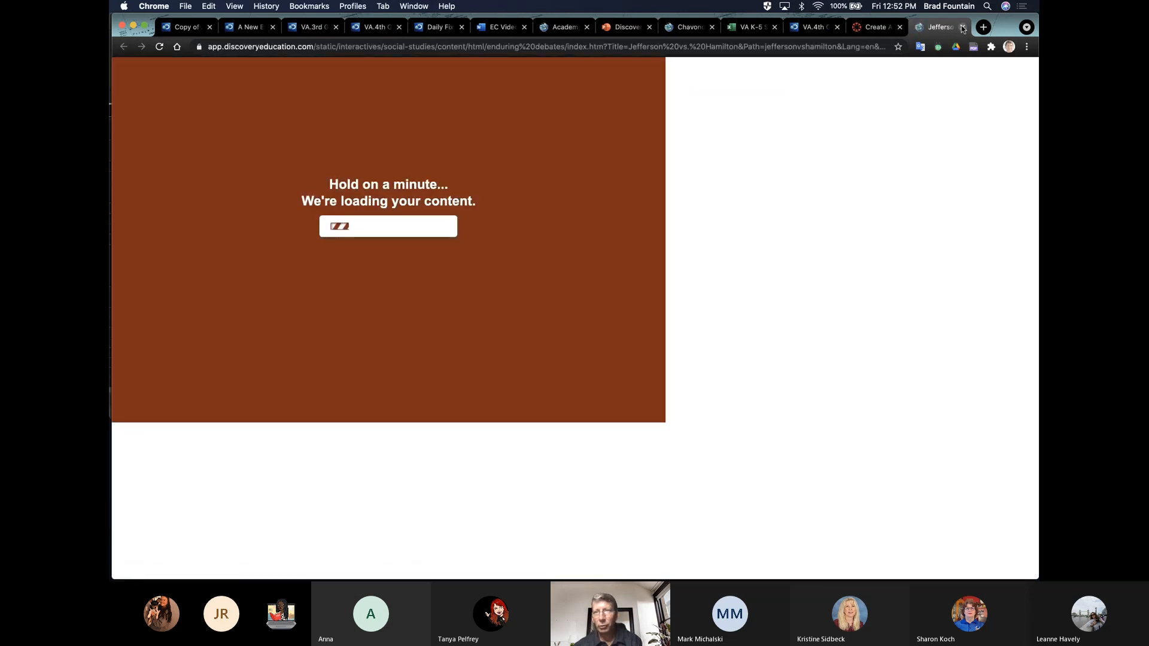
left_click(962, 28)
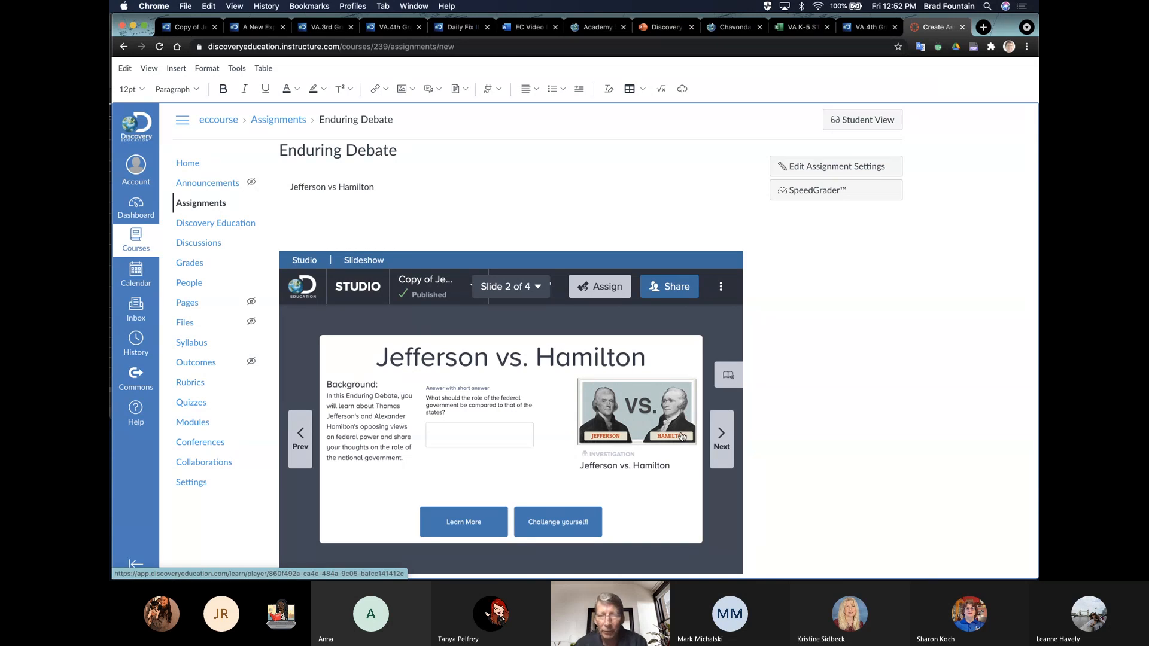
Open slide 2 in the immersive reader and play a short portion of the text aloud before pausing.
left_click(727, 378)
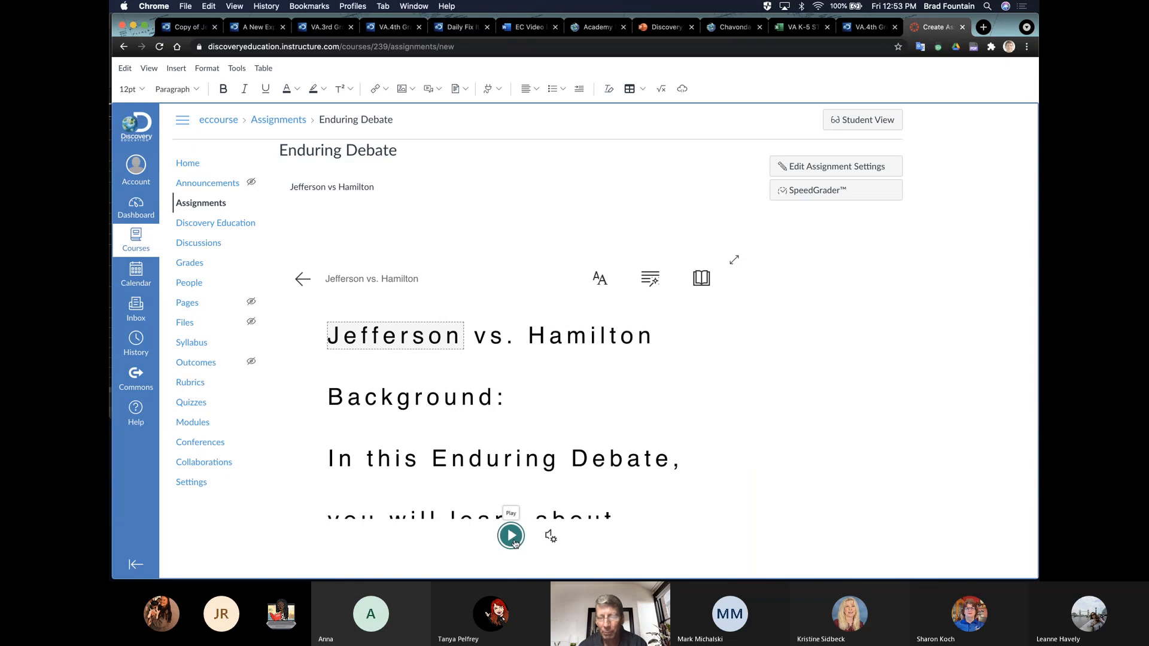
left_click(512, 536)
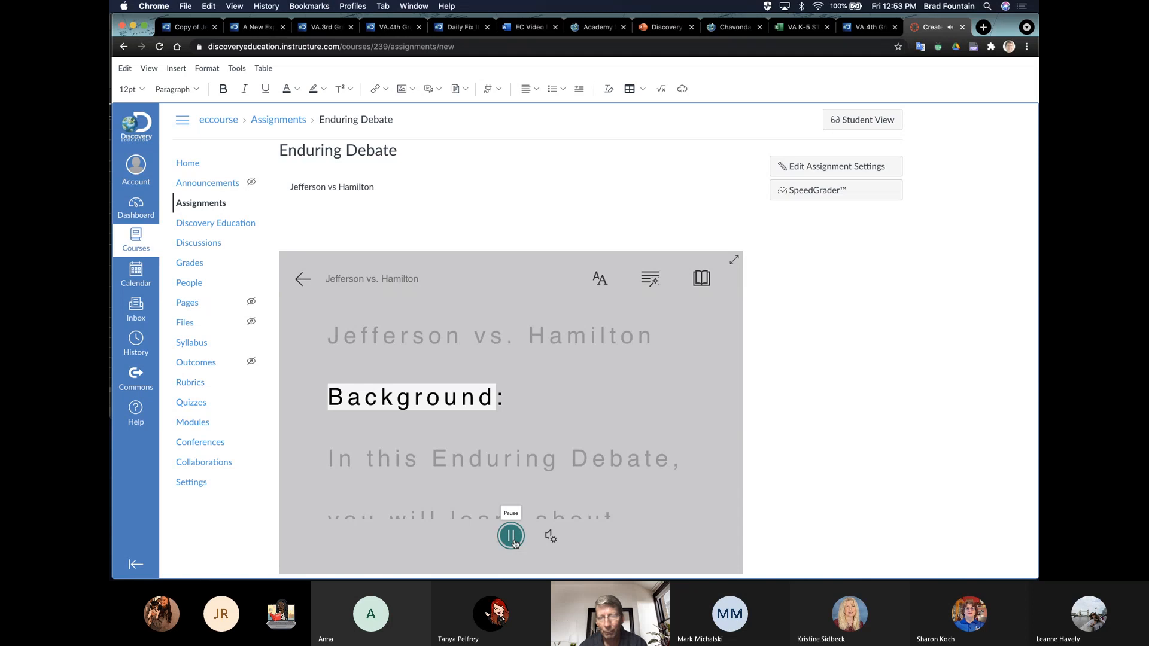
left_click(512, 538)
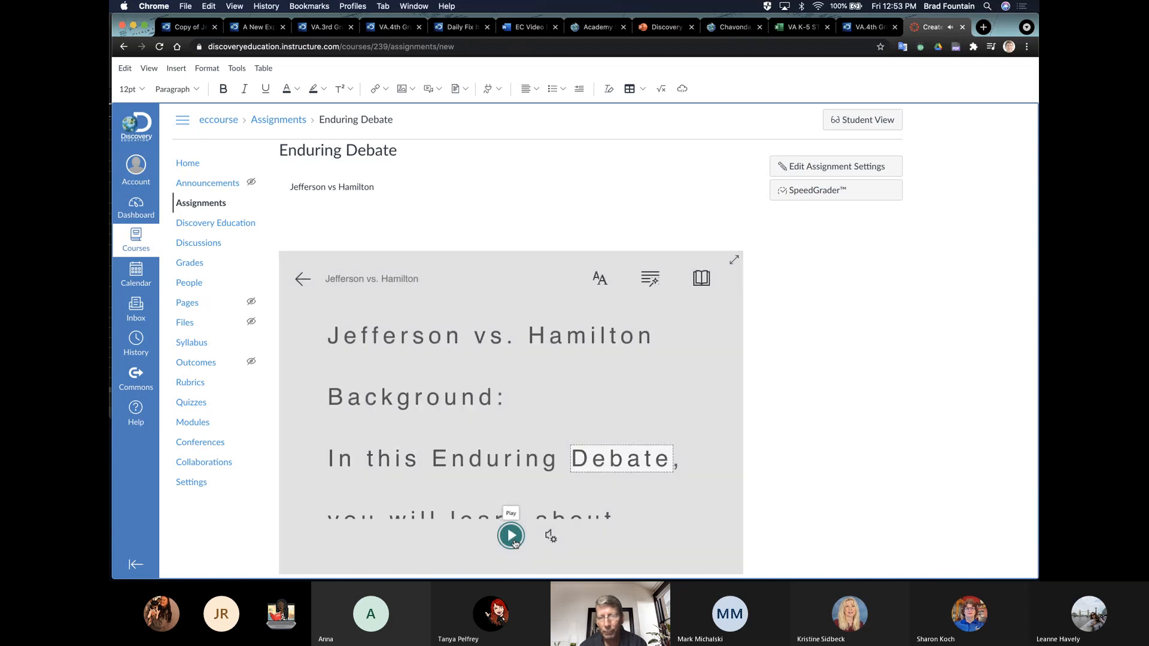
View the reader's voice settings and turn on syllable separation in the grammar options.
left_click(550, 537)
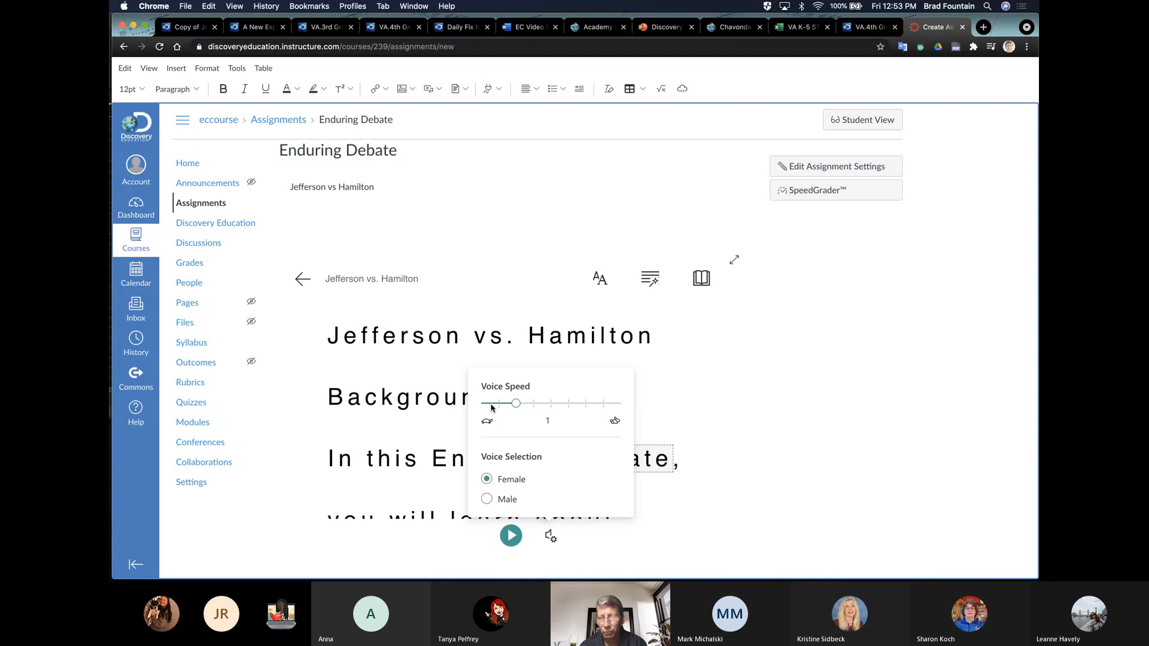
left_click(649, 279)
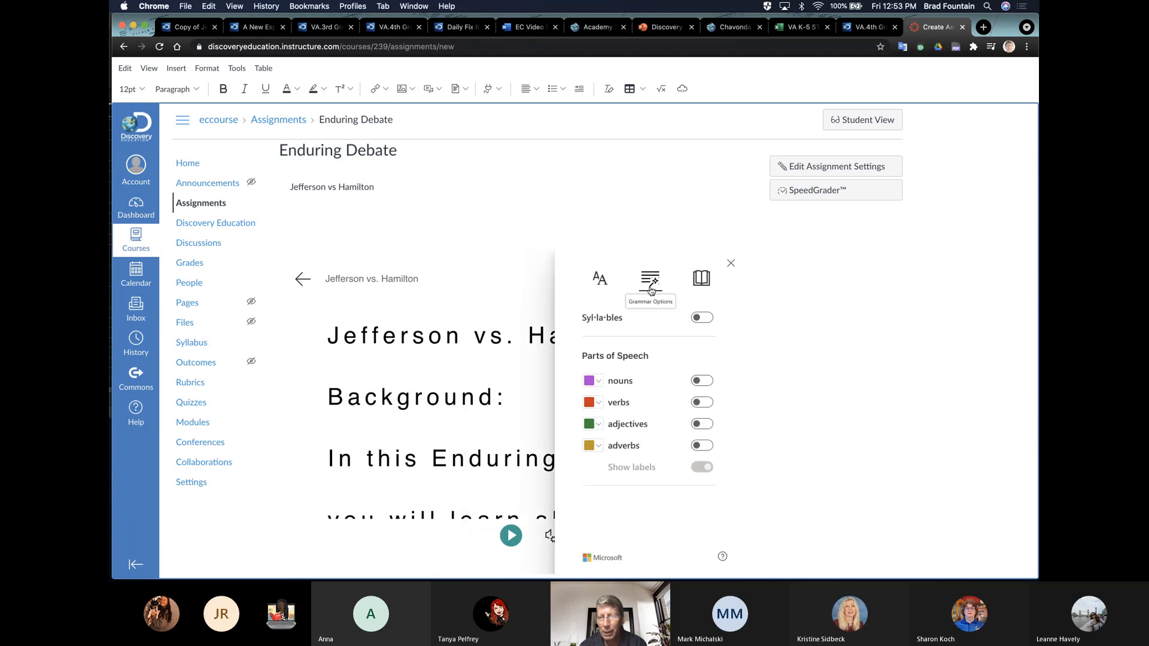
left_click(706, 319)
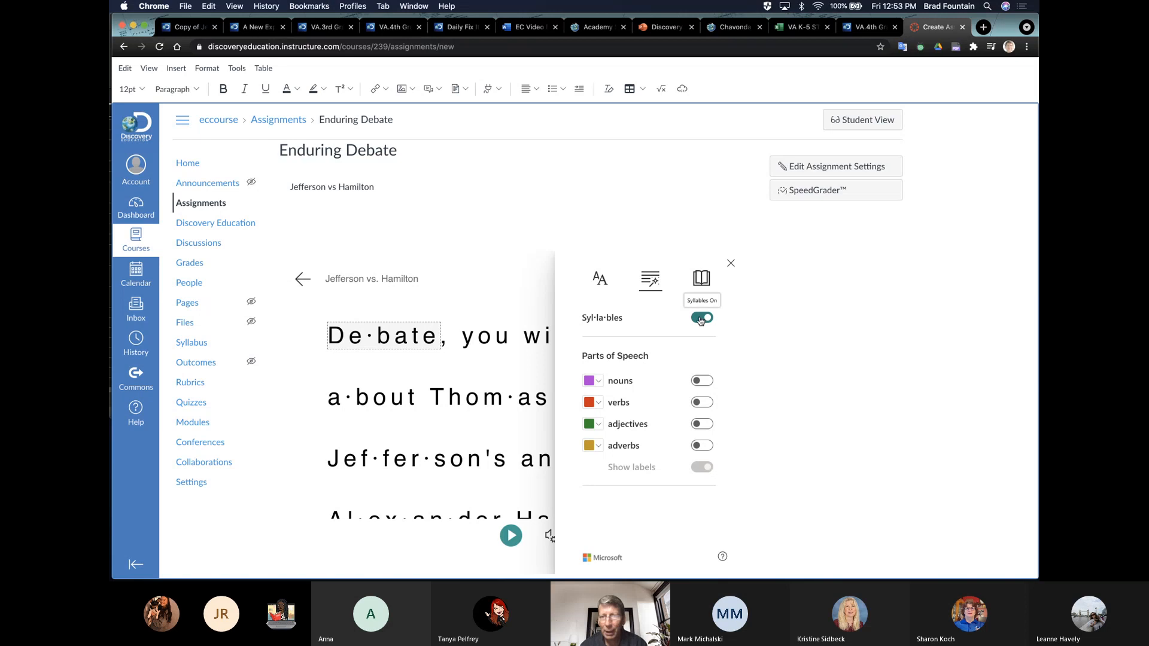
View the reading preferences, look up the word "learn" in the text, and play its Spanish translation.
left_click(703, 278)
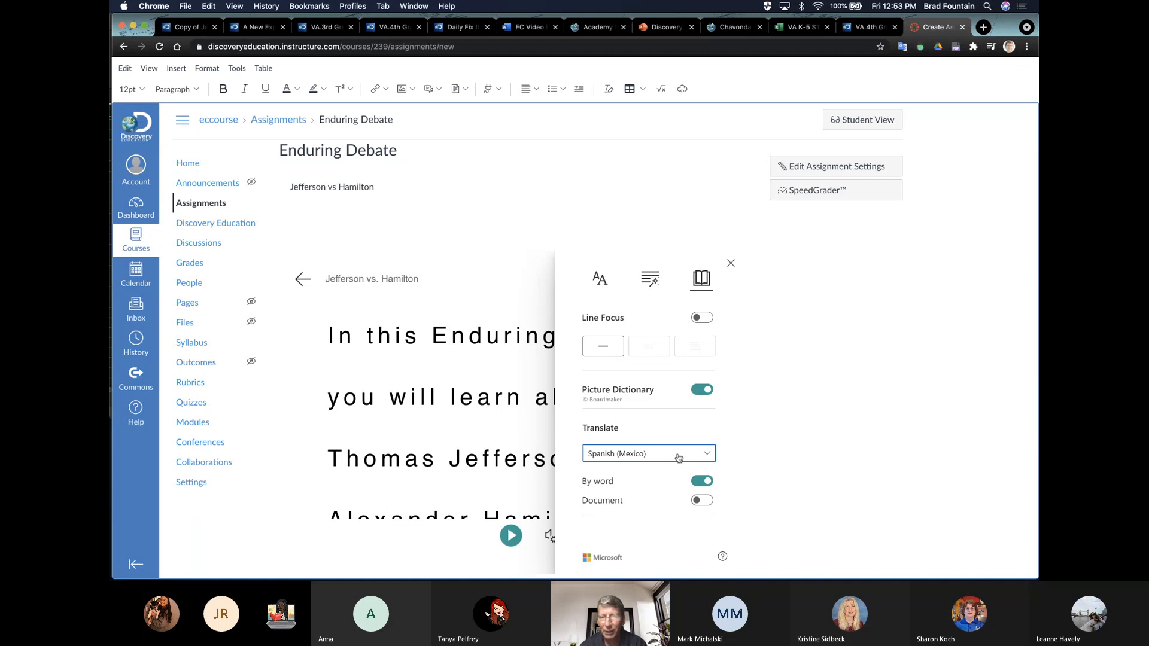
left_click(483, 397)
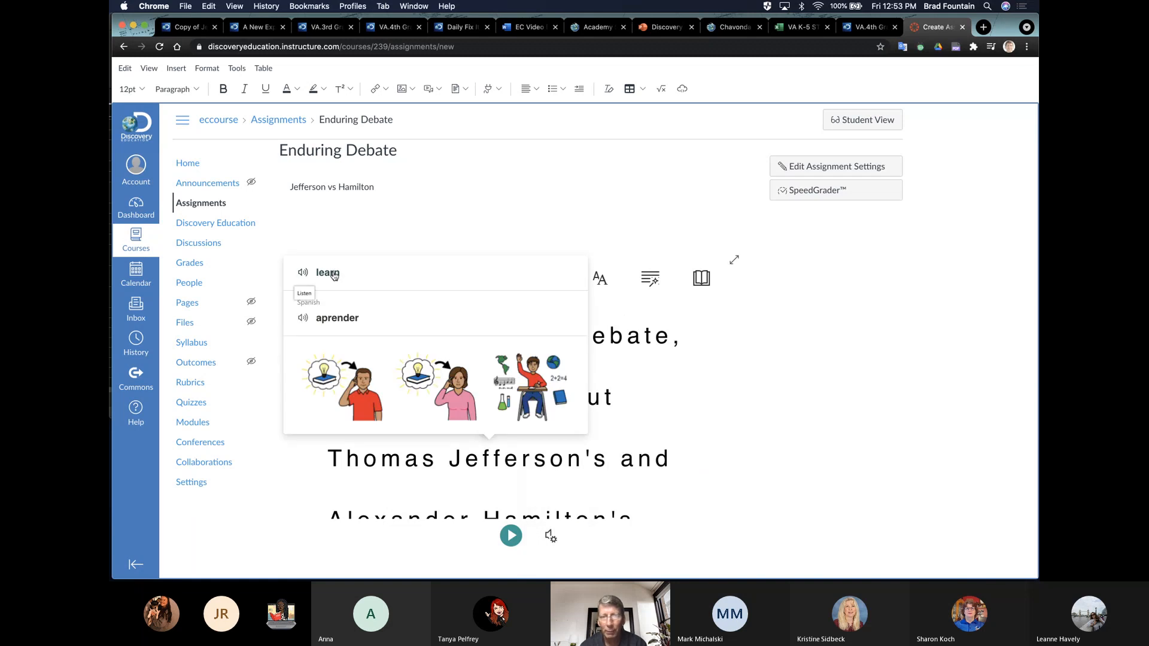
left_click(333, 318)
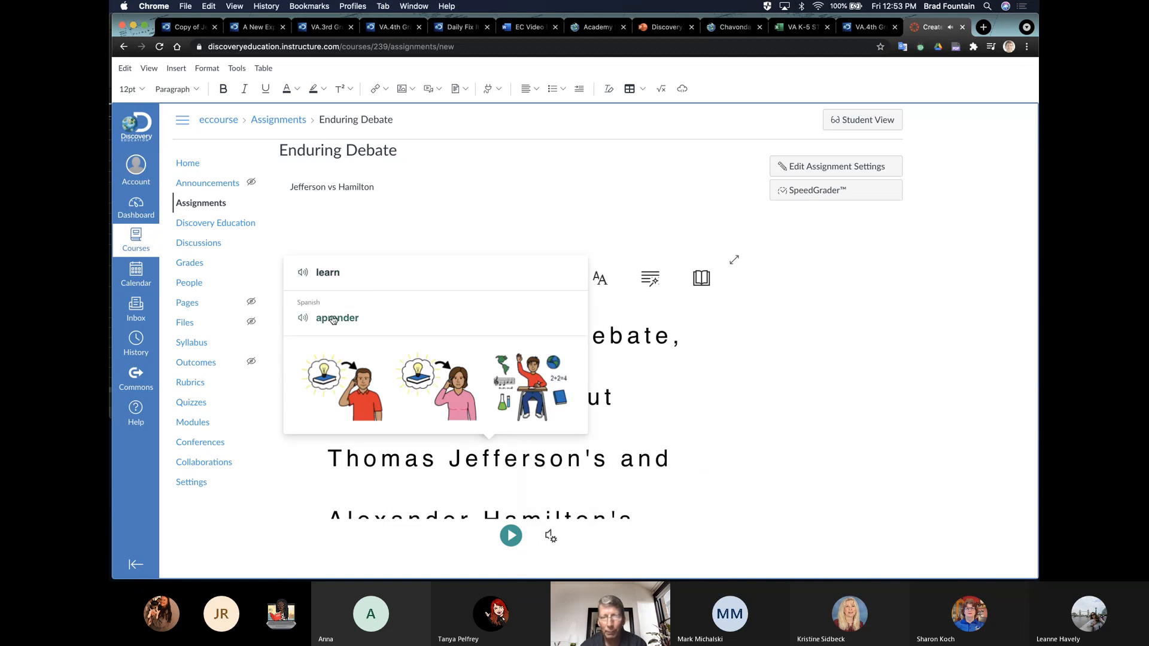
Choose Spanish (Mexico) as the reader's translation language and turn on translation of the whole document.
left_click(704, 289)
left_click(706, 453)
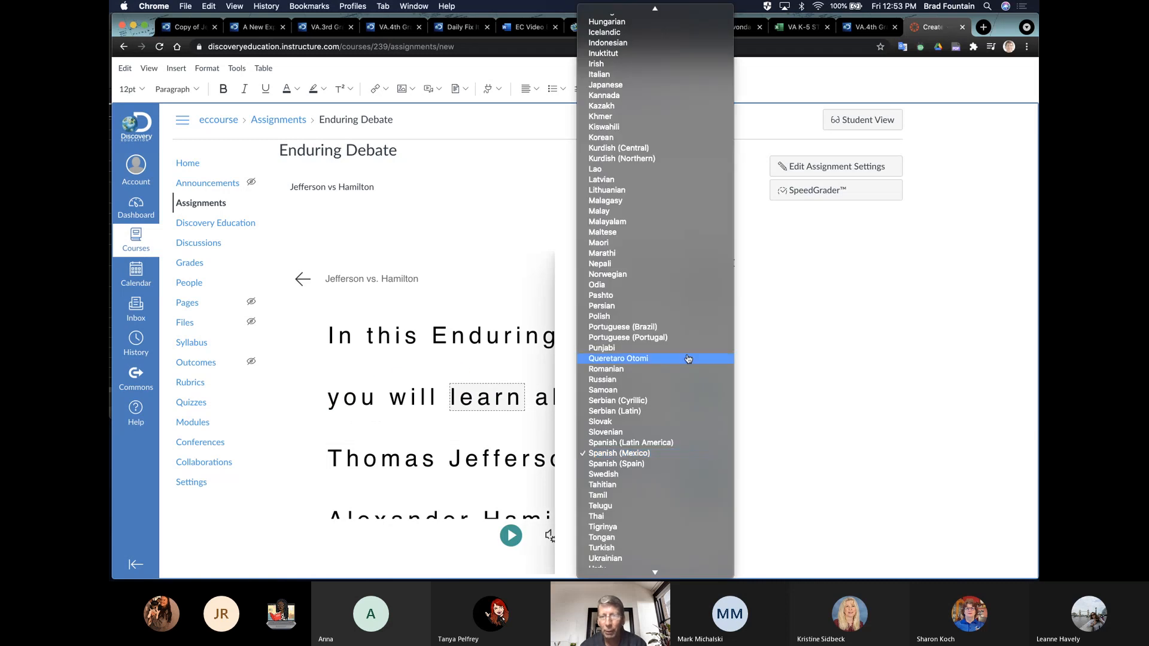
scroll(688, 358, "up", 2)
scroll(688, 359, "down", 3)
left_click(675, 429)
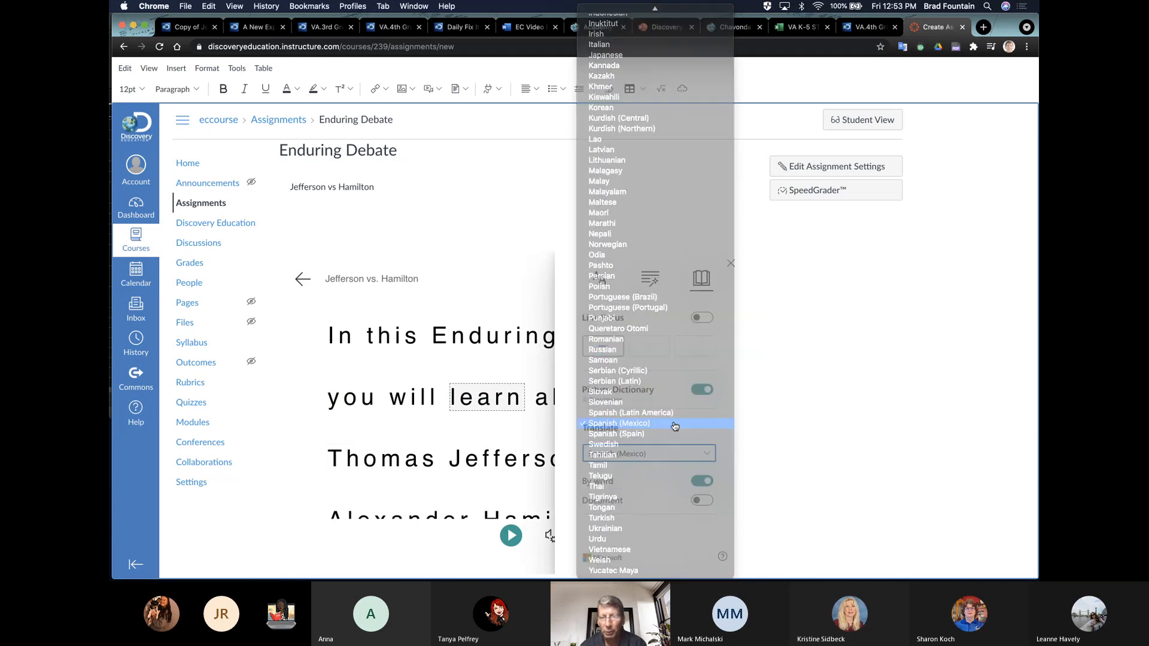
left_click(702, 501)
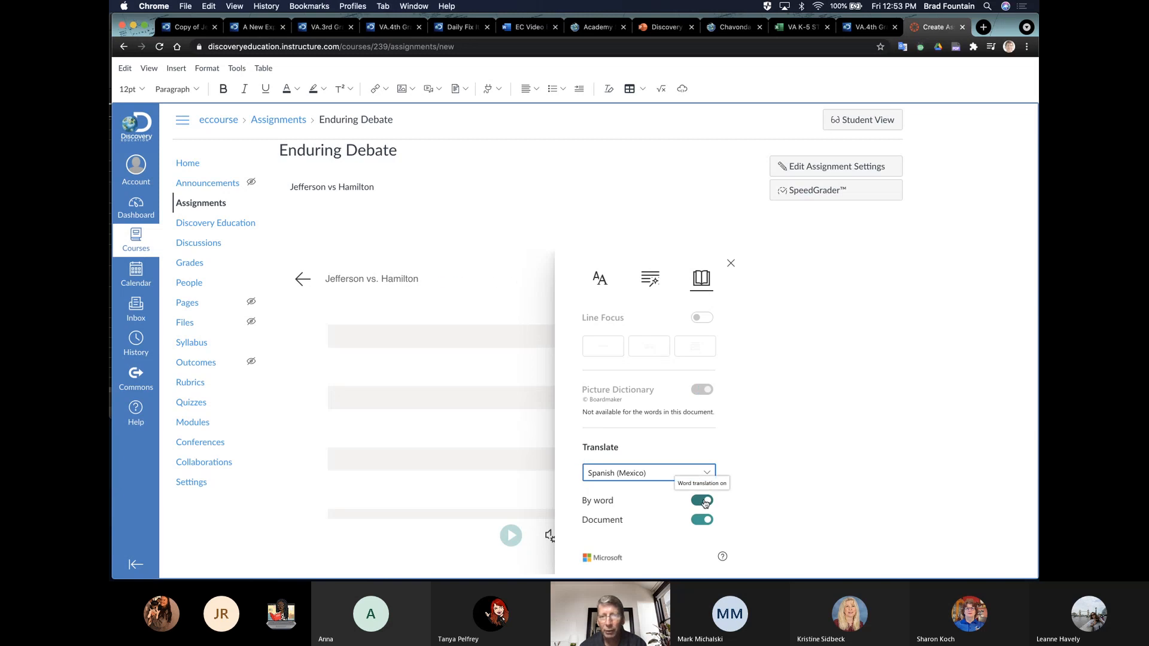
Play the translated Spanish text aloud from "En este debate", pause it, and exit the reader to the slideshow.
left_click(345, 402)
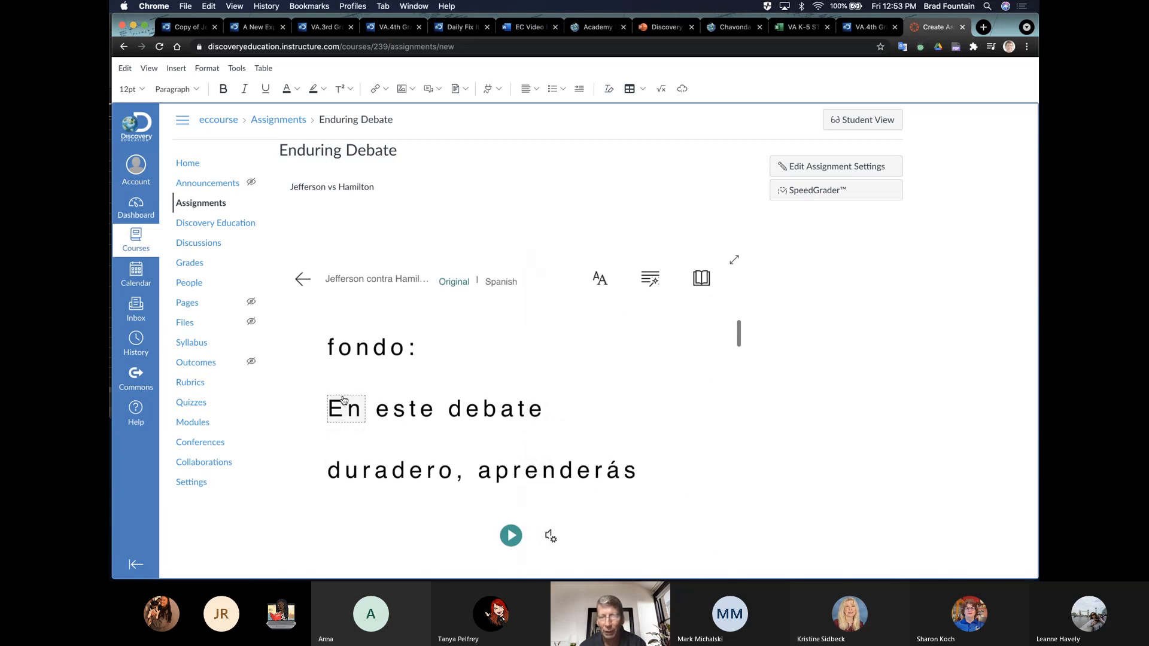
left_click(511, 536)
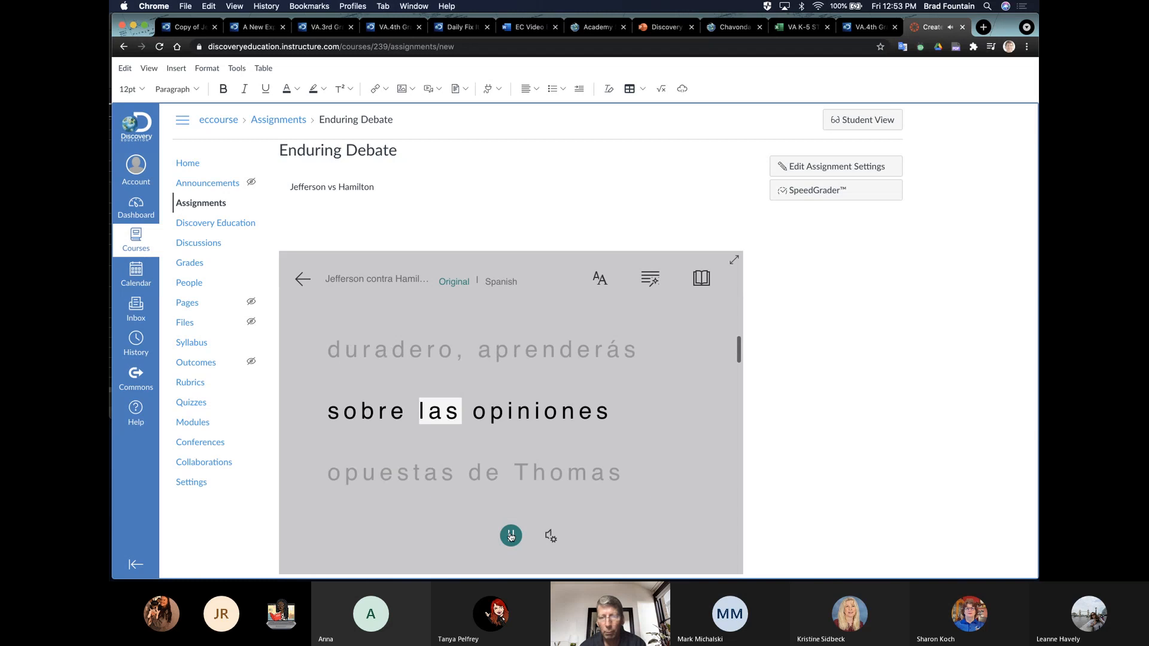
left_click(511, 536)
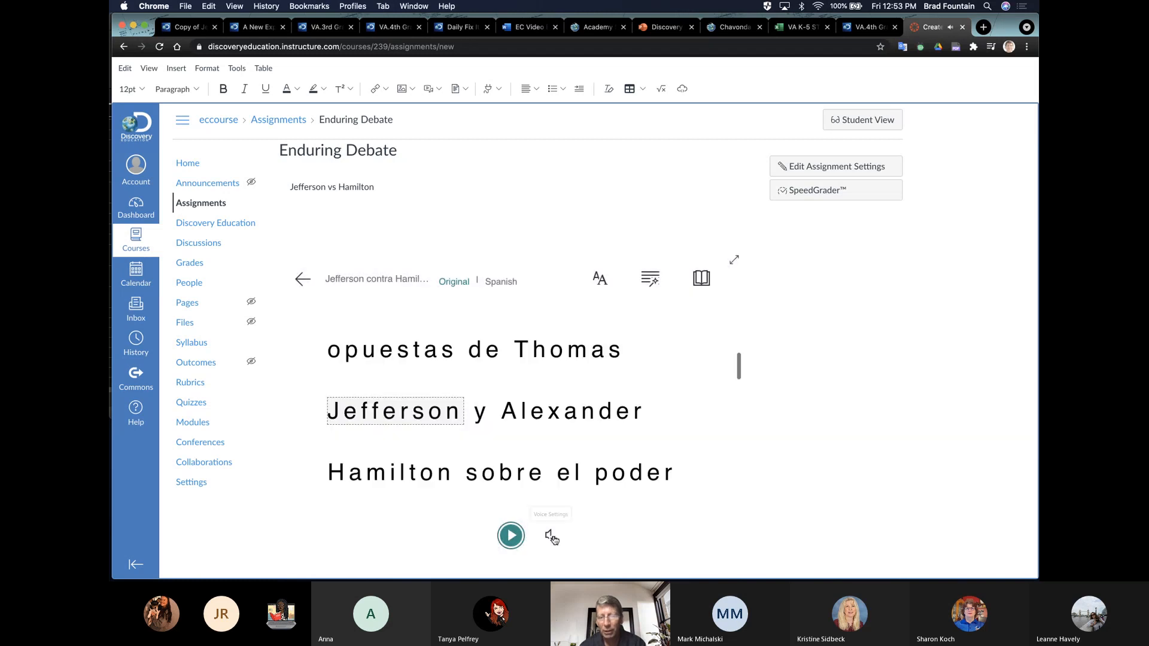
left_click(303, 279)
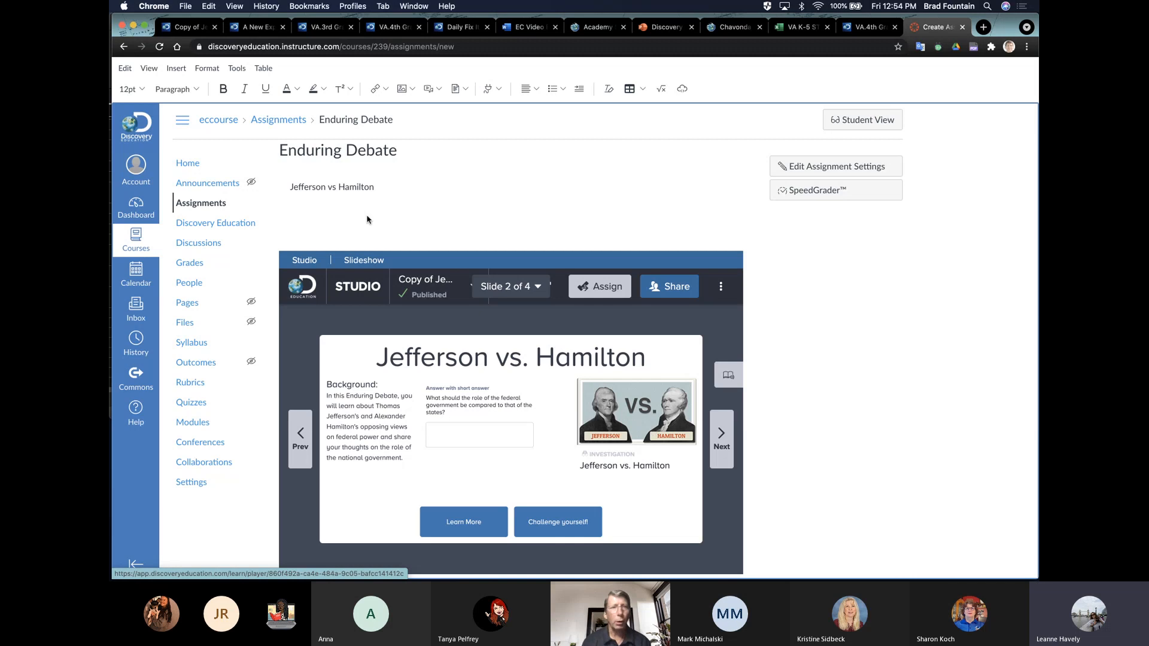
Switch to the Jefferson vs. Hamilton slideshow in Discovery Education Studio and dismiss its sharing dialog.
left_click(189, 26)
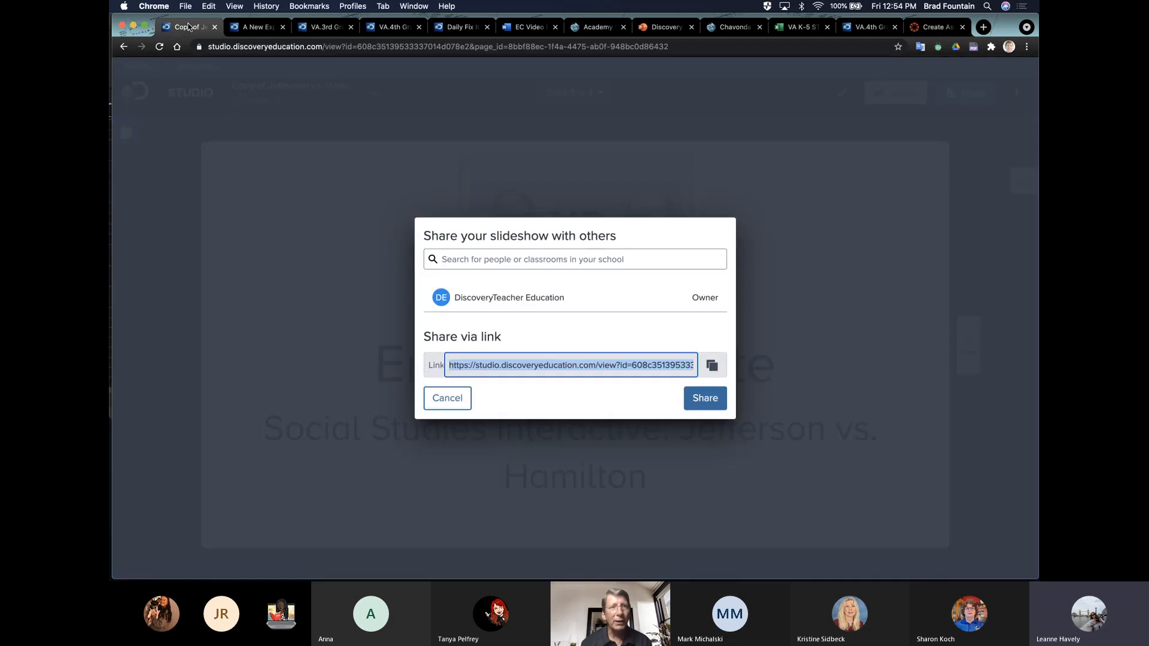
left_click(446, 396)
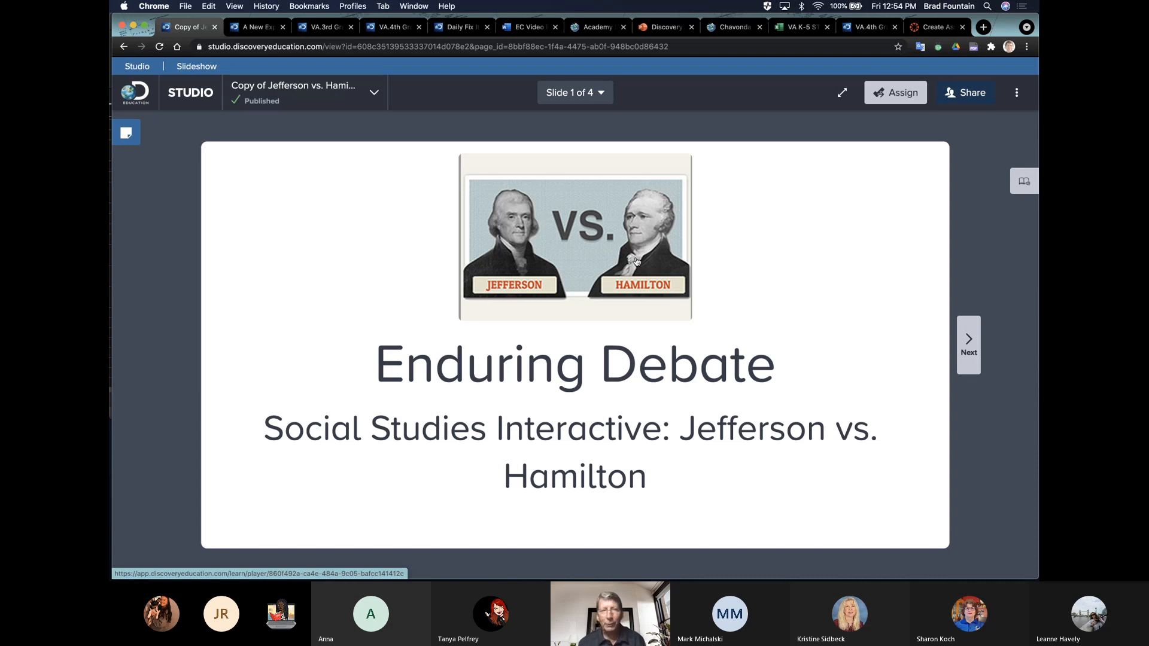
Return to the Discovery Education homepage and search the content library for "investigation".
left_click(143, 99)
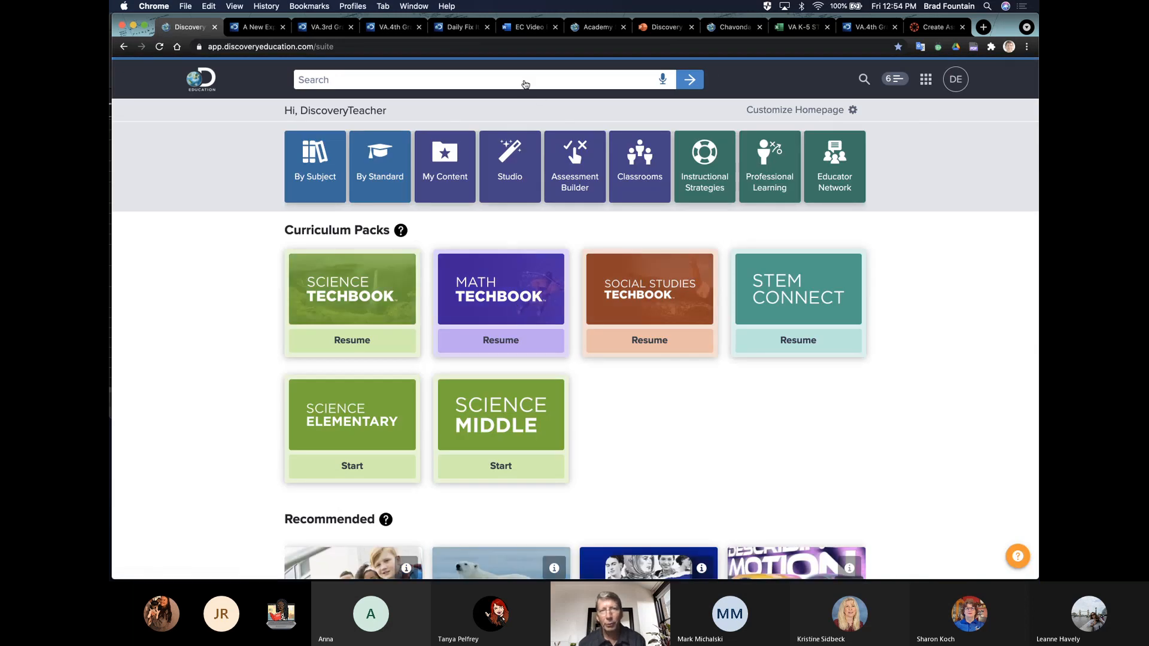
type("in")
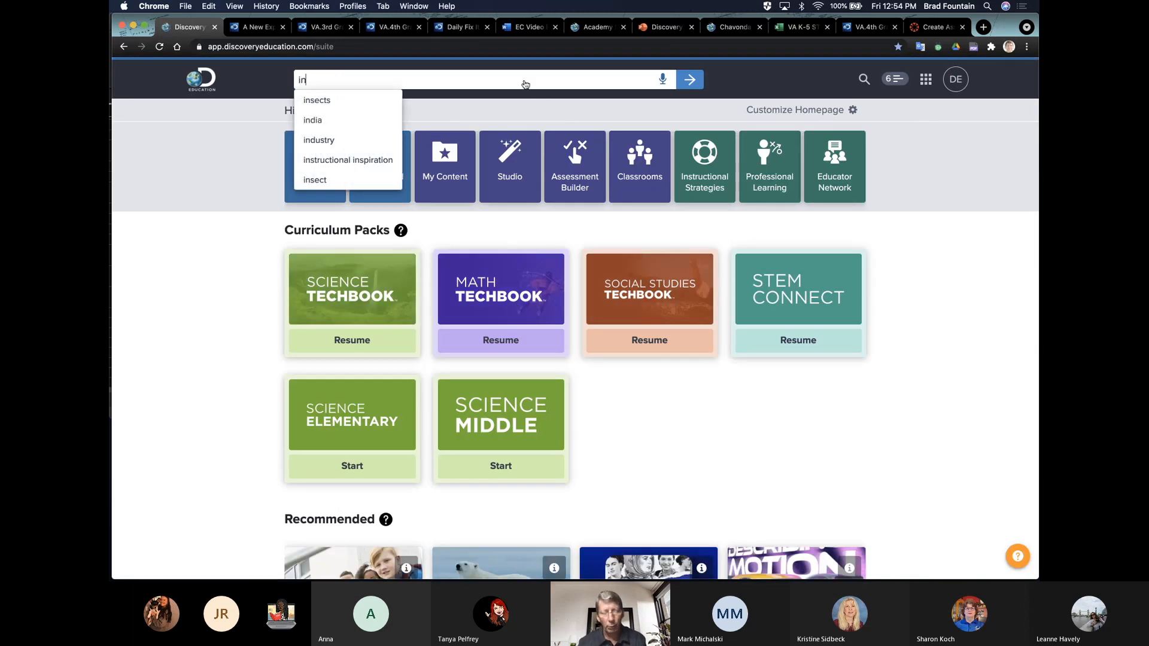
type("svestivat")
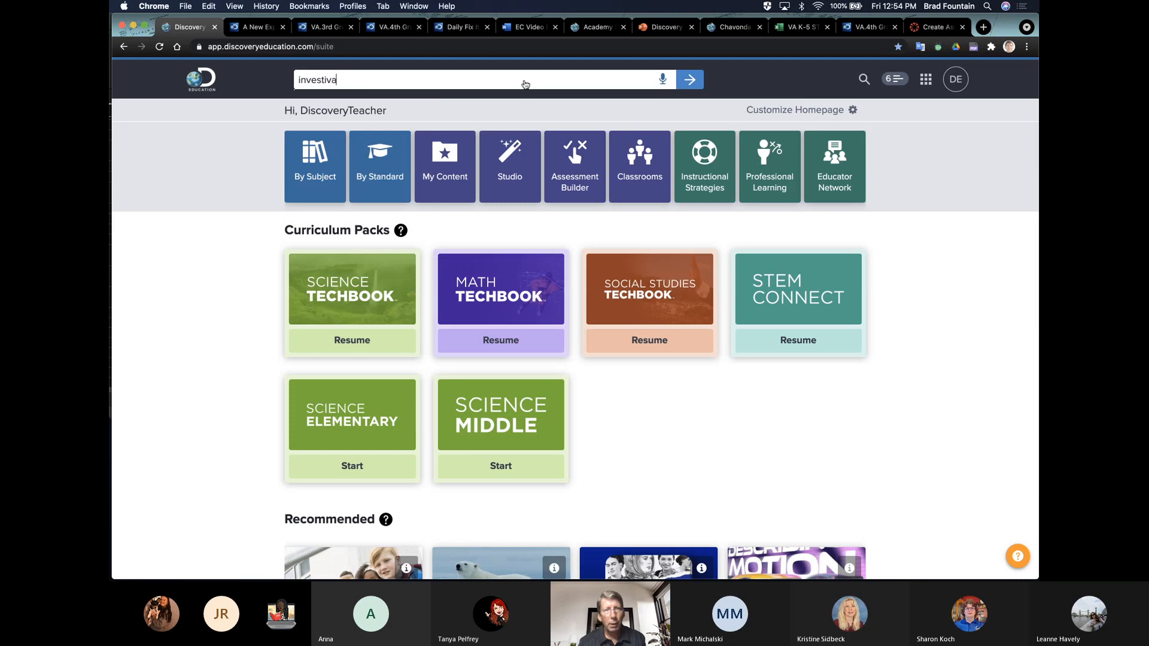
key("BackSpace")
key("BackSpace")
key("BackSpace")
type("gation")
key("Return")
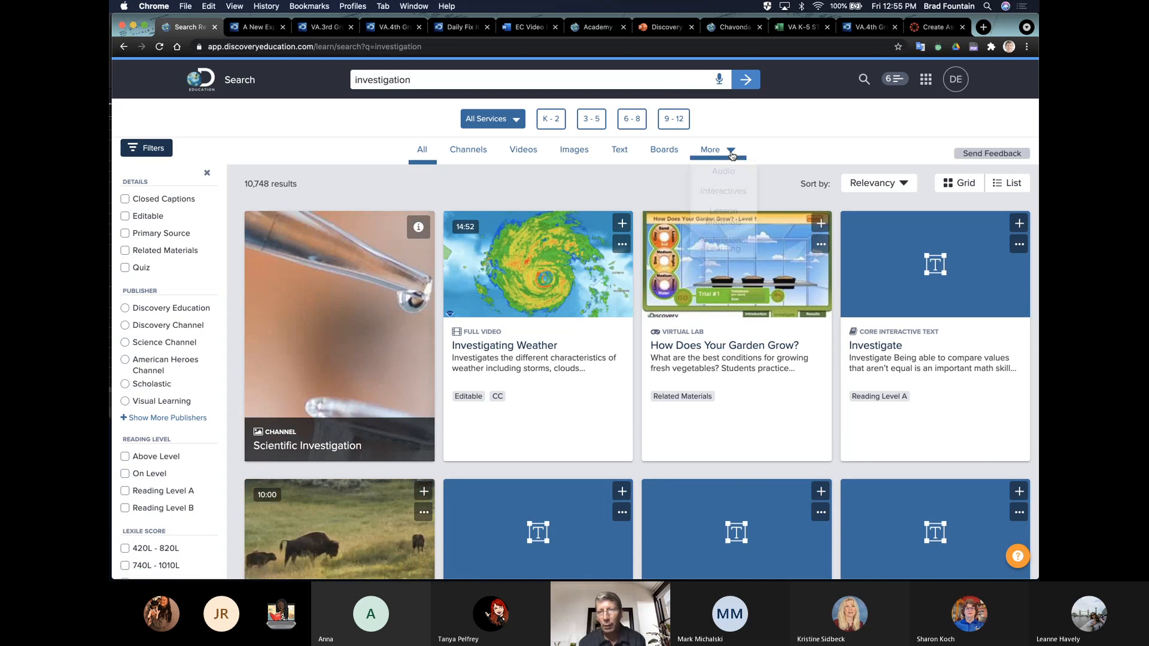
Limit the search results to interactives, browse the first page of them, and return to the homepage.
left_click(717, 150)
left_click(725, 192)
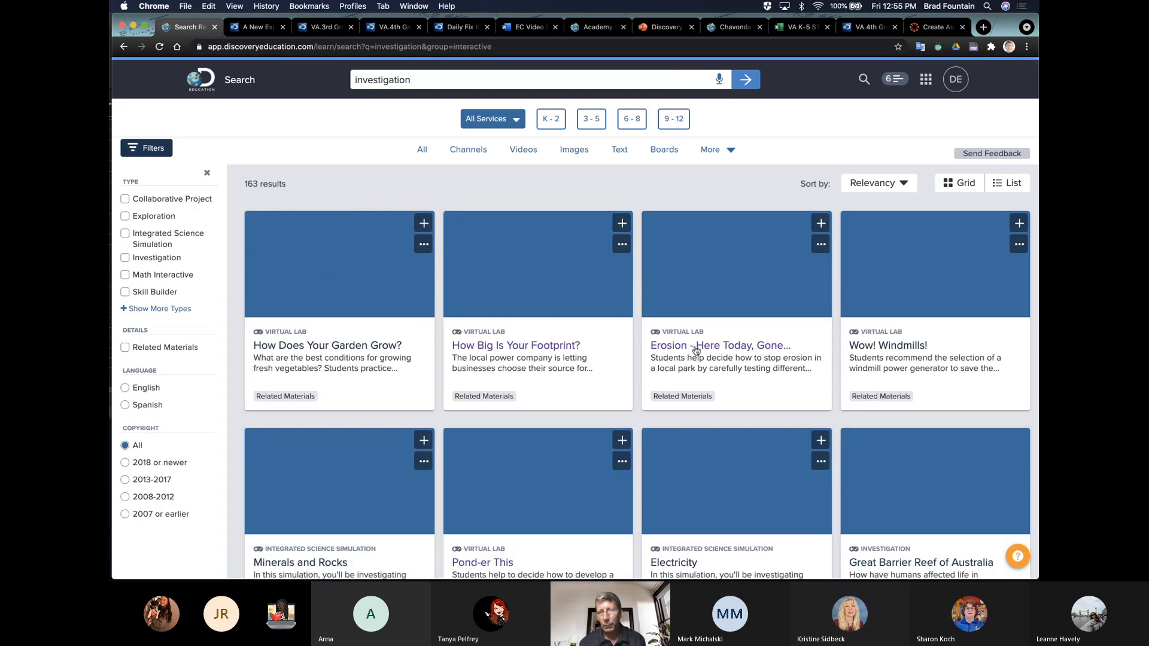
scroll(440, 383, "down", 2)
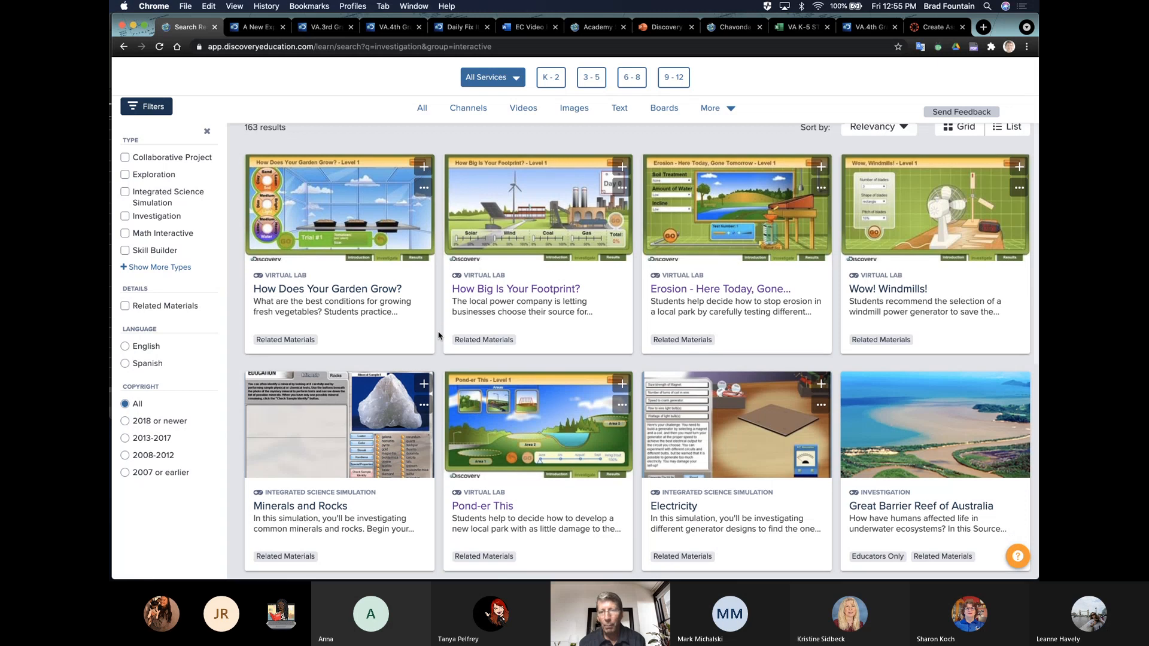
scroll(443, 336, "down", 5)
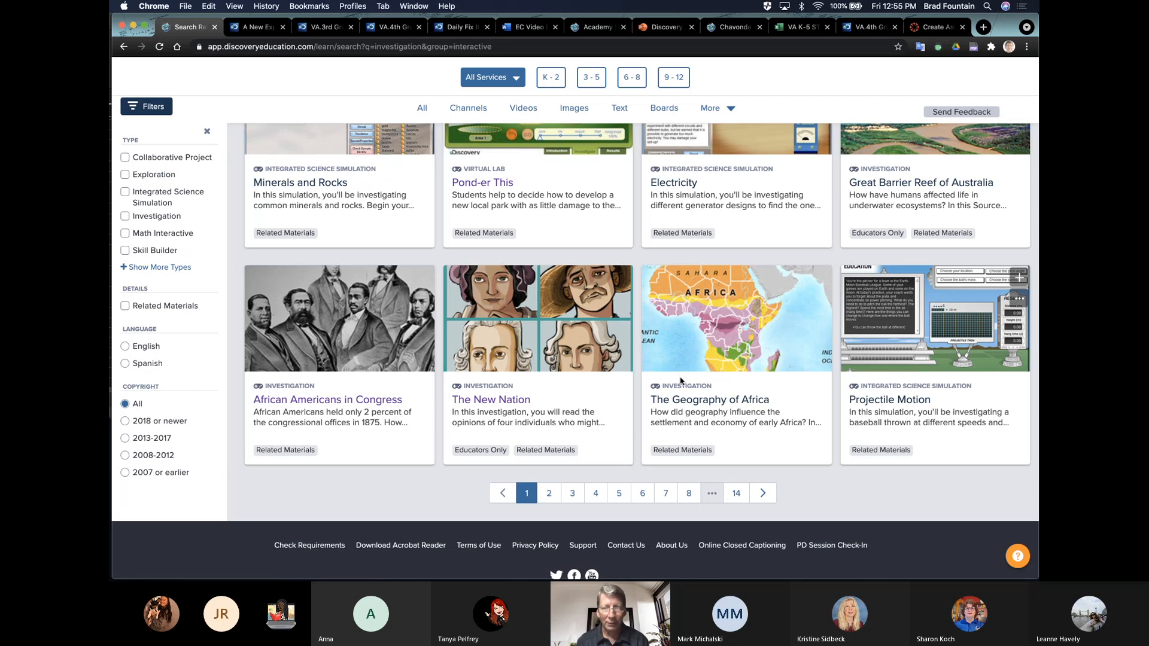
scroll(681, 381, "up", 10)
left_click(210, 91)
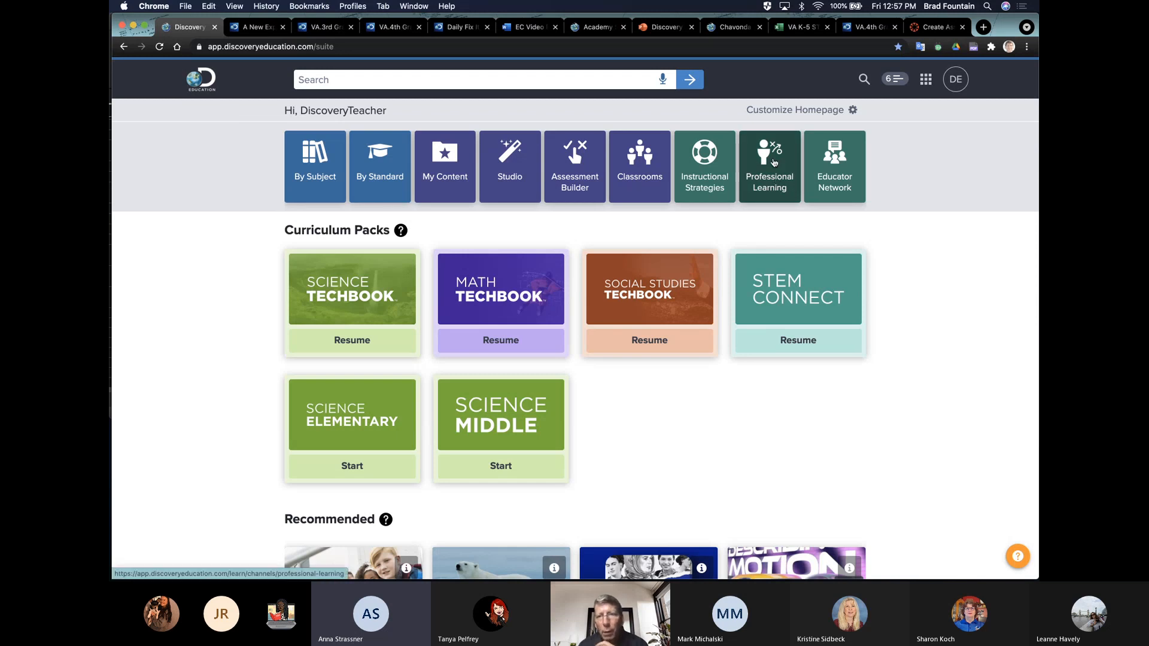
Open the Professional Learning channel and go to its Teacher Support channel.
left_click(773, 189)
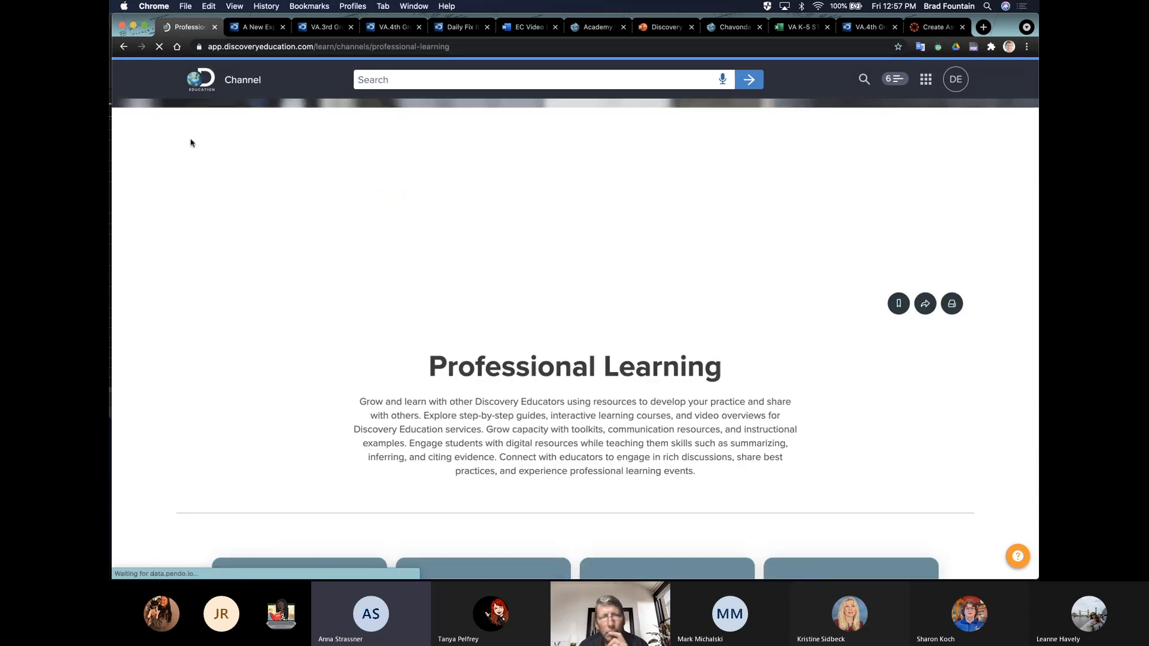
left_click(200, 85)
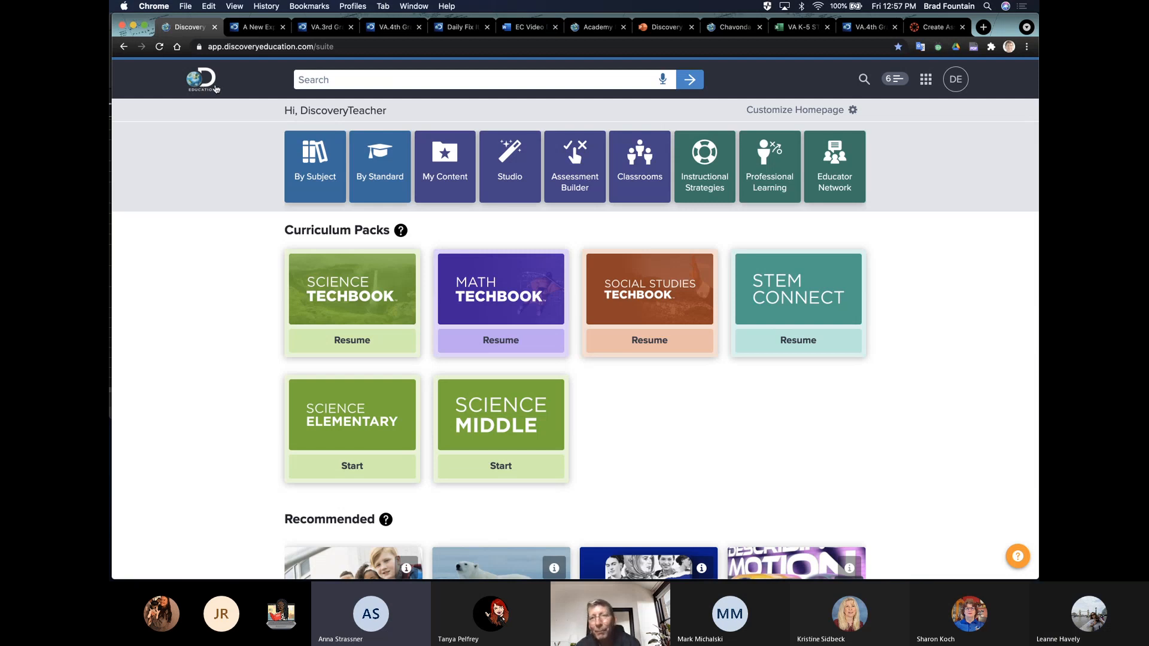
left_click(779, 171)
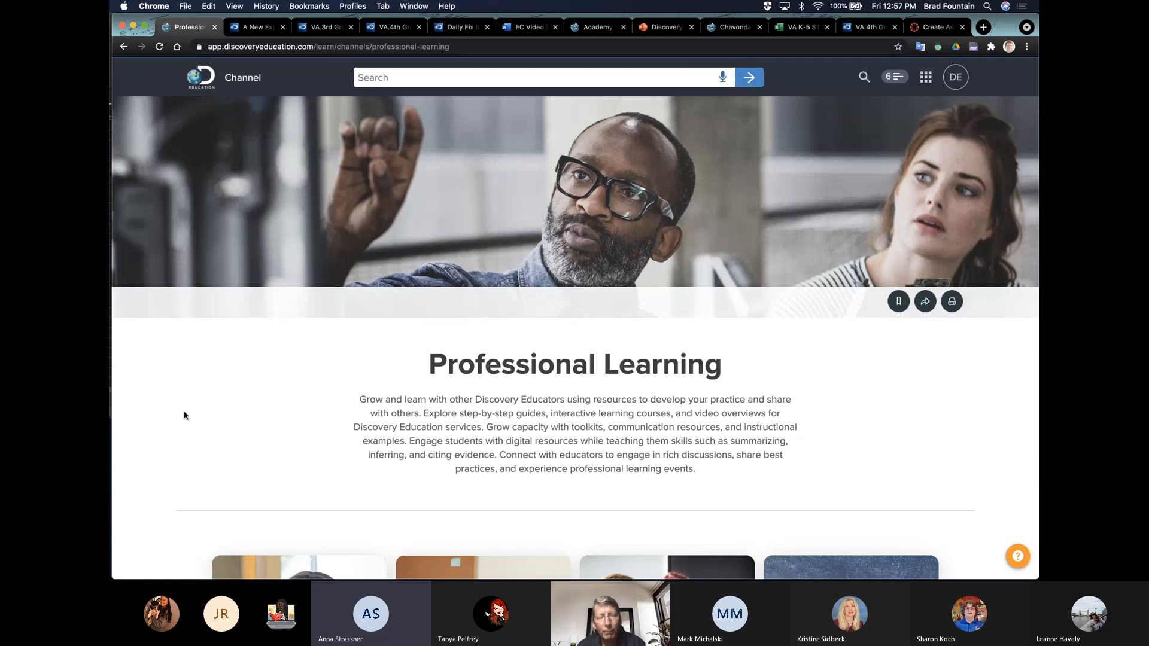
scroll(201, 421, "down", 5)
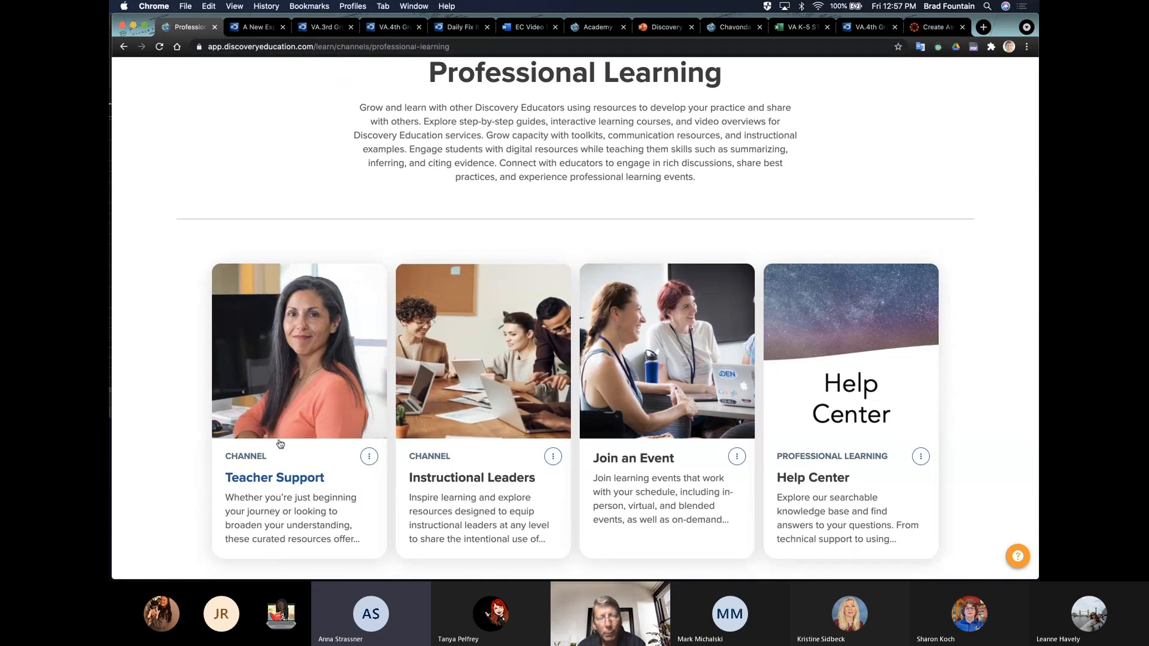
left_click(291, 418)
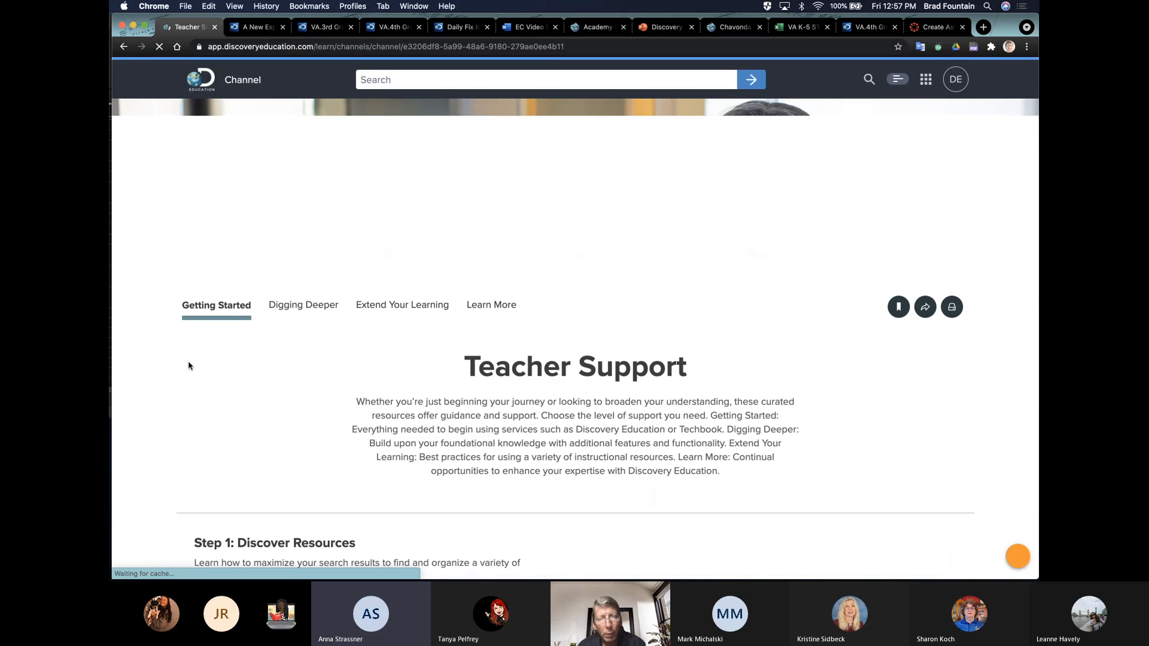
Browse the Getting Started resources from Step 1: Discover Resources to Step 5: Gain Inspiration, then return to the homepage.
scroll(164, 378, "down", 2)
scroll(164, 379, "down", 15)
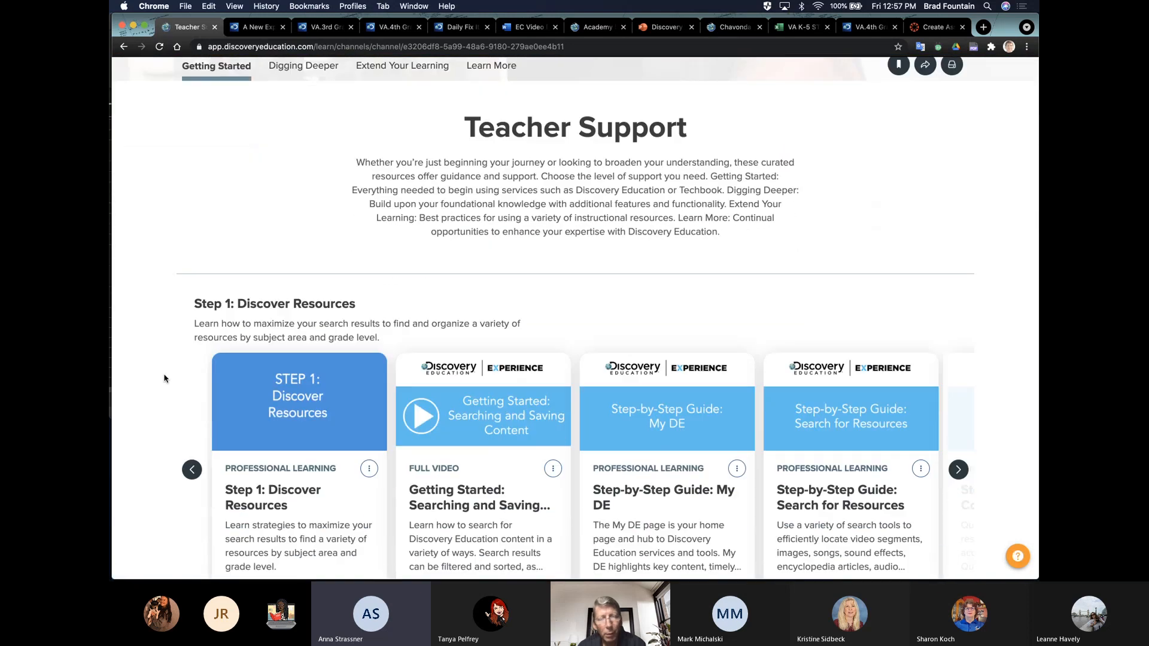
scroll(164, 378, "down", 14)
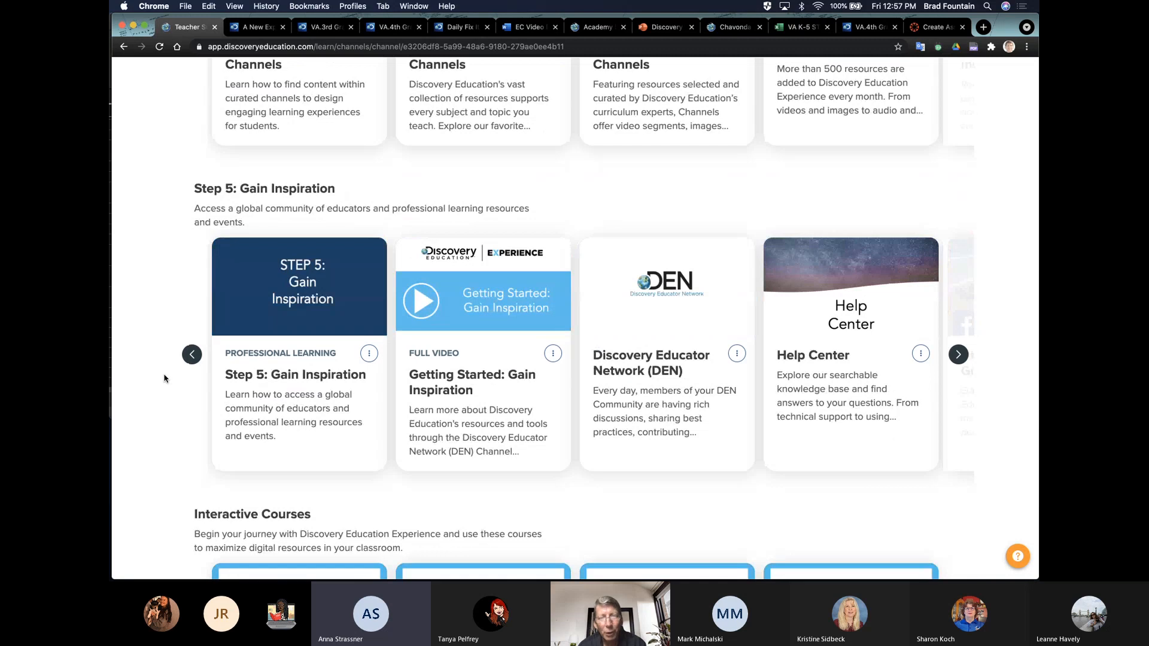
scroll(164, 378, "up", 20)
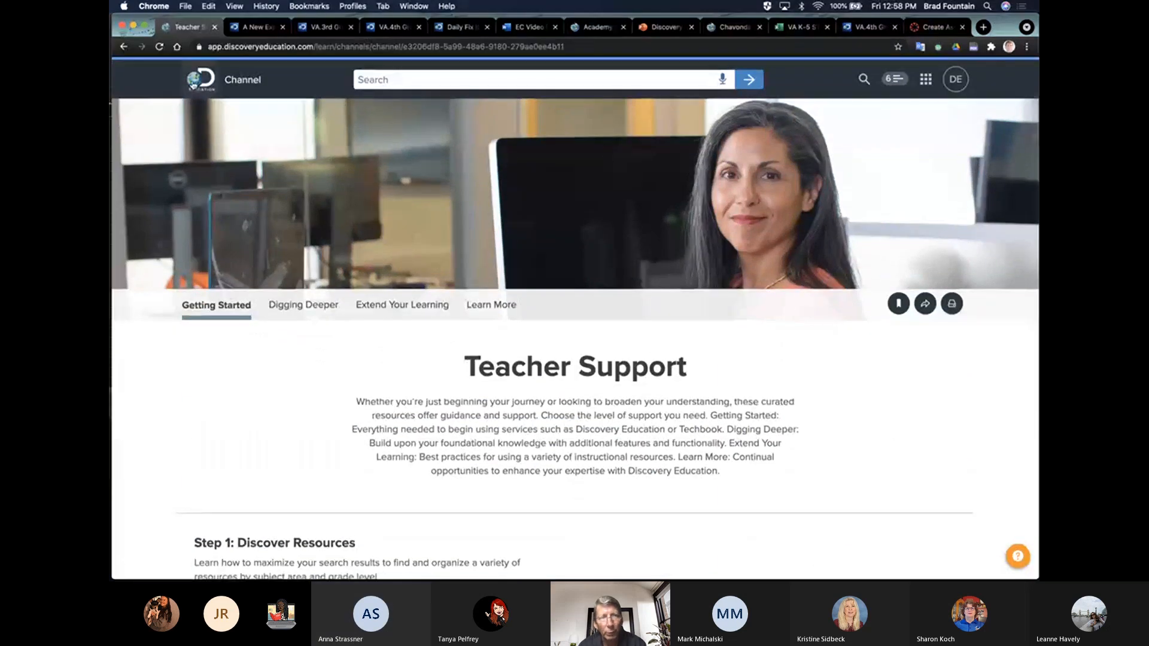
left_click(194, 81)
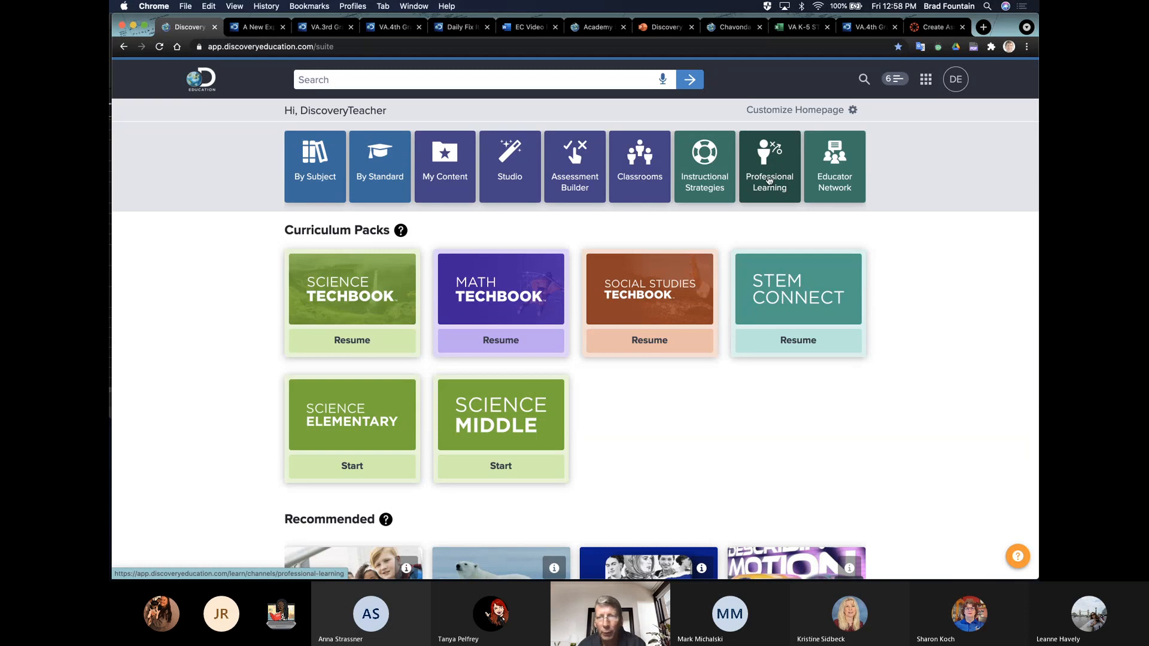
Reopen Teacher Support through Professional Learning and find the Learning Management Systems (LMS) and Discovery Education guides.
left_click(772, 182)
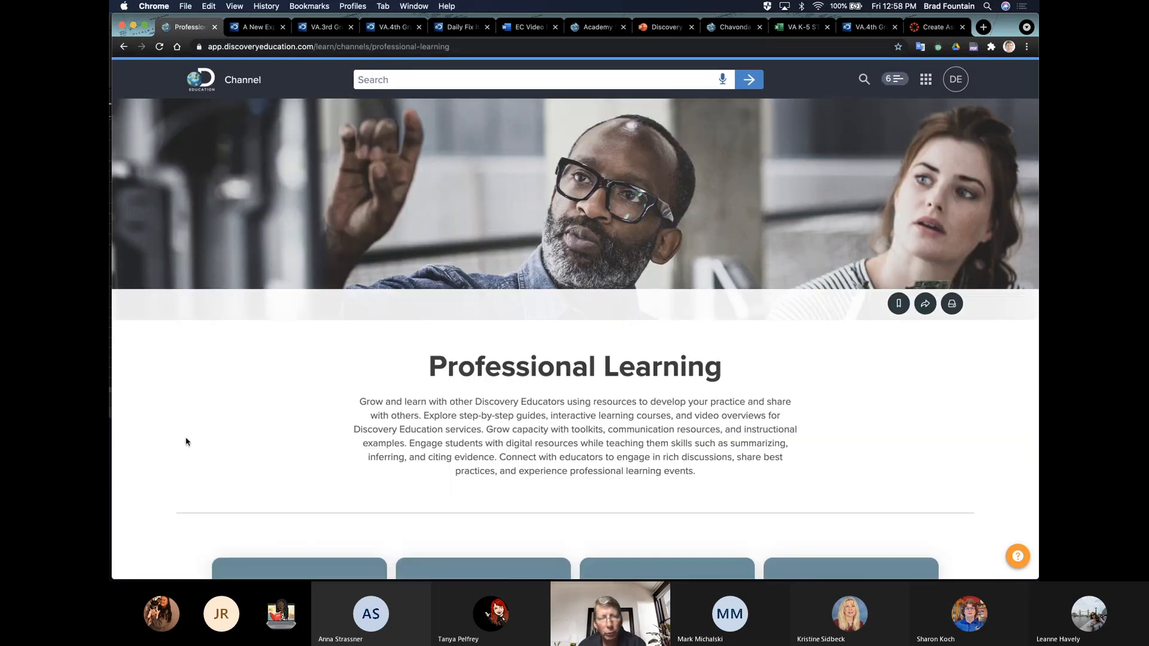
scroll(186, 442, "down", 5)
left_click(295, 435)
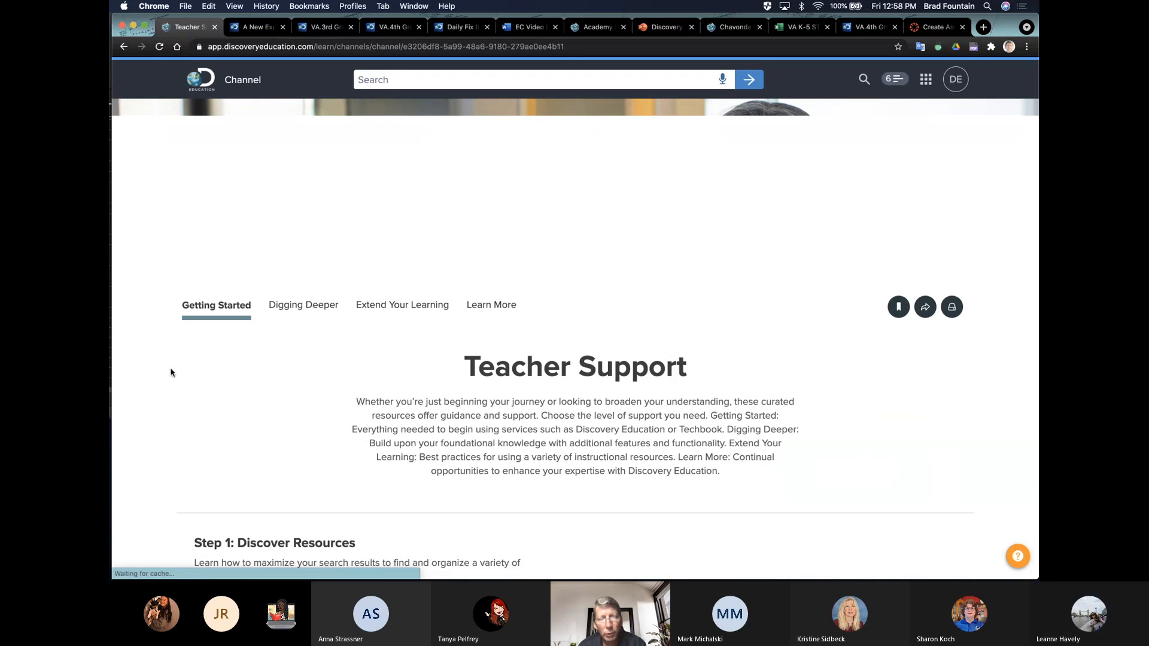
scroll(172, 372, "down", 6)
scroll(171, 372, "down", 10)
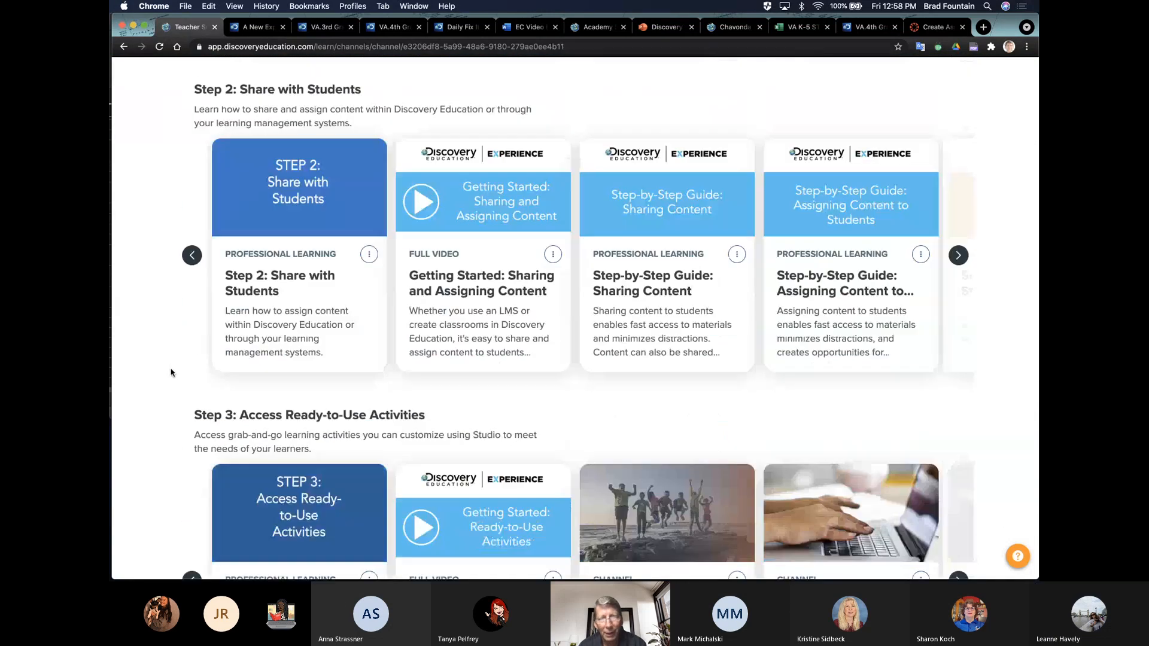
scroll(171, 372, "down", 15)
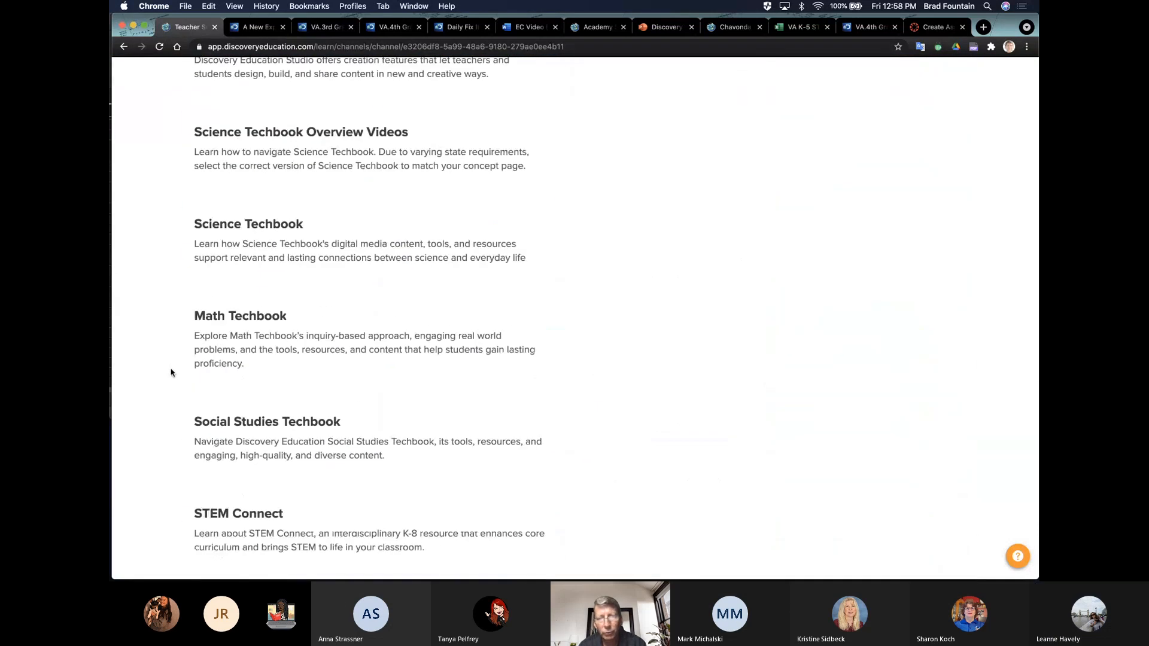
scroll(171, 372, "up", 8)
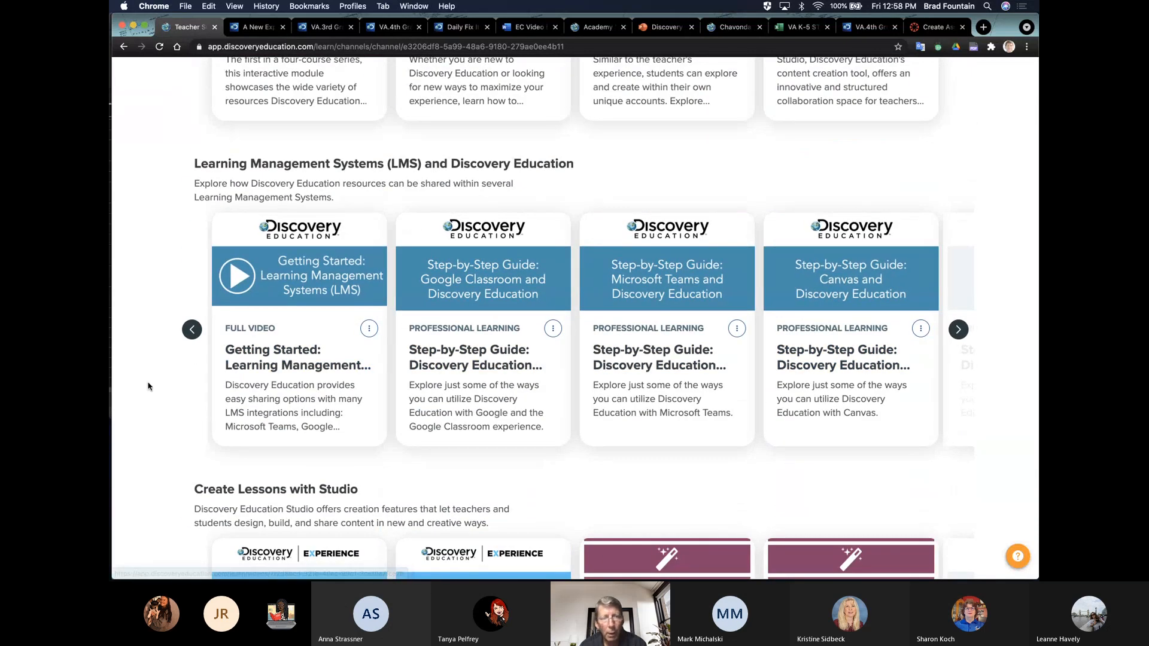
Examine the Create Lessons with Studio and Techbook guides down to Social Studies Techbook, then return to the homepage.
scroll(149, 386, "down", 5)
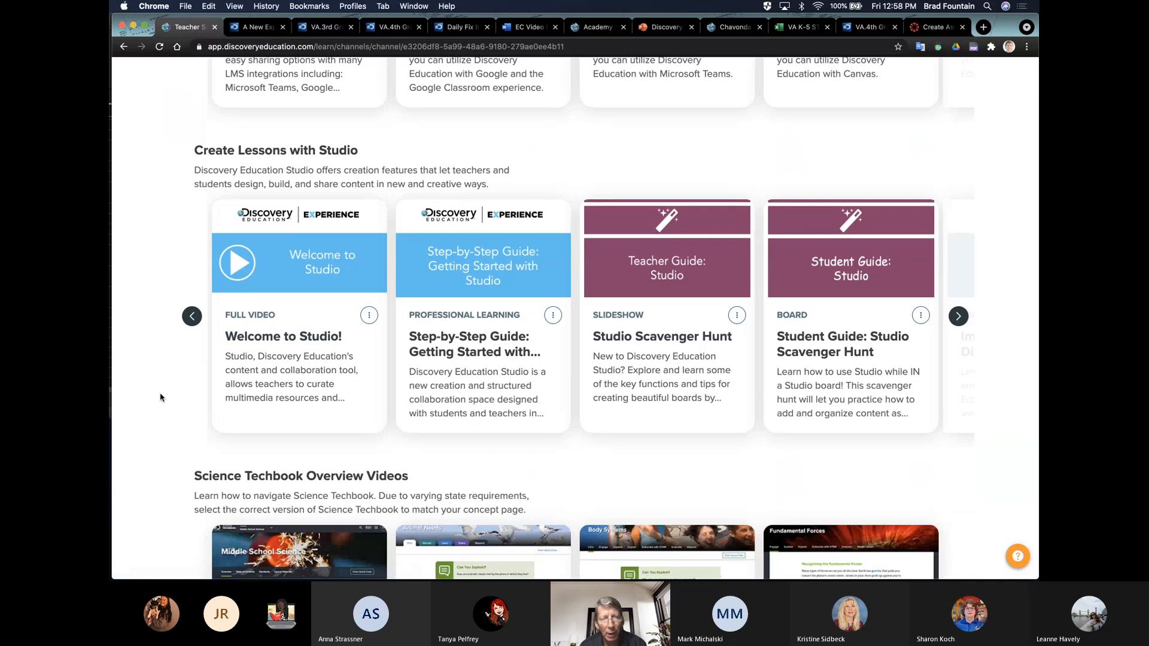
scroll(160, 398, "down", 5)
scroll(160, 398, "down", 10)
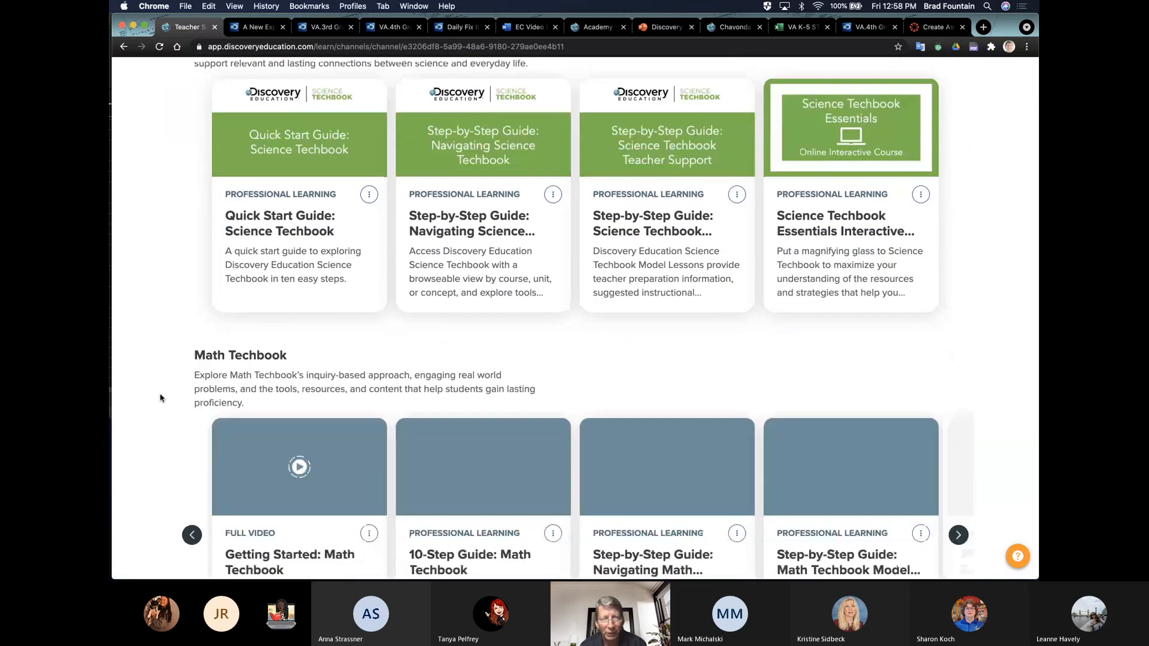
scroll(160, 397, "down", 5)
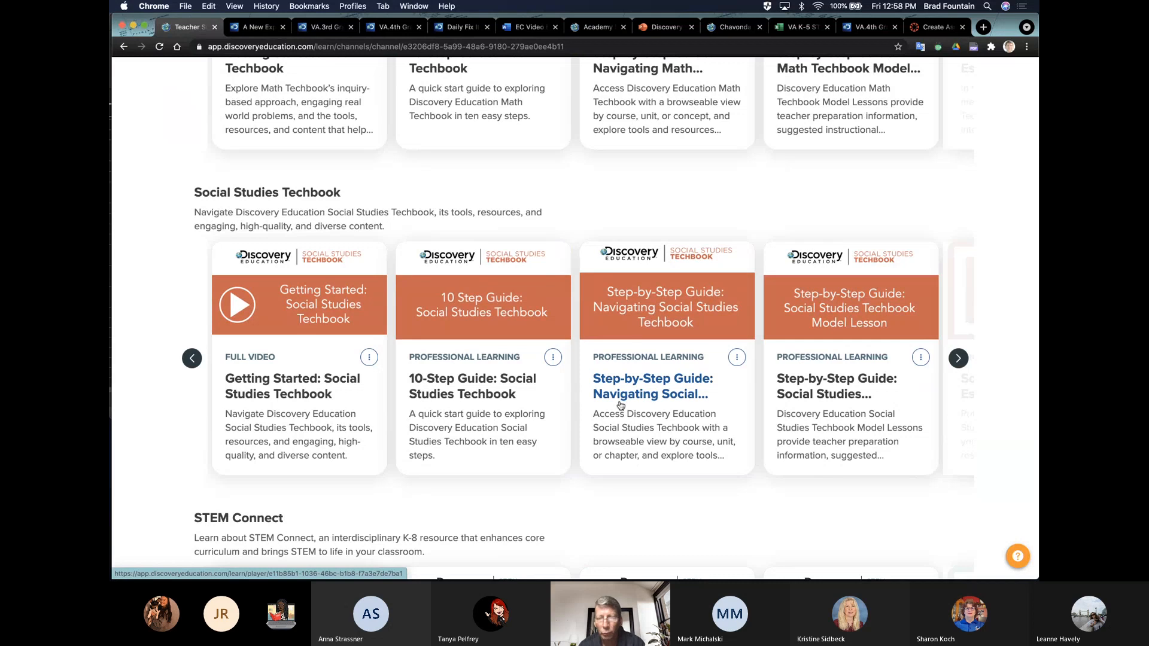
scroll(152, 374, "up", 10)
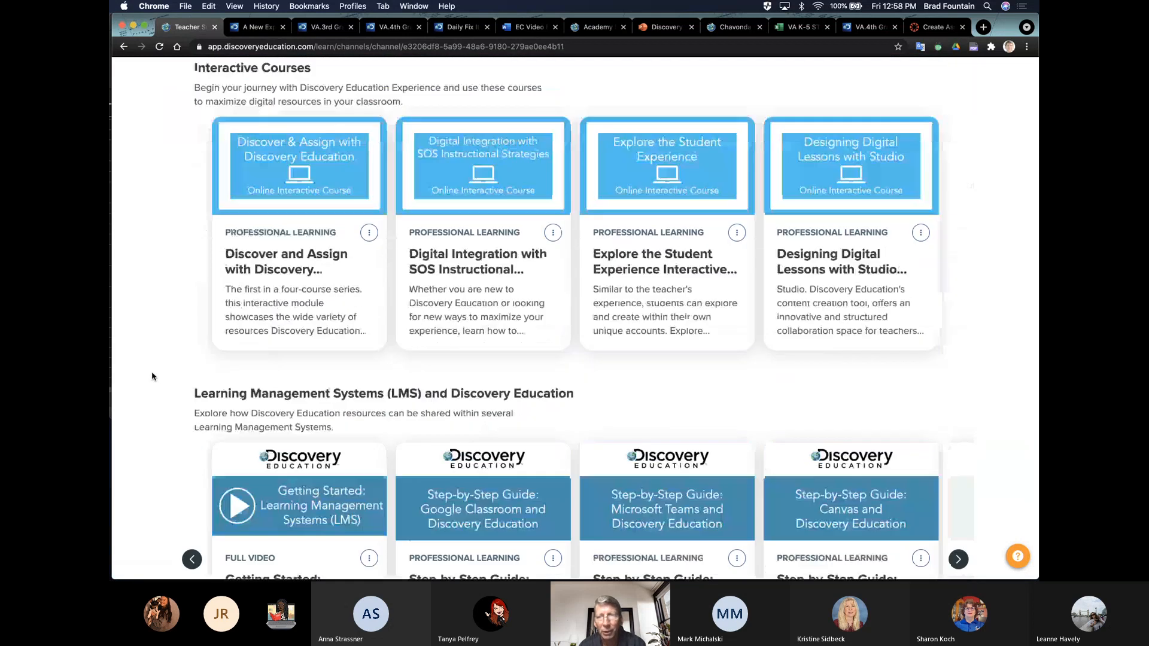
scroll(152, 375, "up", 10)
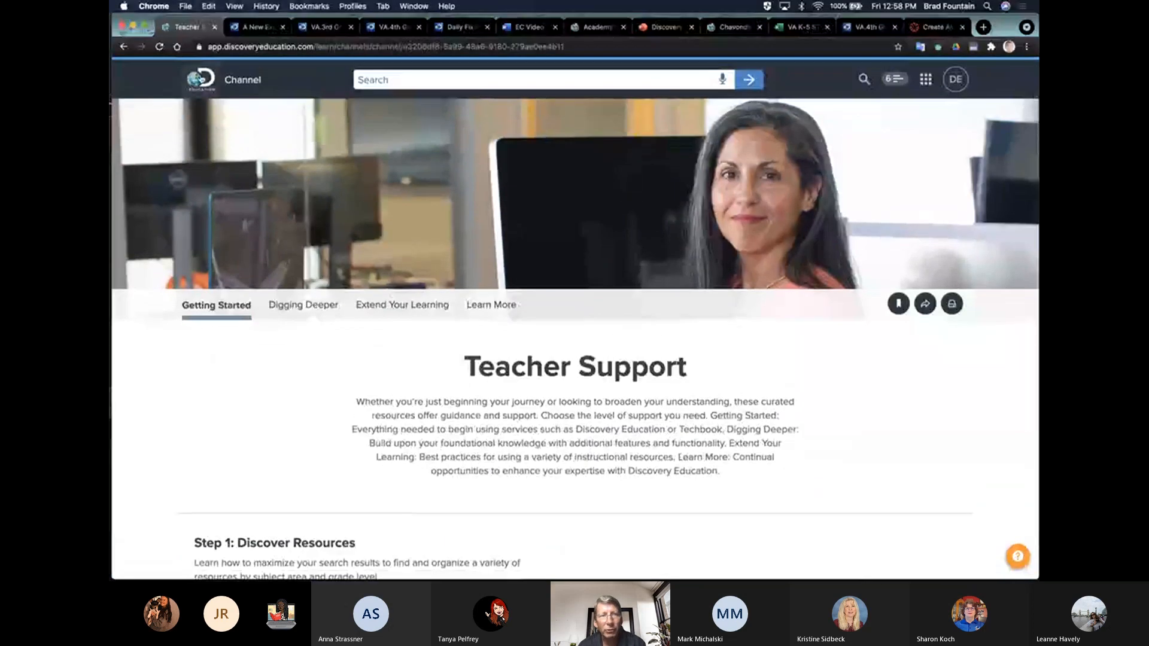
left_click(202, 79)
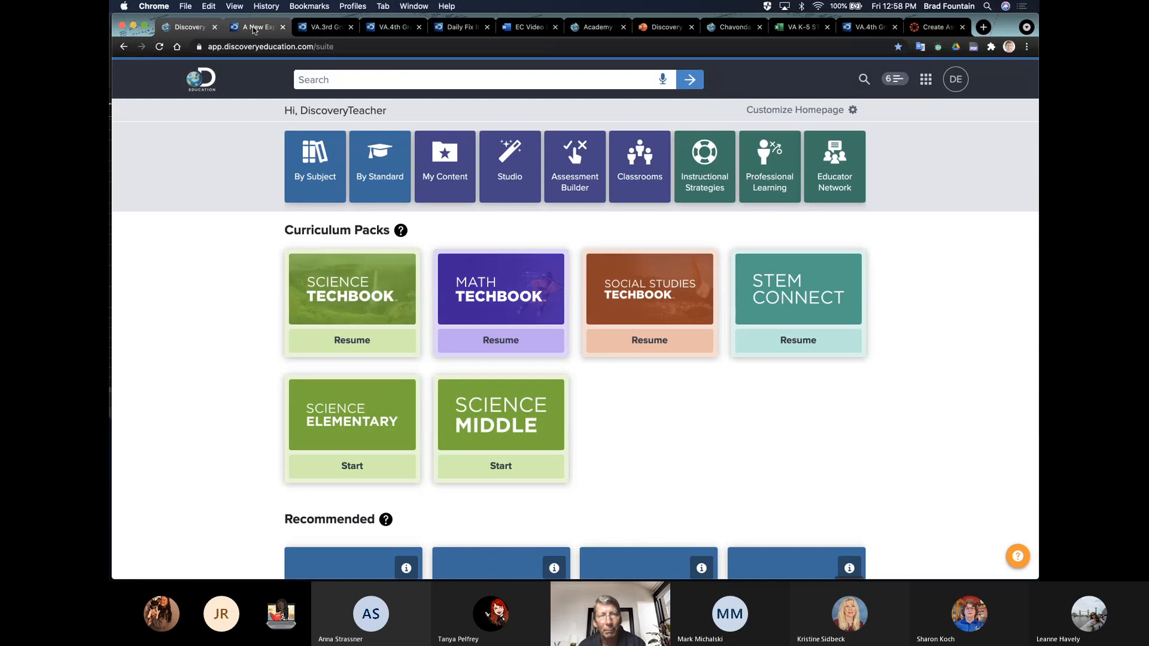
Switch to the "A New Experience Coming This Summer" page and examine the Video Player with New Functionality section.
left_click(252, 26)
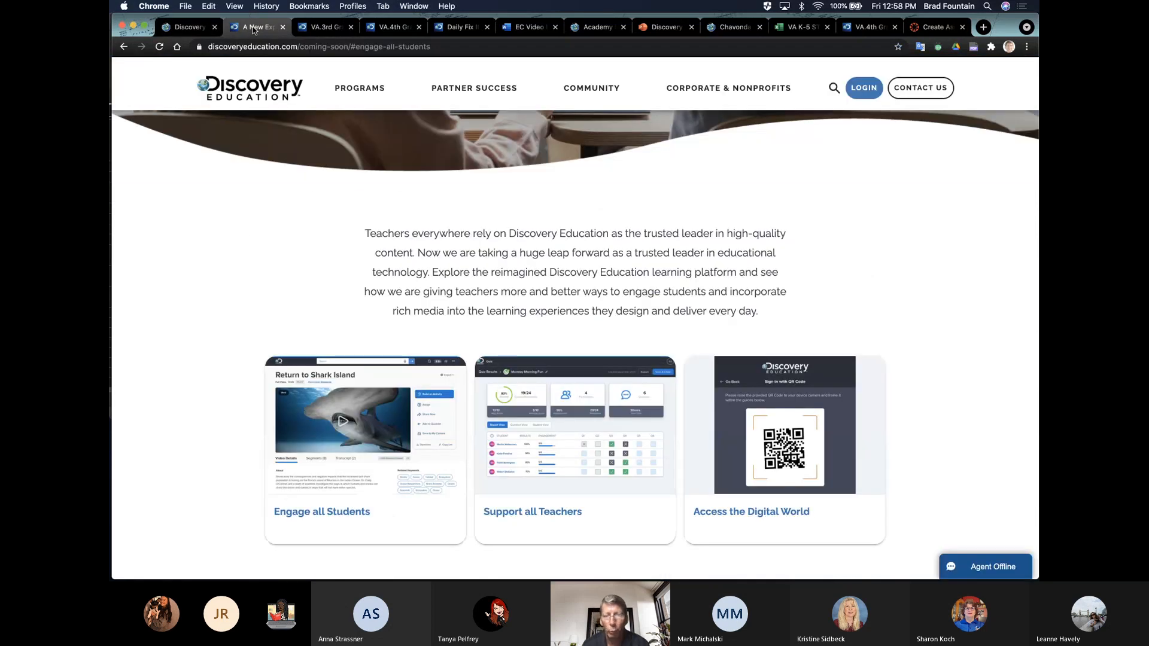
scroll(192, 361, "down", 7)
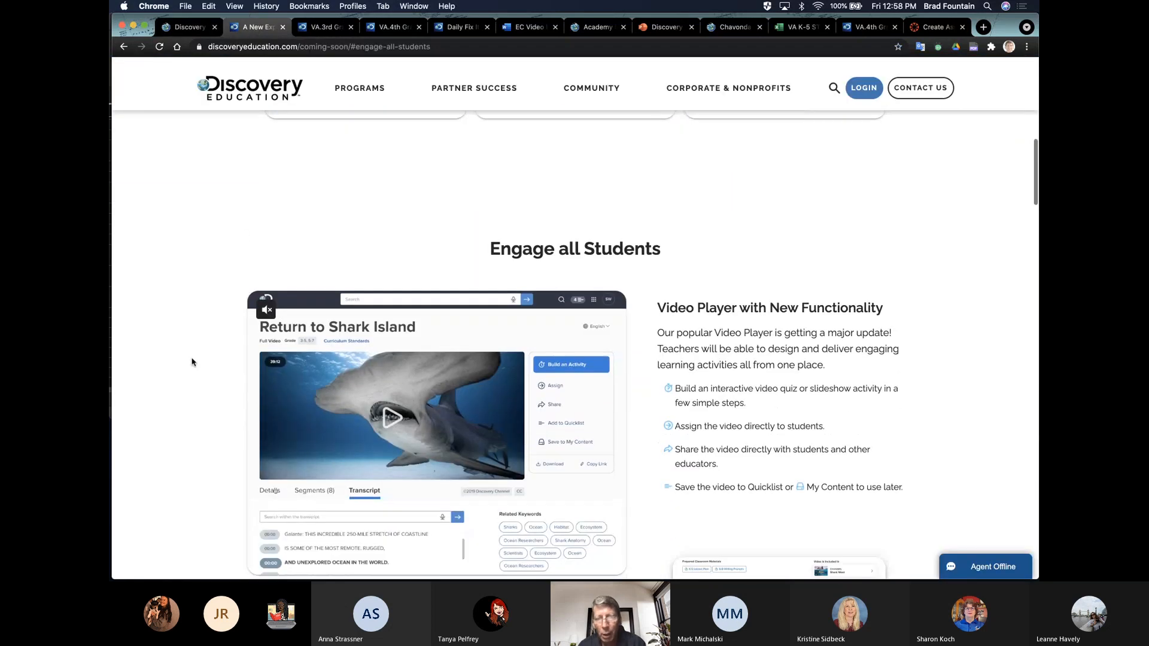
scroll(192, 361, "down", 2)
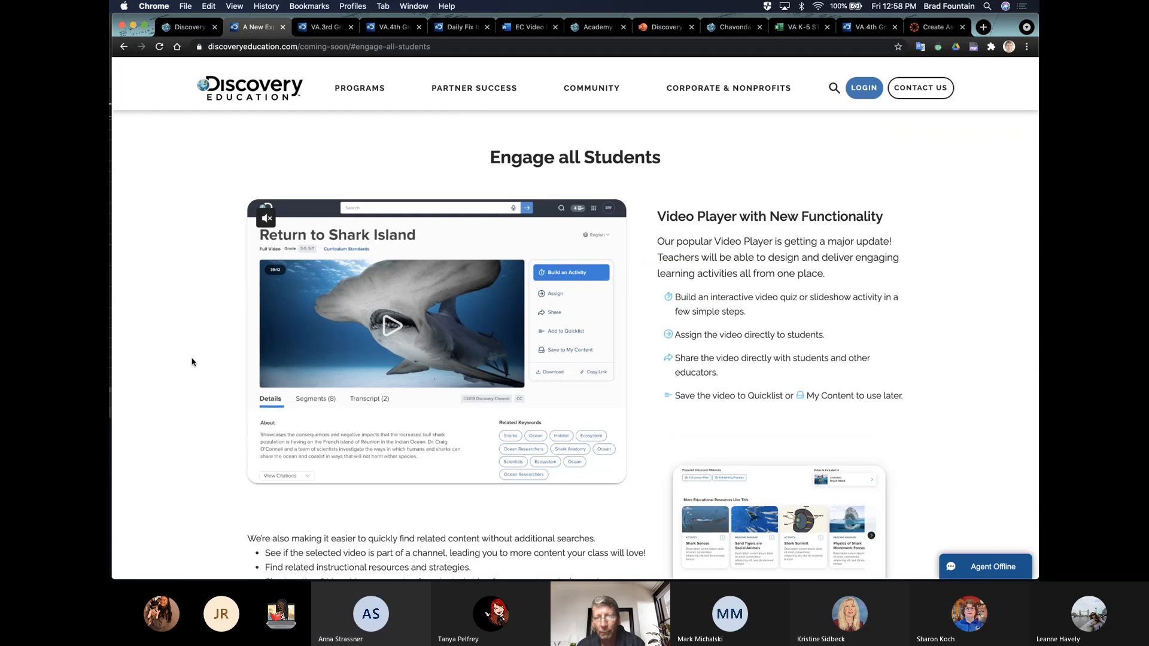
scroll(192, 361, "down", 2)
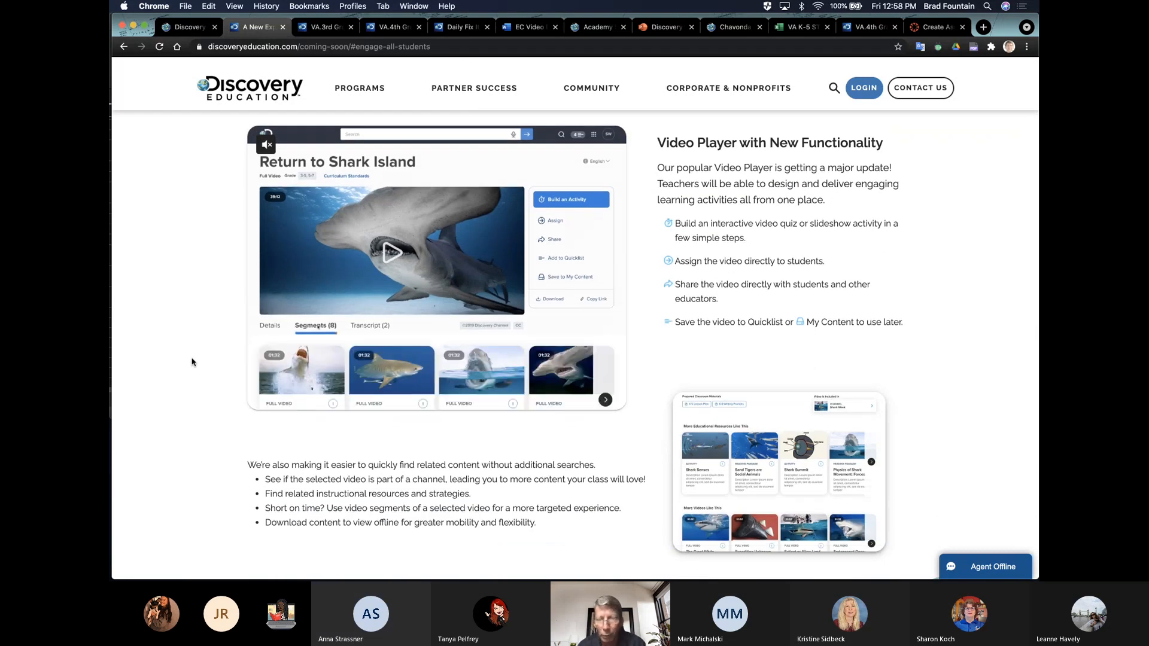
View the New Quiz Tools slides on video quizzes, question formats, and asking questions live in class.
scroll(192, 361, "down", 10)
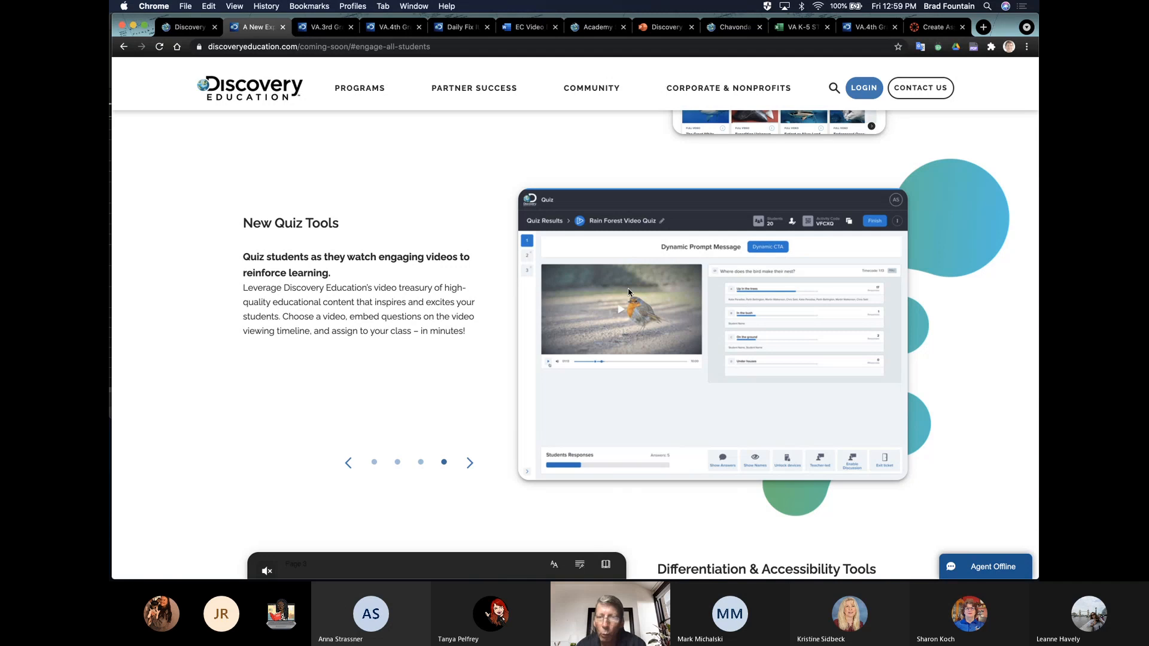
left_click(421, 461)
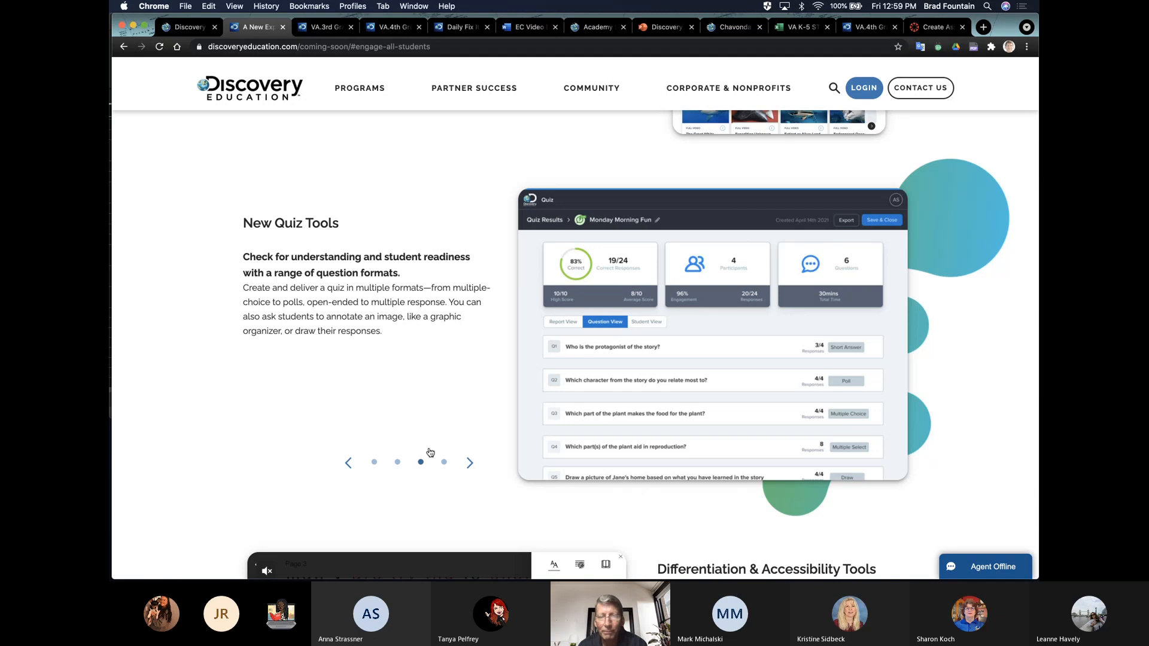
left_click(397, 462)
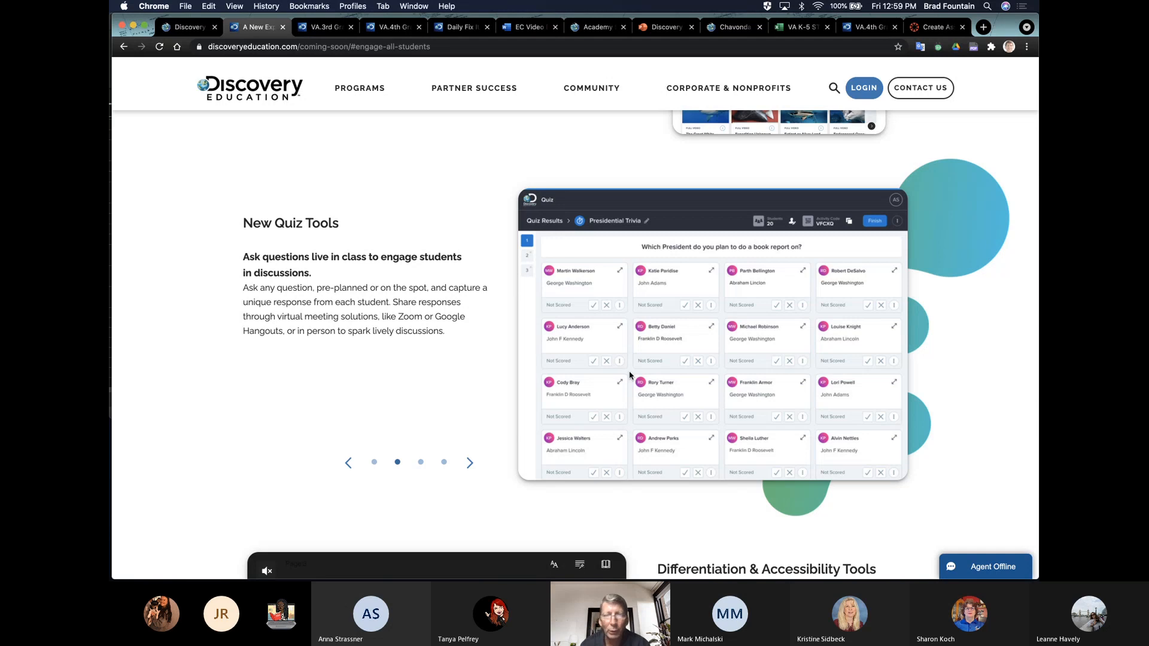
Revisit the Engage all Students video player preview and go back to the beginning of the page.
scroll(389, 314, "up", 10)
scroll(389, 314, "up", 2)
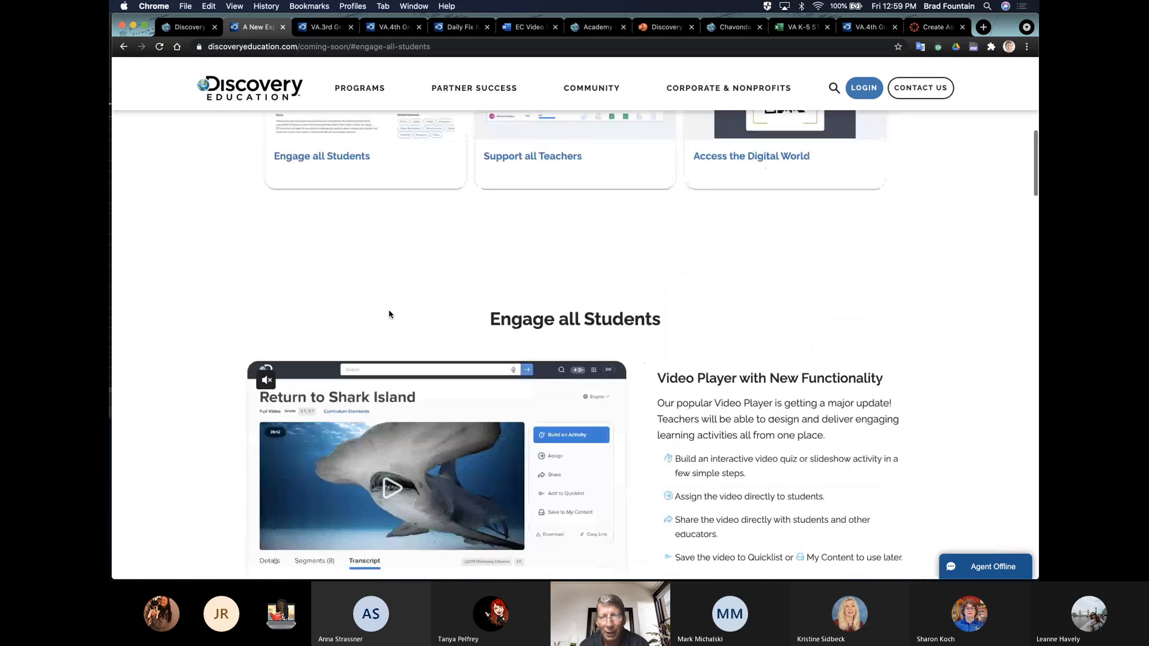
scroll(598, 314, "down", 3)
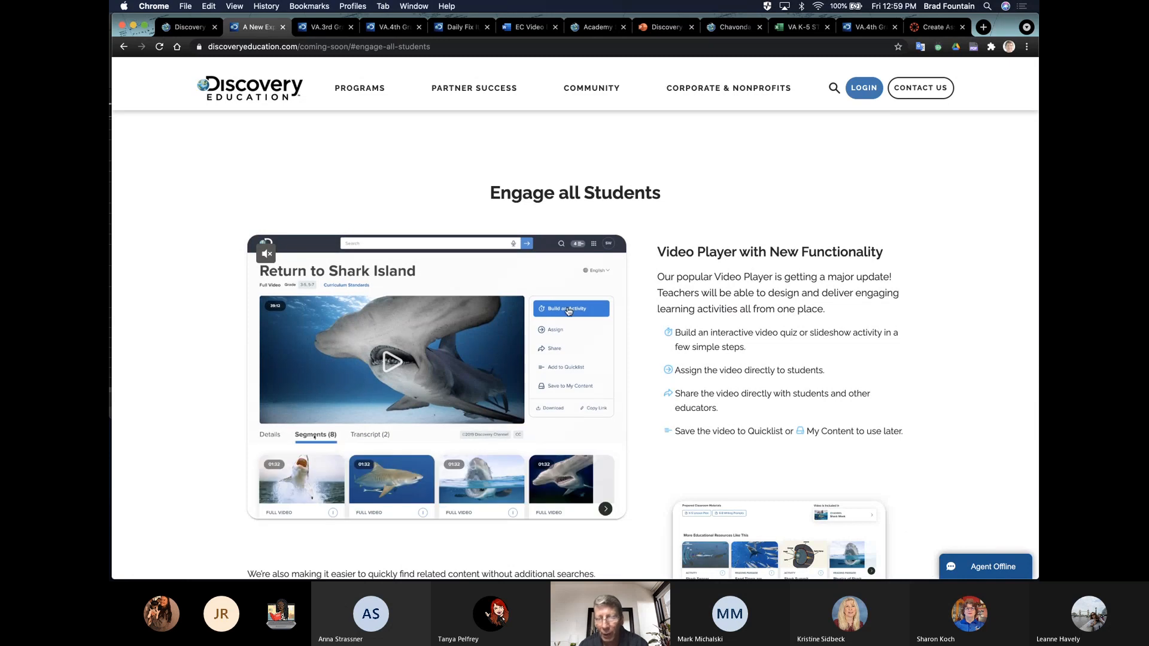
scroll(182, 349, "up", 10)
scroll(181, 348, "up", 3)
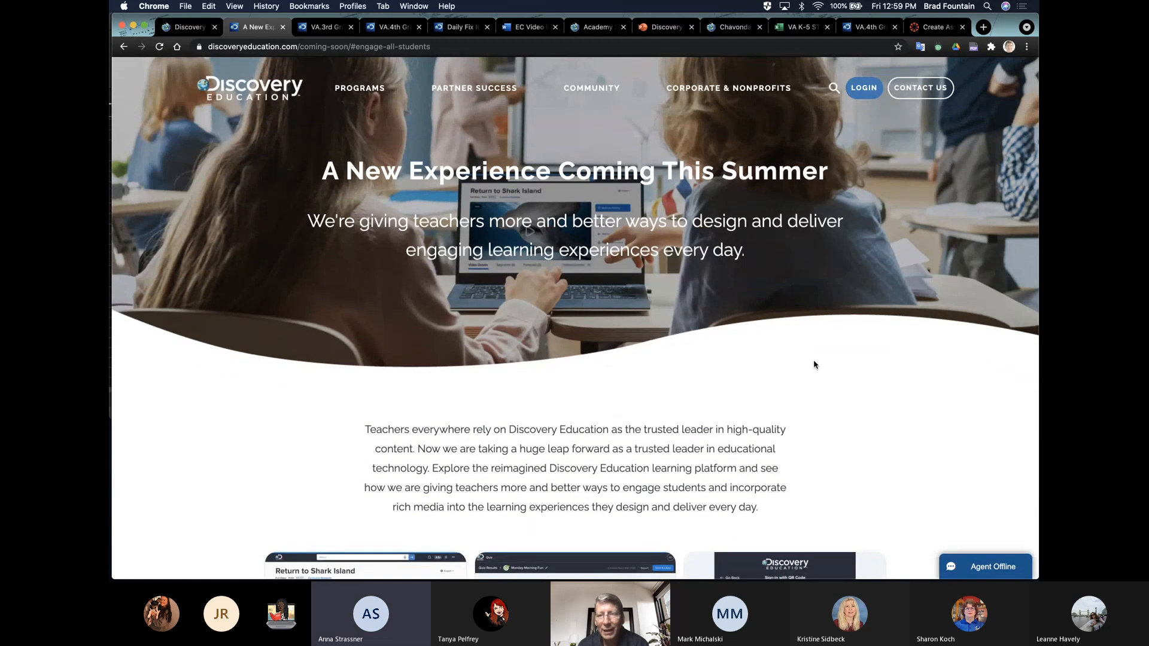
left_click(928, 450)
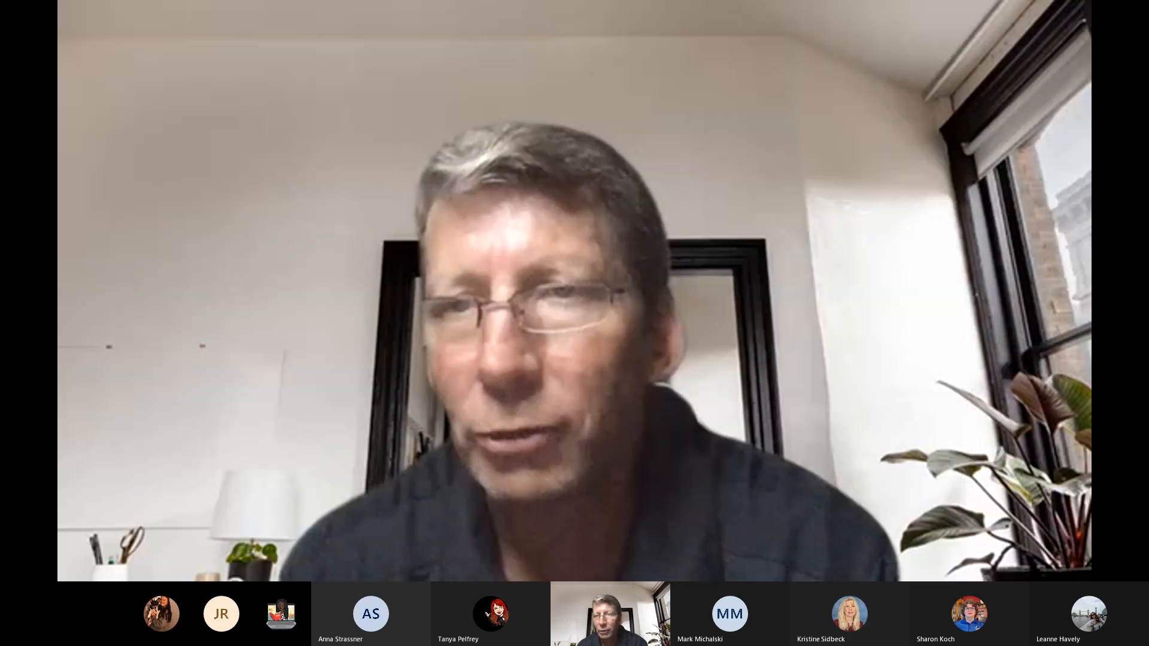